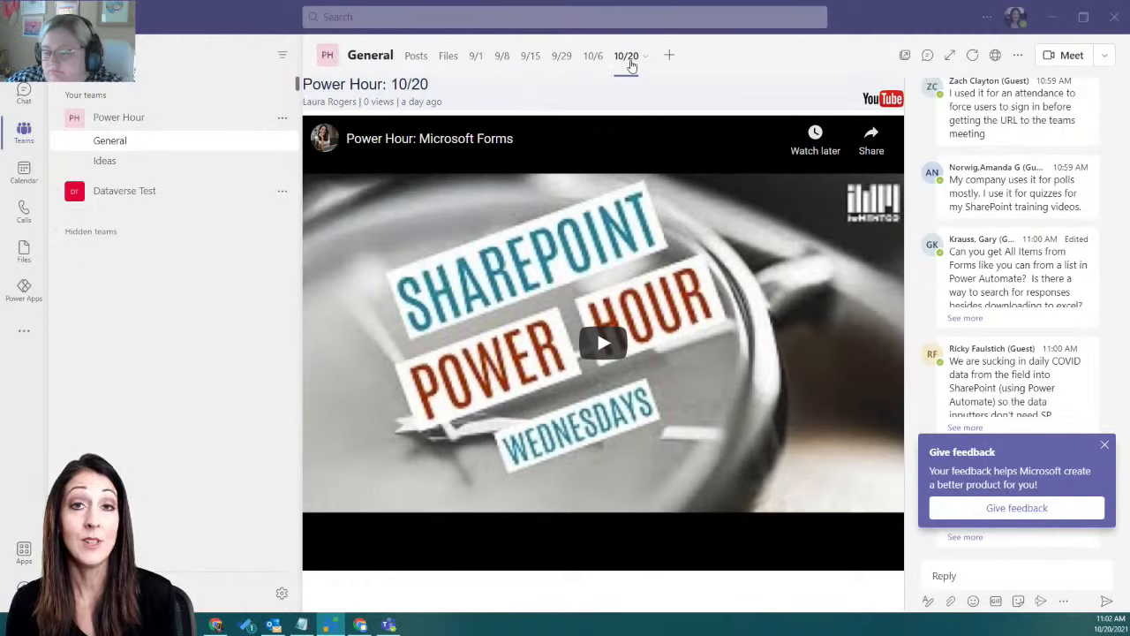
- Show the conversation beside the 10/20 tab of the General channel and dismiss the feedback prompt
left_click(631, 66)
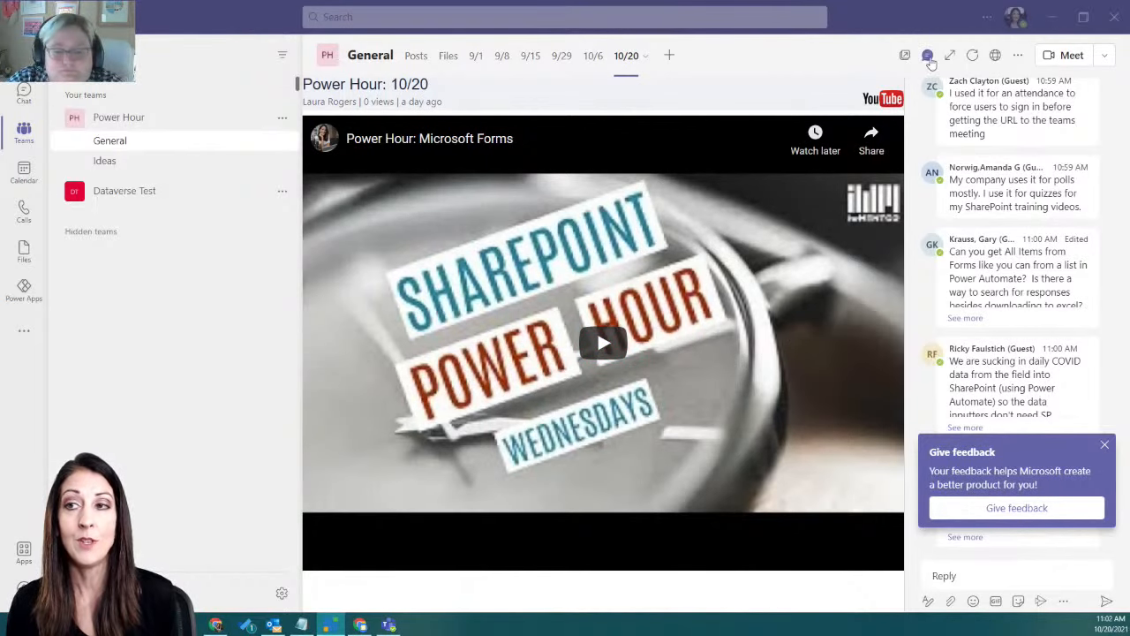
left_click(929, 59)
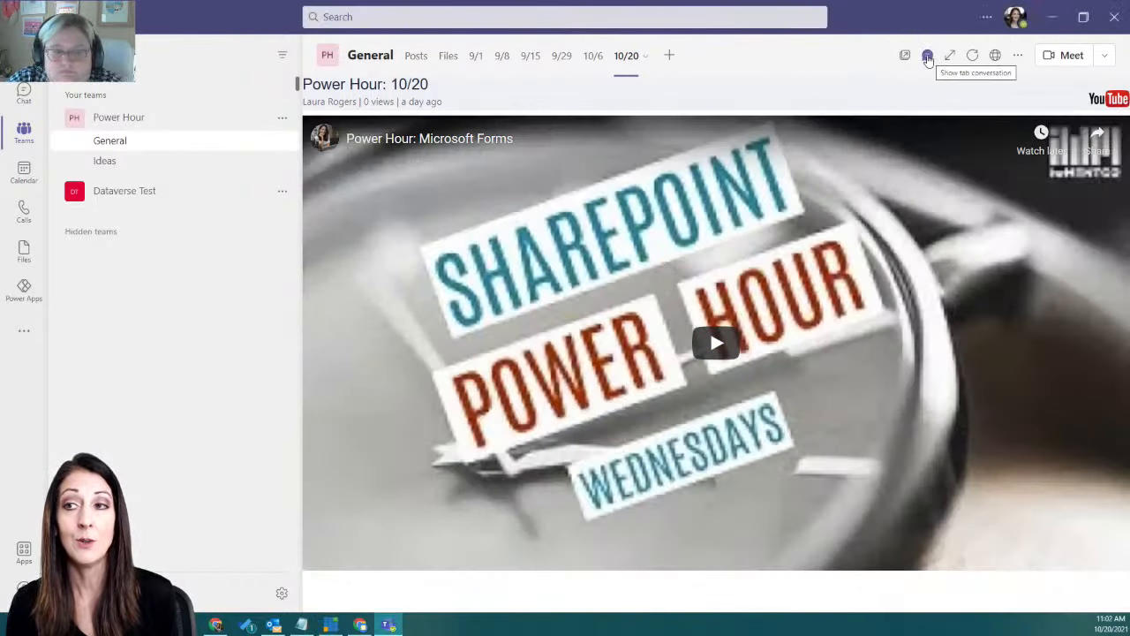
left_click(927, 59)
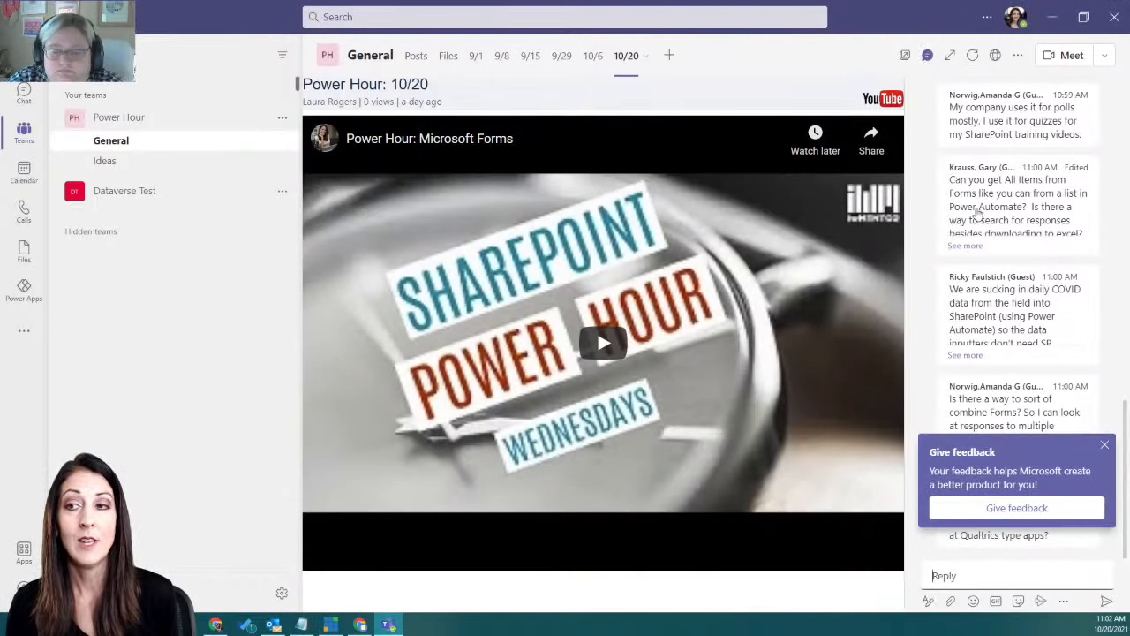
left_click(1104, 444)
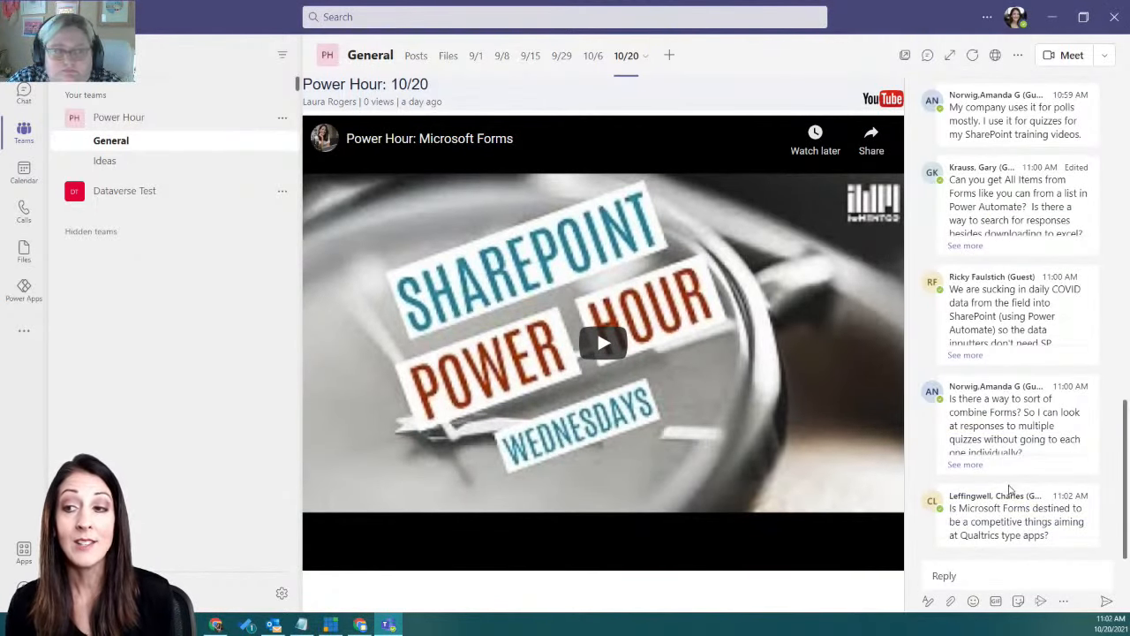
left_click(986, 574)
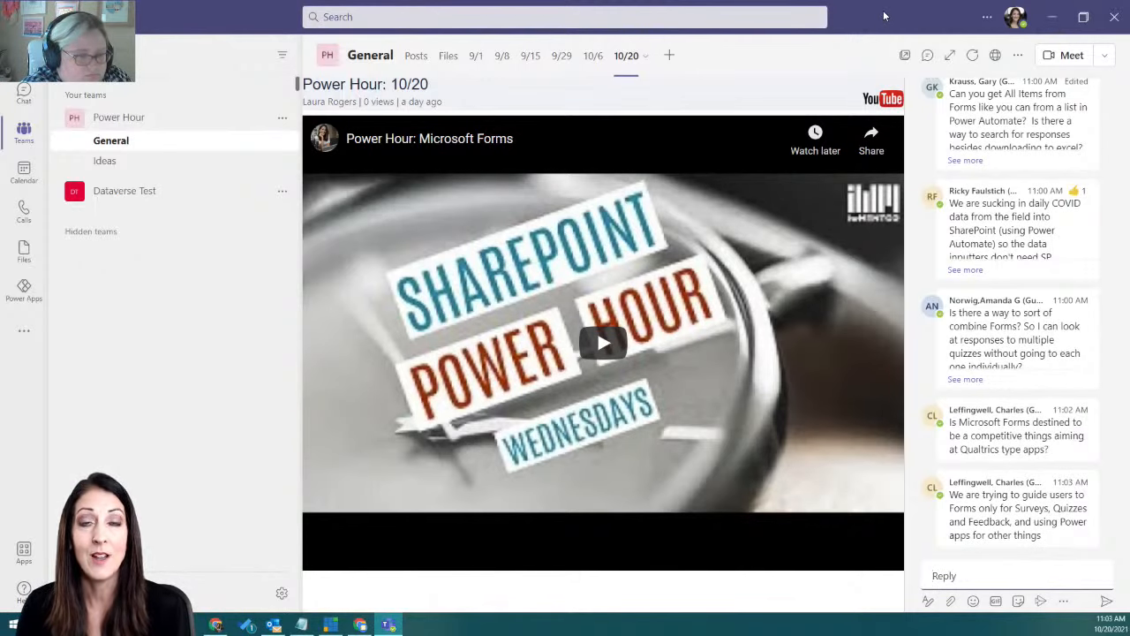
- Switch from Teams to the browser and load the Microsoft Forms home page
left_click(1051, 17)
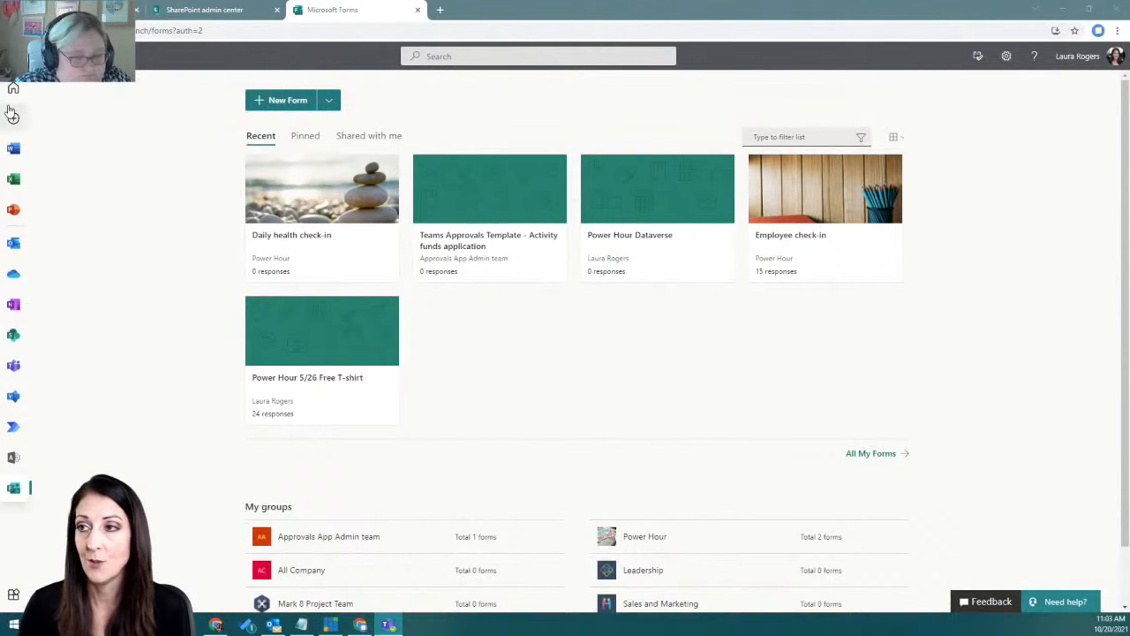
left_click(696, 30)
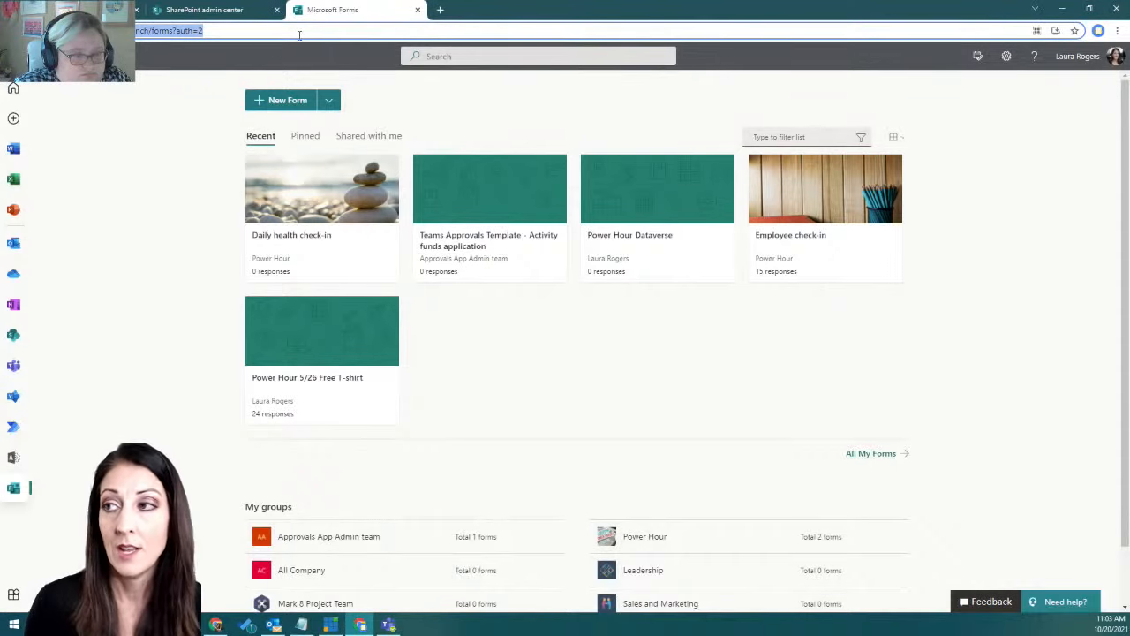
type("fo")
key("Return")
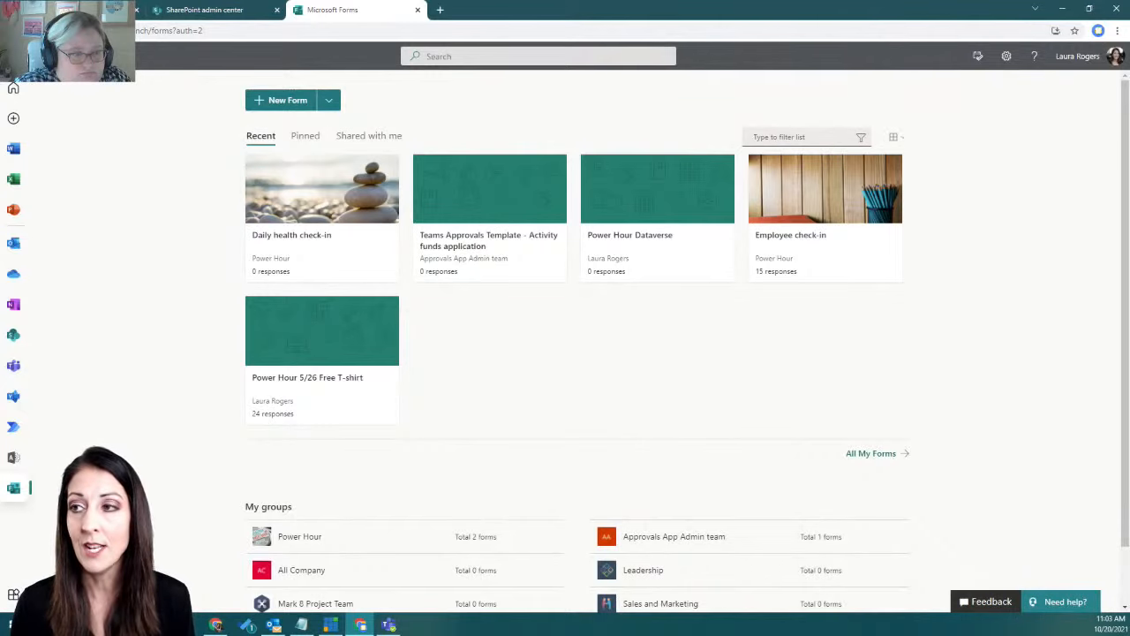
- Look up Forms in the full list of Office 365 apps and close the app launcher
left_click(15, 56)
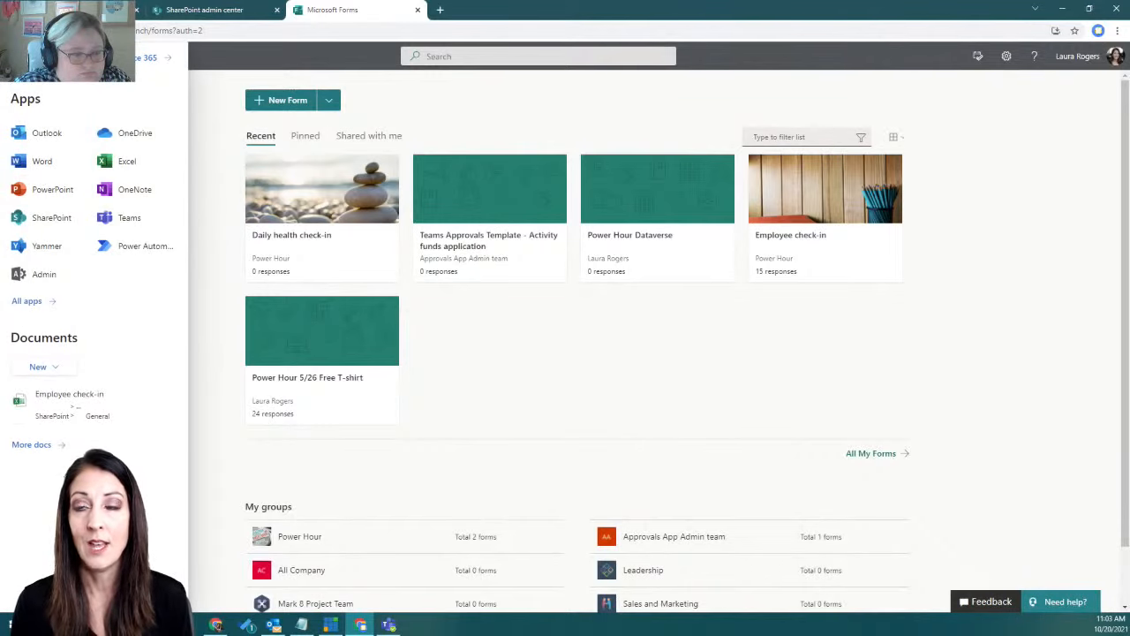
left_click(28, 300)
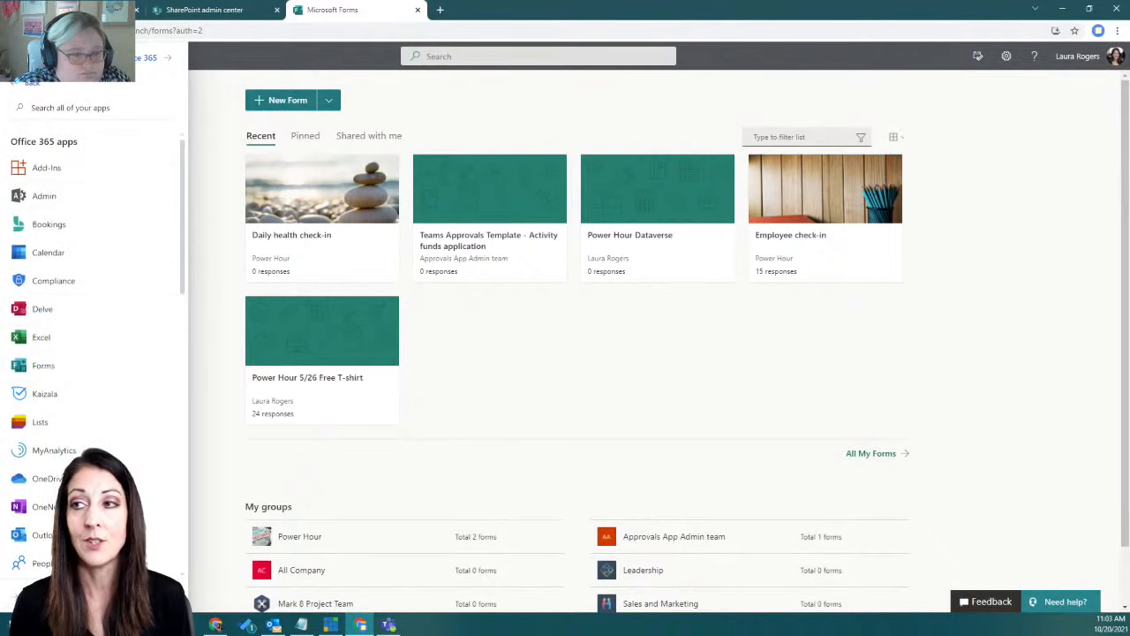
left_click(30, 86)
left_click(601, 360)
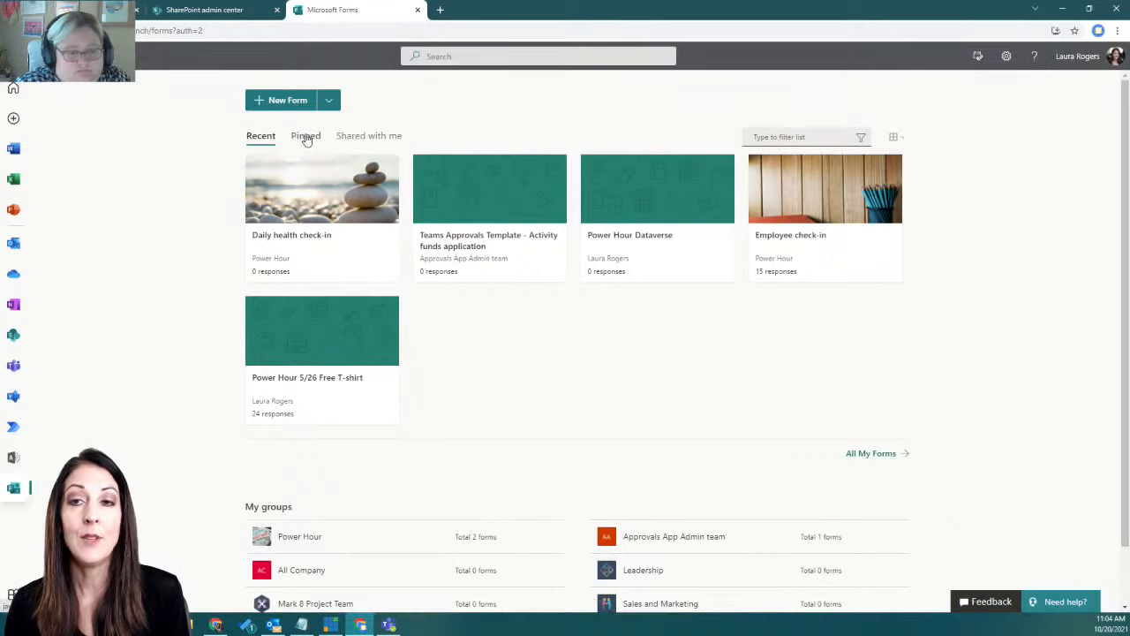
- Examine the card options of Daily health check-in and the Teams Approvals Template, and view the pinned forms before returning to the recent ones
mouse_move(358, 240)
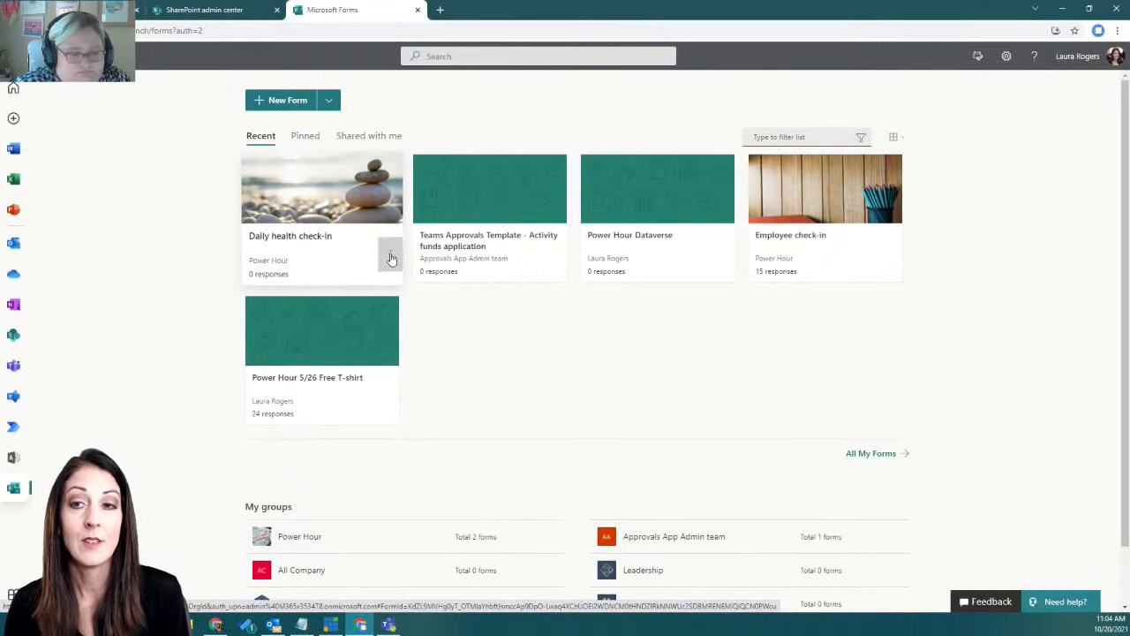
left_click(393, 256)
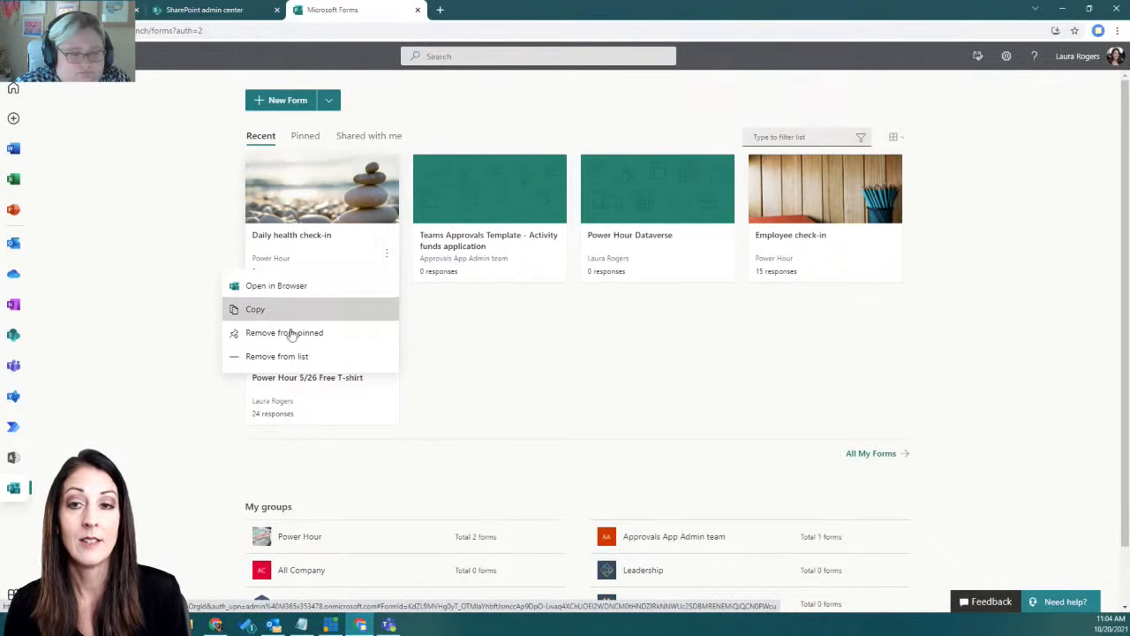
left_click(341, 335)
left_click(553, 254)
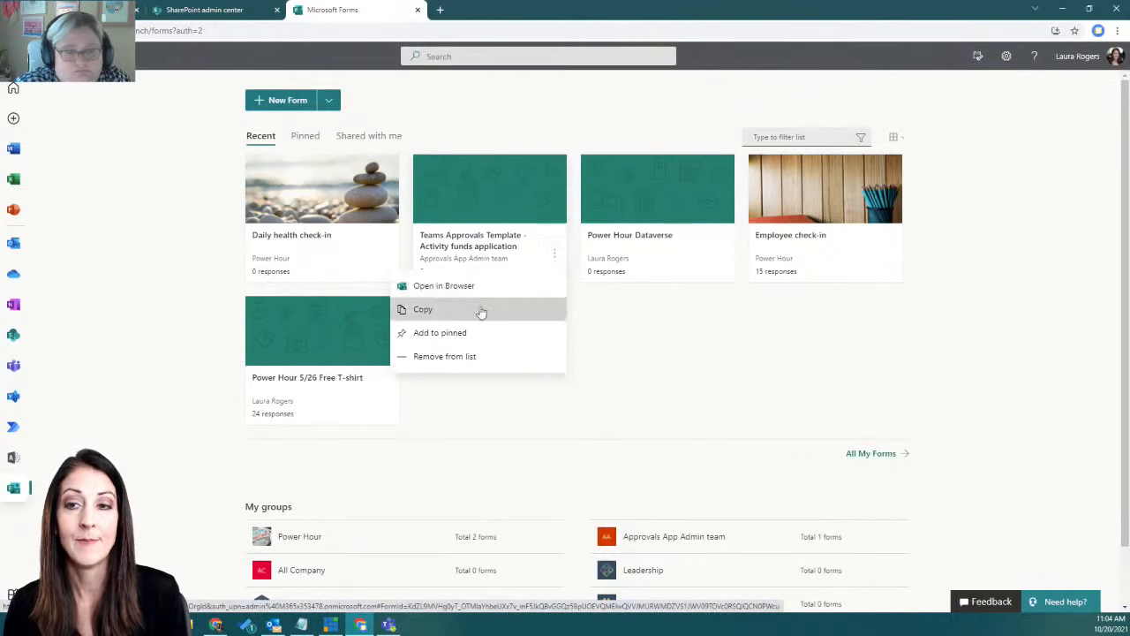
left_click(305, 139)
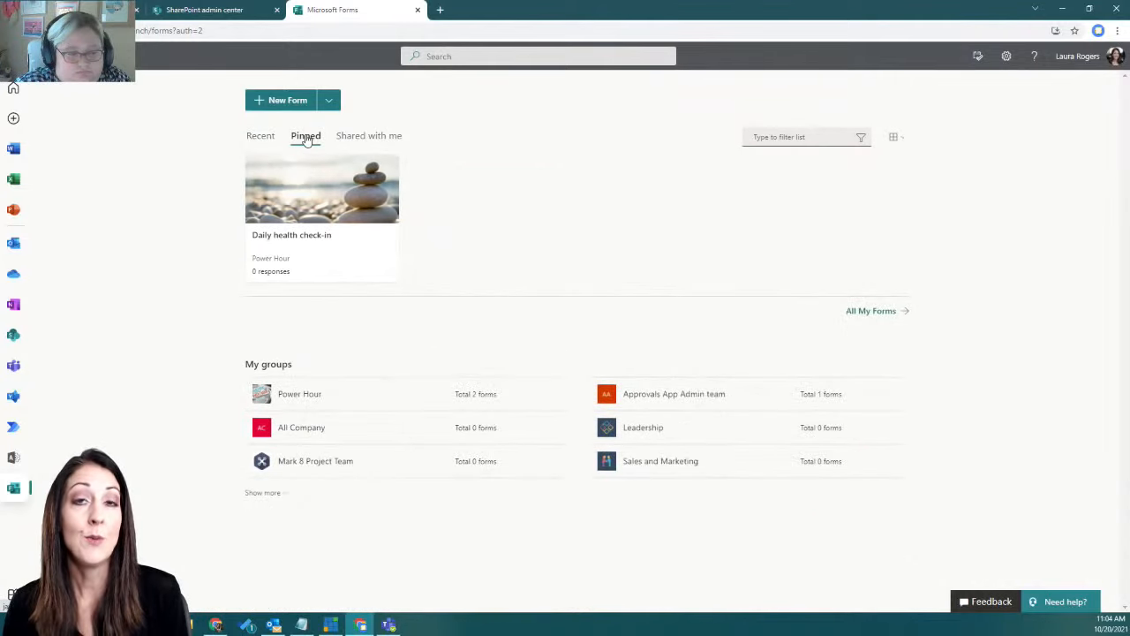
left_click(261, 135)
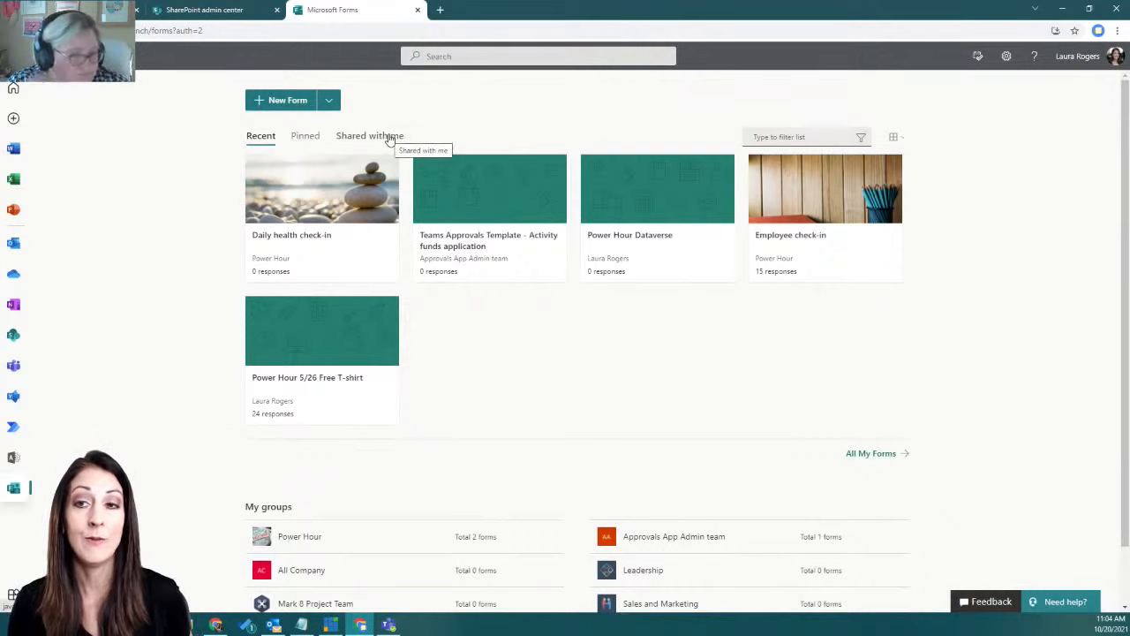
- Open the Daily health check-in form, look through its questions and close the form
left_click(361, 173)
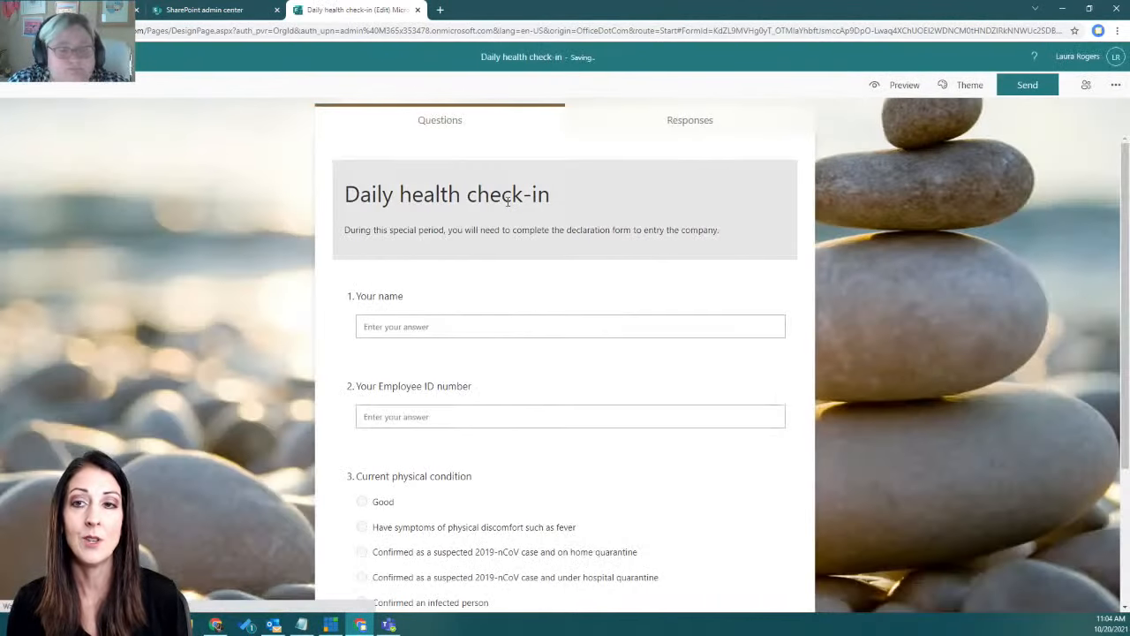
scroll(557, 278, "down", 2)
scroll(557, 279, "down", 1)
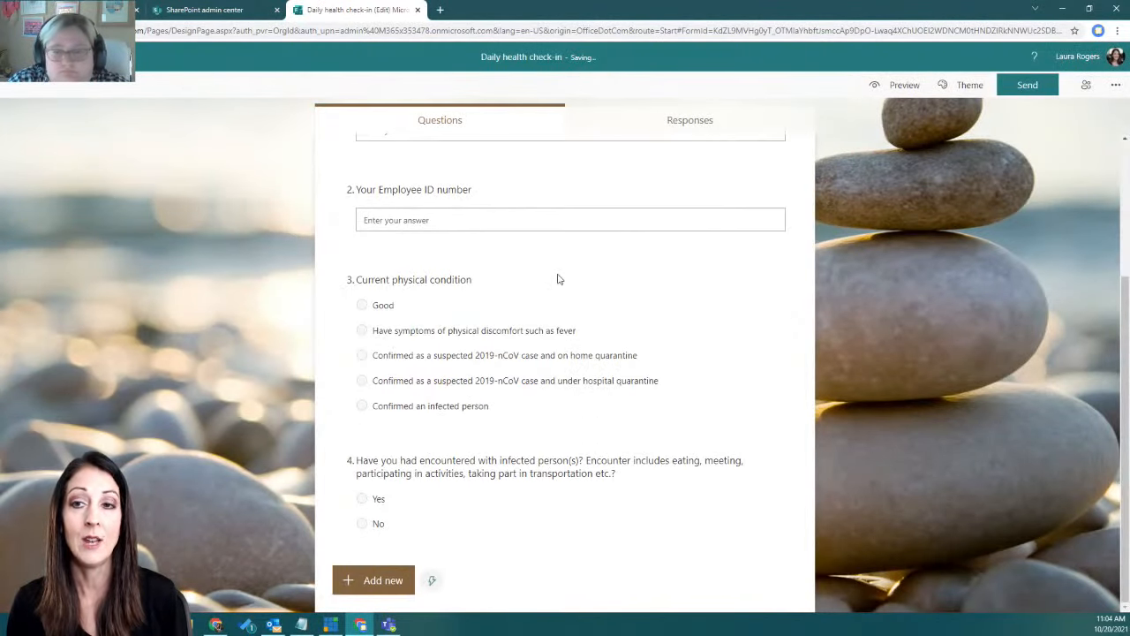
scroll(557, 279, "up", 1)
scroll(557, 279, "up", 2)
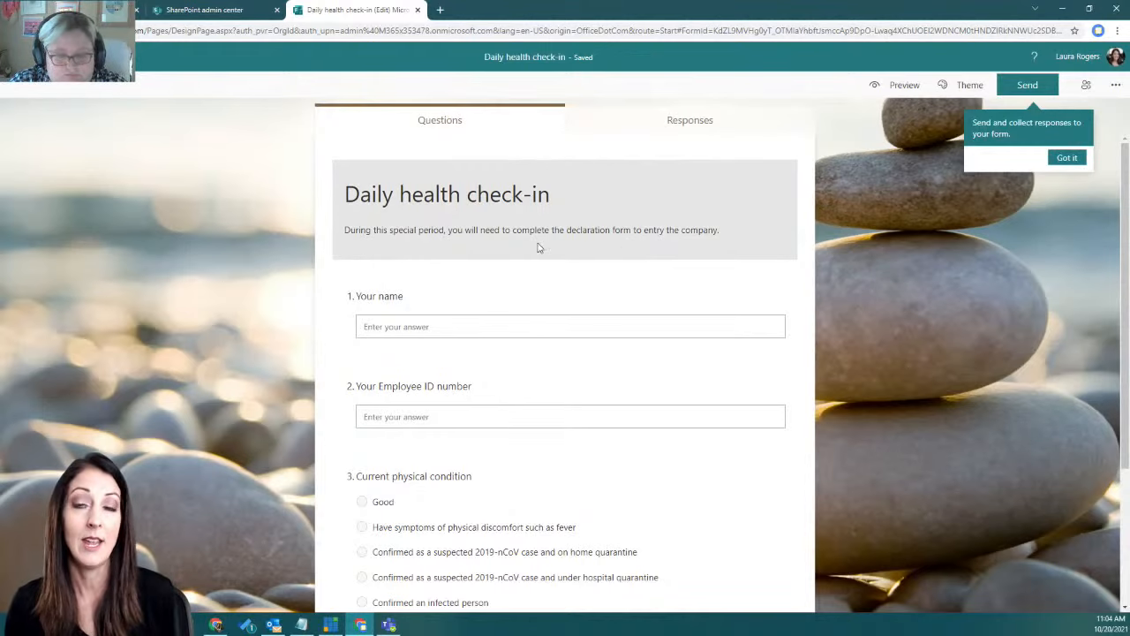
left_click(418, 11)
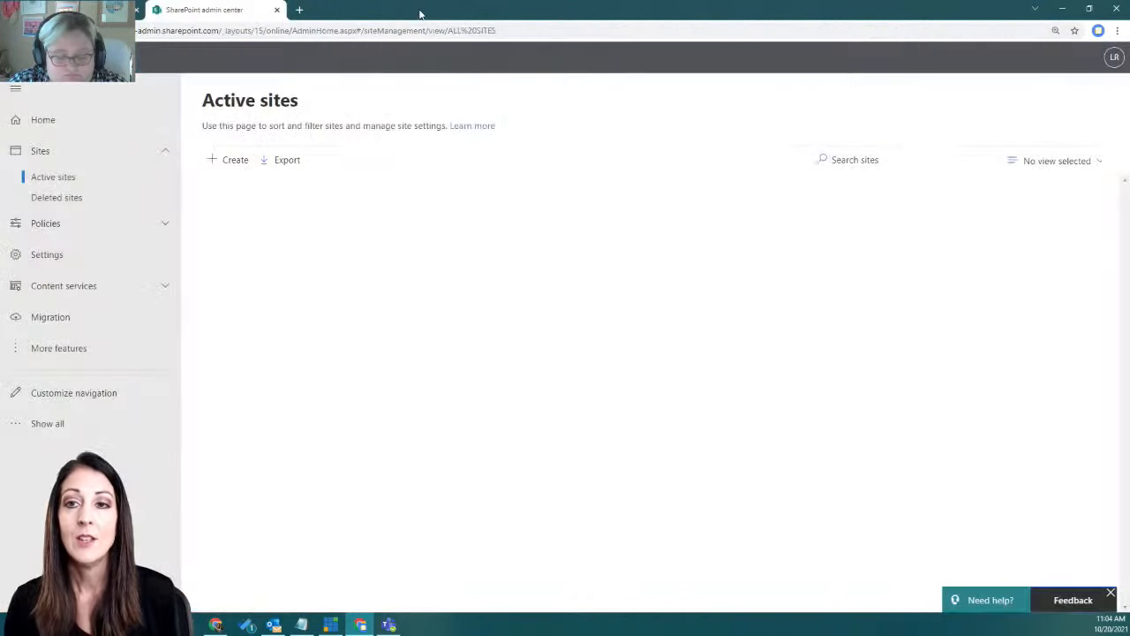
- Open forms.microsoft.com in a new browser tab and view the forms shared with me before returning to the recent ones
left_click(300, 10)
type("forms.microsoft.com")
key("Return")
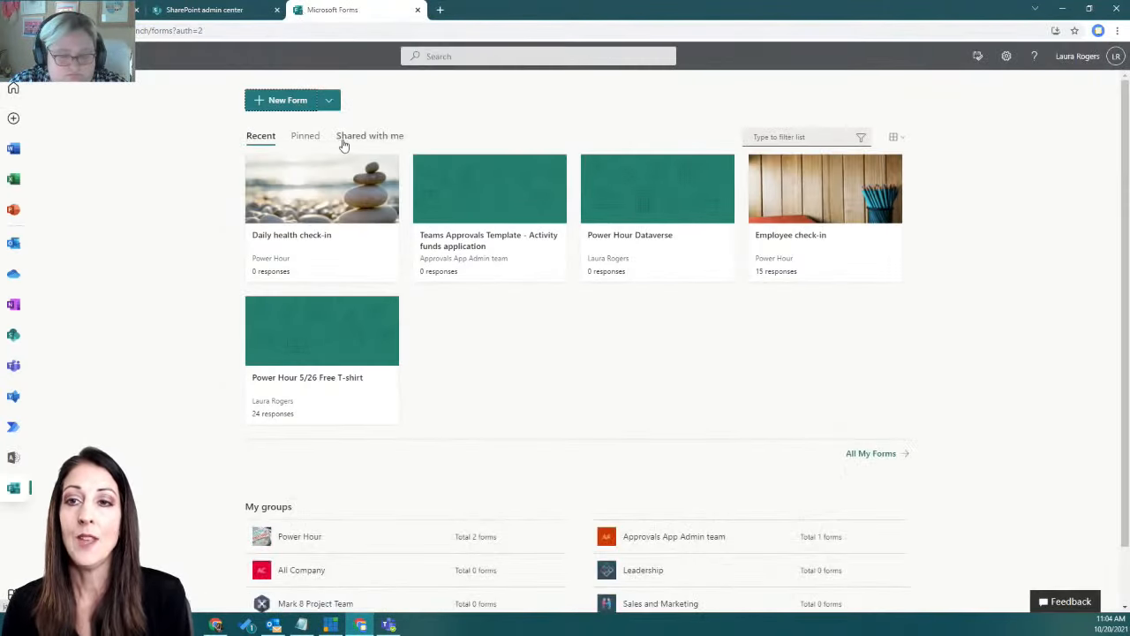
left_click(348, 142)
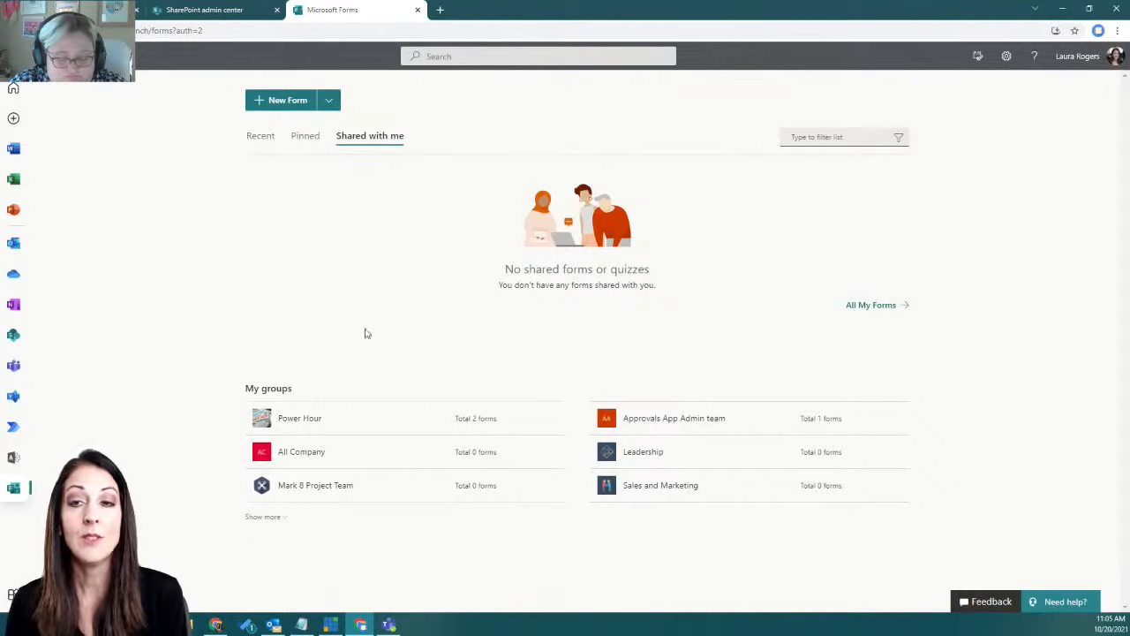
left_click(267, 144)
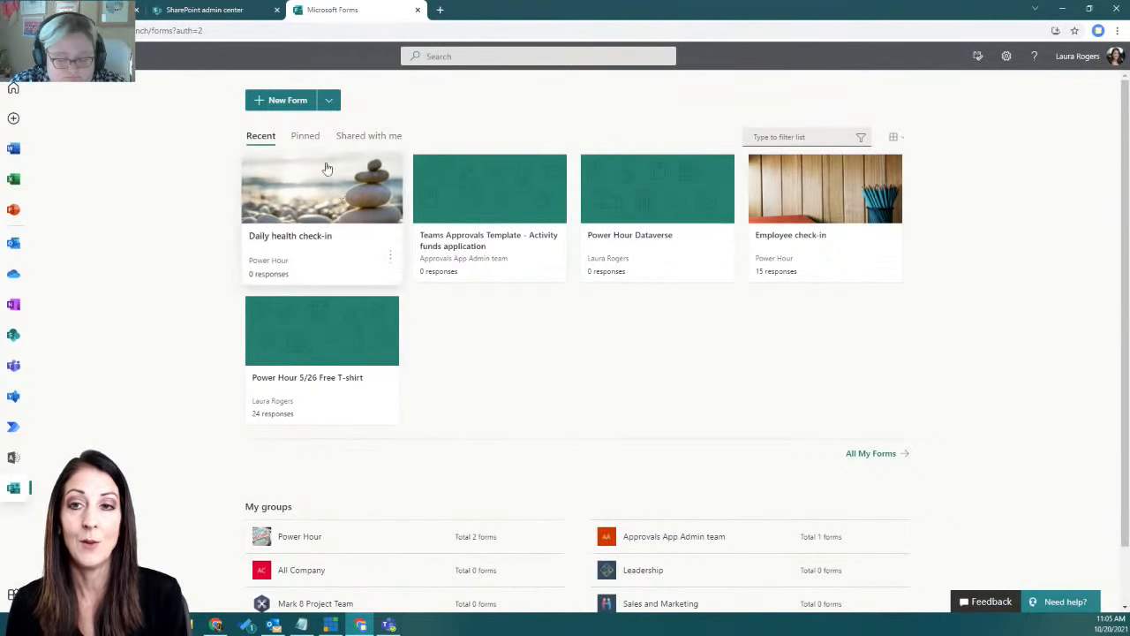
- Open the Power Hour group's forms and check its deleted forms before returning to all group forms
scroll(474, 466, "down", 2)
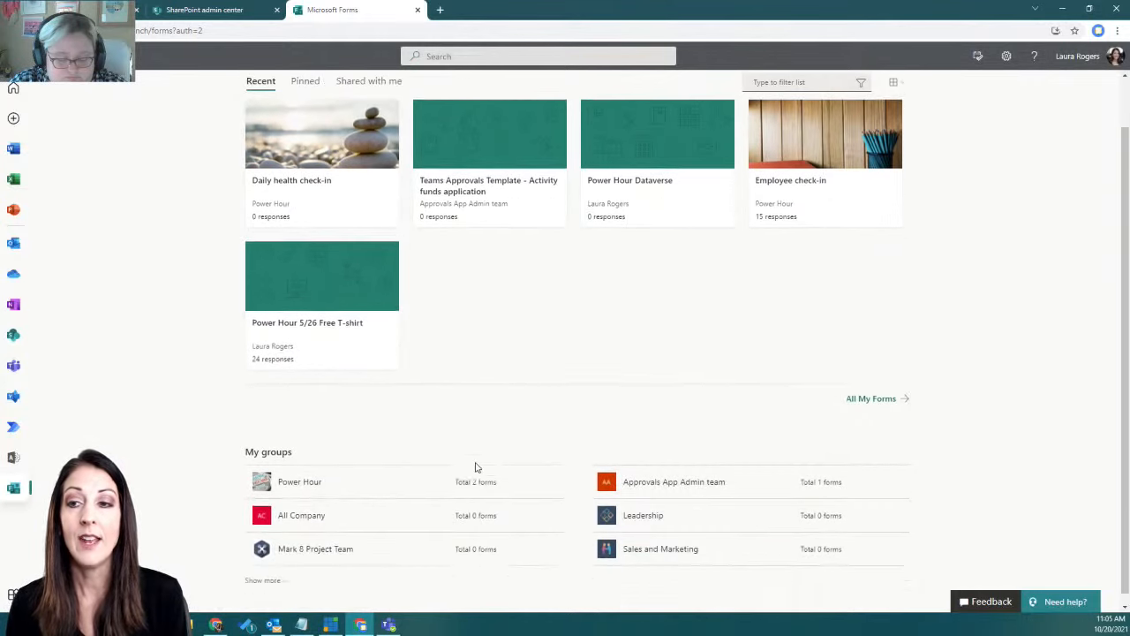
left_click(340, 473)
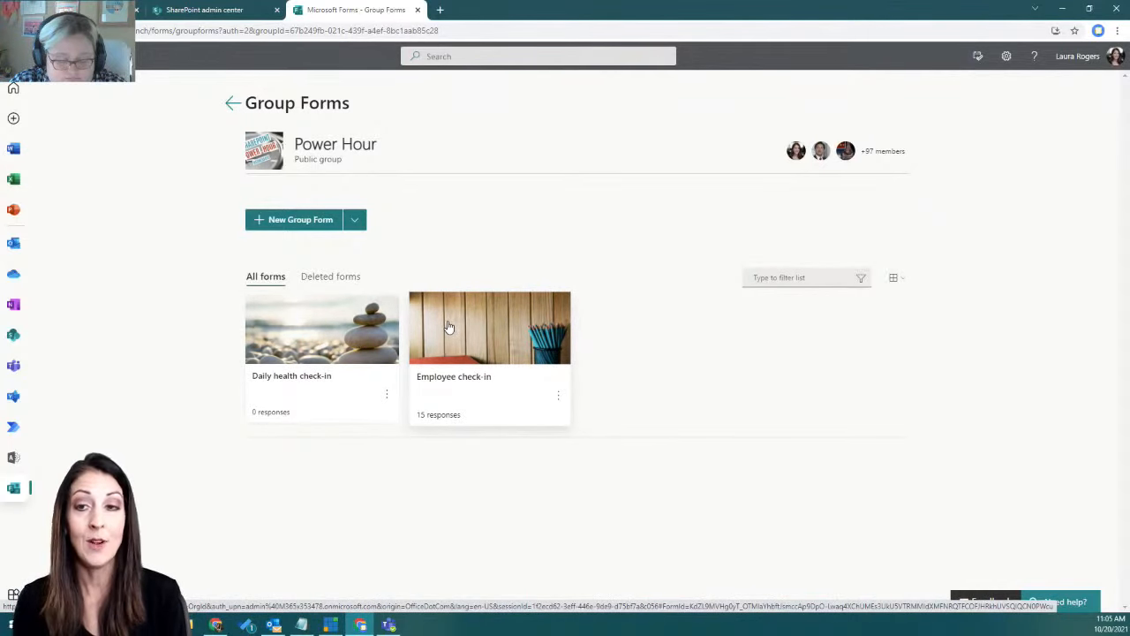
left_click(336, 277)
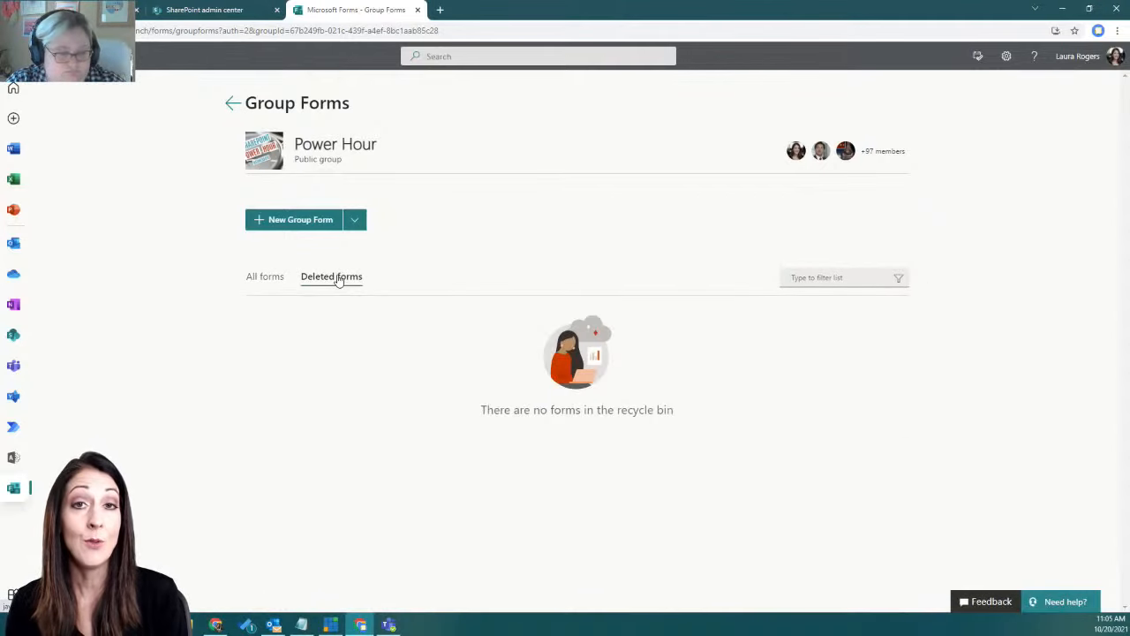
left_click(275, 281)
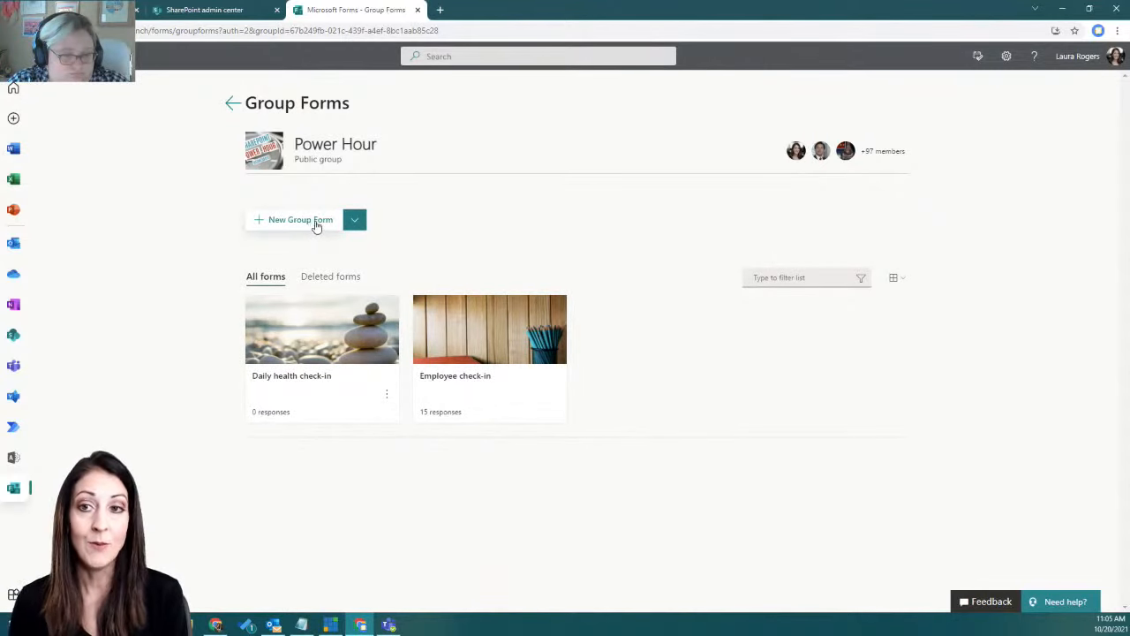
- Check the quiz creation option for the Power Hour group and for personal forms on the Forms home page
left_click(360, 221)
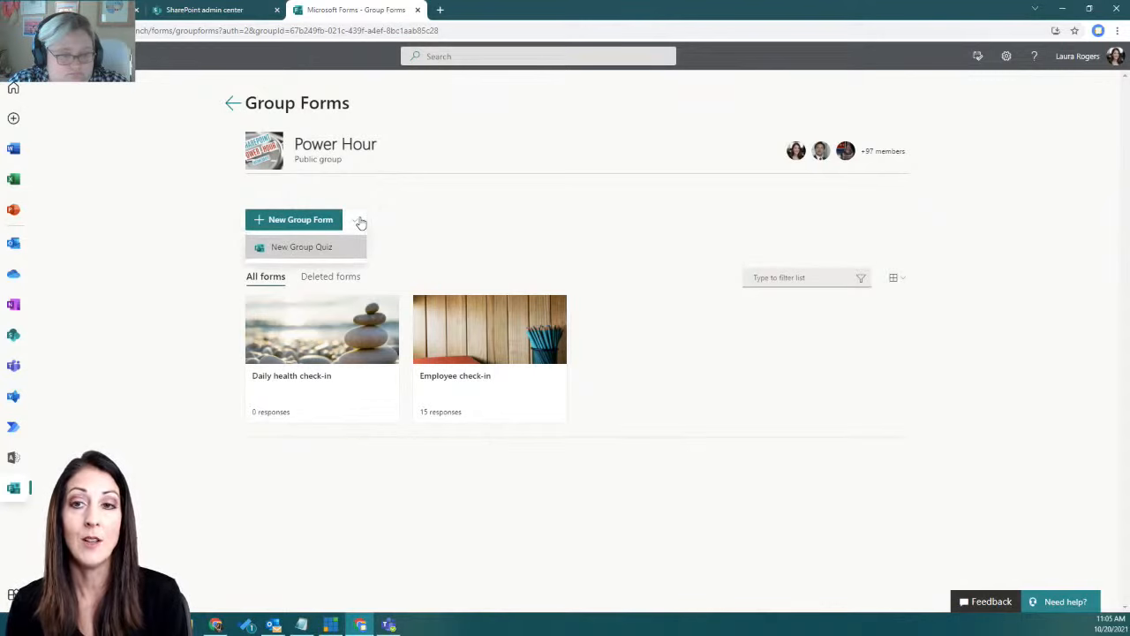
left_click(412, 221)
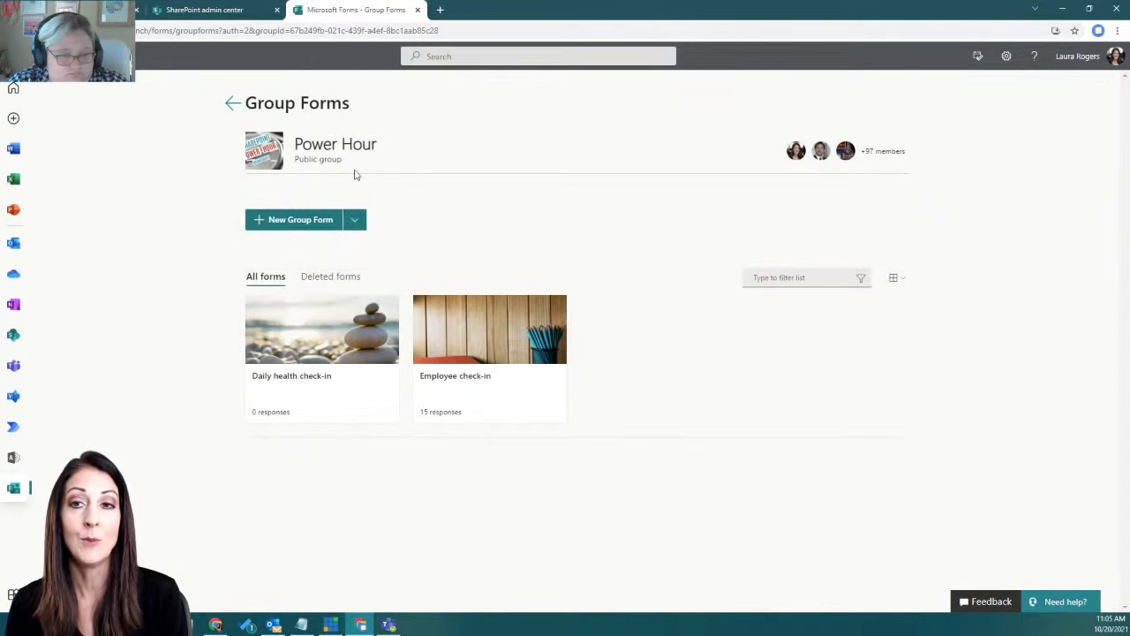
left_click(233, 104)
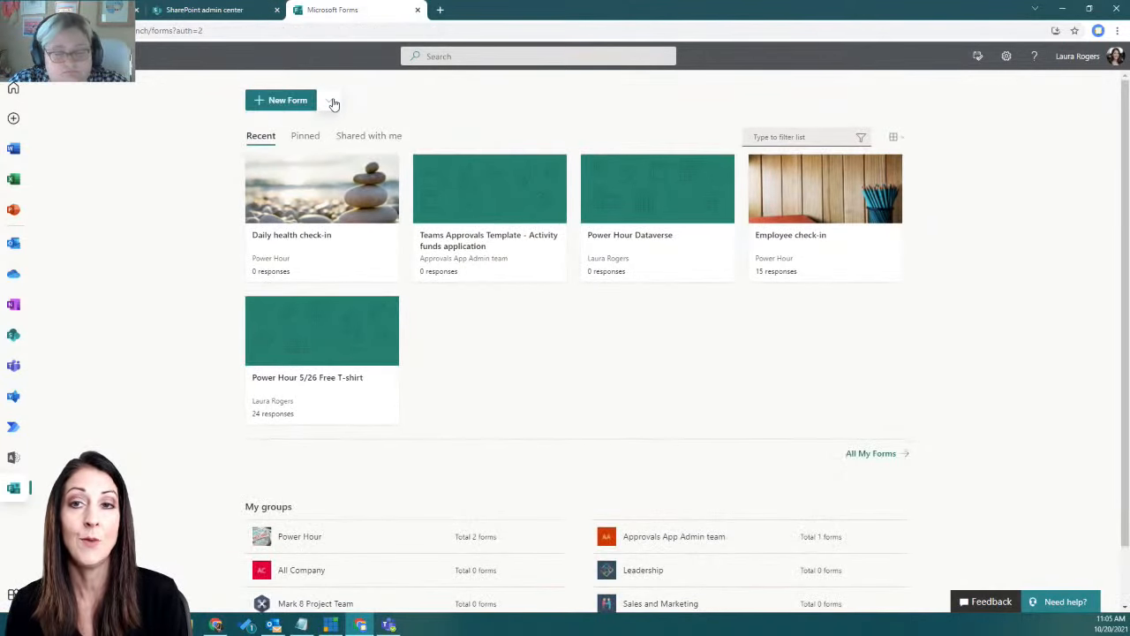
left_click(331, 103)
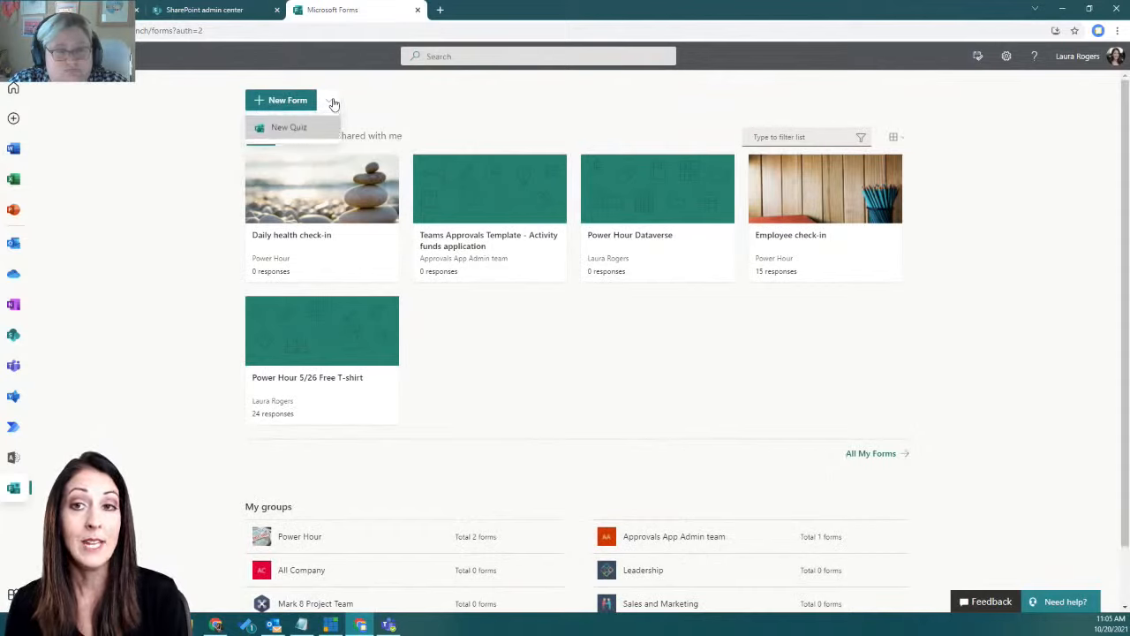
left_click(421, 102)
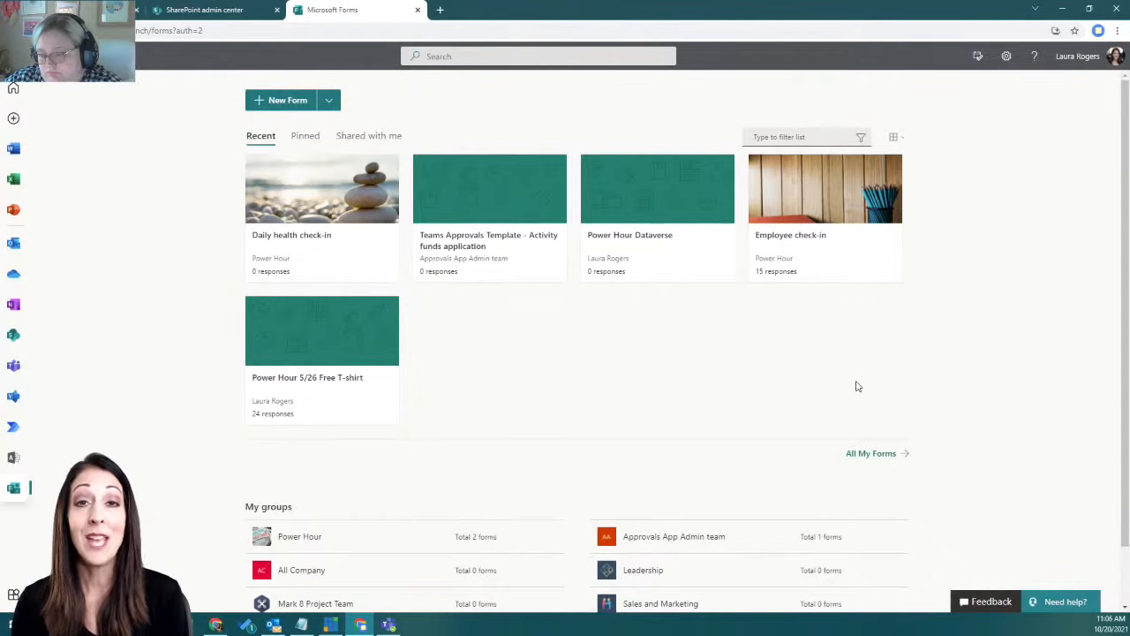
- Open the list of all my forms and create a collection named Human Resources Forms
left_click(868, 457)
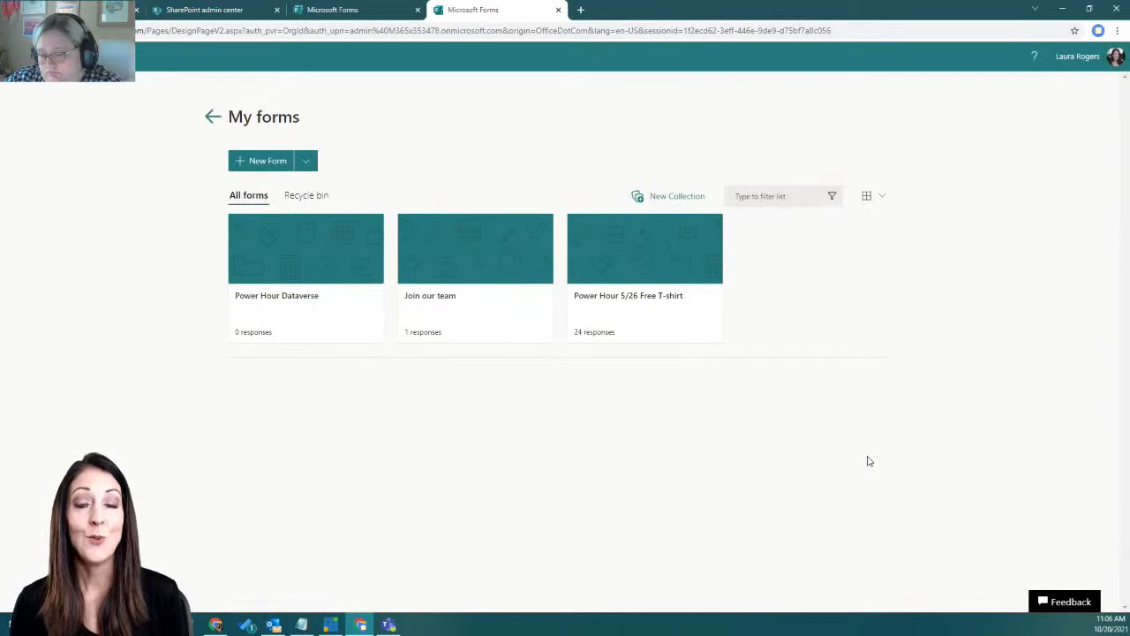
left_click(667, 197)
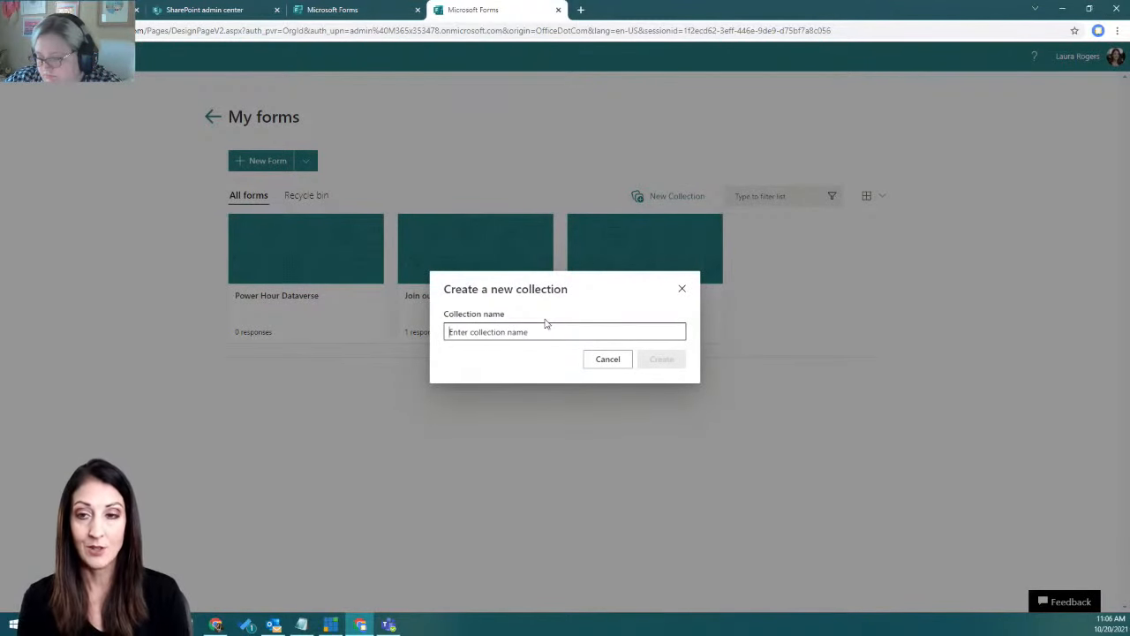
type("Hu")
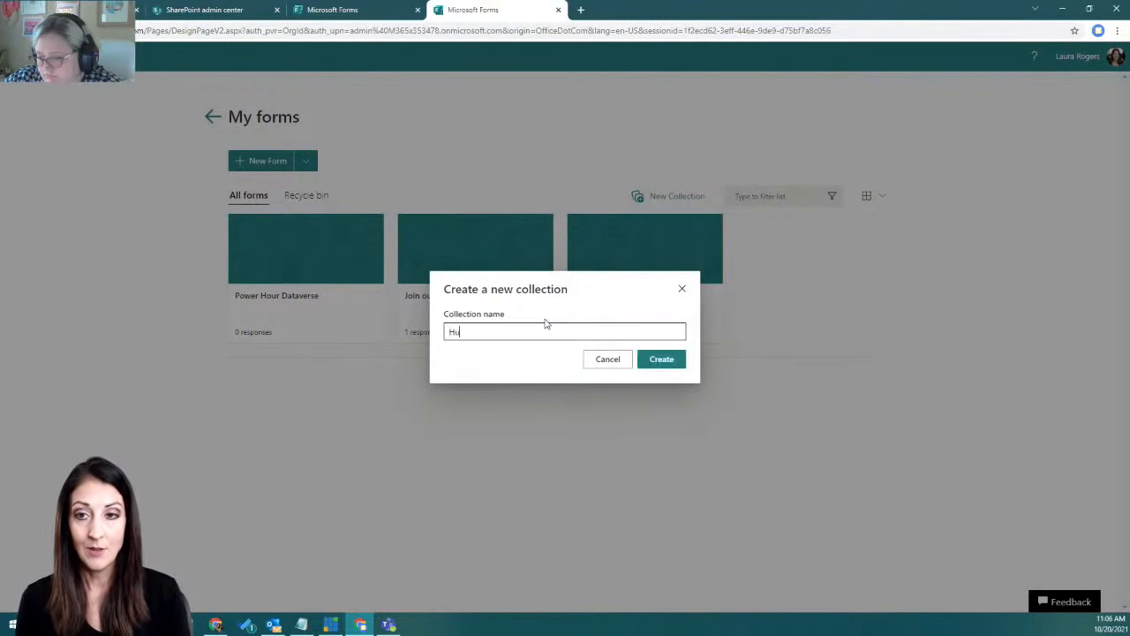
type("man Resources")
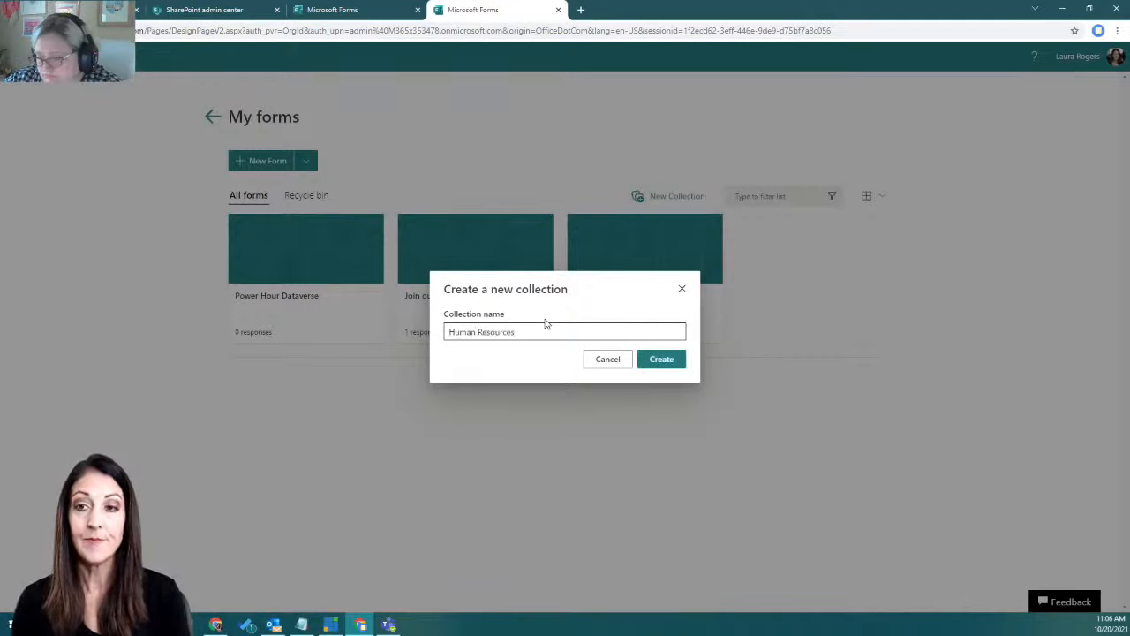
type(" Forms")
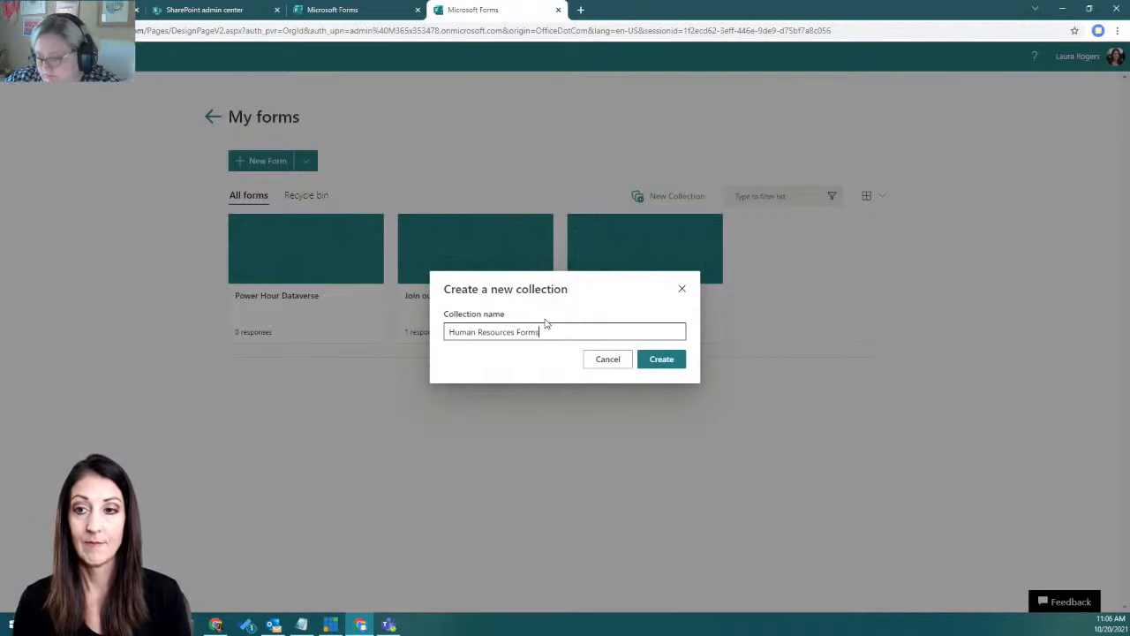
left_click(648, 360)
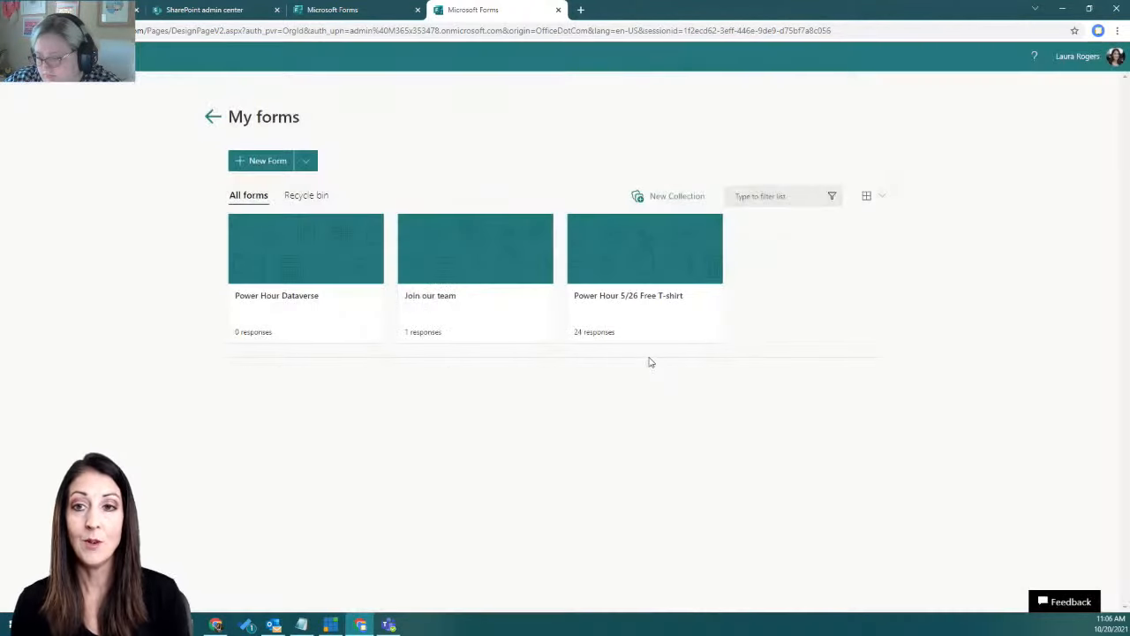
- Create a second collection named Marketing forms
left_click(669, 196)
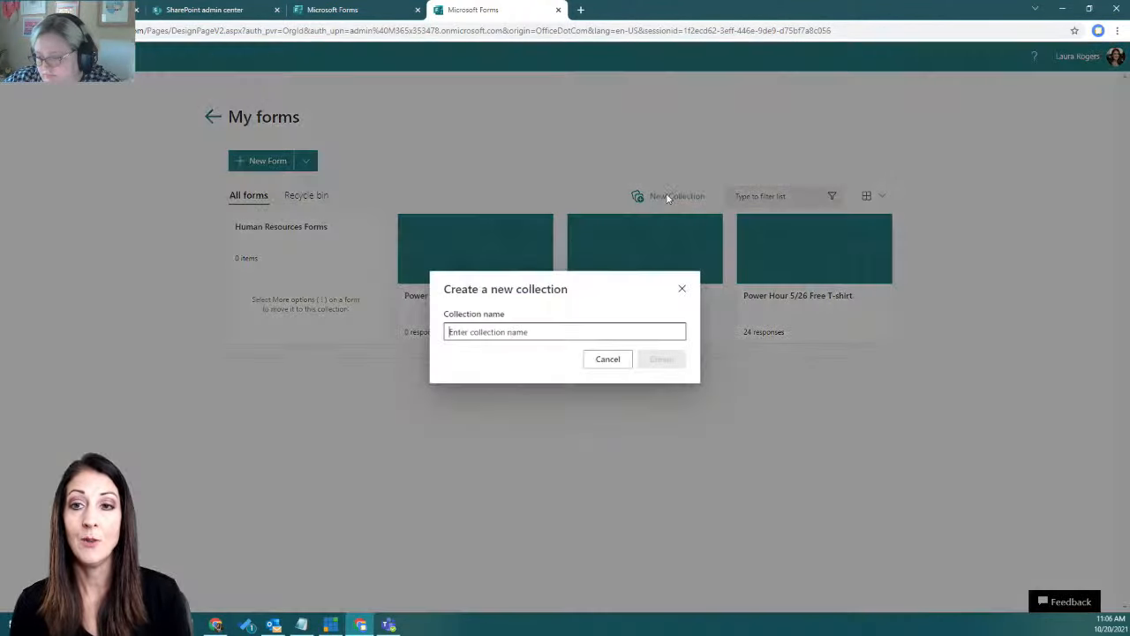
type("Mar")
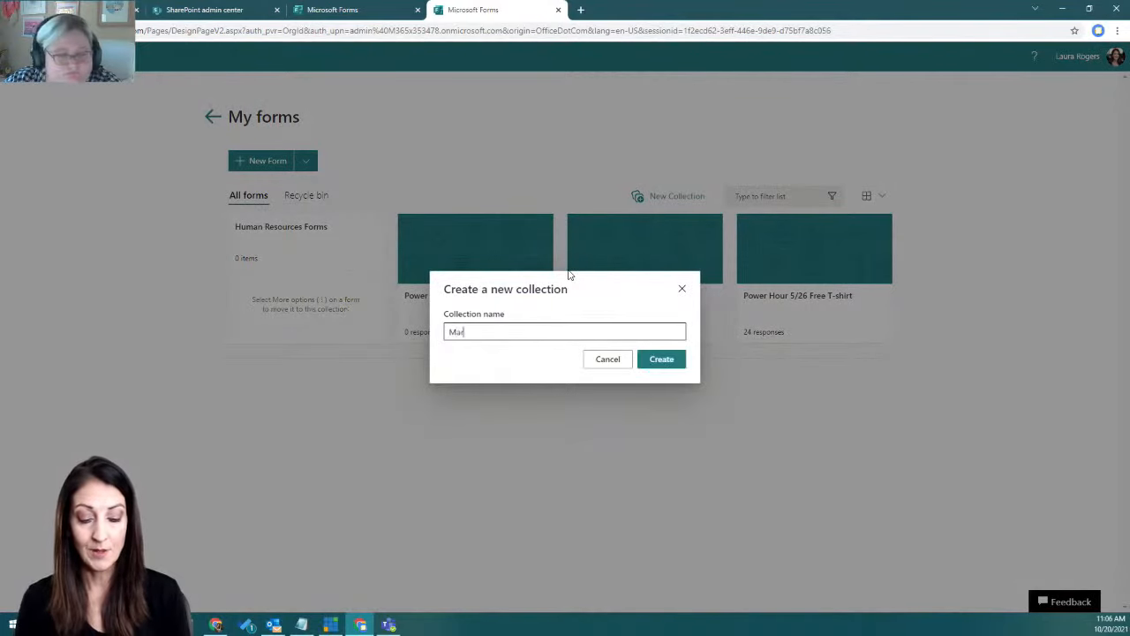
type("keting forms")
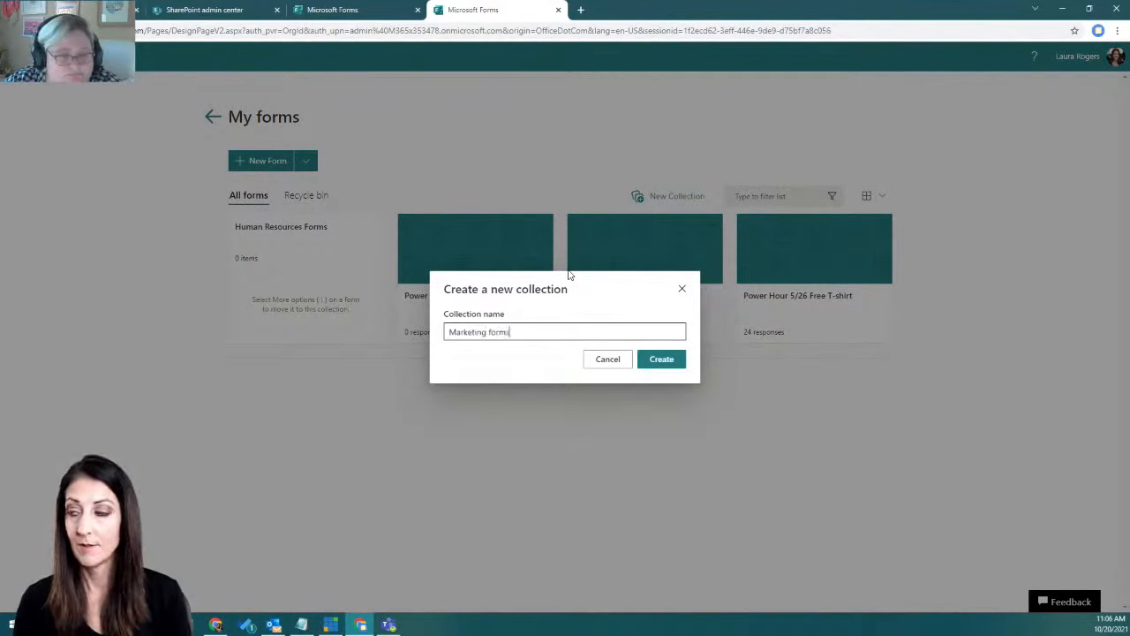
left_click(658, 359)
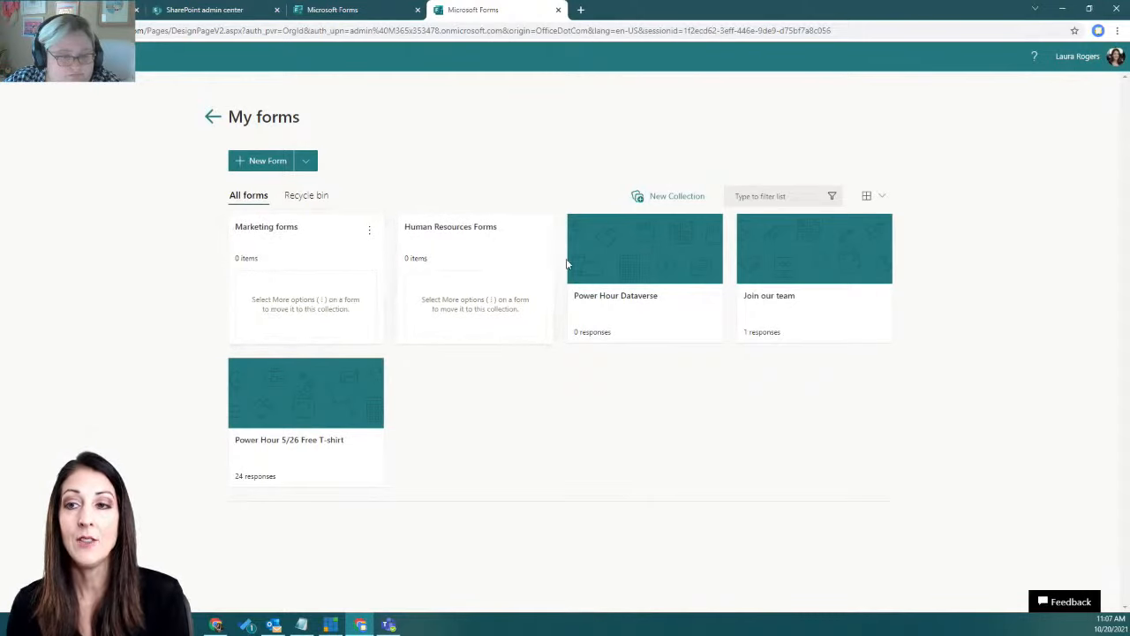
- Move the Power Hour Dataverse form into the Marketing forms collection
mouse_move(608, 264)
left_mouse_down()
mouse_move(330, 267)
mouse_move(287, 311)
mouse_move(292, 285)
mouse_move(611, 266)
left_mouse_up()
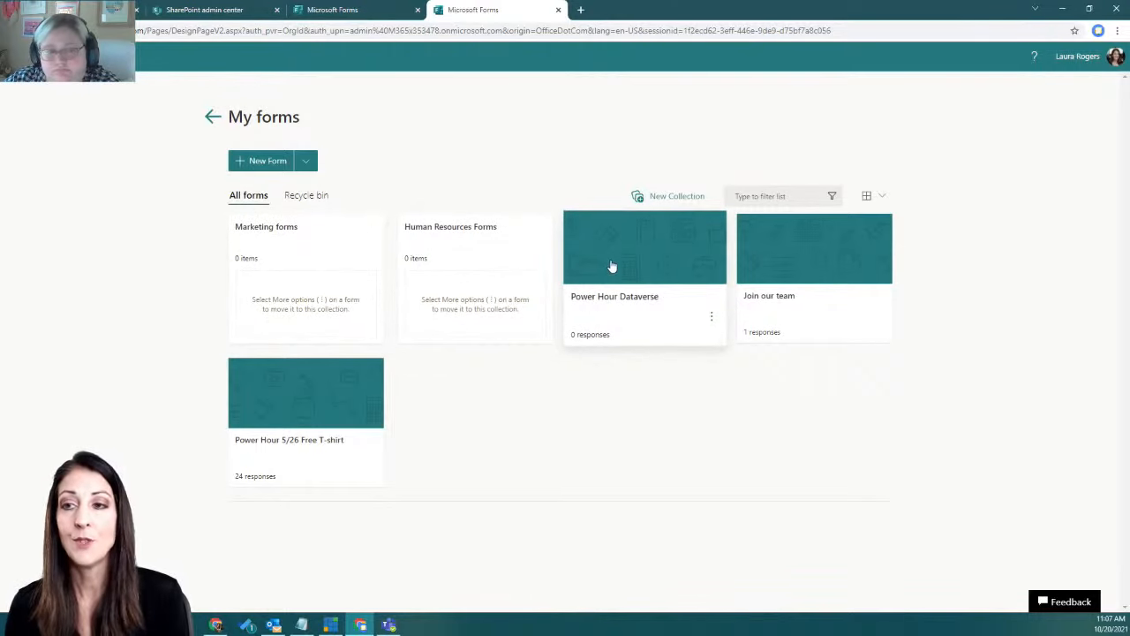
left_click(708, 320)
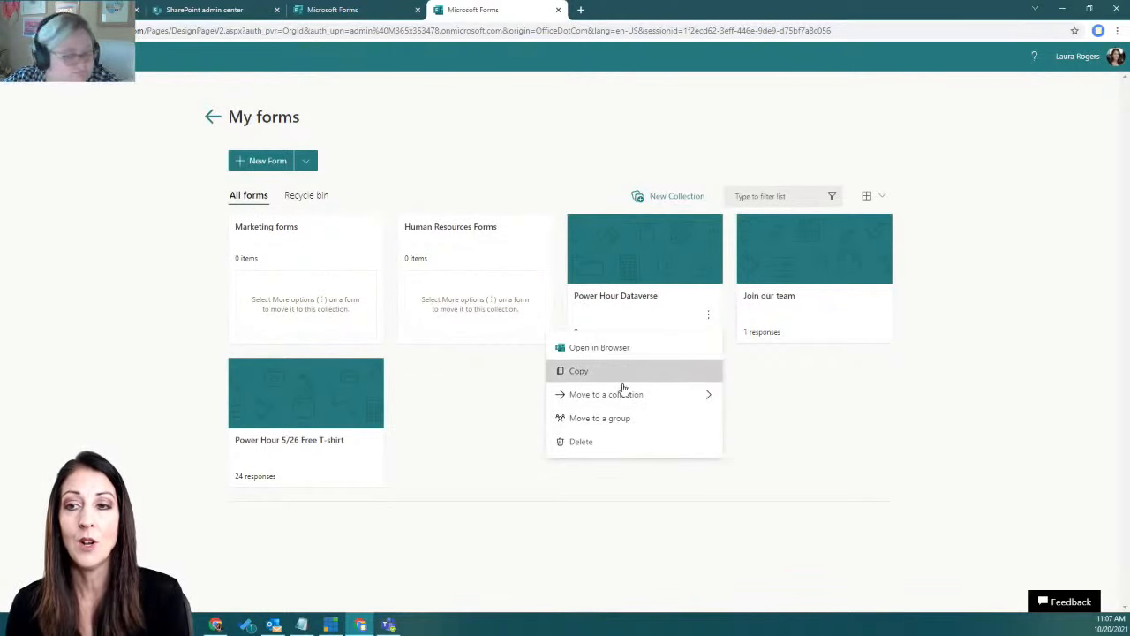
mouse_move(625, 397)
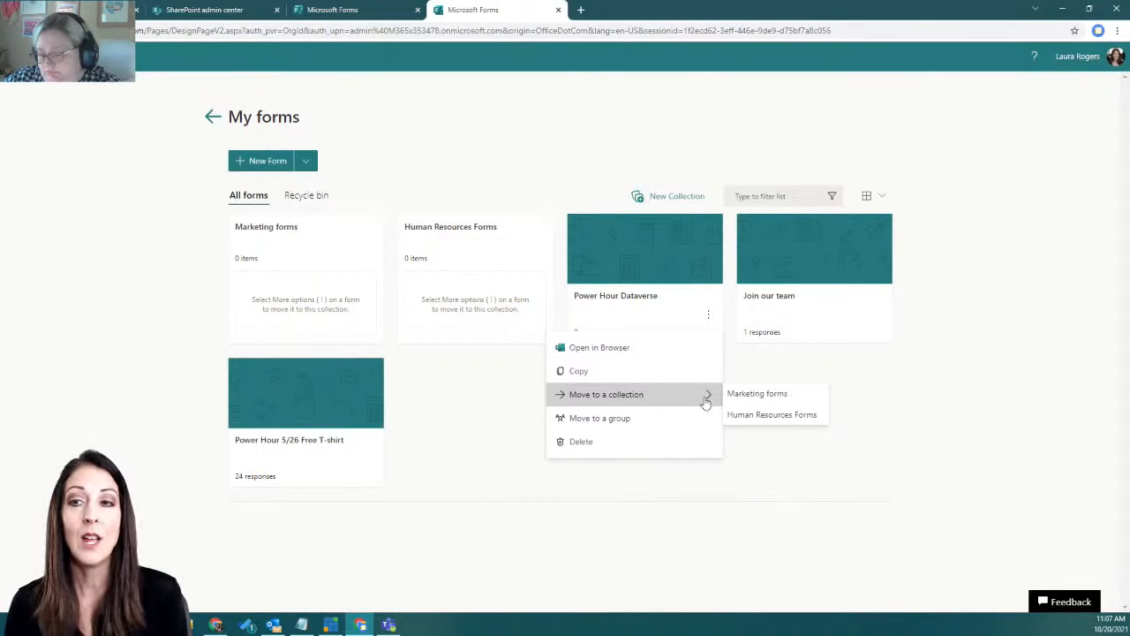
mouse_move(697, 394)
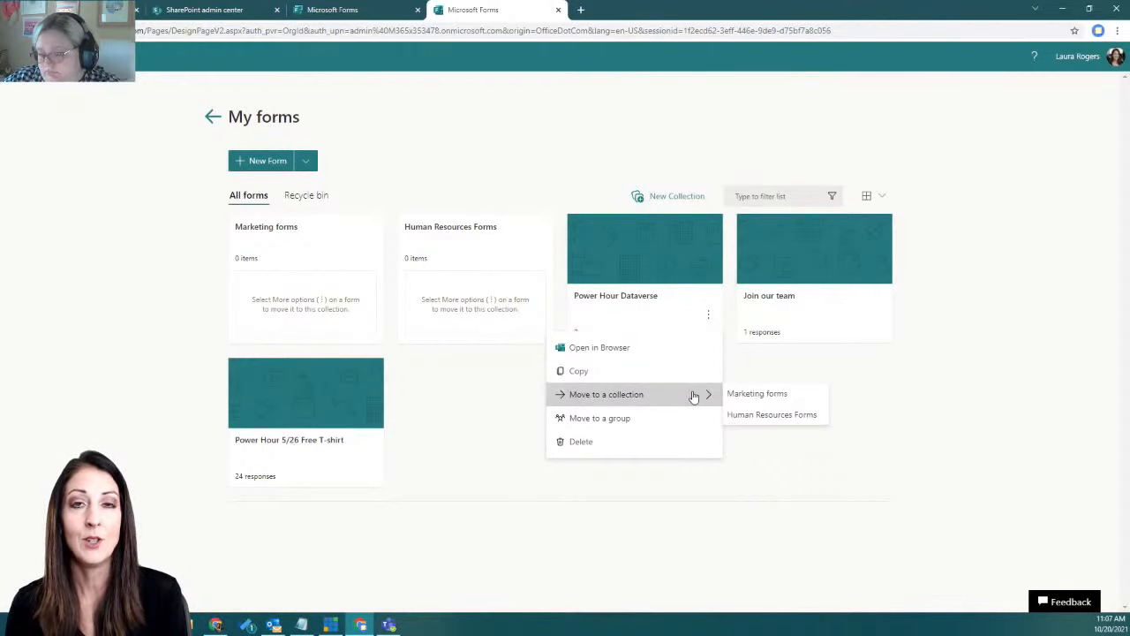
left_click(770, 395)
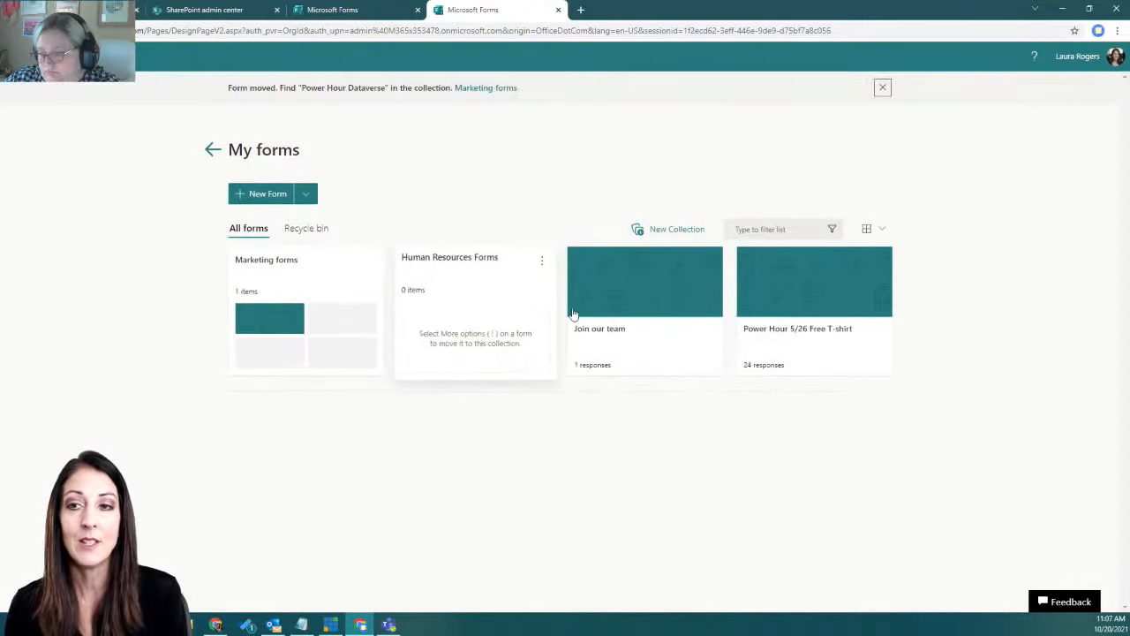
- Move the Join our team form into the Human Resources Forms collection
left_click(716, 356)
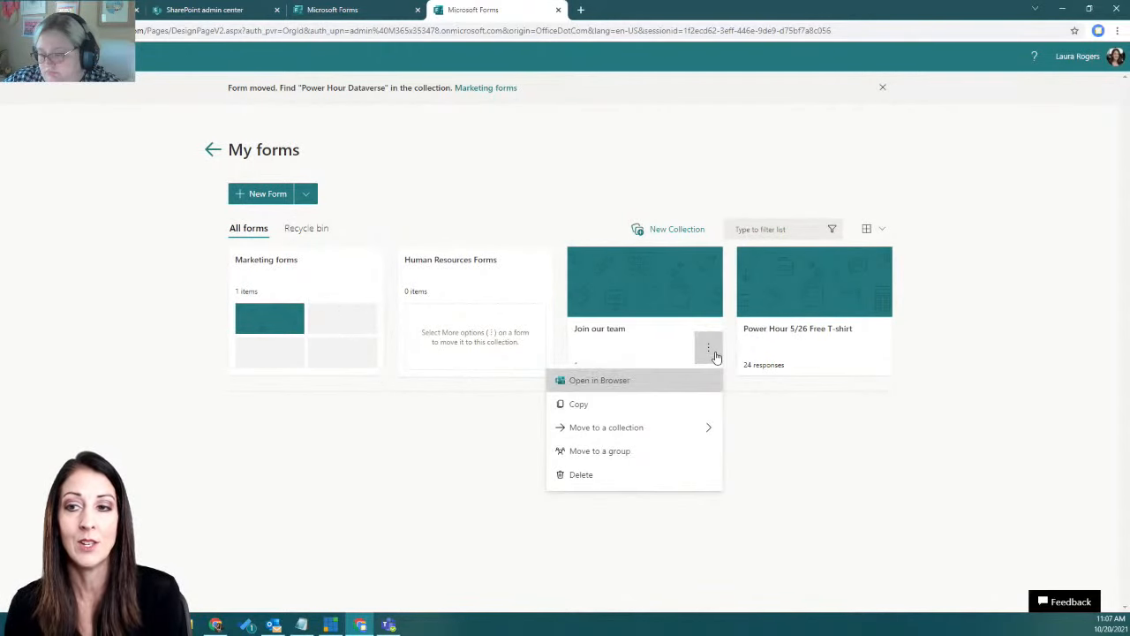
mouse_move(674, 429)
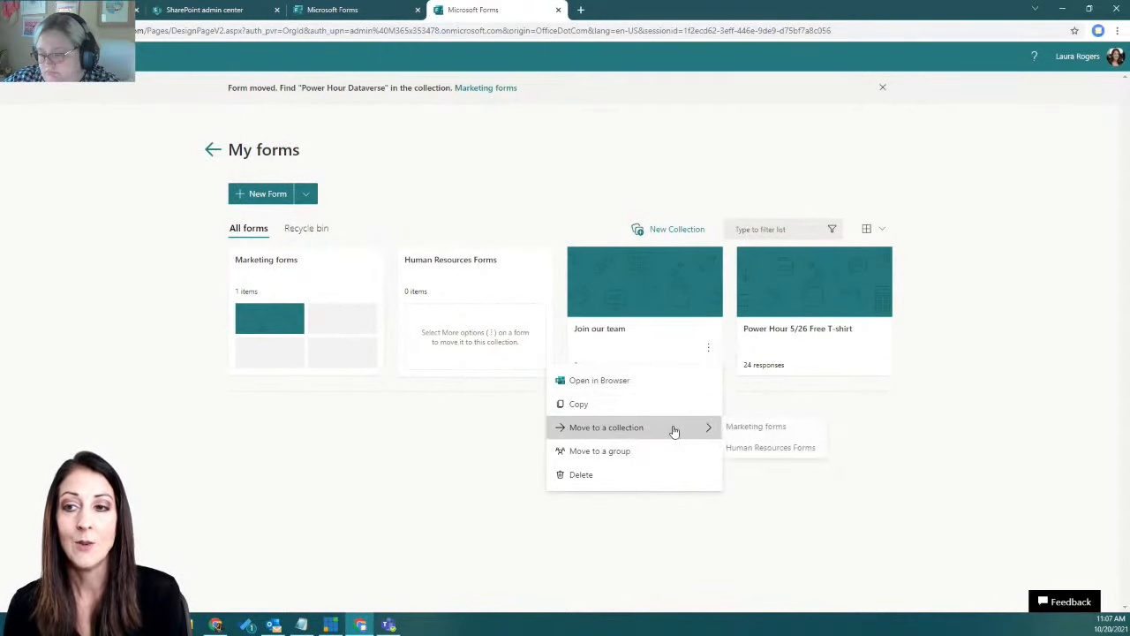
left_click(764, 448)
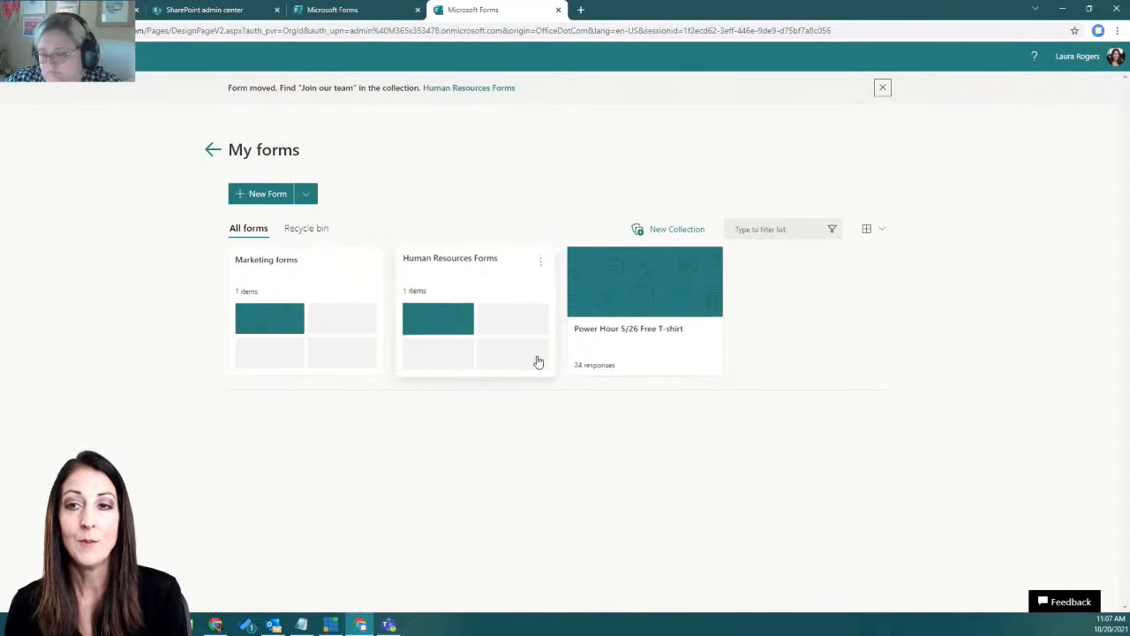
- Move the Power Hour 5/26 Free T-shirt form into the Marketing forms collection and open that collection
left_click(713, 353)
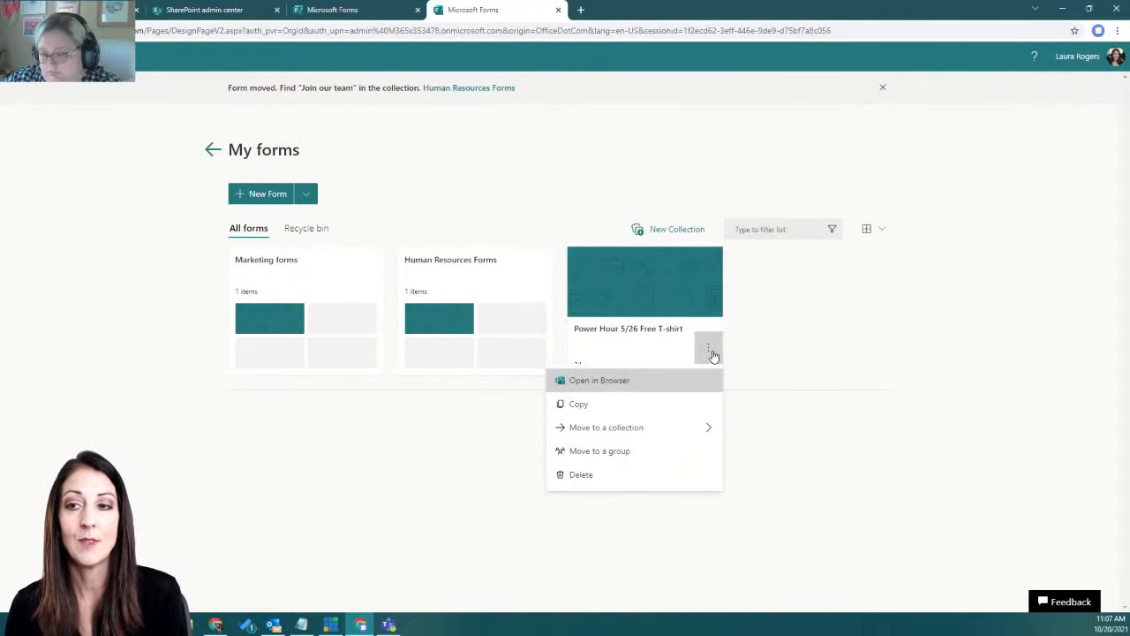
mouse_move(658, 428)
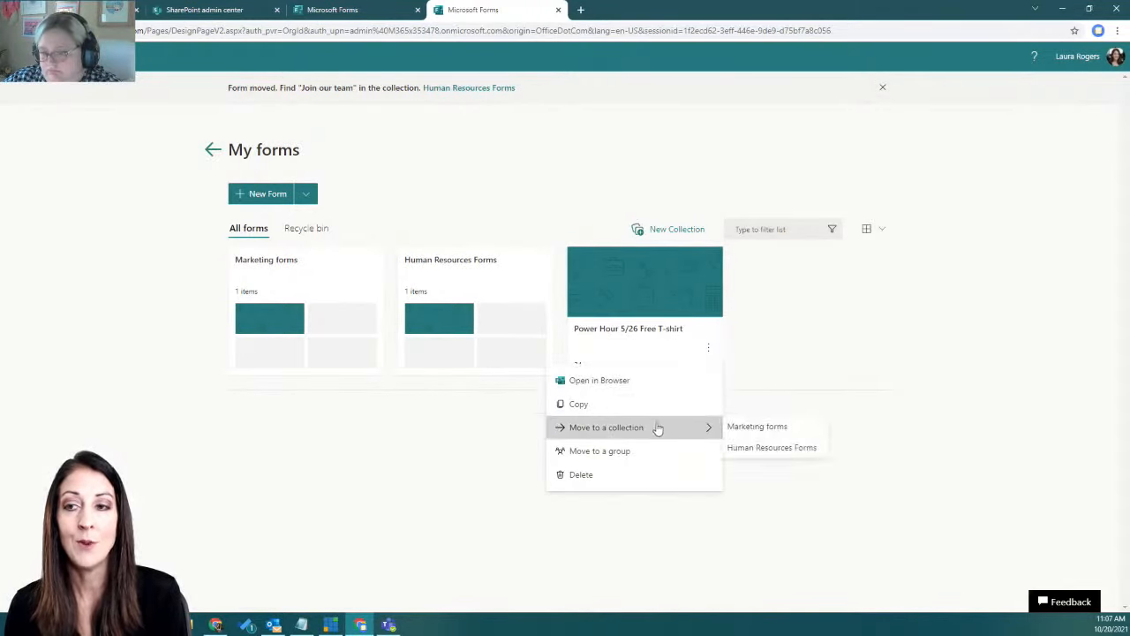
left_click(768, 431)
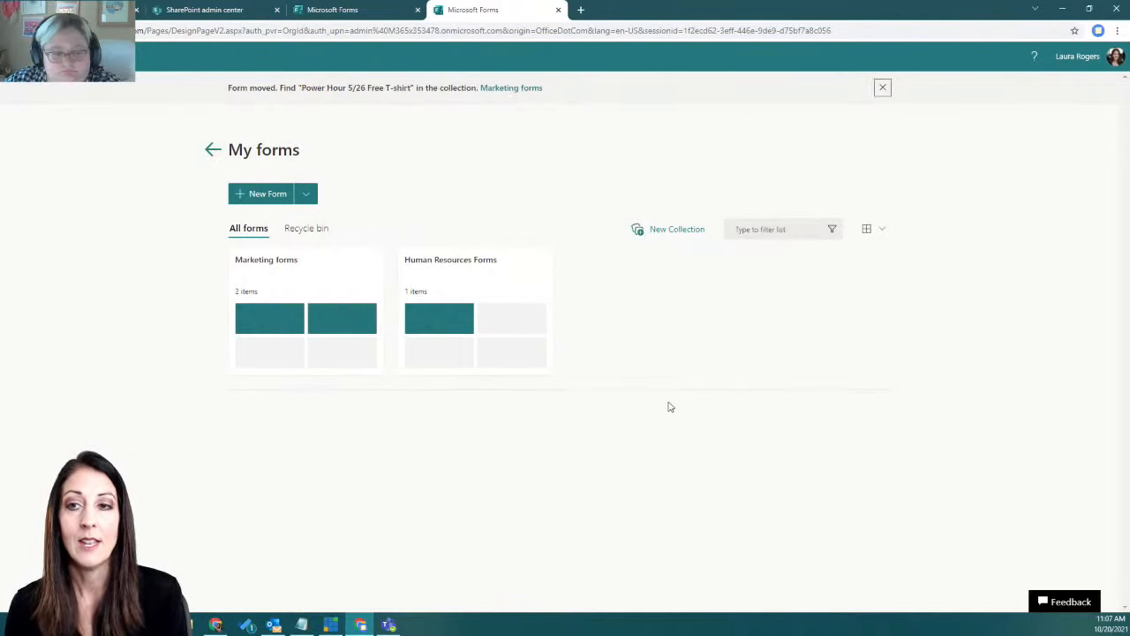
left_click(312, 274)
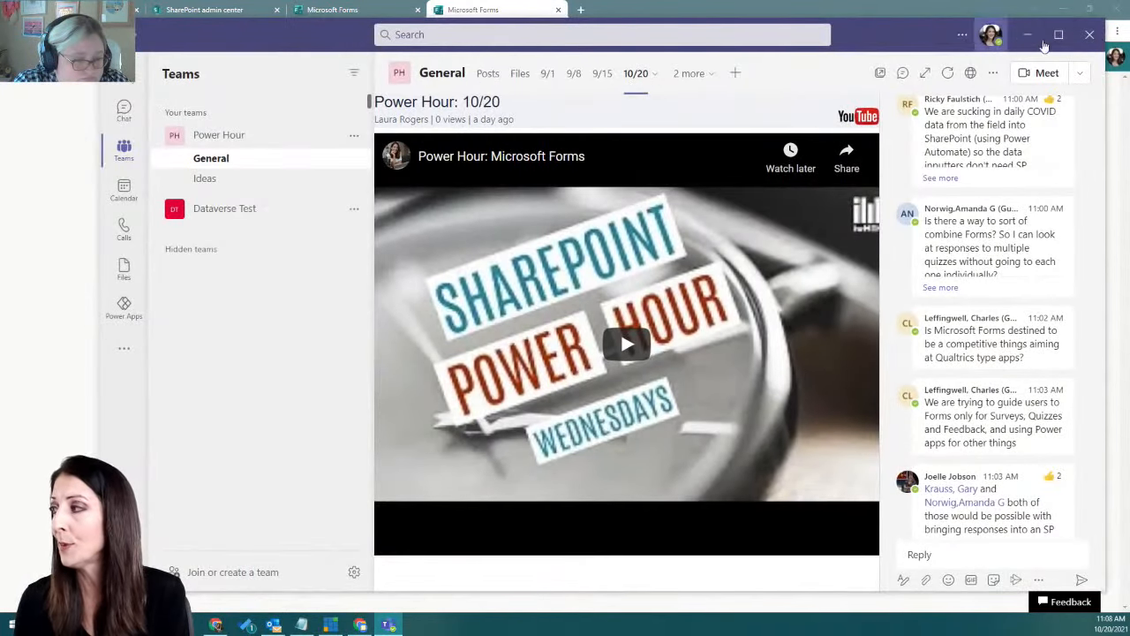
- In Microsoft Teams, view the General channel's posts and its pinned Resources for Microsoft Forms post before returning to the forms
left_click(1056, 36)
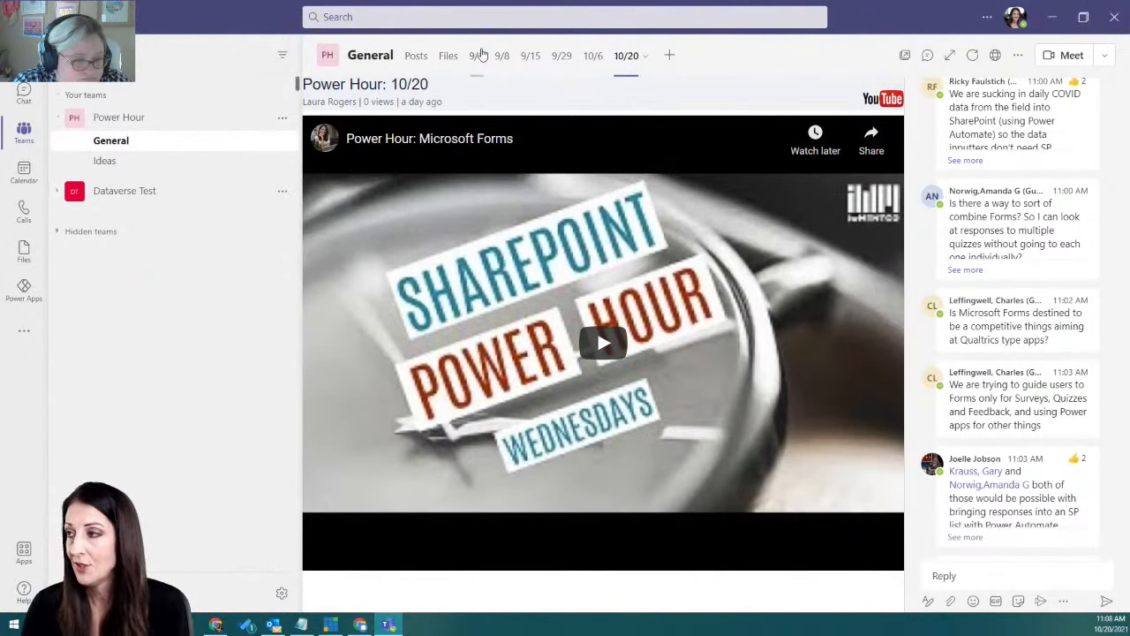
left_click(416, 58)
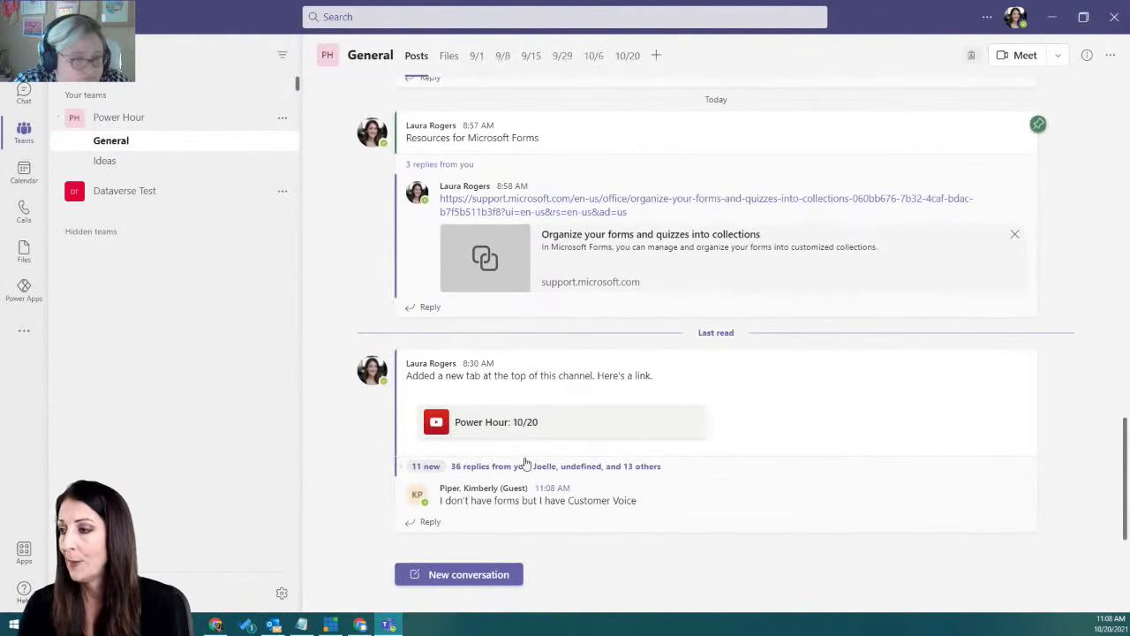
left_click(1086, 56)
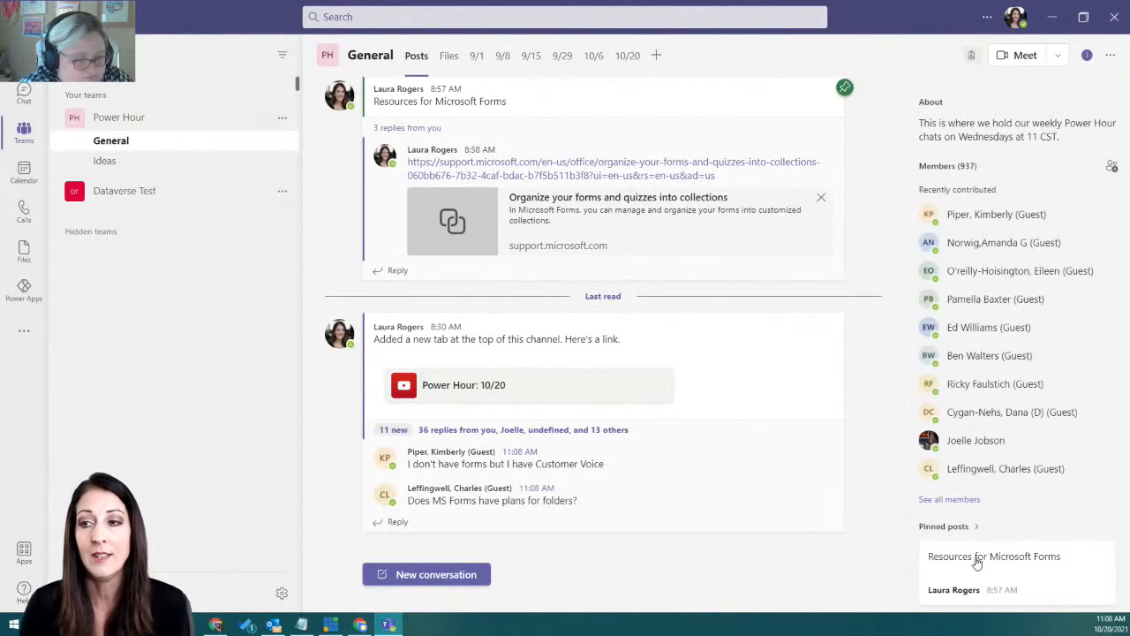
left_click(977, 557)
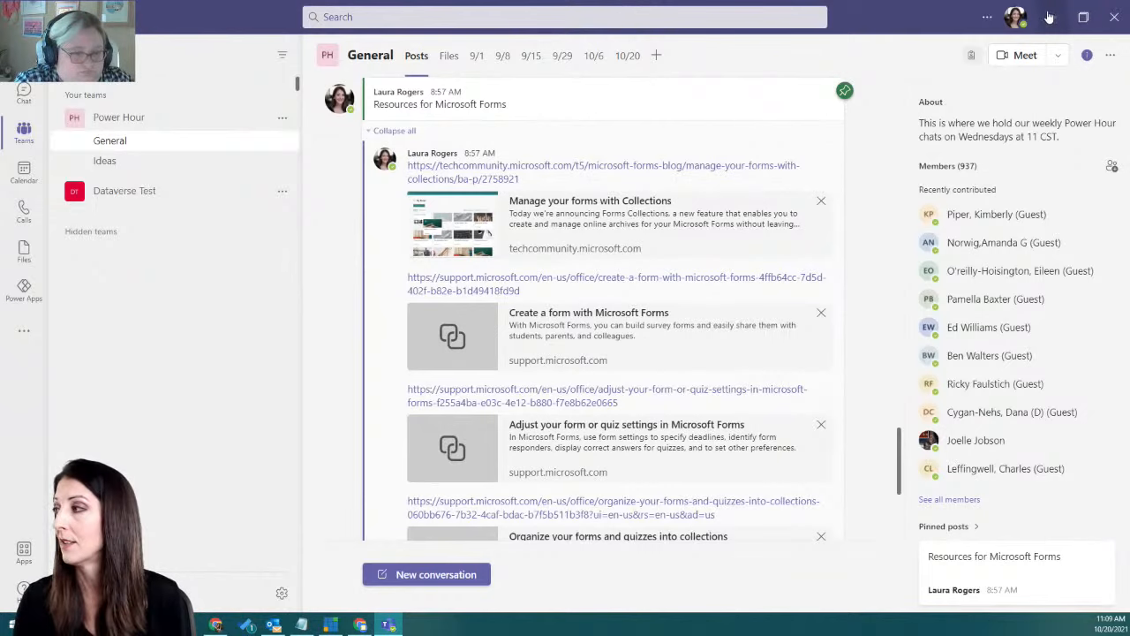
left_click(1051, 17)
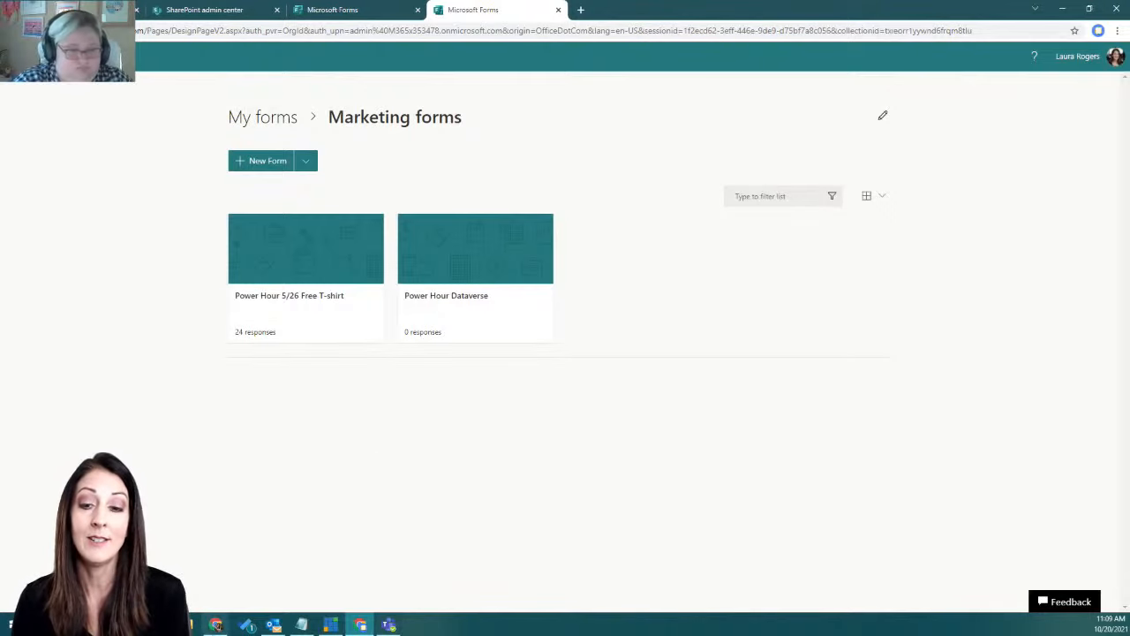
left_click(389, 624)
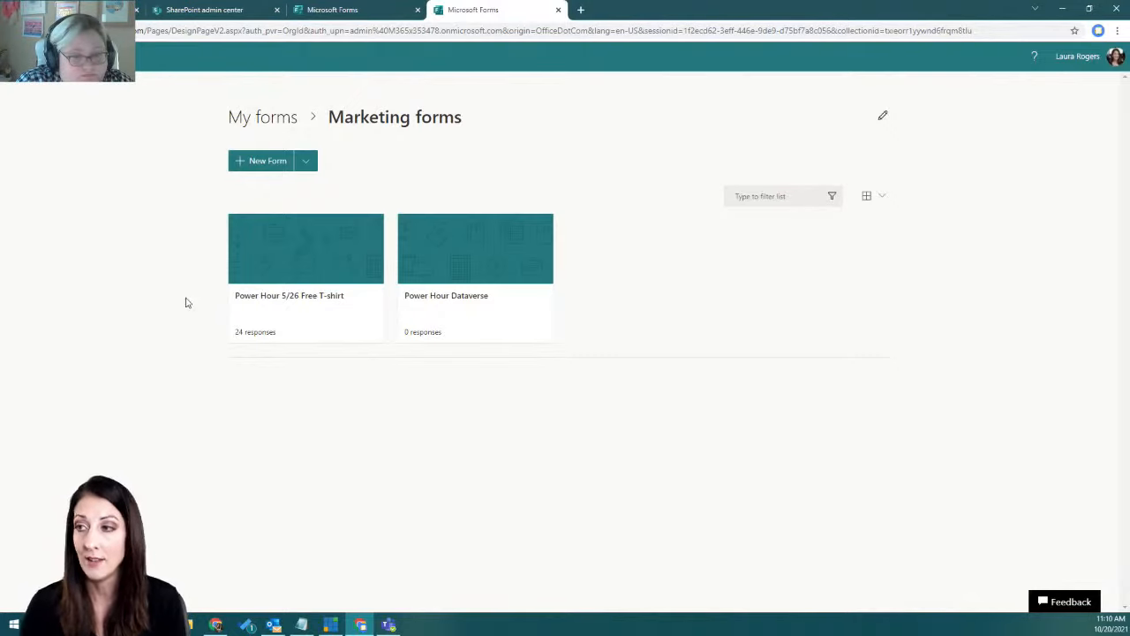
- Leave the Marketing forms collection, go back to the Forms home page and reopen the list of all my forms
left_click(233, 120)
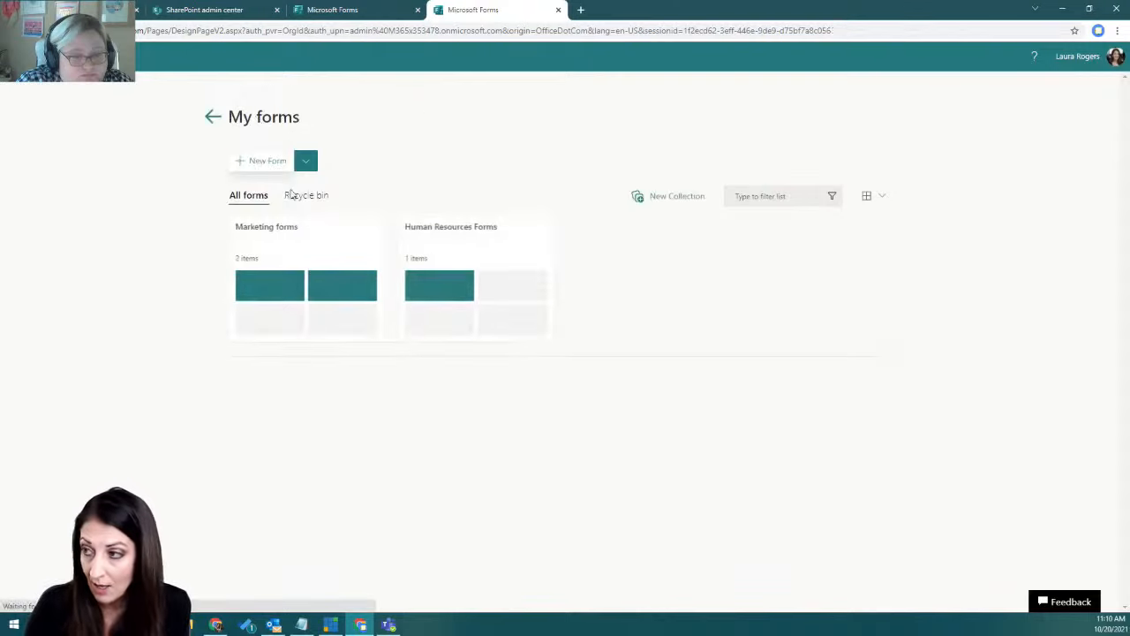
left_click(212, 116)
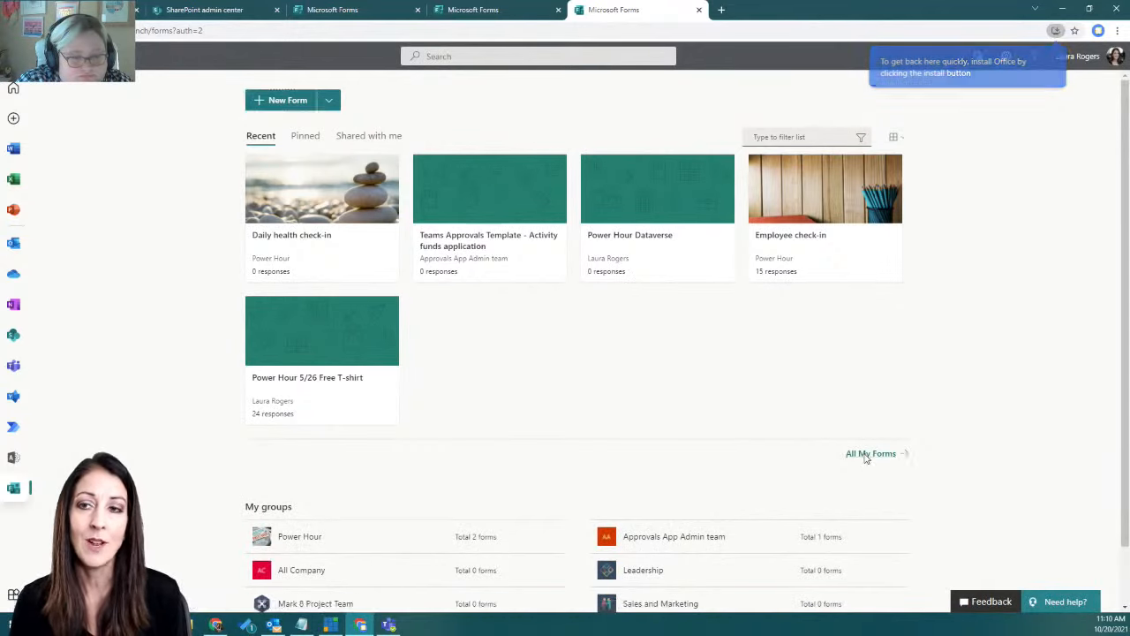
left_click(865, 454)
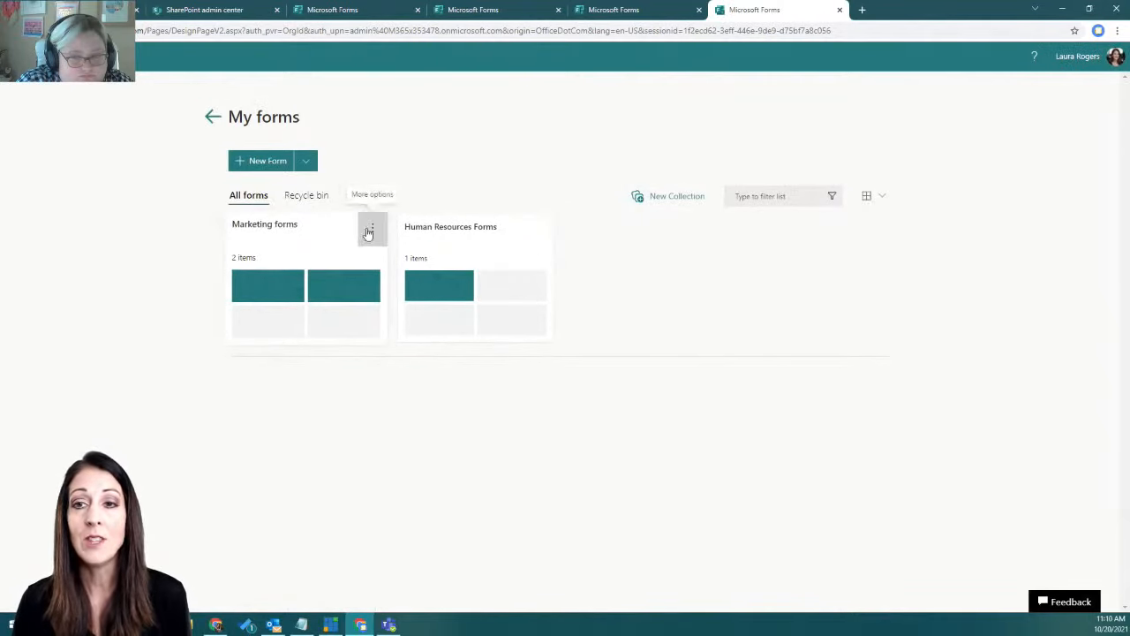
- Check the management options of the Marketing forms collection and make a copy of the Human Resources Forms collection
left_click(365, 230)
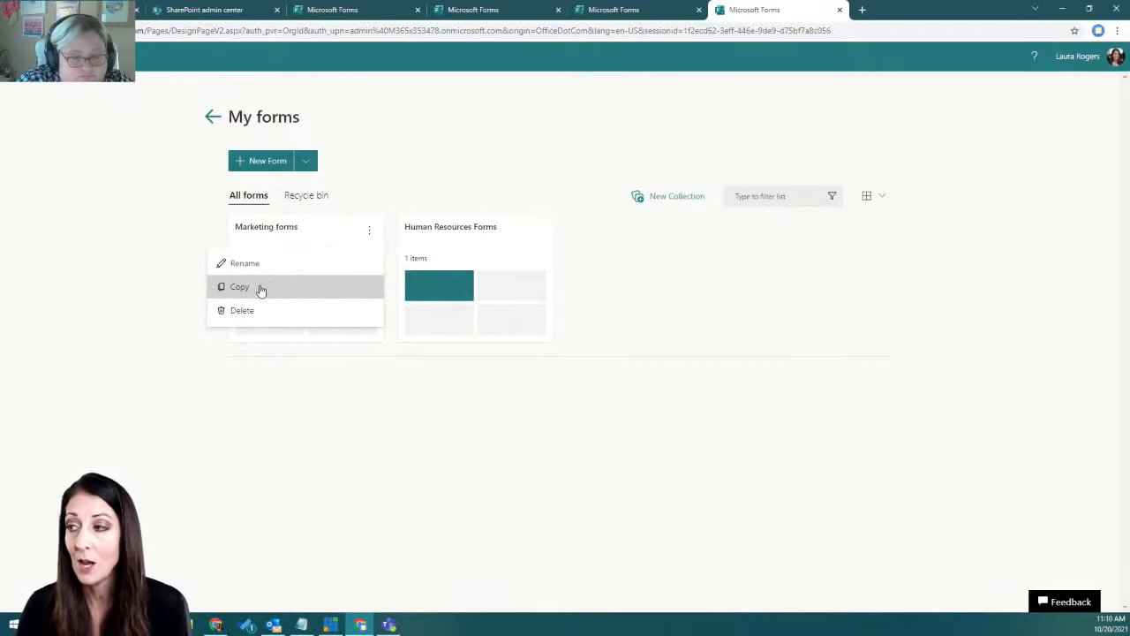
left_click(179, 230)
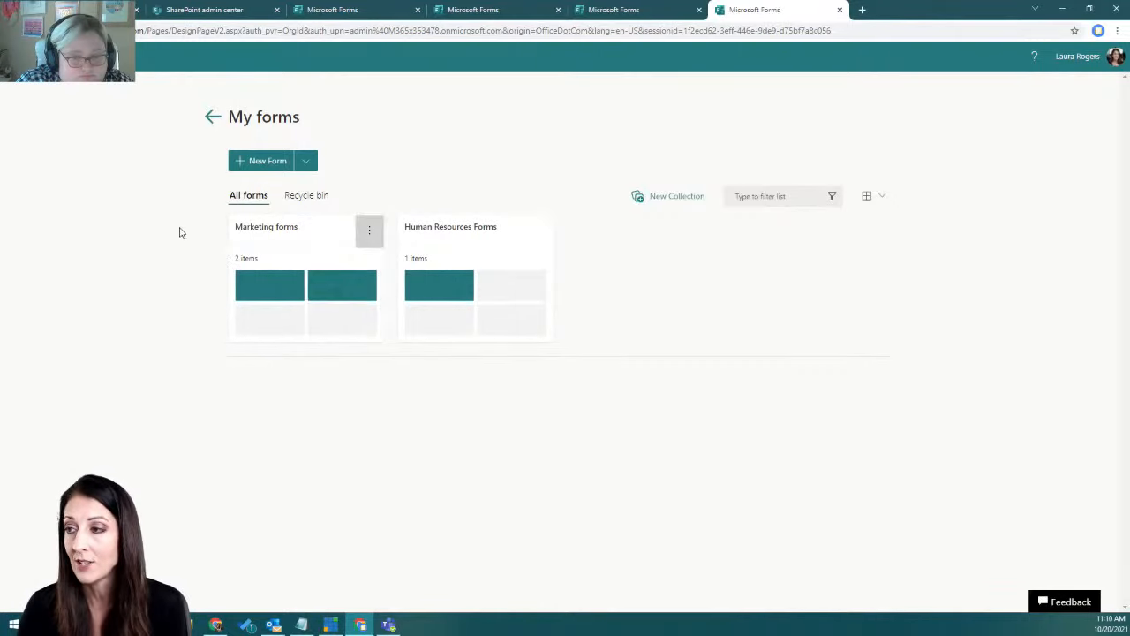
left_click(364, 229)
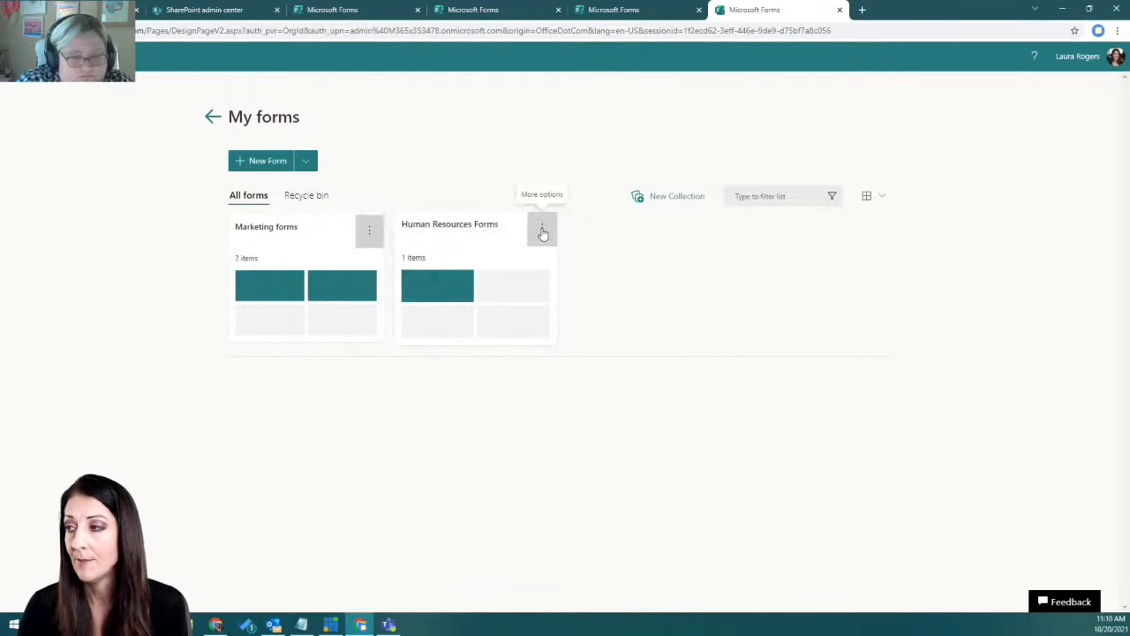
left_click(539, 231)
left_click(406, 286)
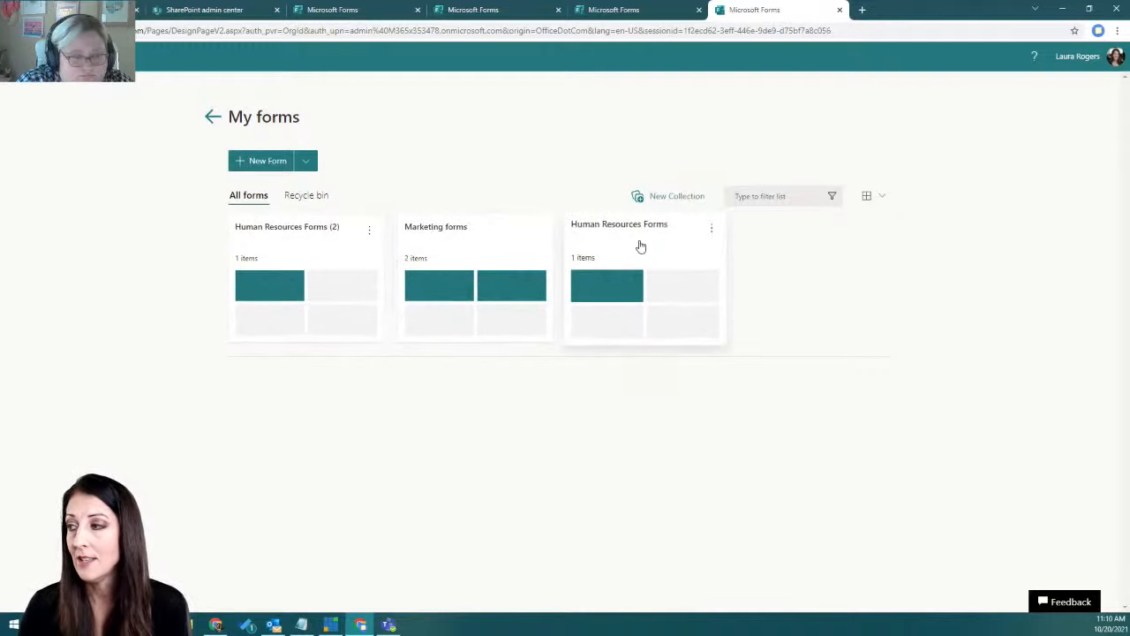
- In the copied Human Resources Forms (2) collection, open the Join our team form and retitle it "Join our team version 2"
left_click(299, 245)
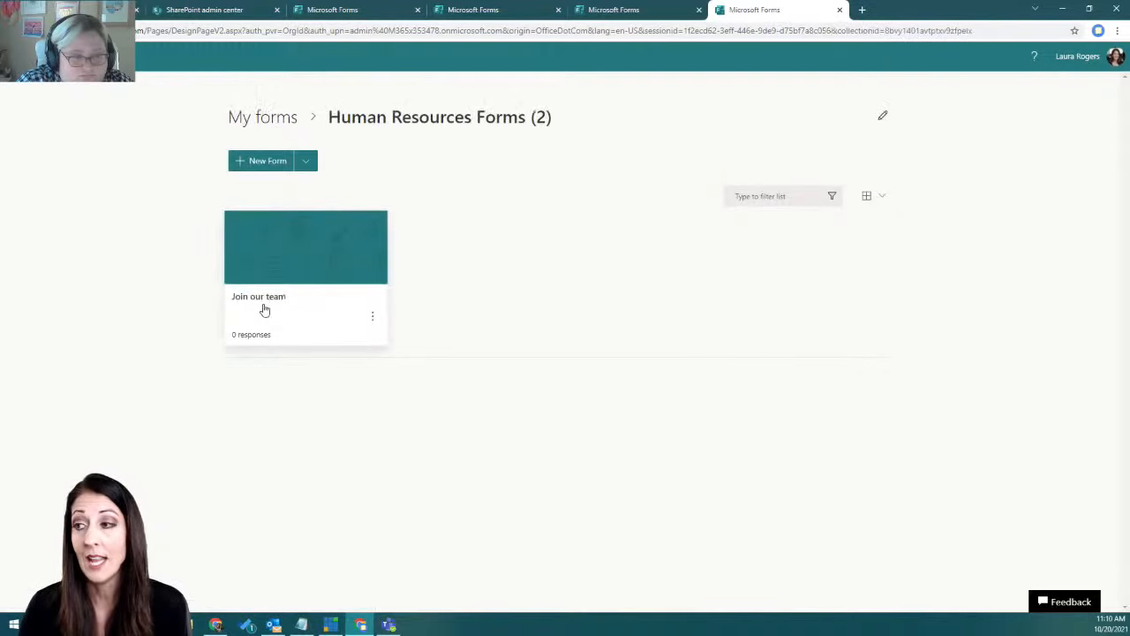
left_click(300, 275)
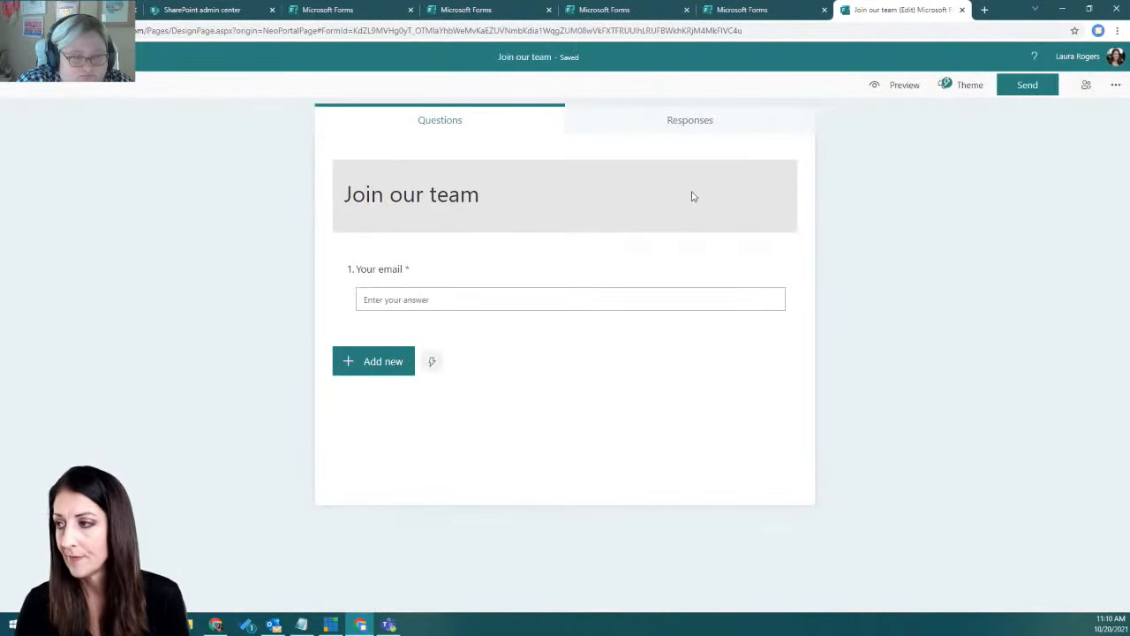
left_click(691, 196)
left_click(444, 182)
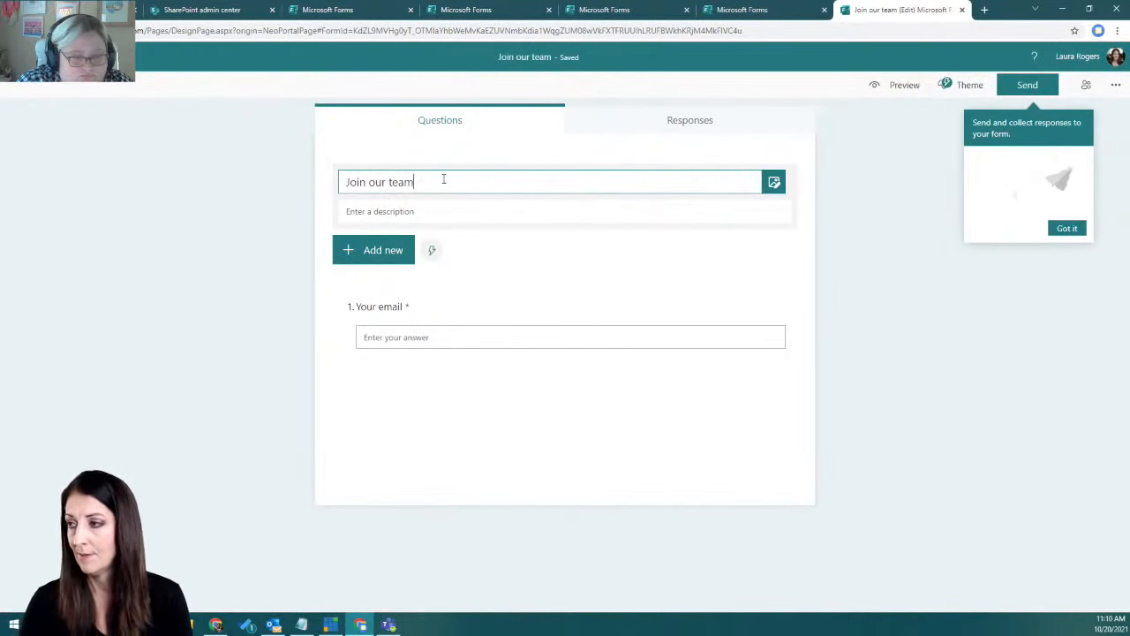
type("version 2")
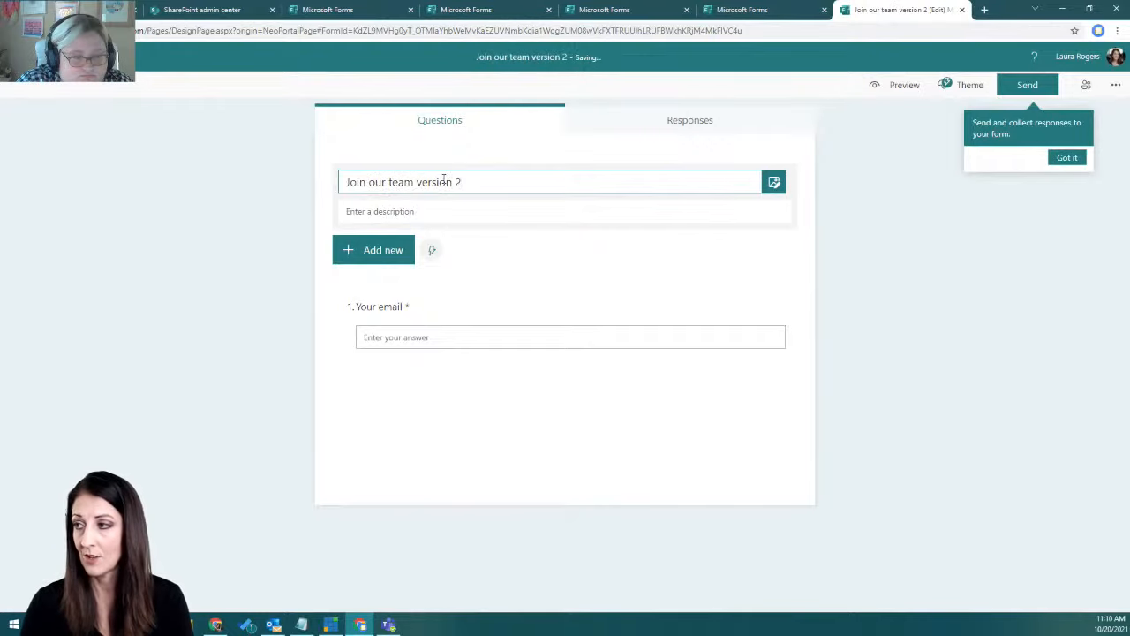
left_click(286, 219)
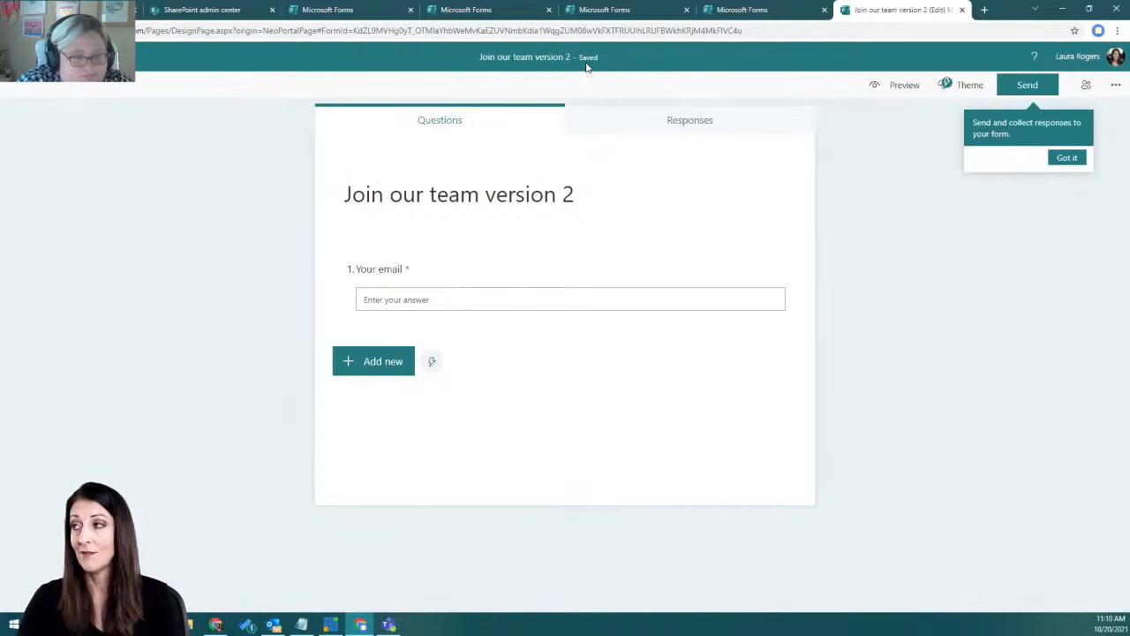
- Close the form and the extra Forms browser tabs, then reopen the list of all my forms from the home page
left_click(962, 9)
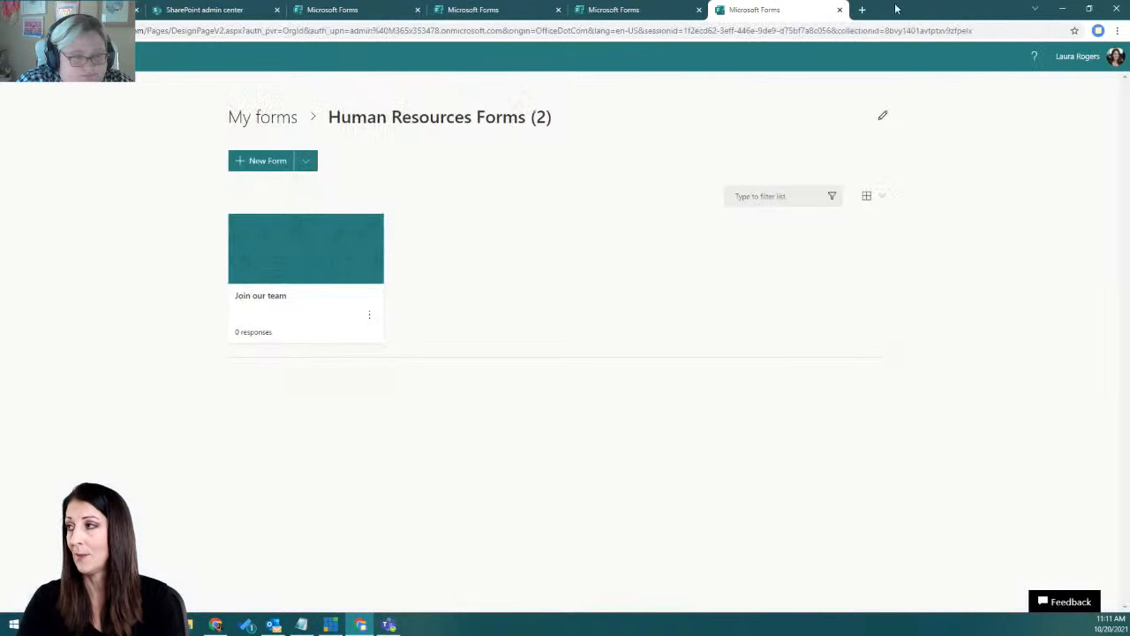
left_click(840, 9)
left_click(698, 10)
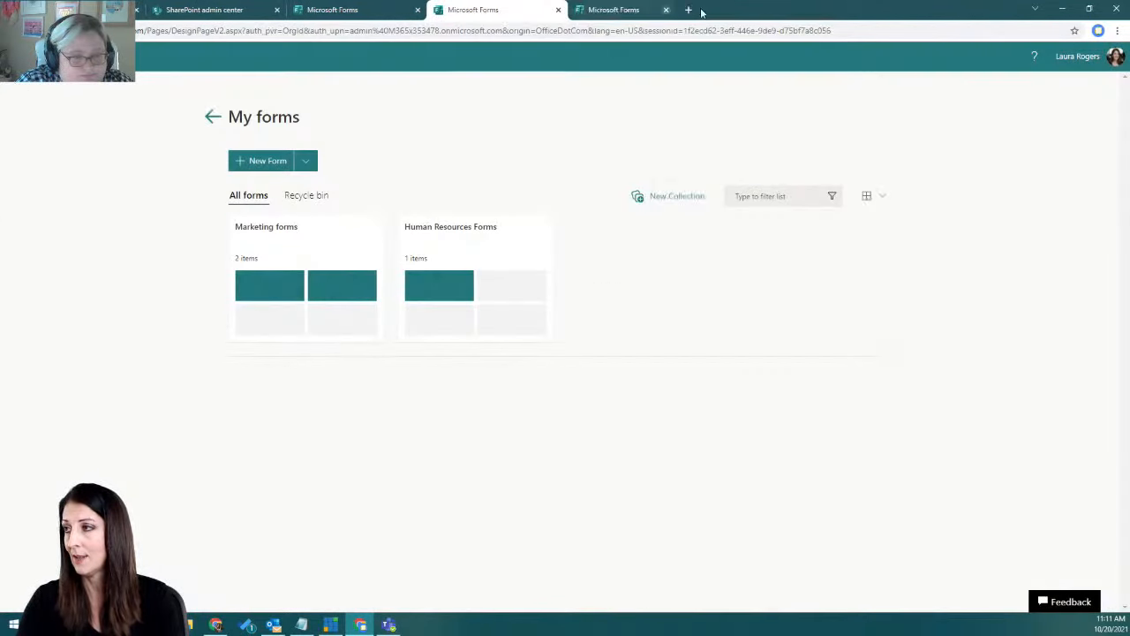
left_click(557, 10)
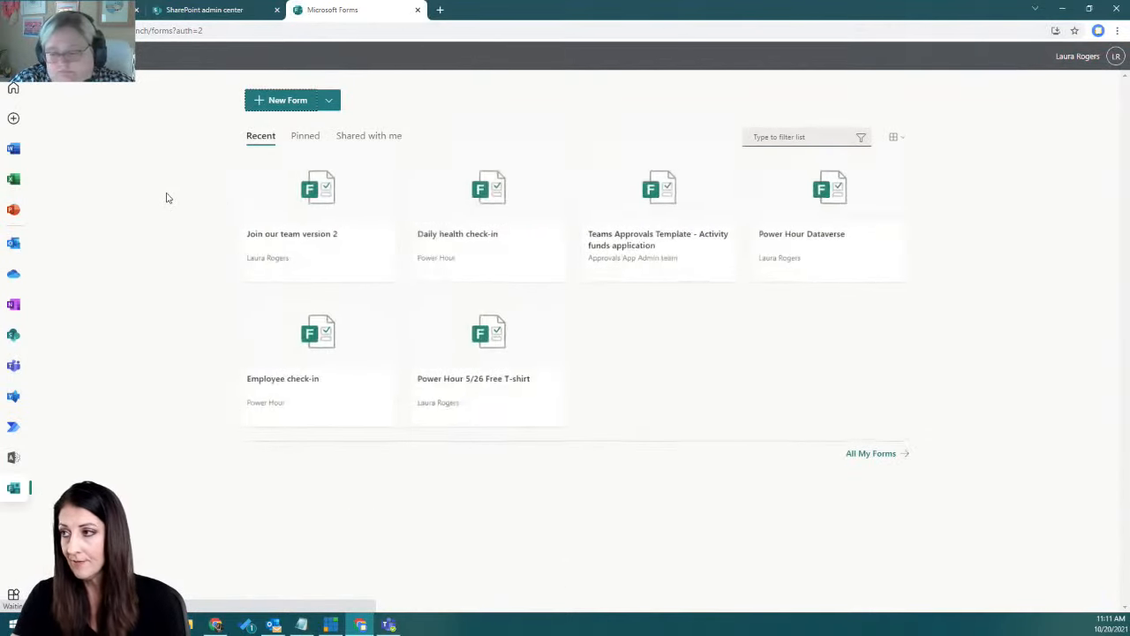
left_click(881, 456)
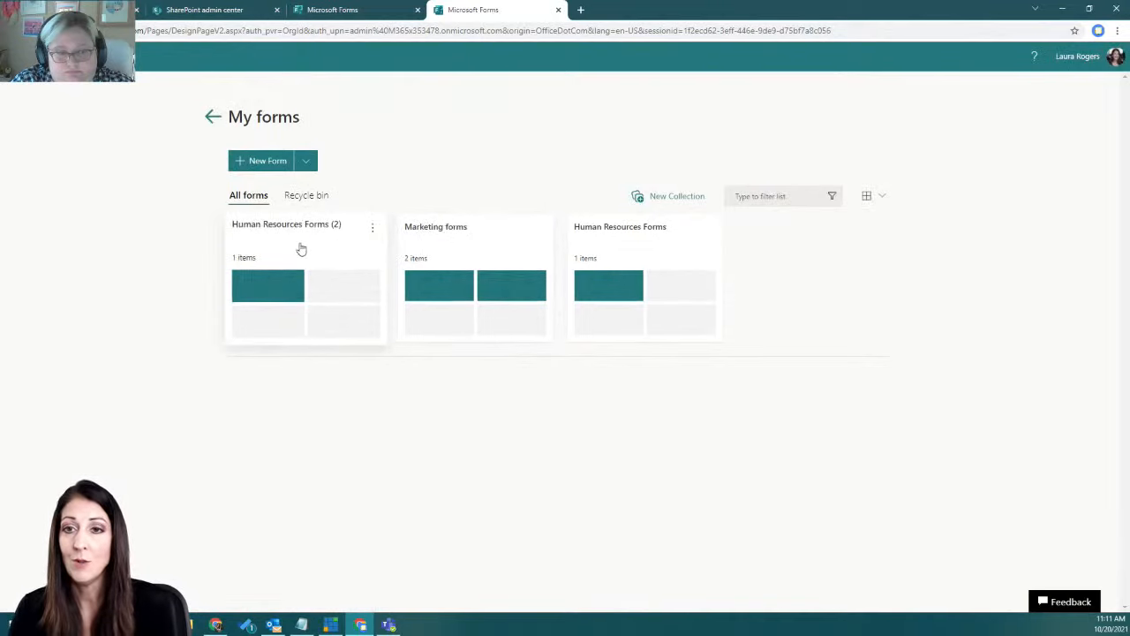
- Rename the Human Resources Forms (2) collection to "Human Resources Forms number 2"
left_click(372, 229)
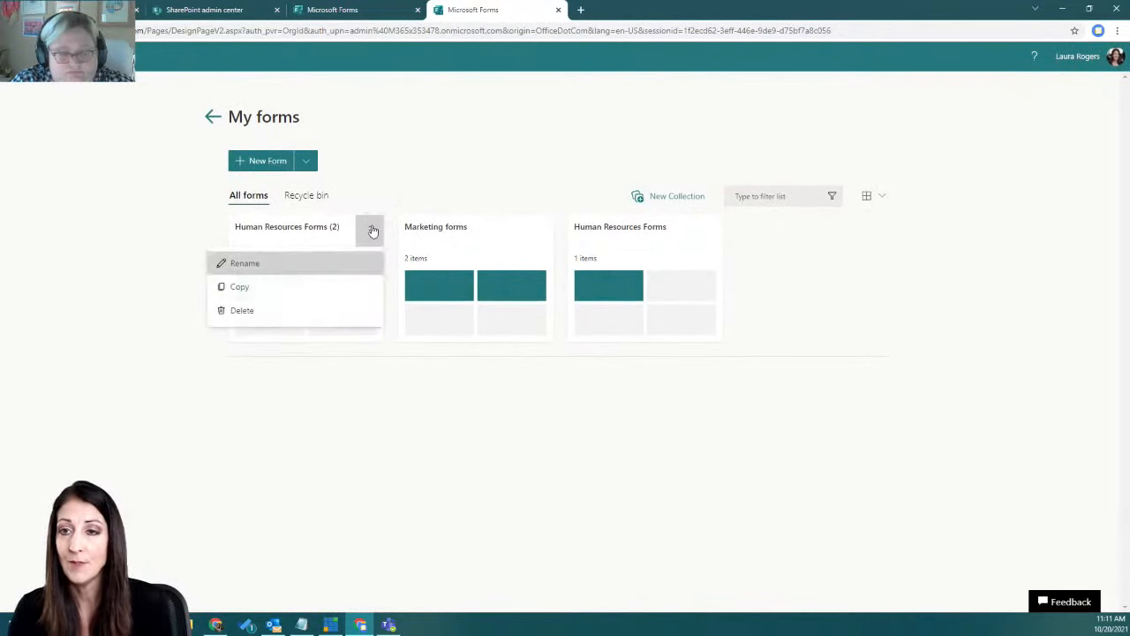
left_click(267, 262)
left_click_drag(541, 334, 575, 332)
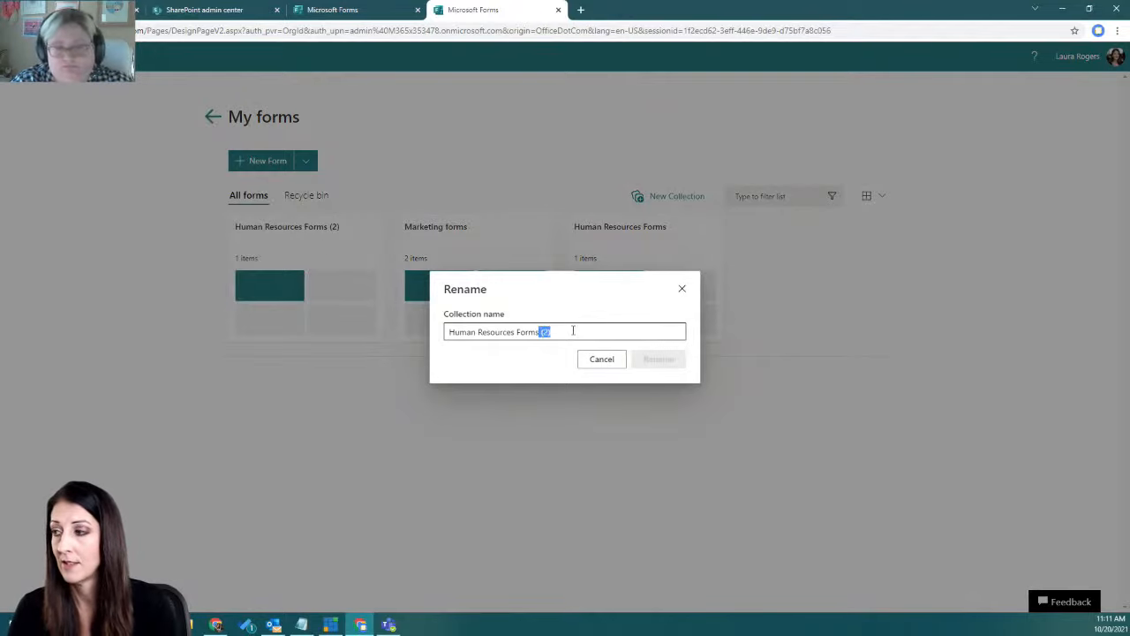
type("number")
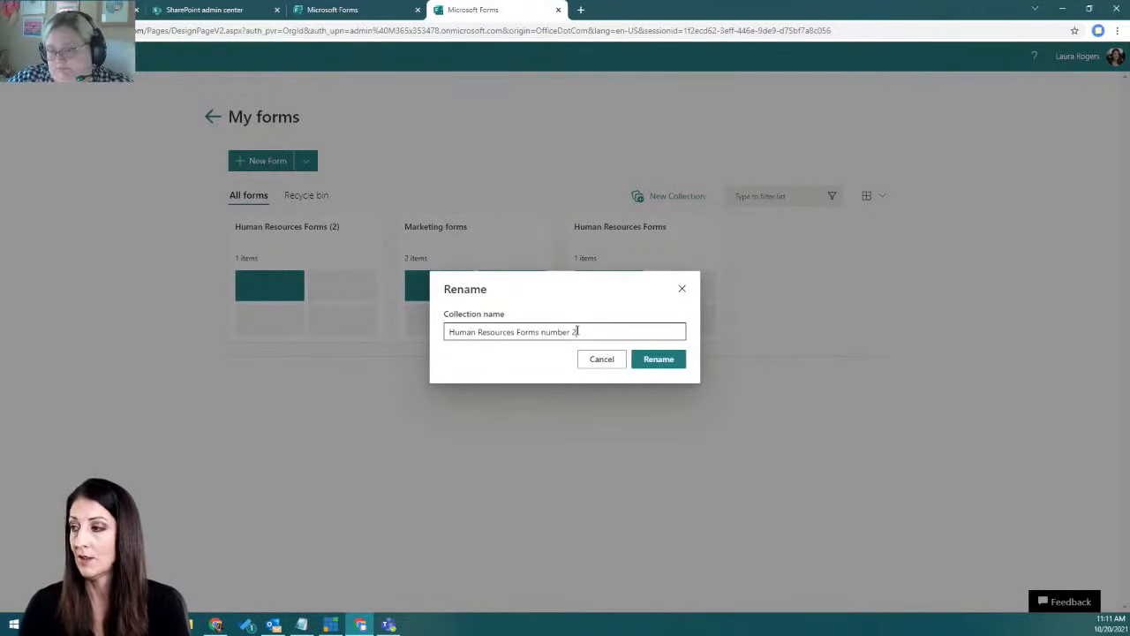
left_click(655, 360)
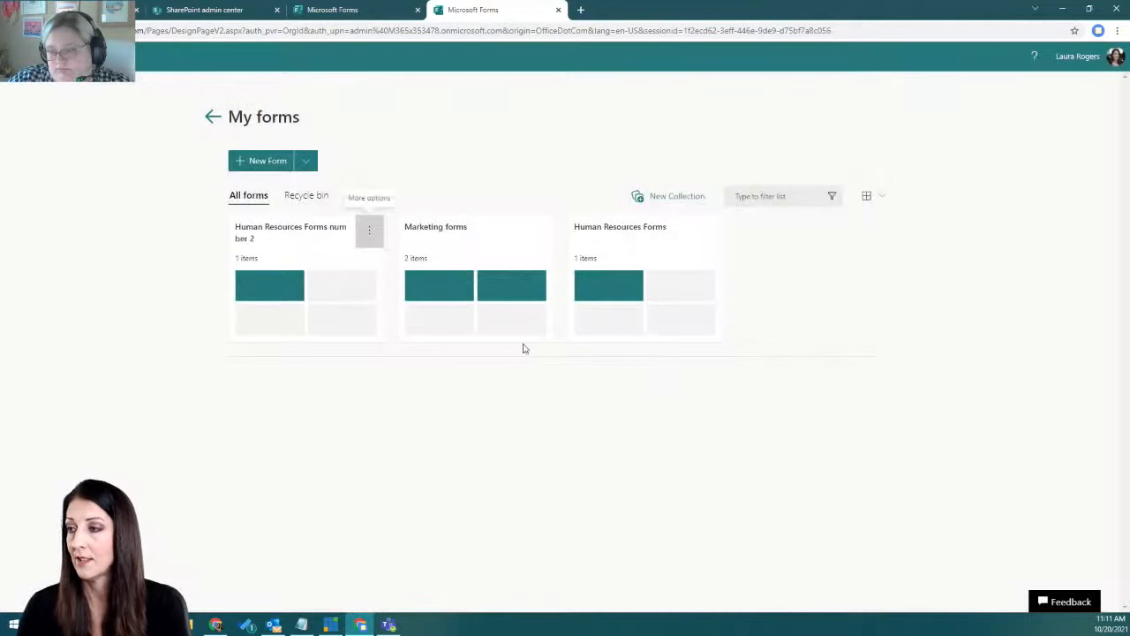
- Compare the contents of the Human Resources Forms number 2 and Human Resources Forms collections, then return to My forms
left_click(327, 250)
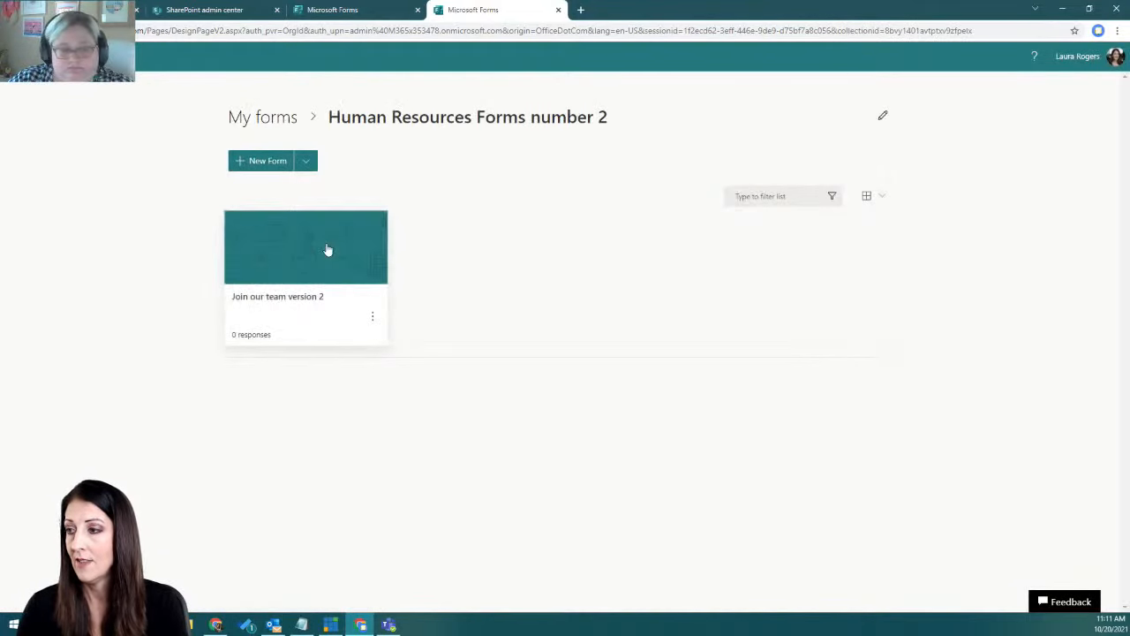
left_click(263, 118)
left_click(631, 246)
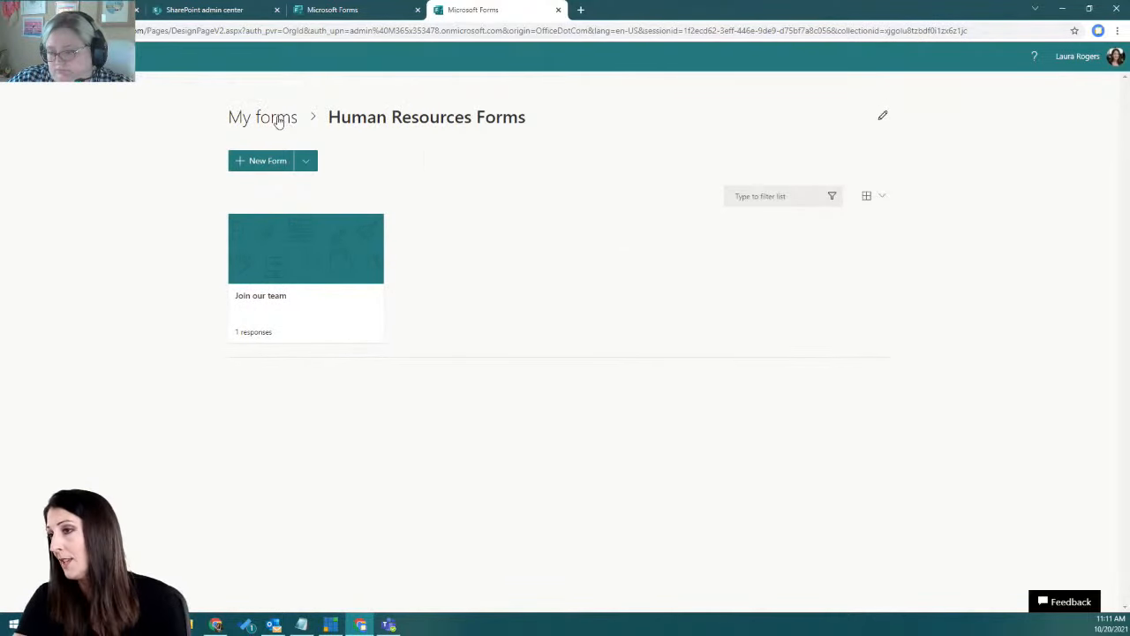
left_click(276, 117)
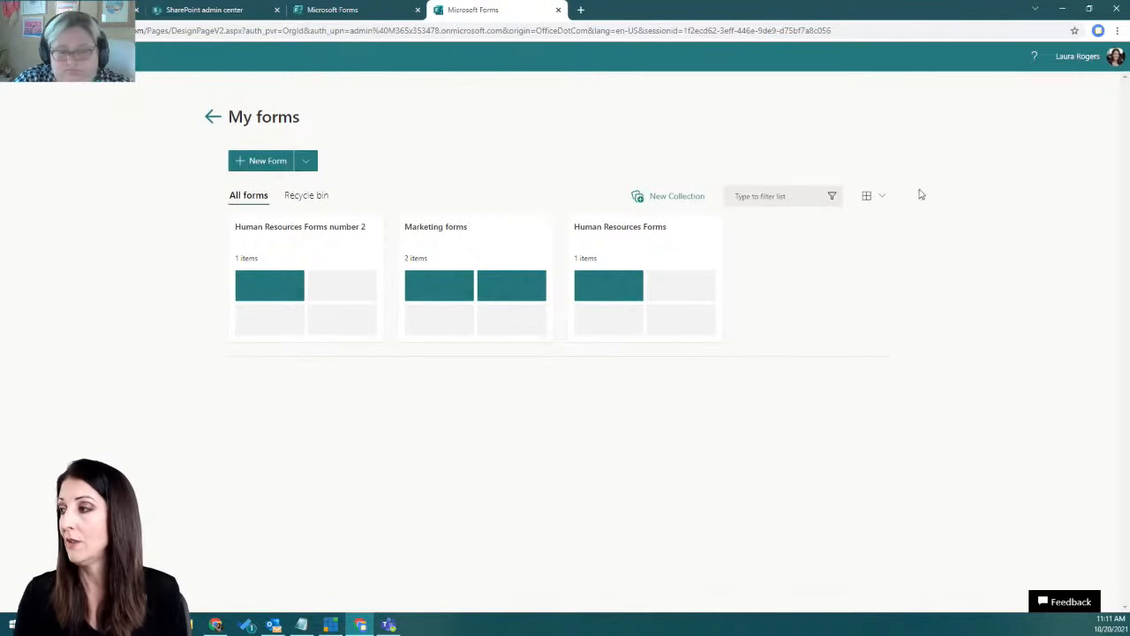
- Try the list and tile layouts for the collections in My forms and leave them displayed as a list
left_click(884, 197)
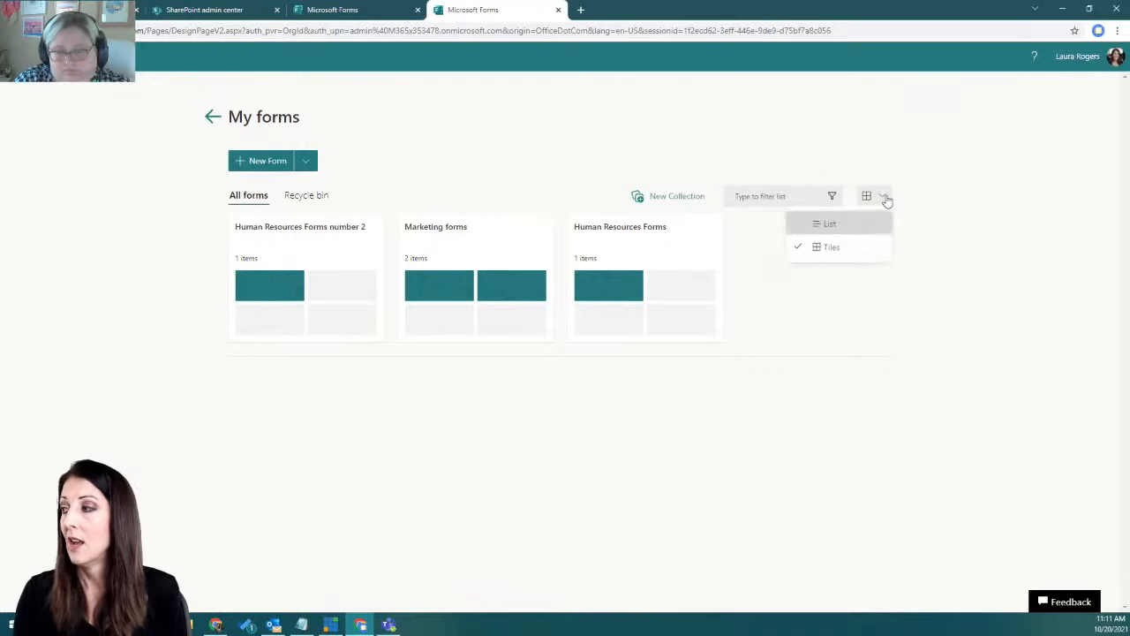
left_click(853, 224)
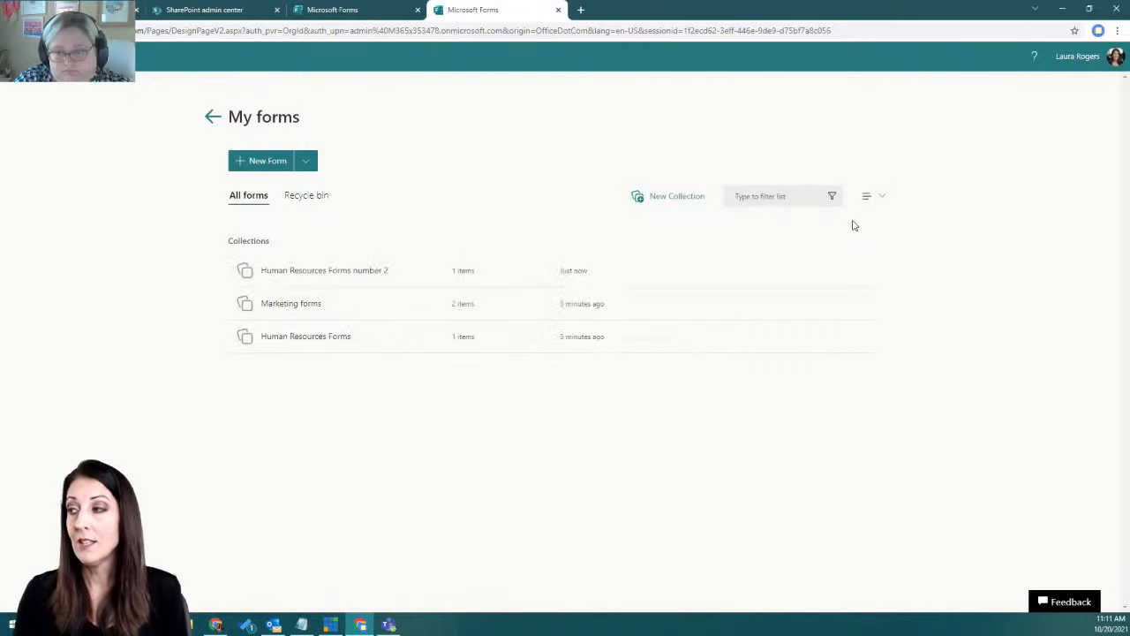
left_click(867, 200)
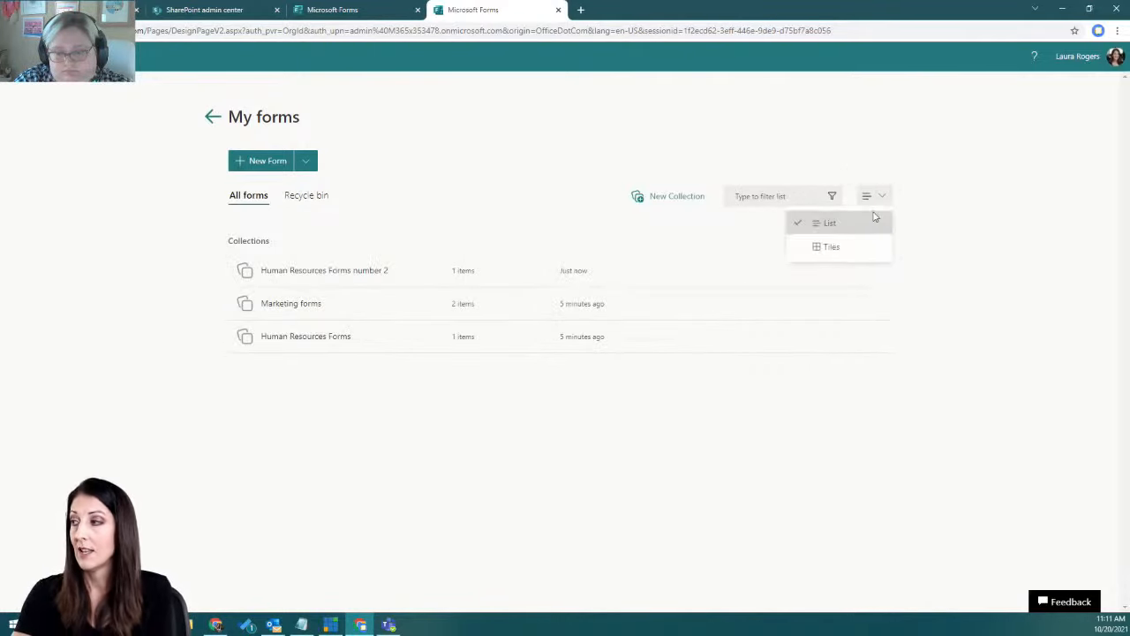
left_click(839, 244)
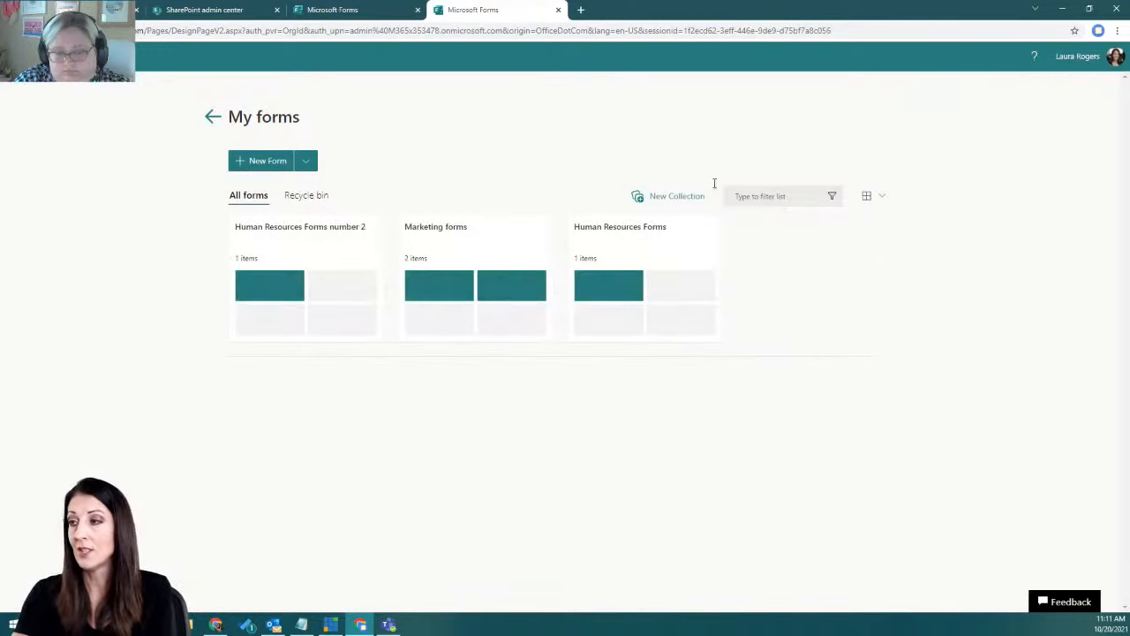
left_click(882, 197)
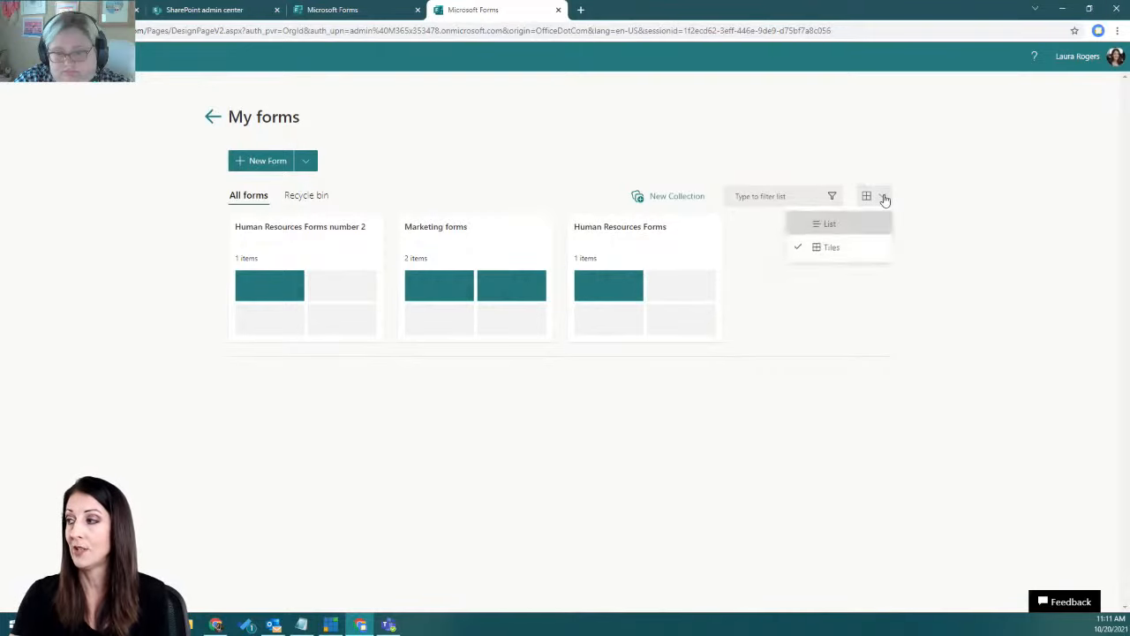
left_click(847, 249)
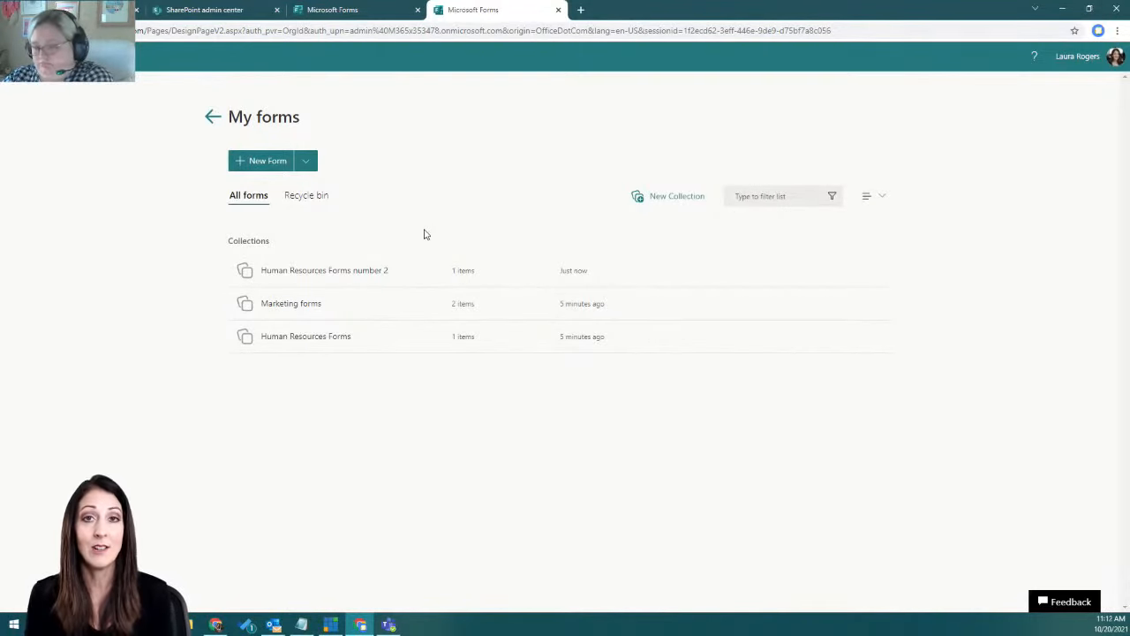
- Return from My forms to the Forms home page and display the recent forms as a list
left_click(319, 195)
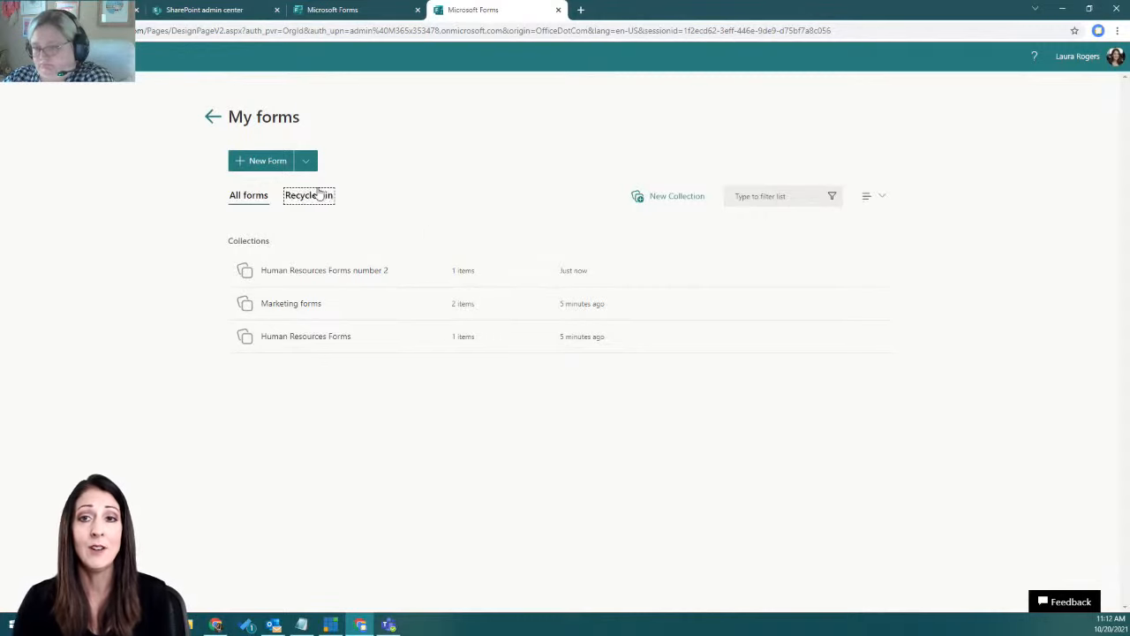
left_click(213, 117)
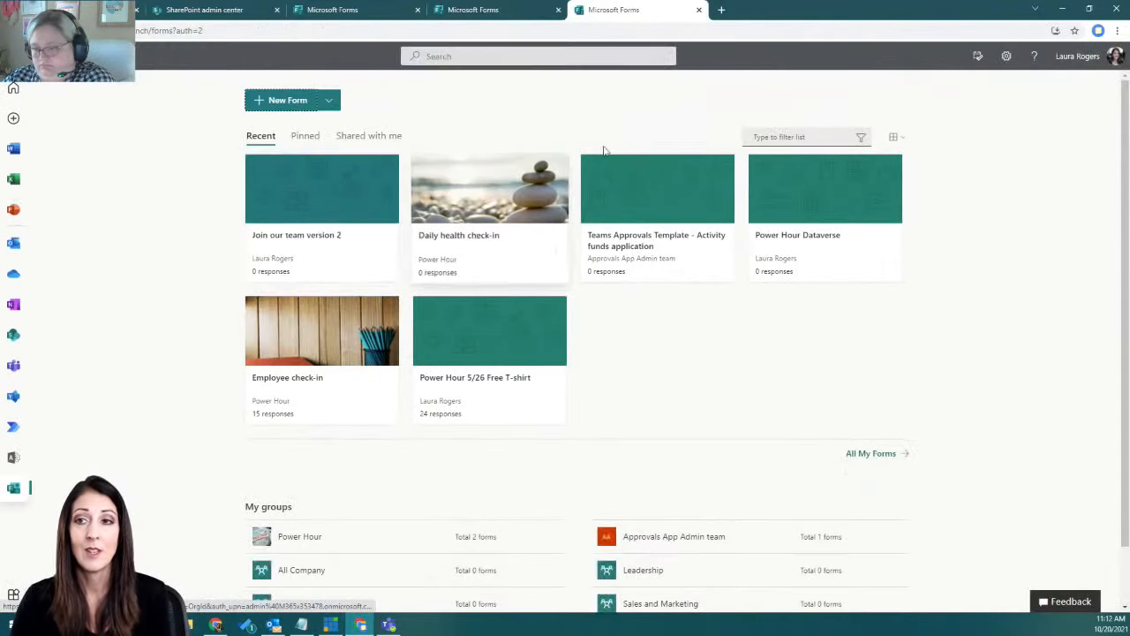
left_click(894, 139)
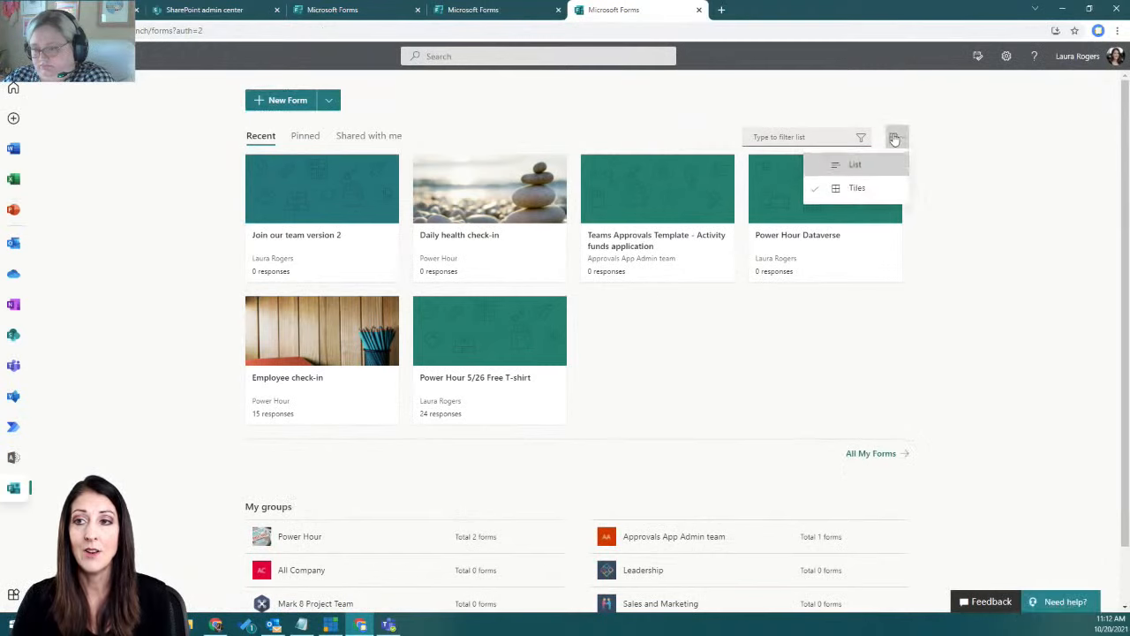
left_click(860, 184)
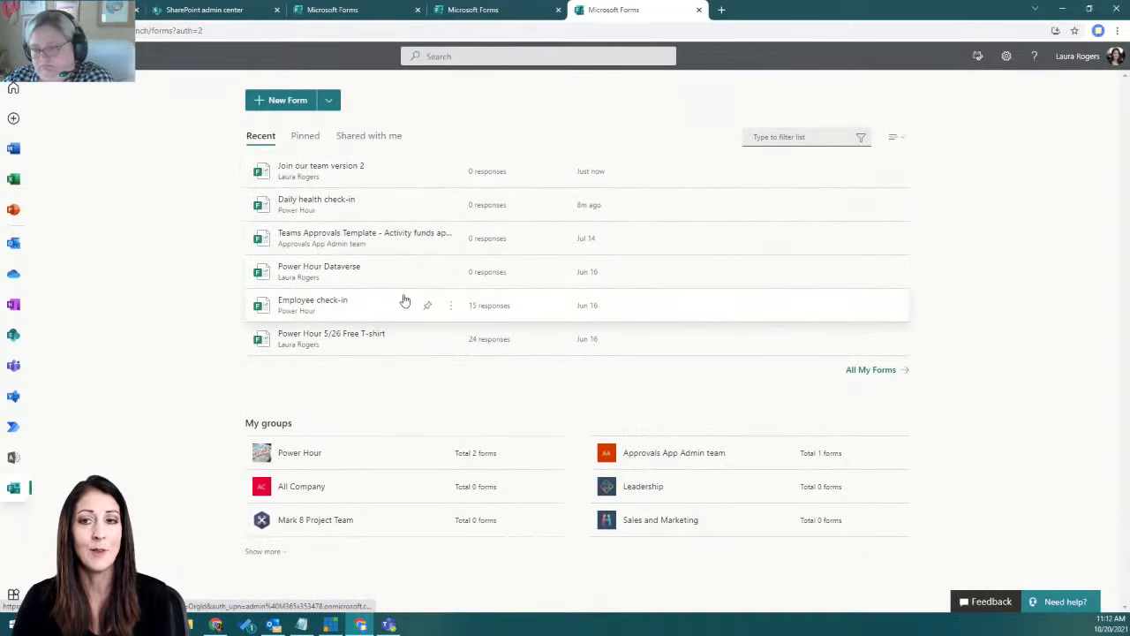
- View the available options for the Employee check-in form in the recent forms list and dismiss them
left_click(449, 304)
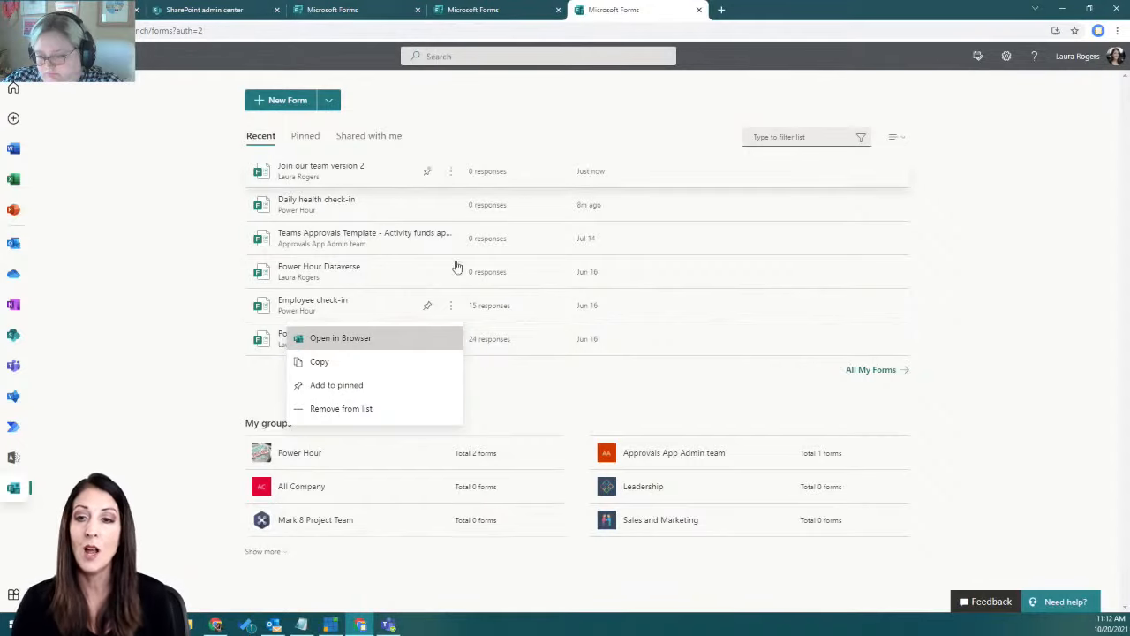
left_click(155, 248)
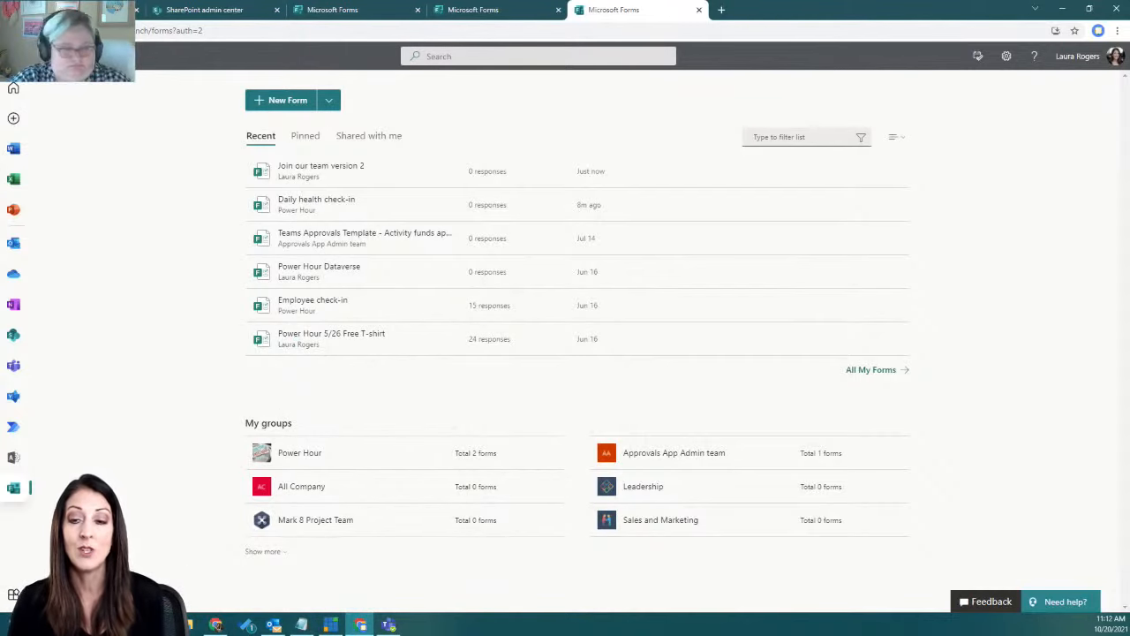
key("alt+Tab")
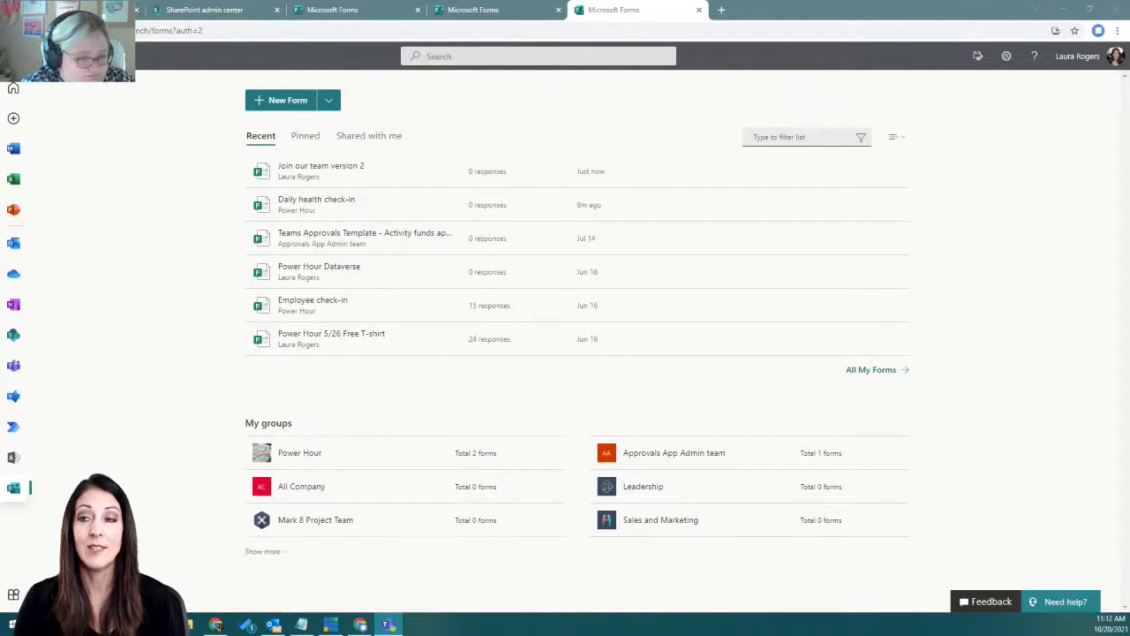
key("alt+Tab")
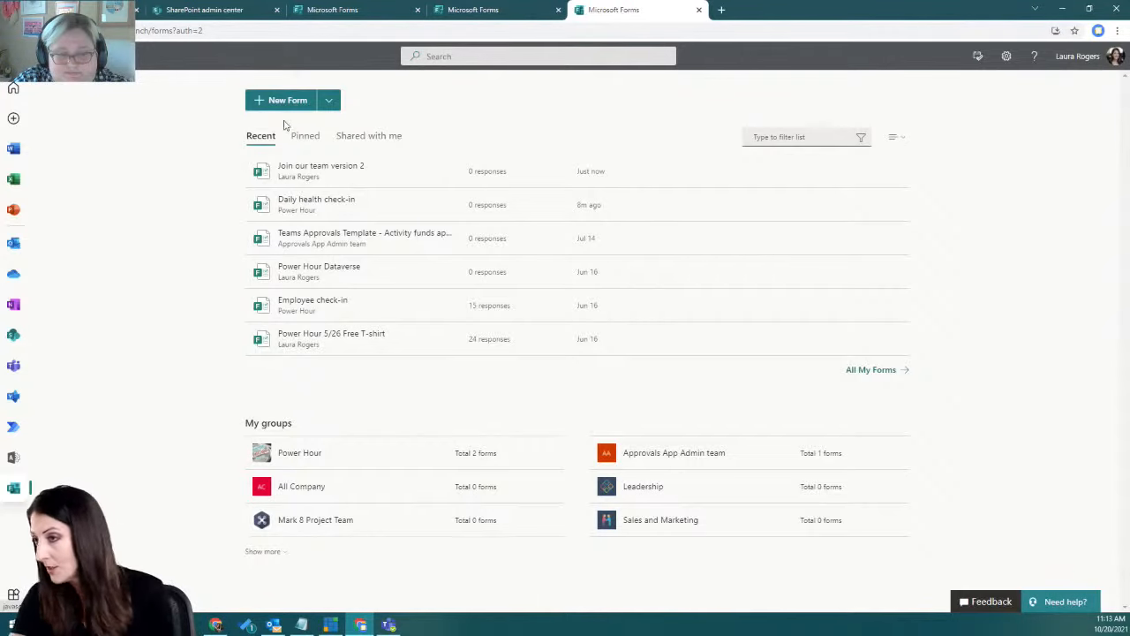
- Open the Employee check-in form and review the response summary and charts for all its questions
left_click(325, 301)
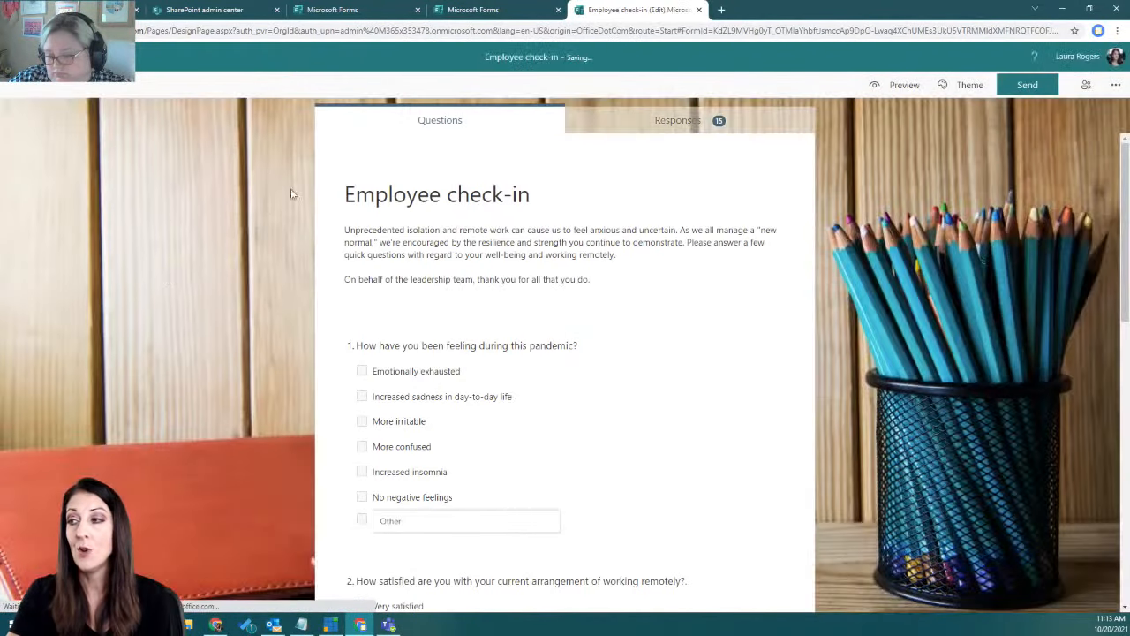
left_click(675, 122)
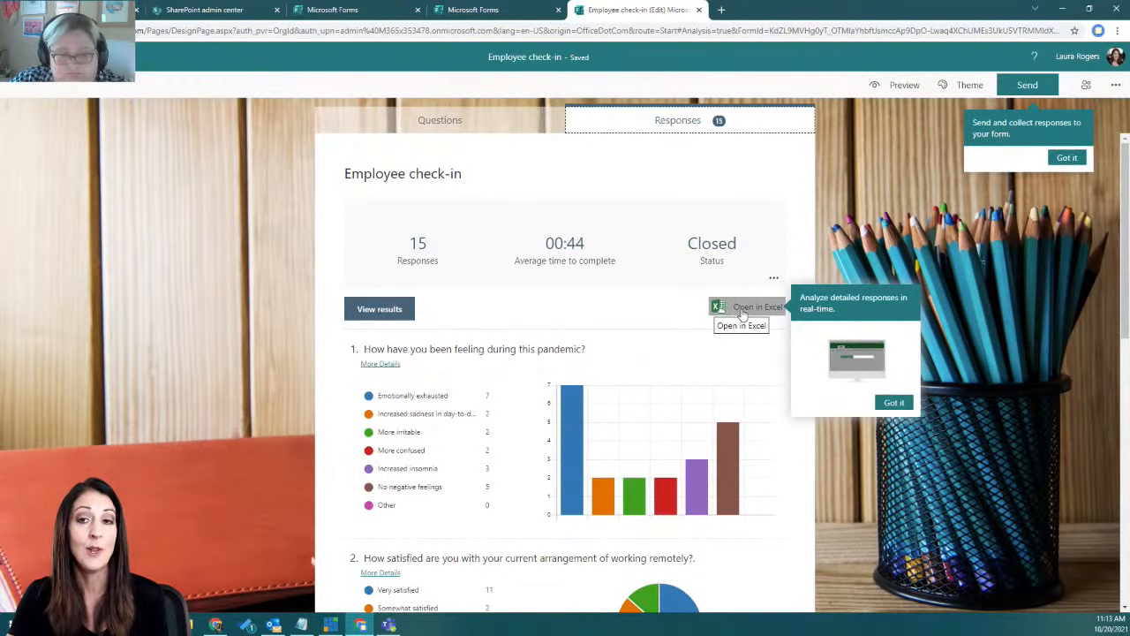
scroll(657, 320, "down", 2)
scroll(657, 320, "up", 2)
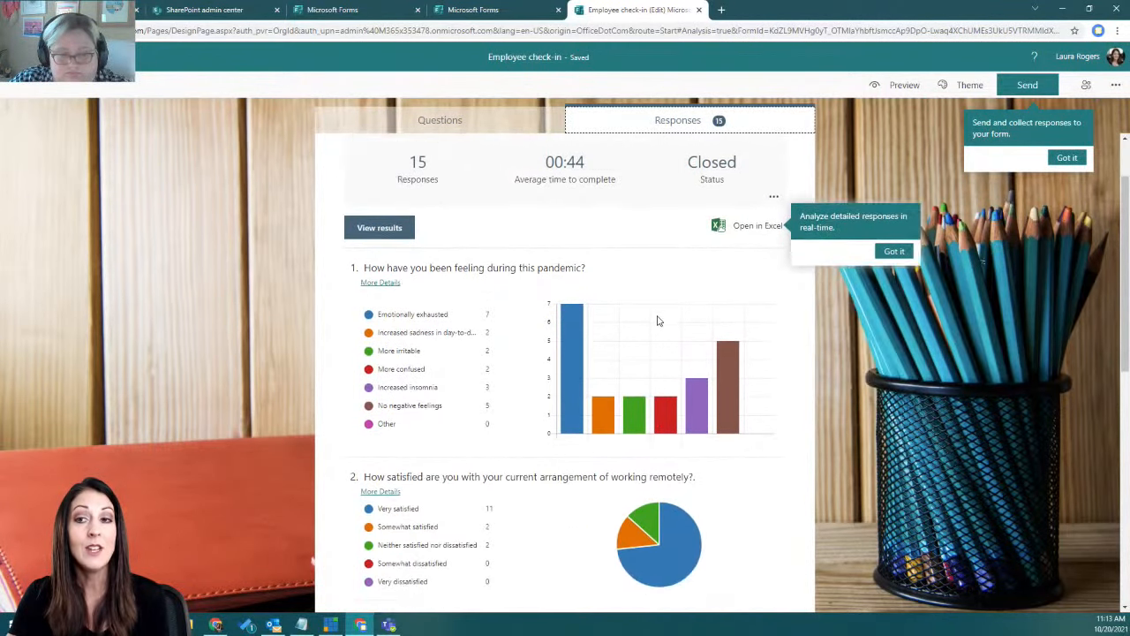
scroll(580, 360, "down", 10)
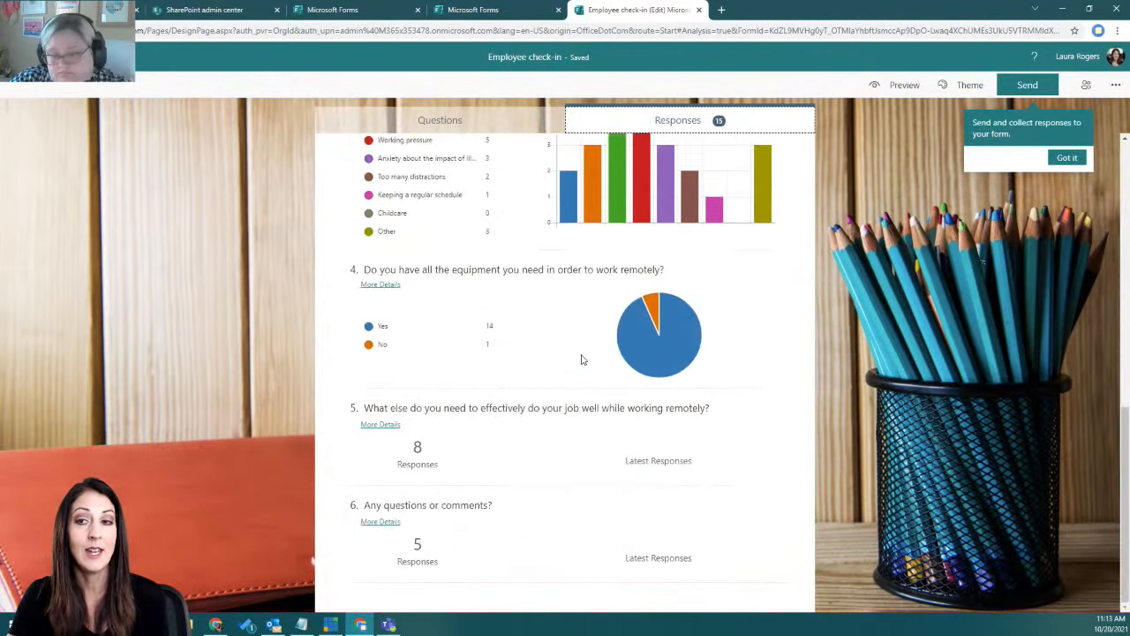
scroll(581, 359, "up", 8)
scroll(581, 359, "up", 2)
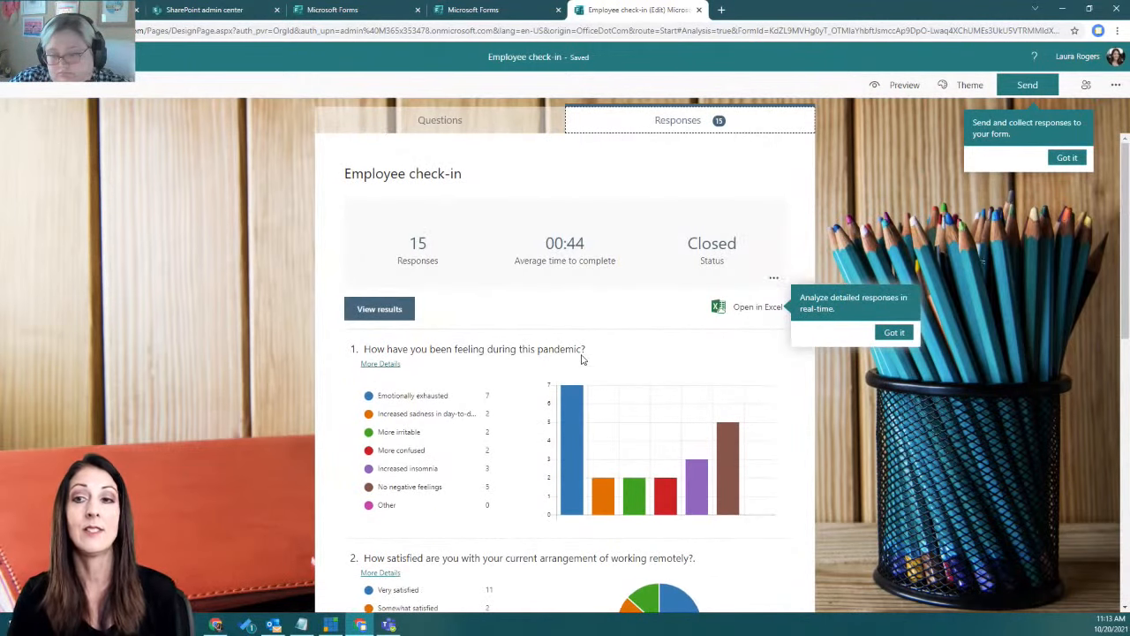
- Show the Employee check-in form's questions, close the form and return from My forms to the Forms home page
left_click(441, 121)
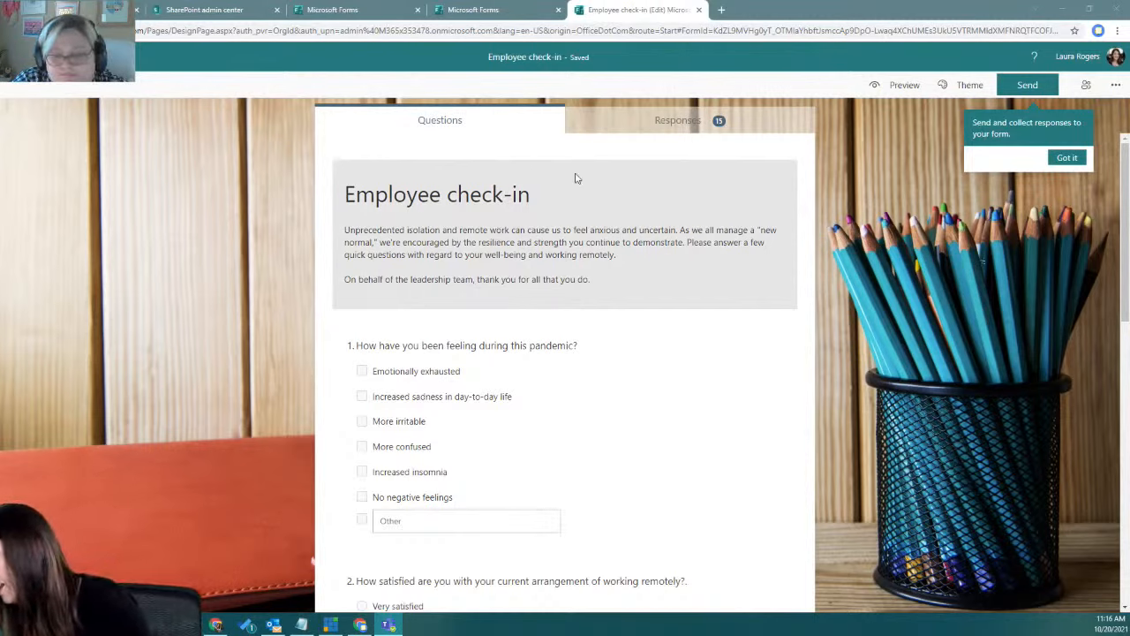
left_click(698, 10)
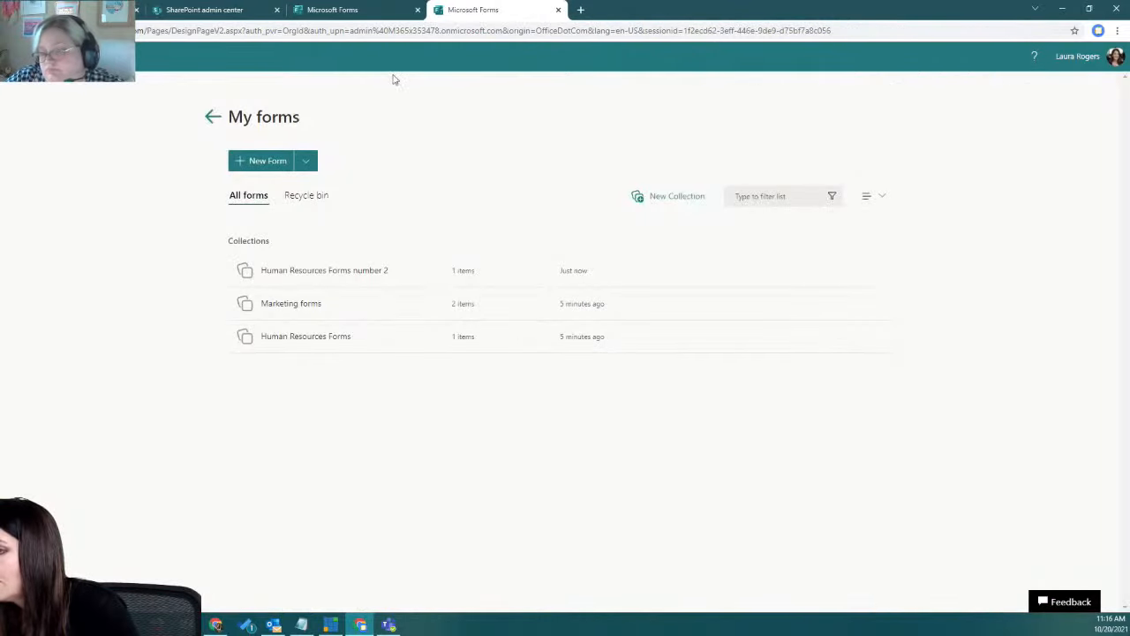
left_click(213, 118)
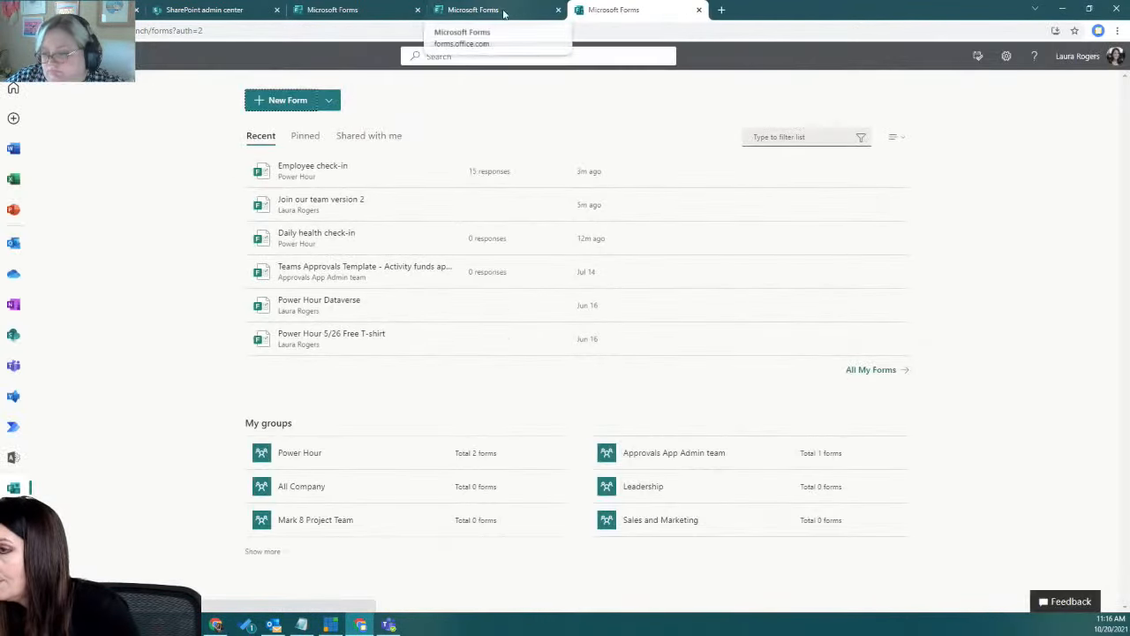
- Check the forms shared with me and create a new group form in the Power Hour group
left_click(375, 136)
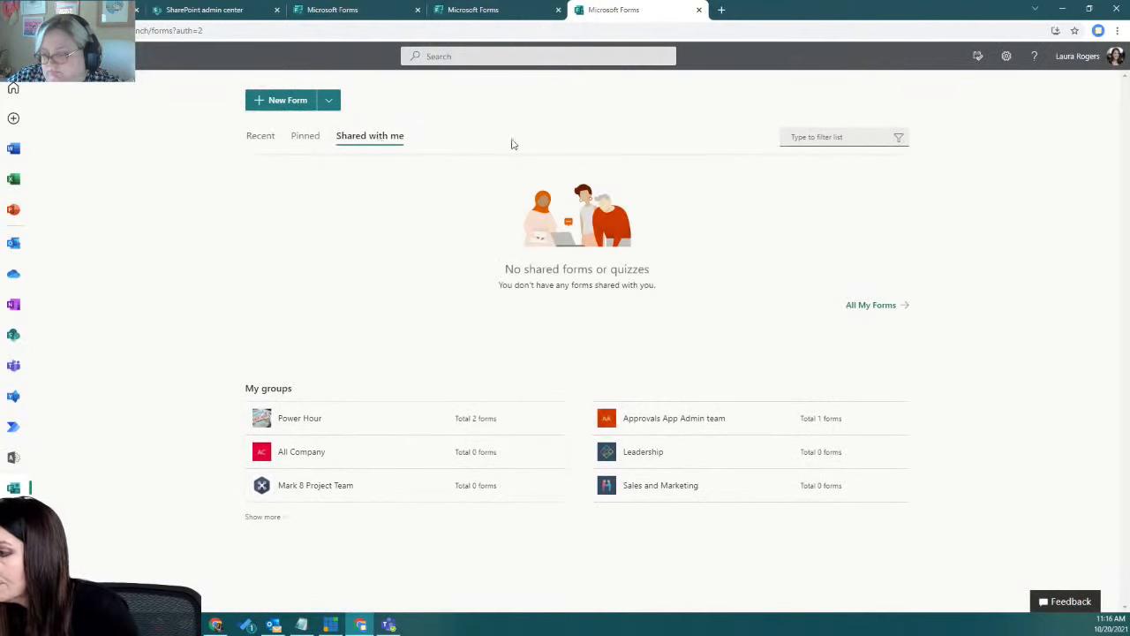
left_click(351, 422)
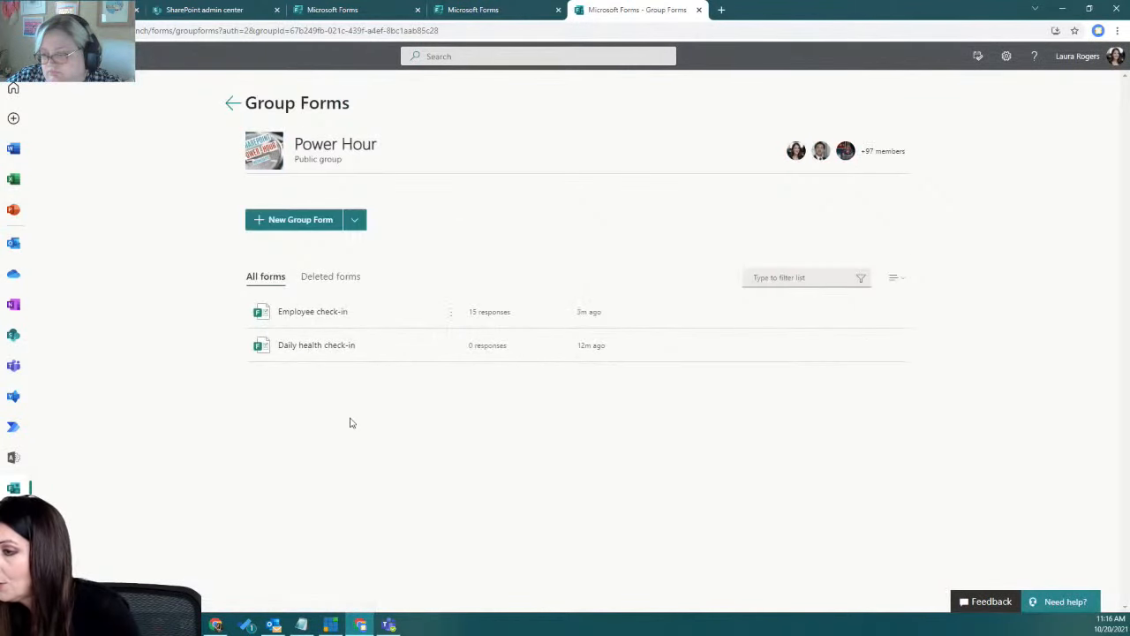
left_click(313, 221)
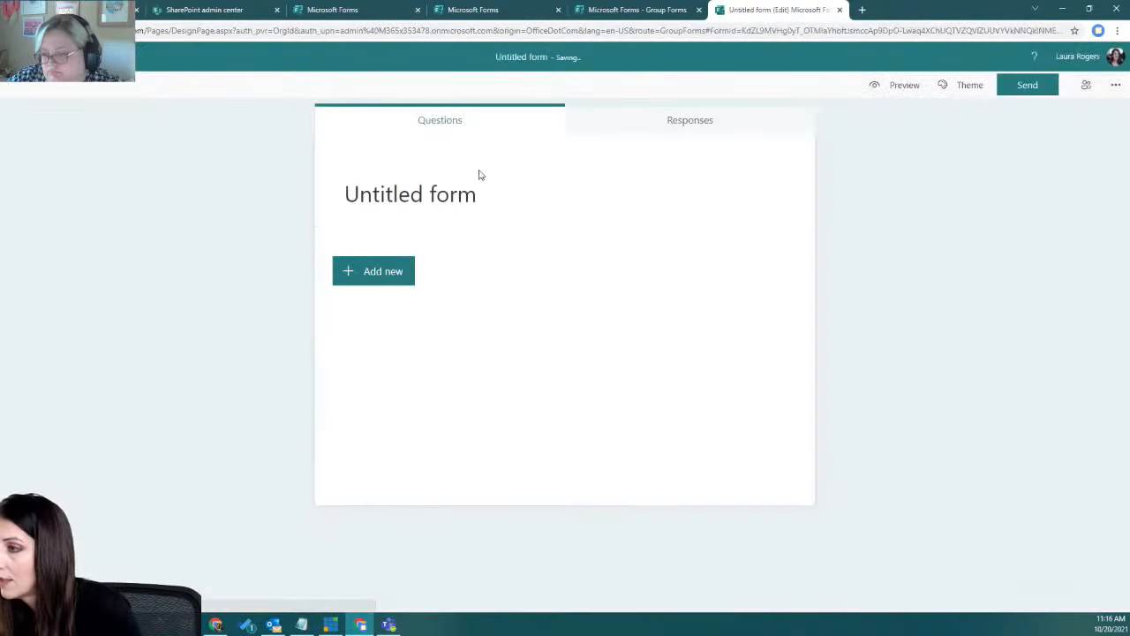
- Title the new group form October Form
left_click(441, 197)
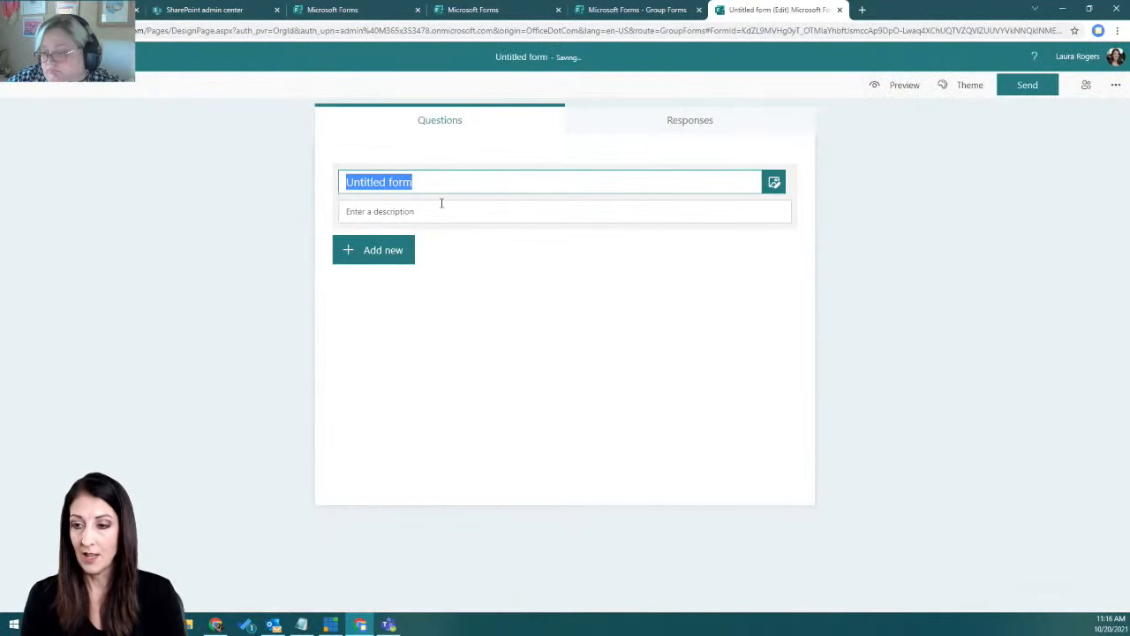
type("Po")
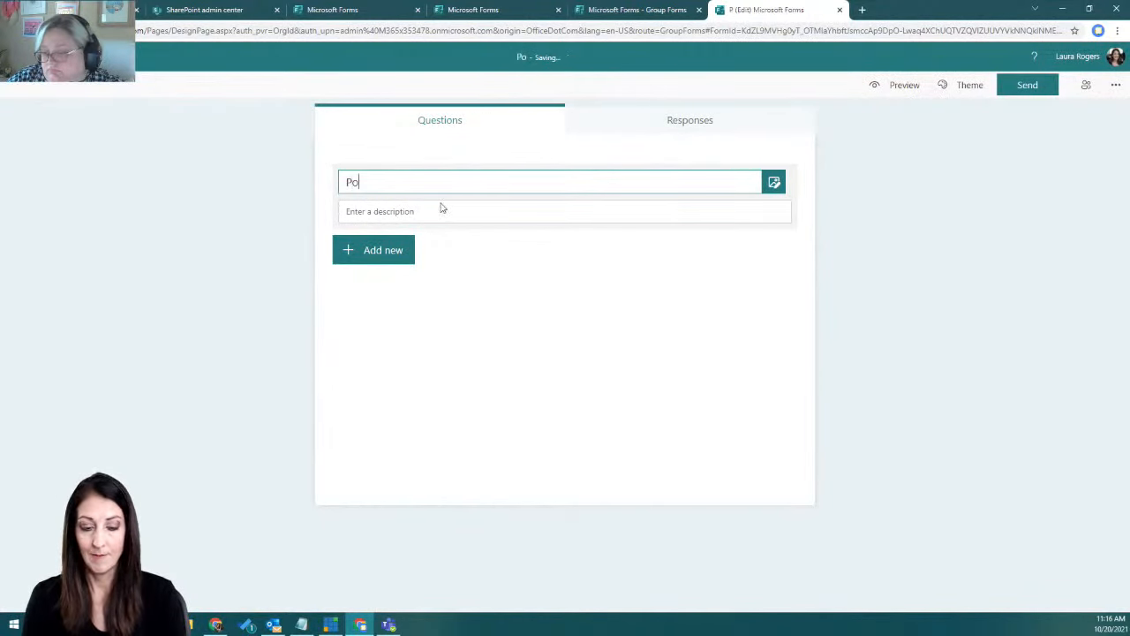
key("BackSpace")
key("BackSpace")
type("Oc")
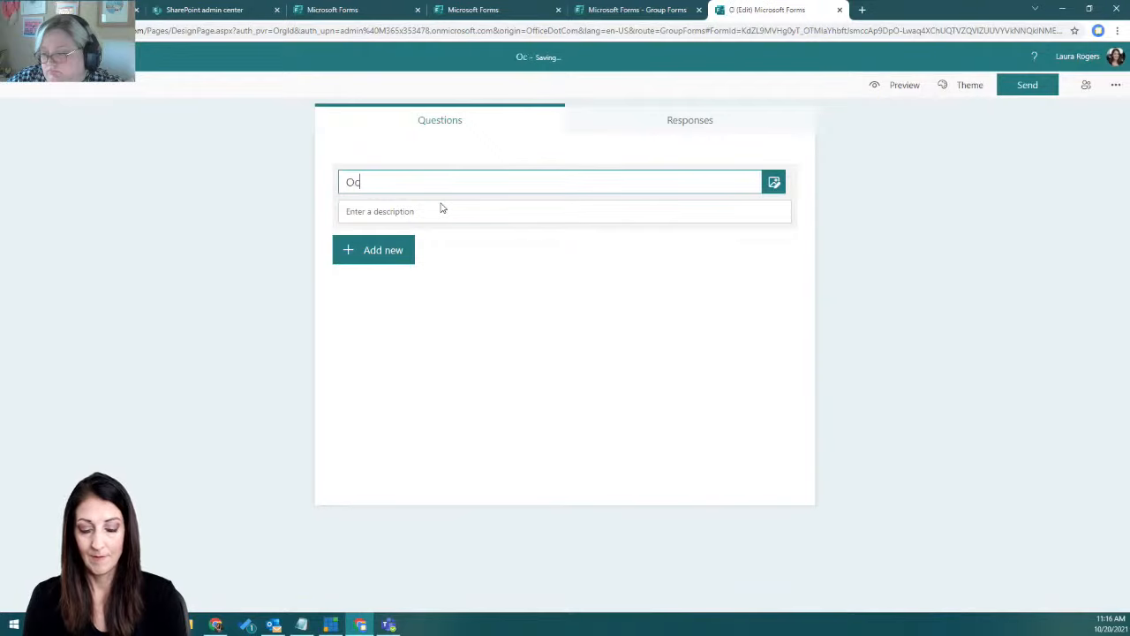
type("tober")
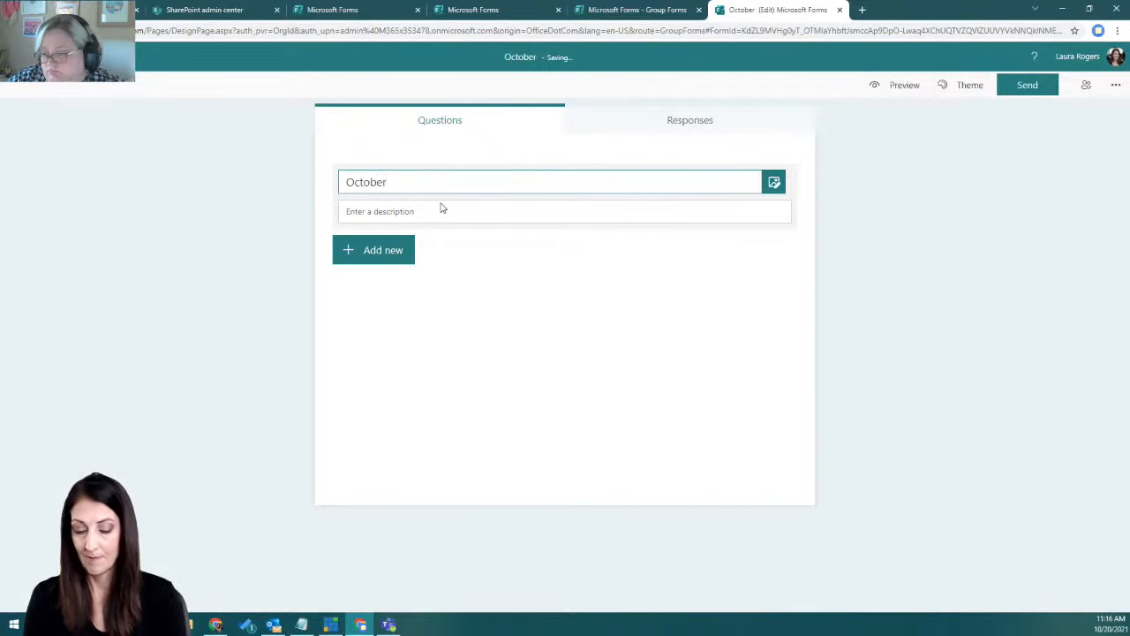
type(" Form")
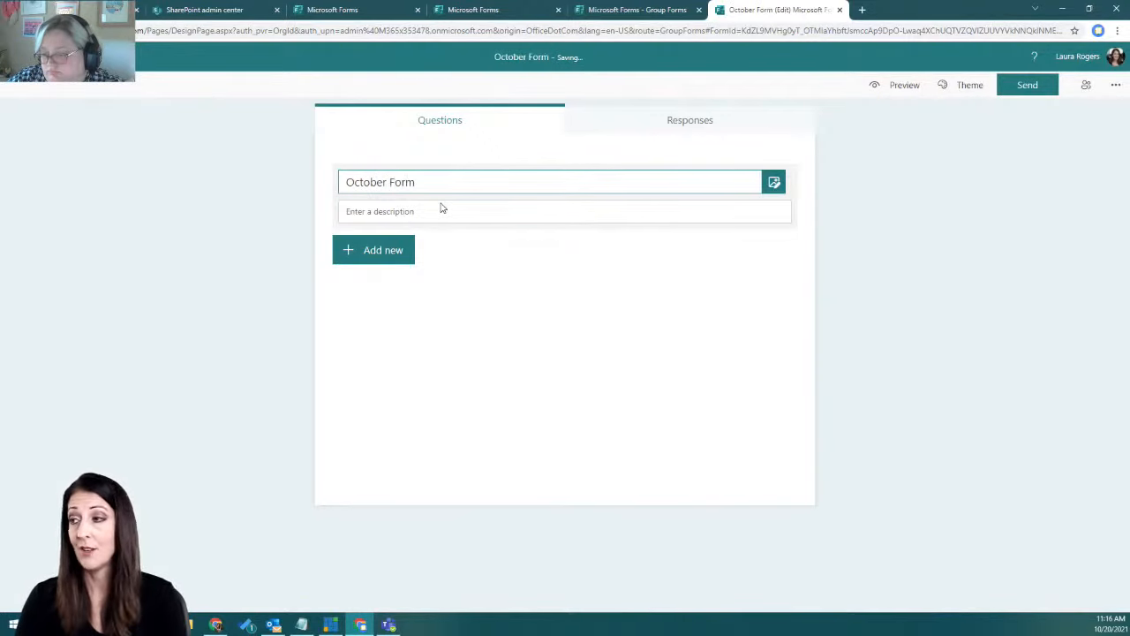
left_click(442, 212)
- Add a section to October Form with the title First section and the description blah
left_click(399, 252)
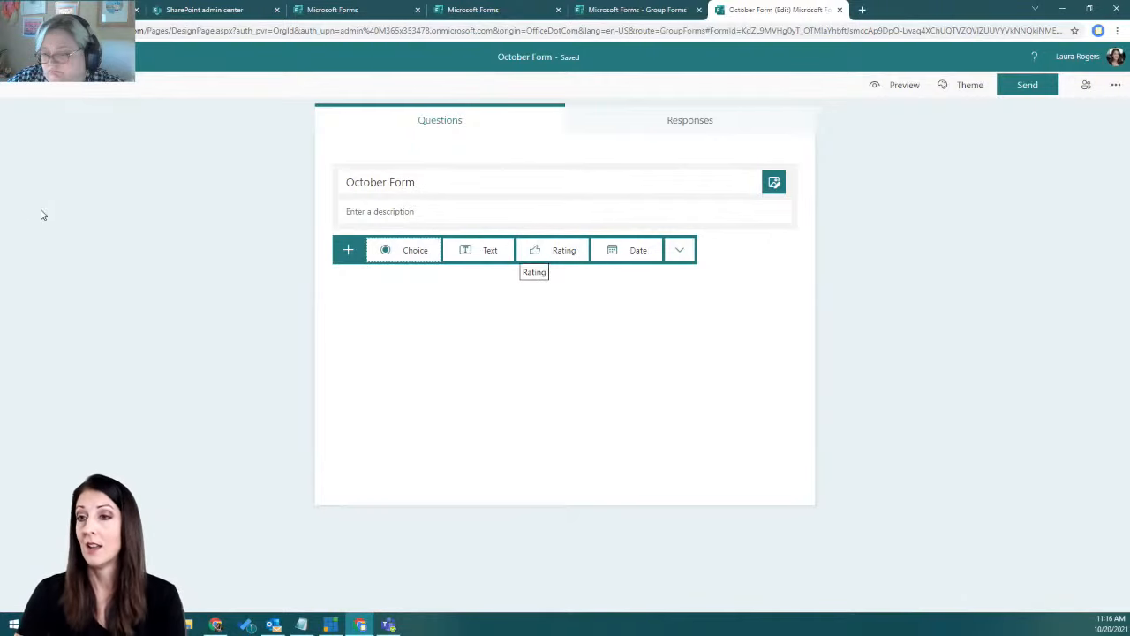
left_click(681, 251)
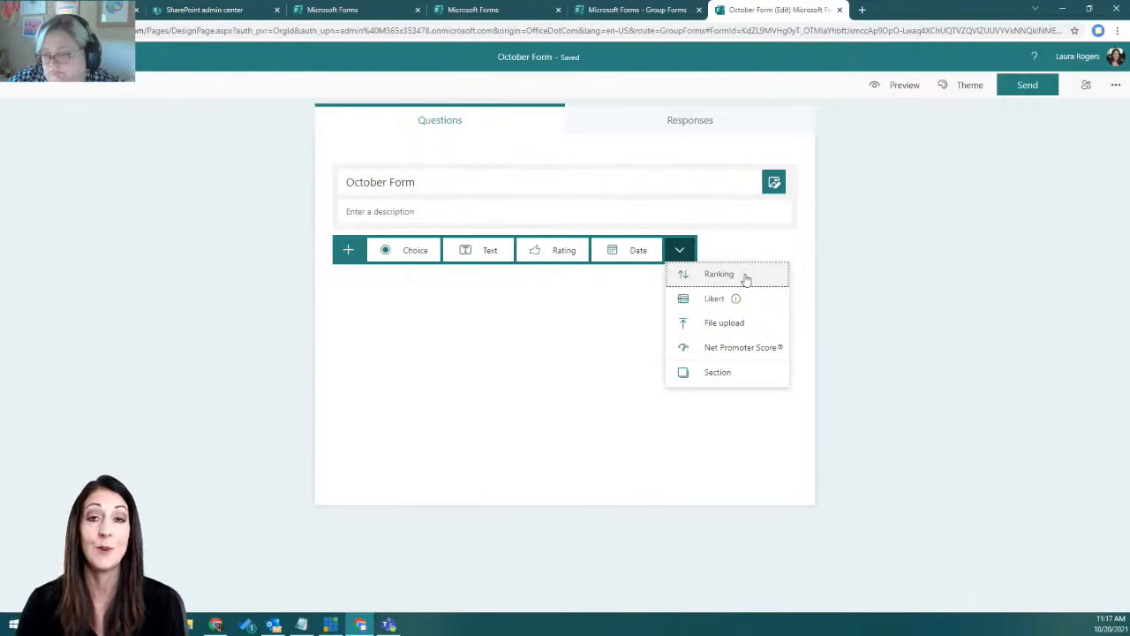
mouse_move(744, 302)
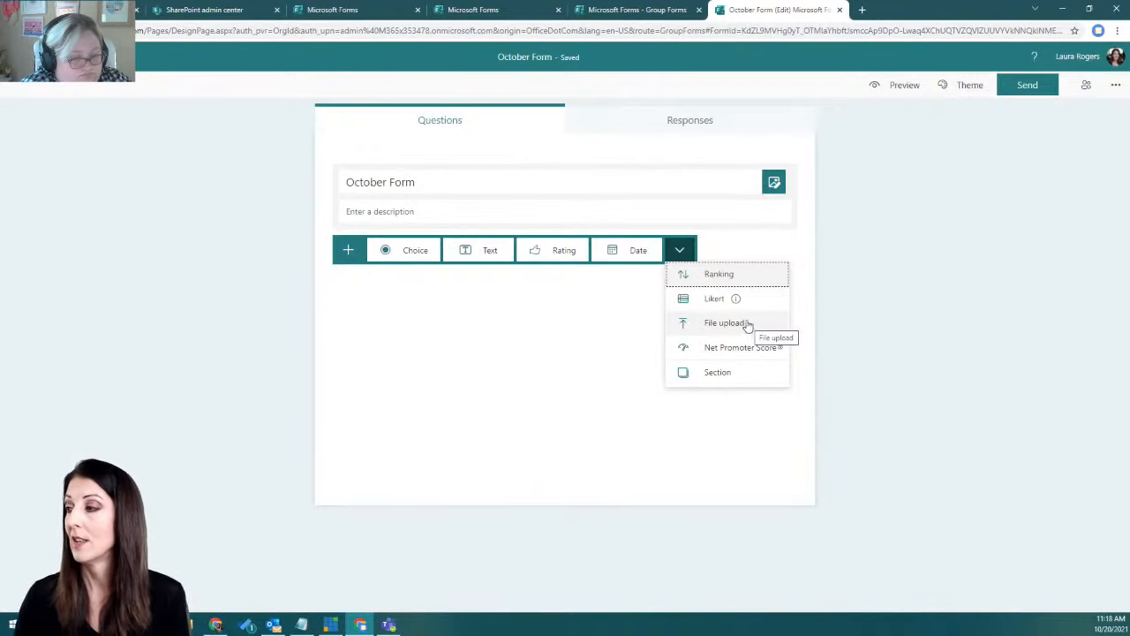
left_click(724, 380)
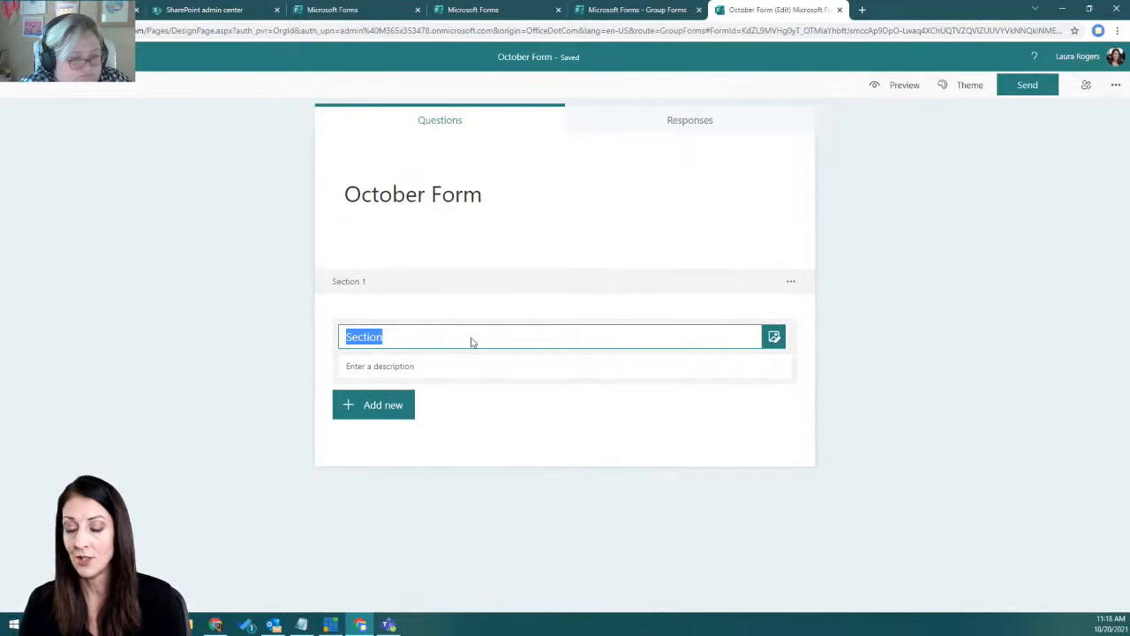
type("First section")
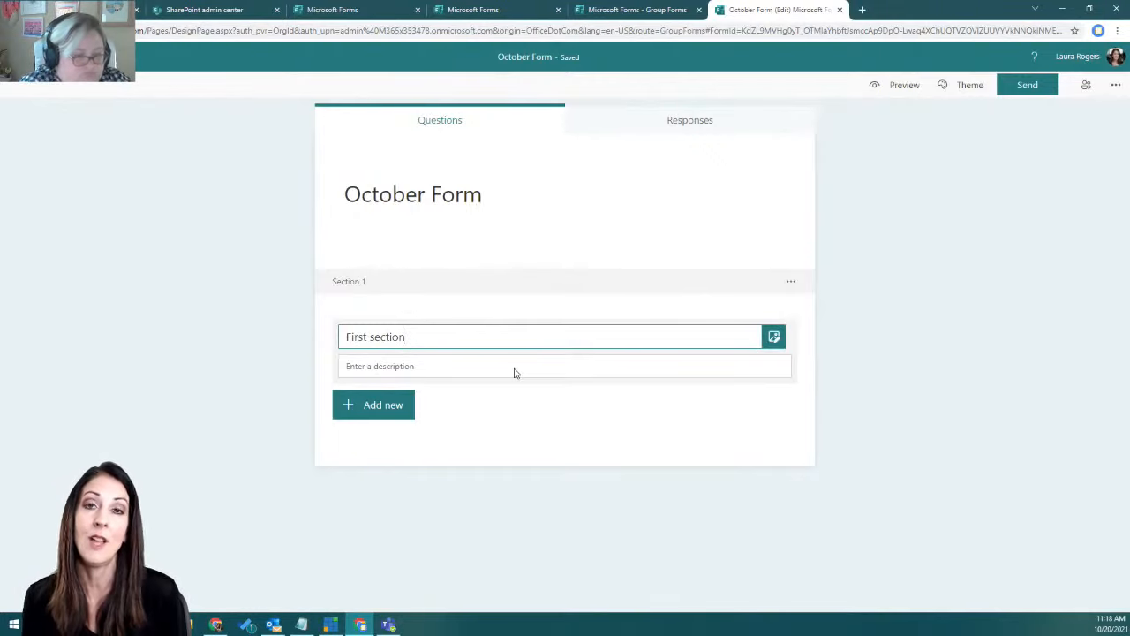
left_click(425, 365)
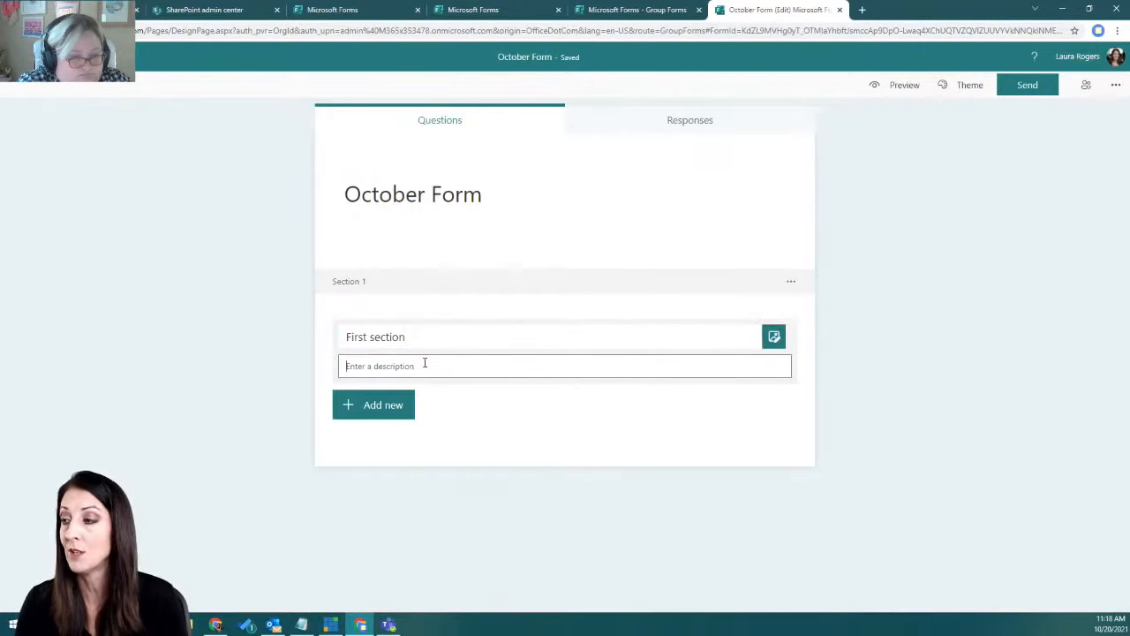
type("blah")
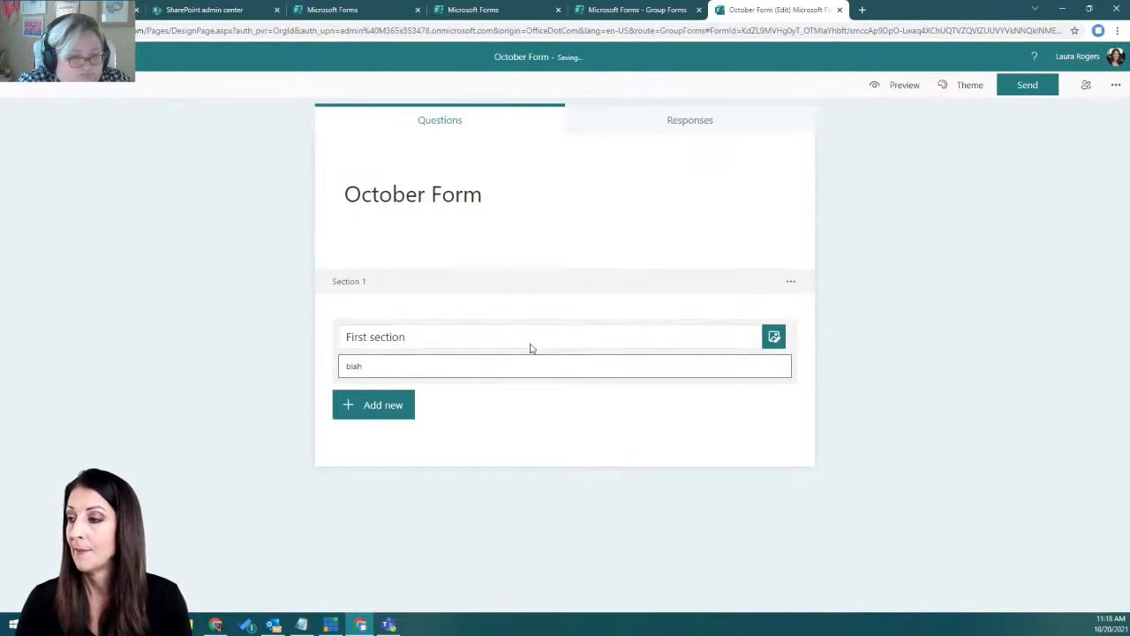
- Add a choice question titled Favorite color to the first section
left_click(401, 412)
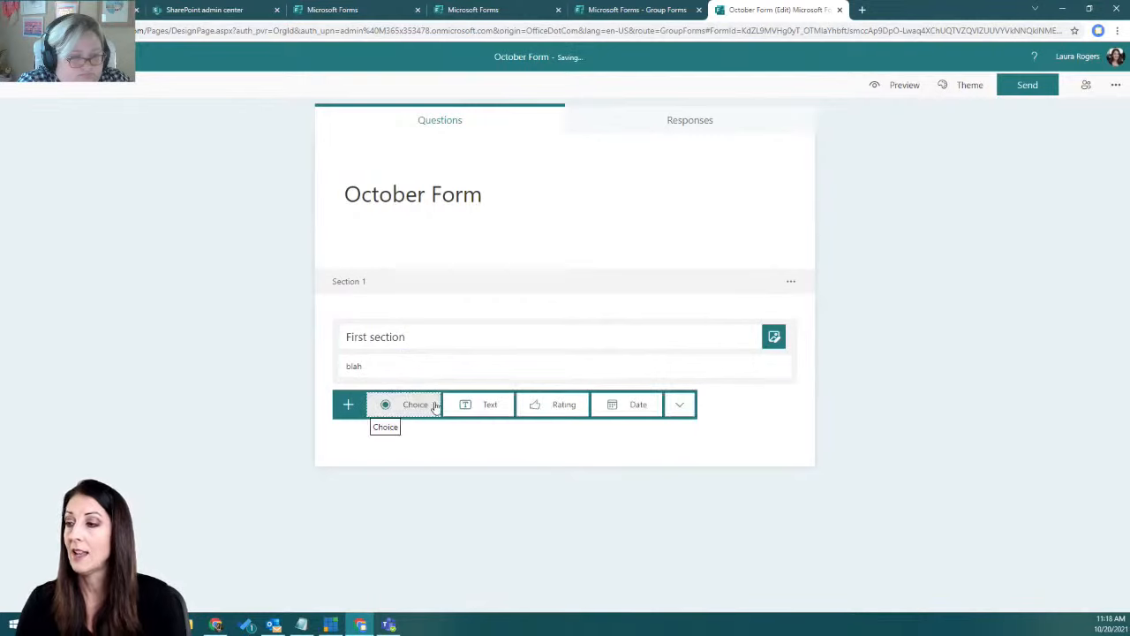
left_click(411, 406)
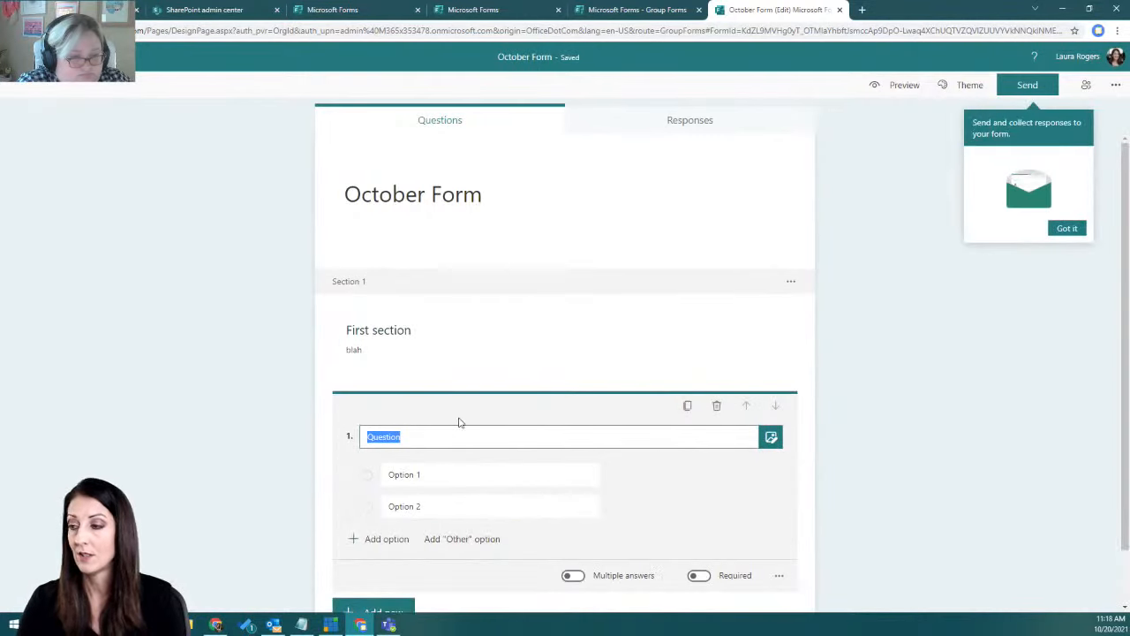
type("Favorite color")
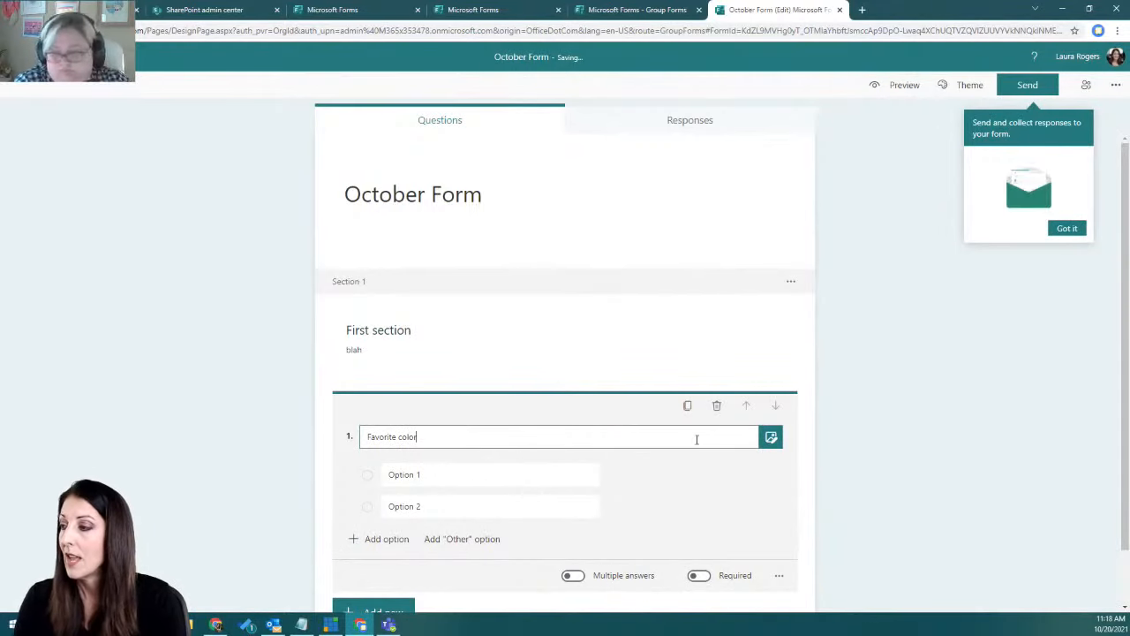
- View the media options for the Favorite color question, the form title and the First section heading, dismissing the send tip
left_click(771, 437)
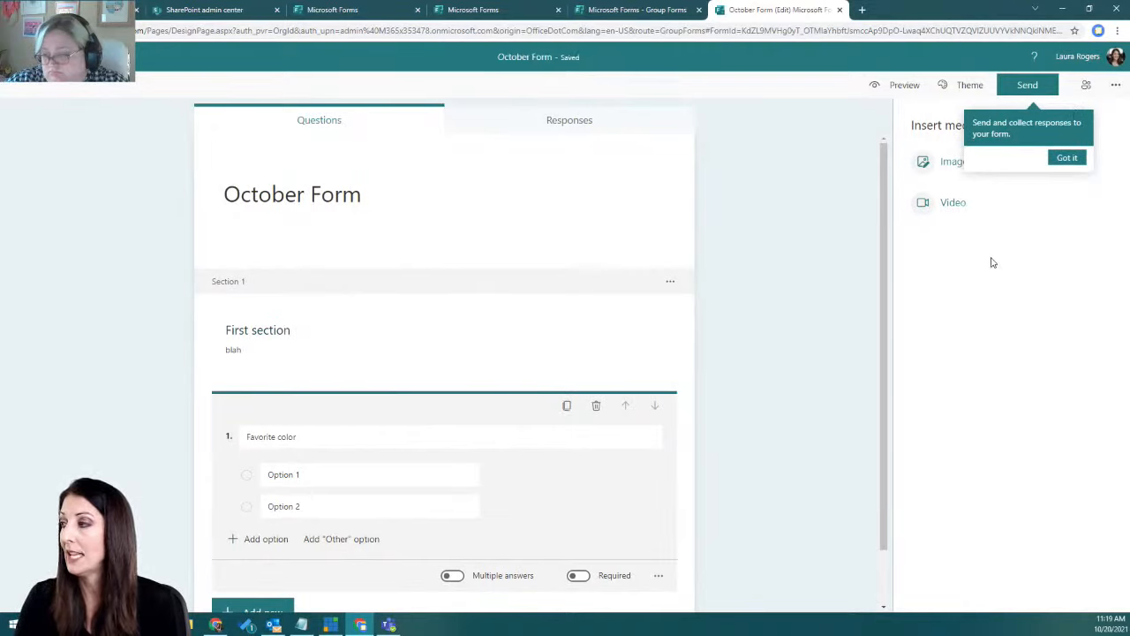
left_click(1067, 158)
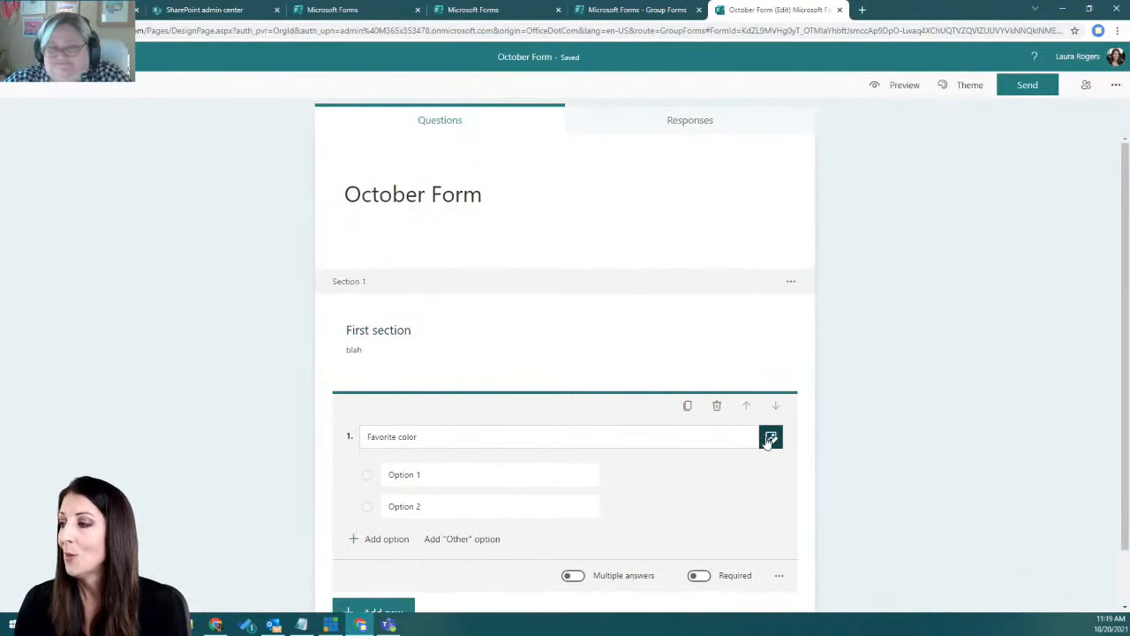
left_click(729, 196)
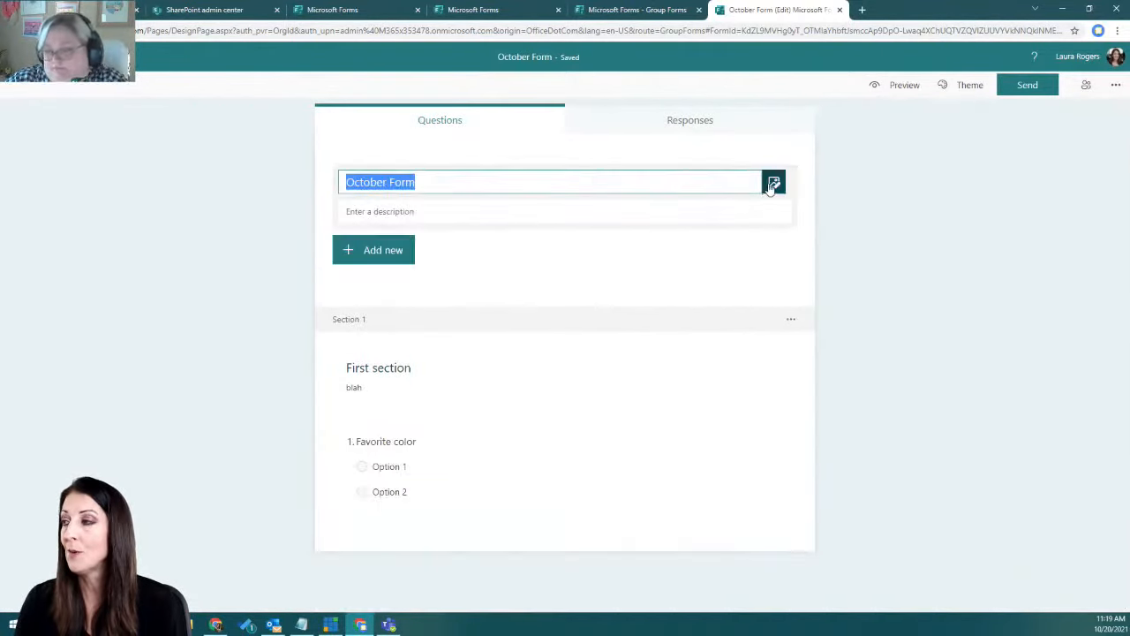
left_click(772, 182)
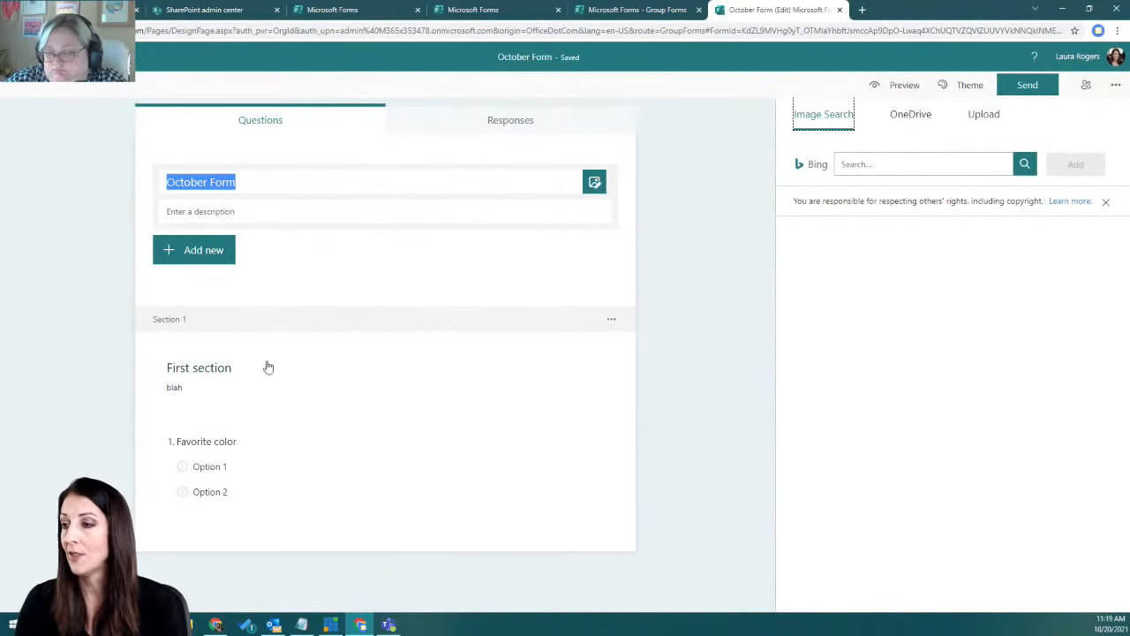
left_click(409, 349)
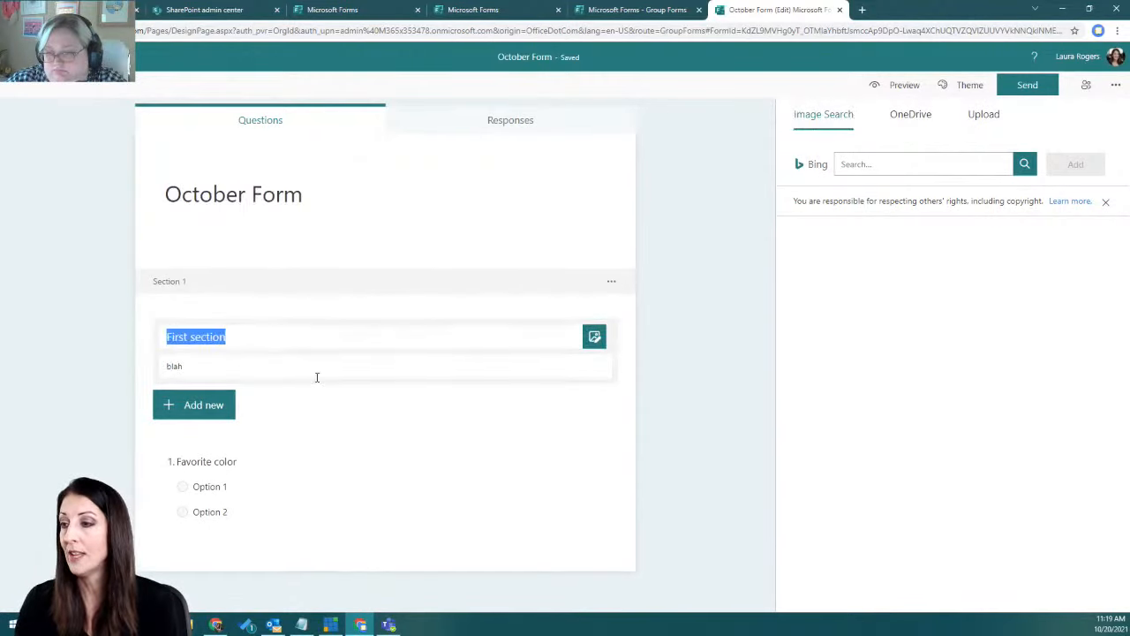
- Try to insert the first color wheel from a Bing image search for color into the Favorite color question
left_click(331, 461)
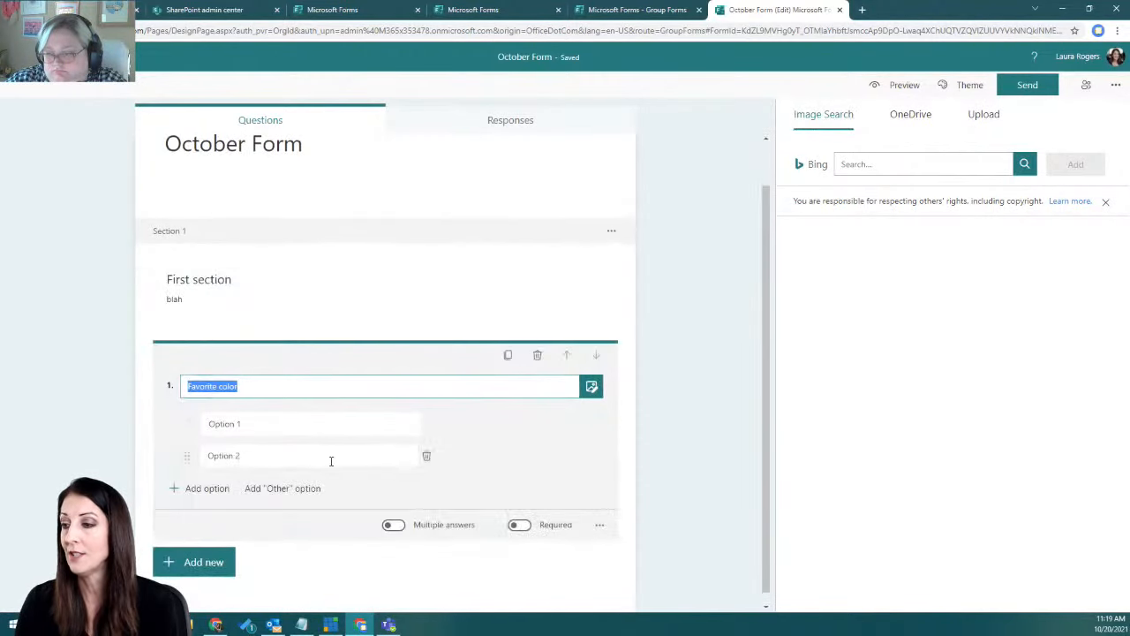
left_click(591, 386)
left_click(962, 163)
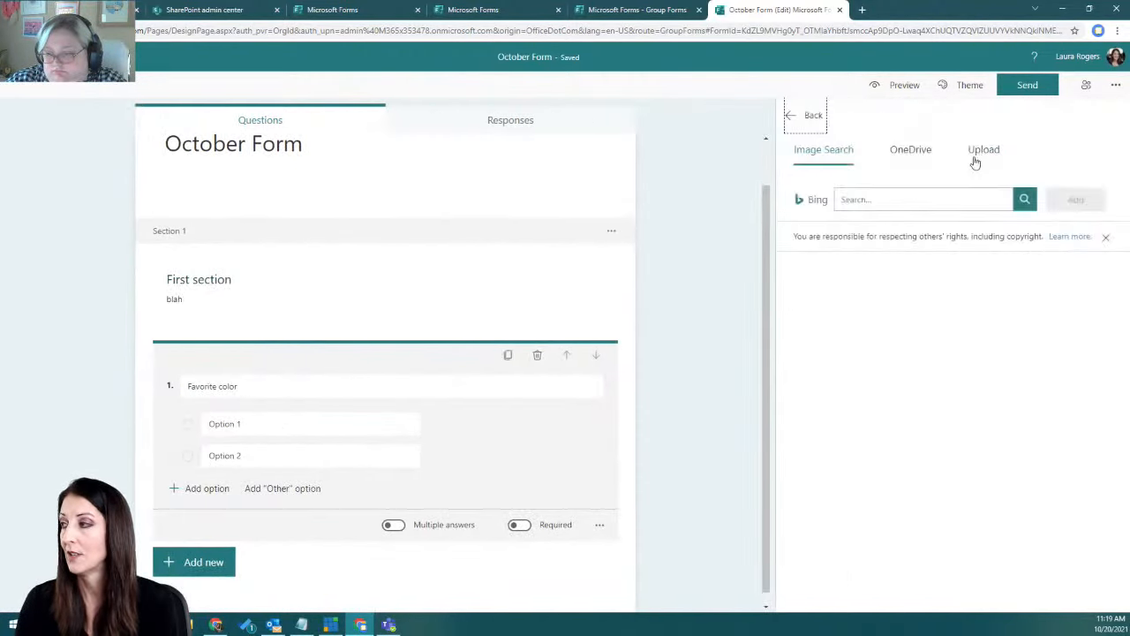
left_click(871, 199)
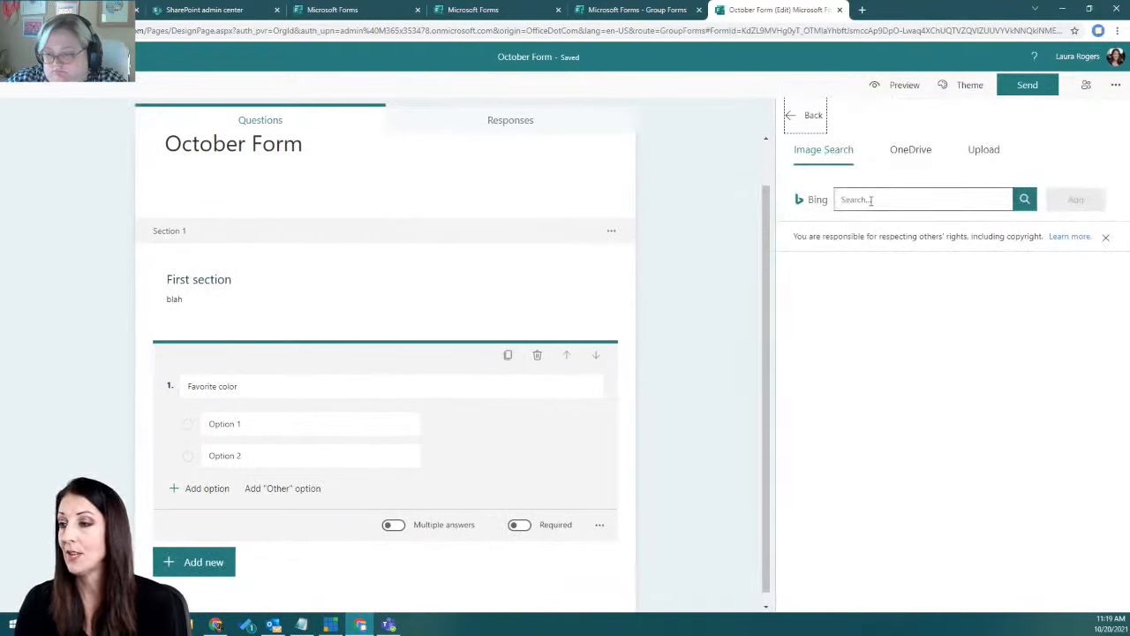
type("colo")
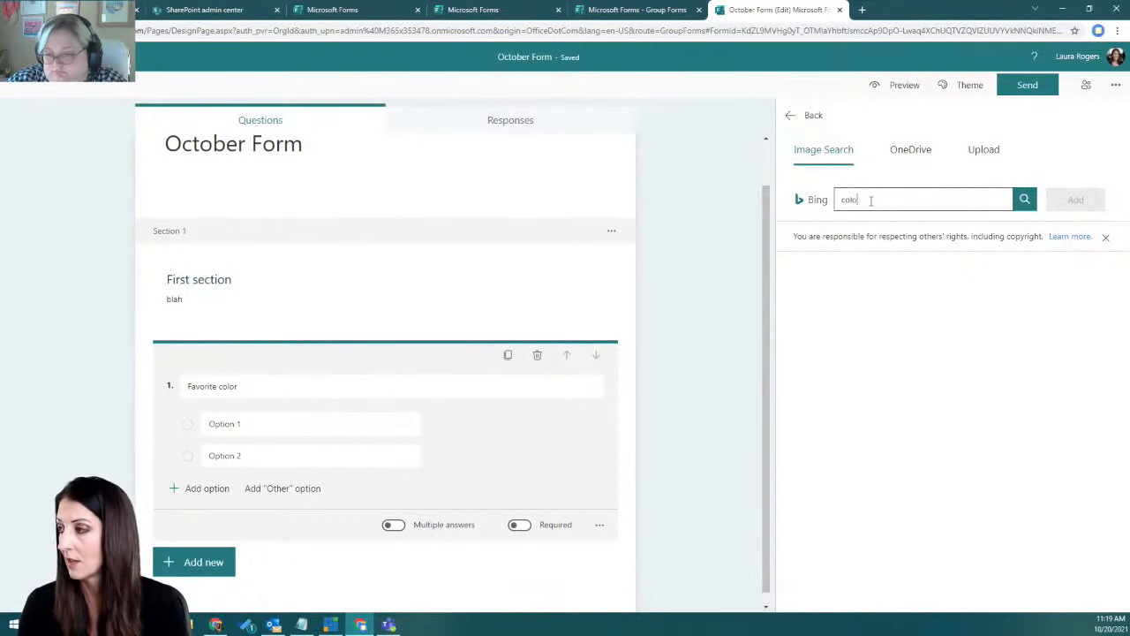
type("r")
key("Return")
left_click(854, 336)
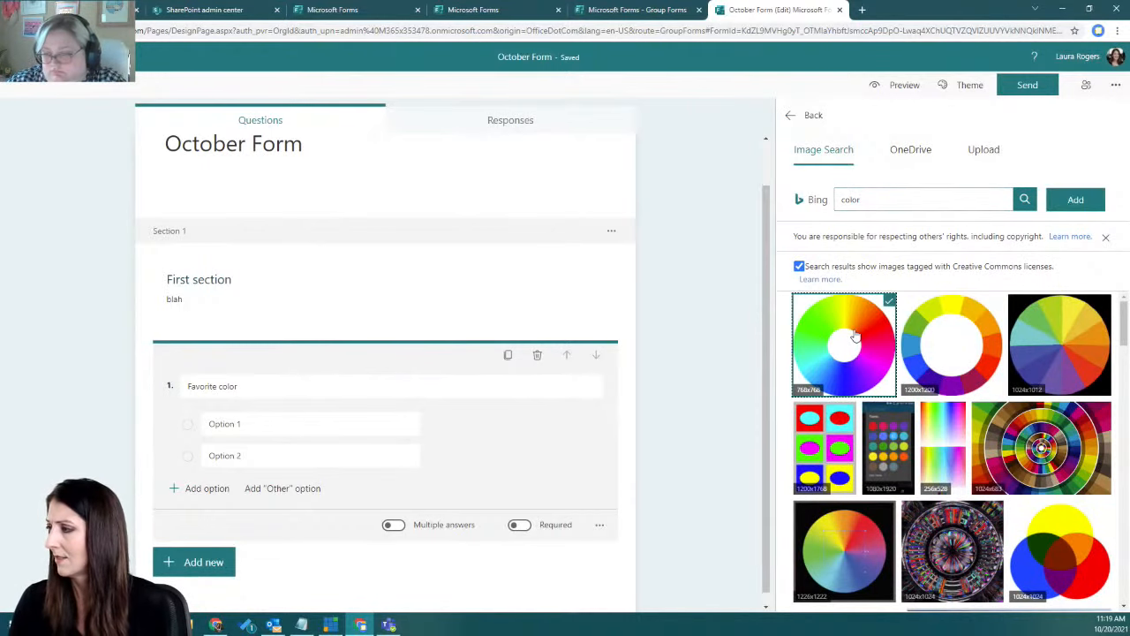
left_click(1091, 202)
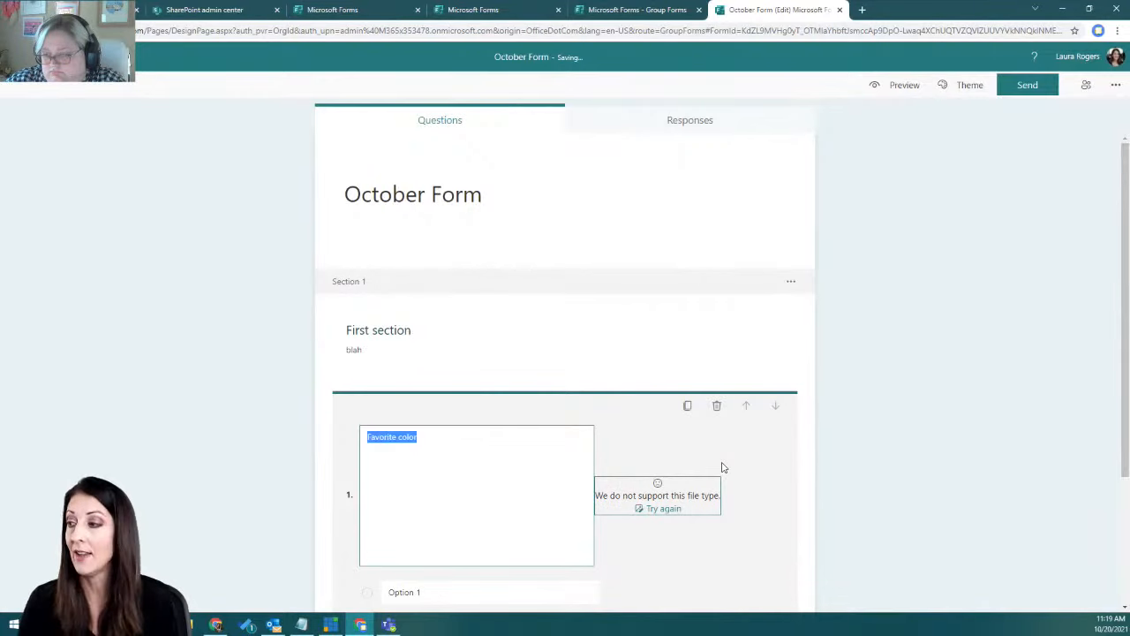
- Reopen the image search for the Favorite color question, leave it and delete the question
left_click(667, 512)
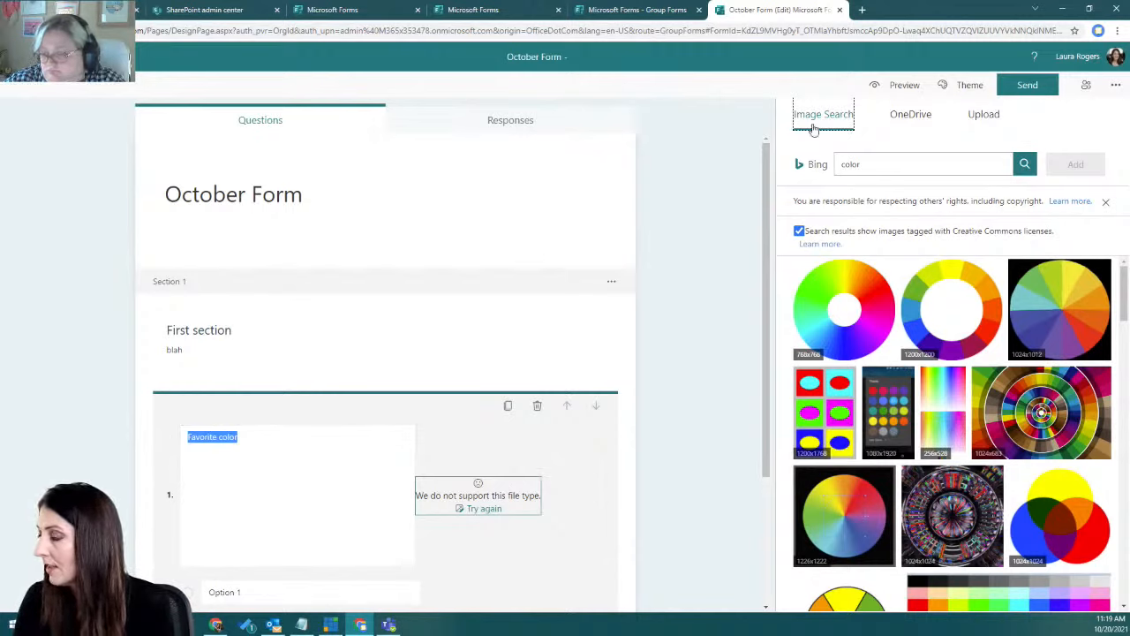
left_click(527, 483)
left_click(716, 405)
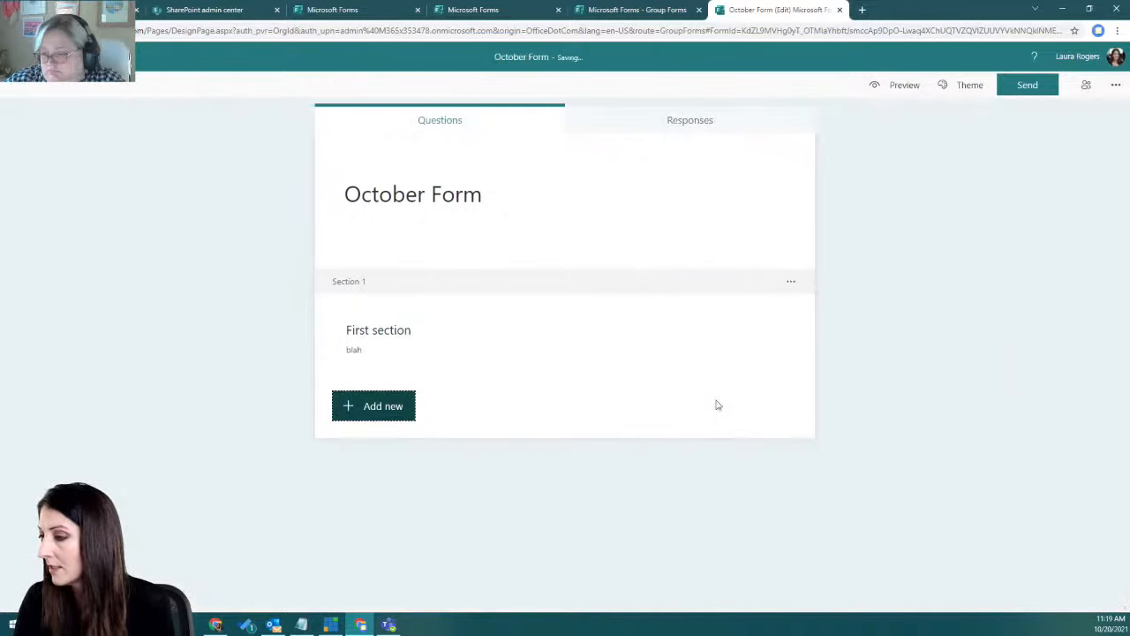
- Add a new choice question titled favorite color under the First section heading
left_click(379, 405)
left_click(418, 409)
type("favorite color")
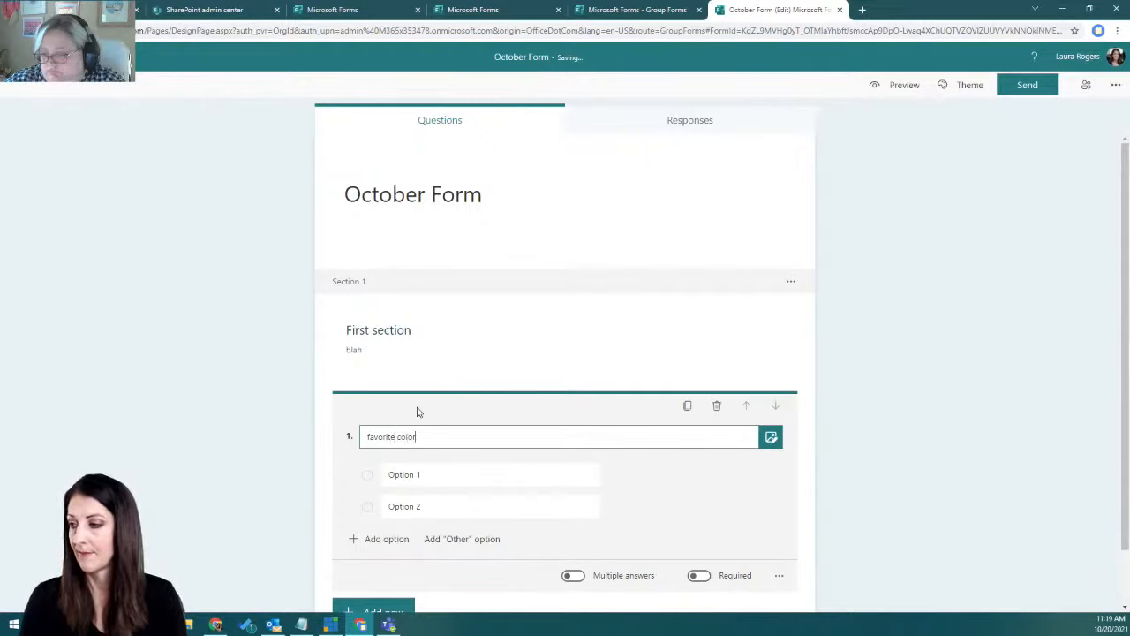
- Fill in the favorite color question with the choices red, blue, Green and Yellow, taking the last two from the suggestions
left_click(438, 474)
type("red")
left_click(450, 506)
type("blue")
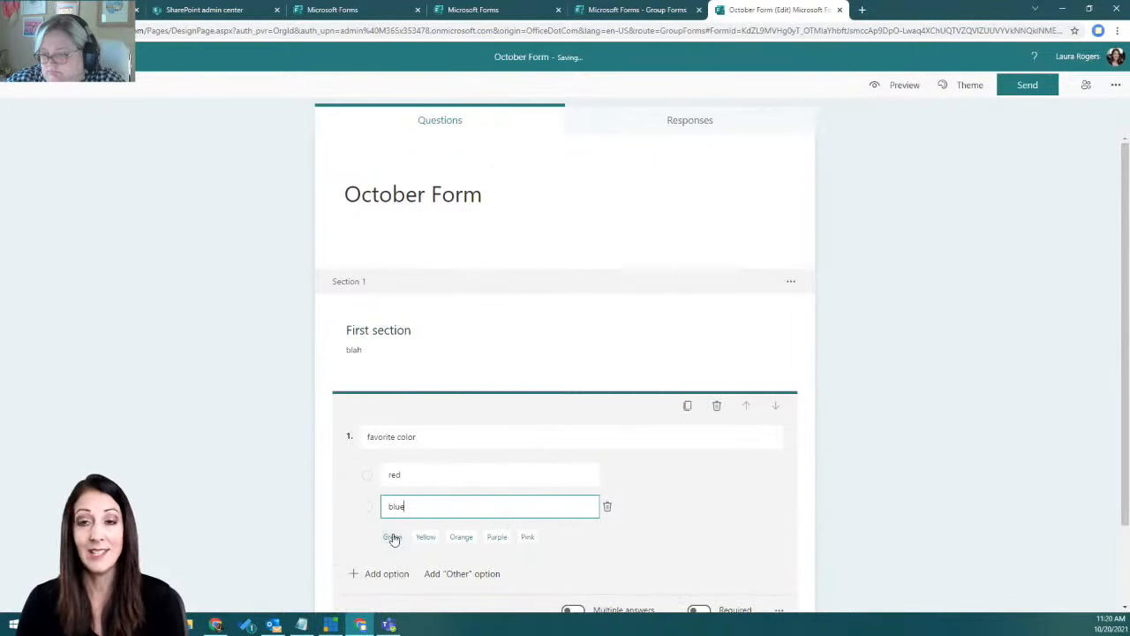
left_click(372, 573)
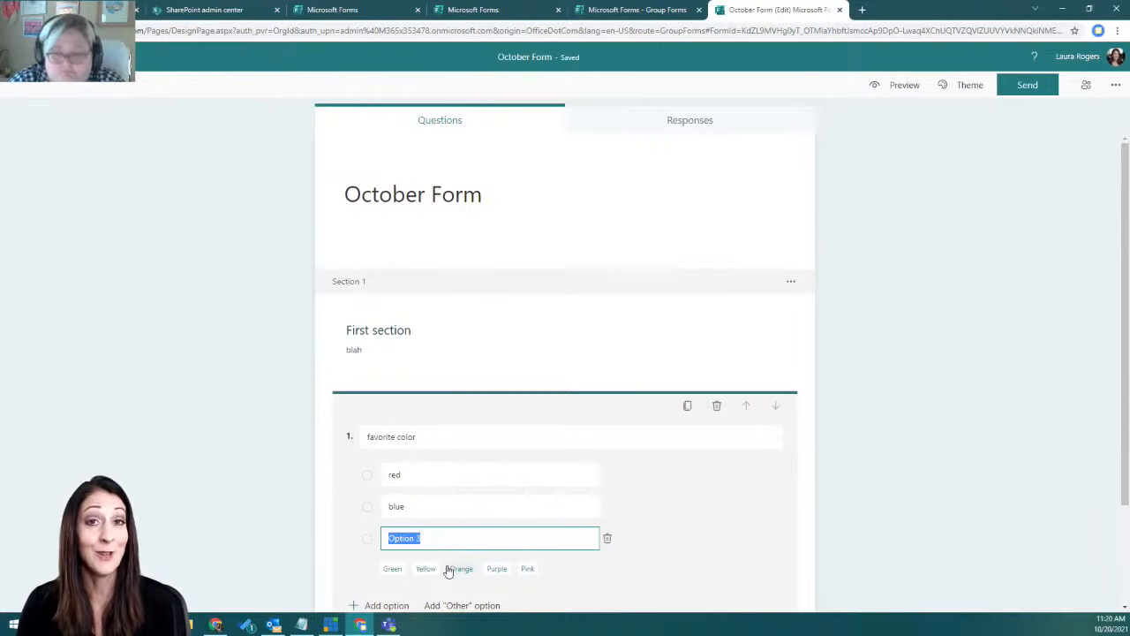
left_click(392, 569)
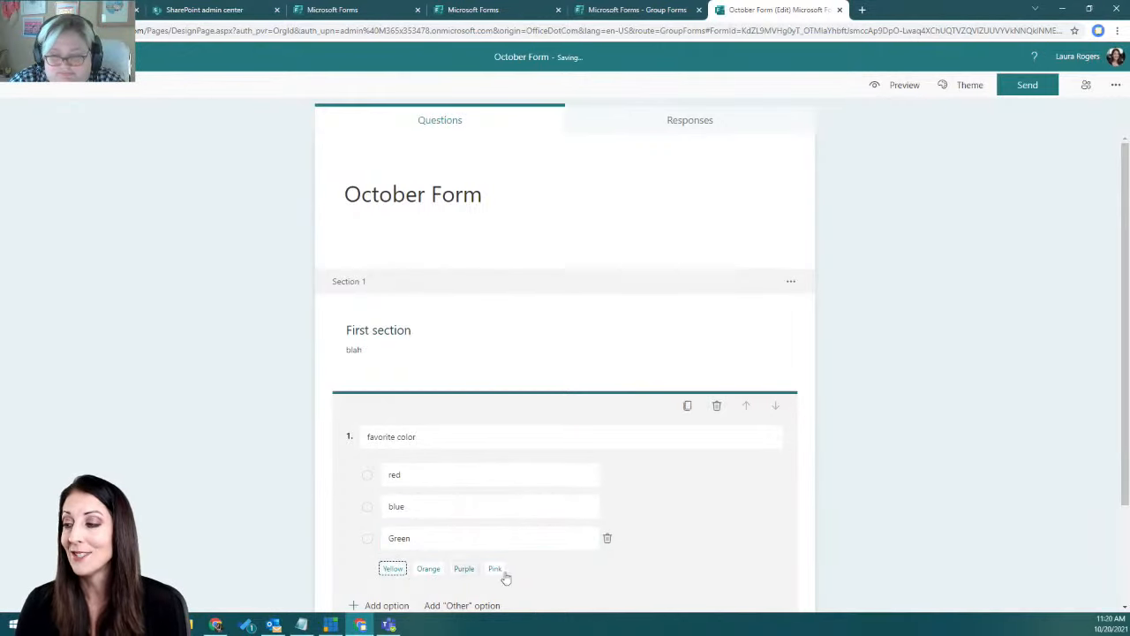
scroll(441, 574, "down", 1)
left_click(388, 545)
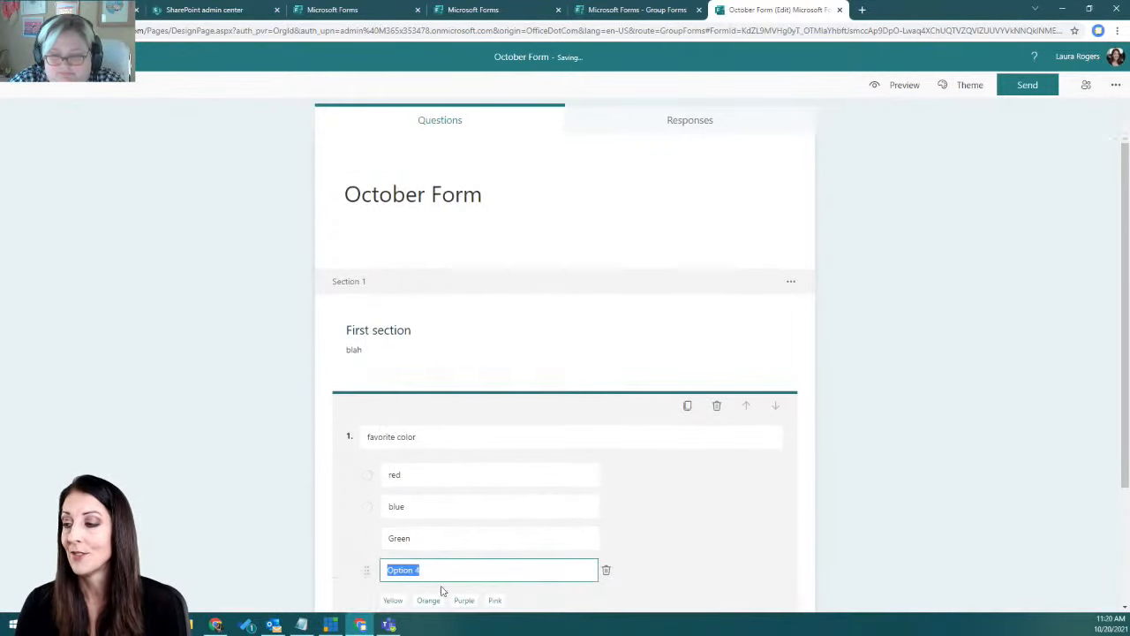
left_click(394, 600)
scroll(763, 502, "down", 2)
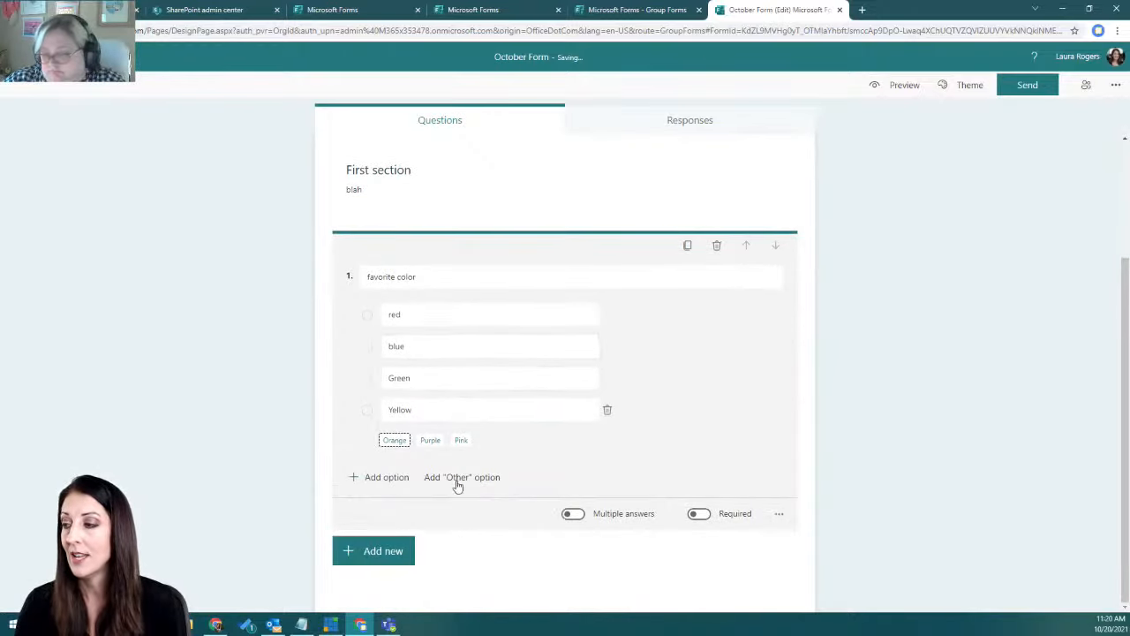
- Make the favorite color question required
scroll(466, 482, "up", 2)
scroll(652, 484, "down", 1)
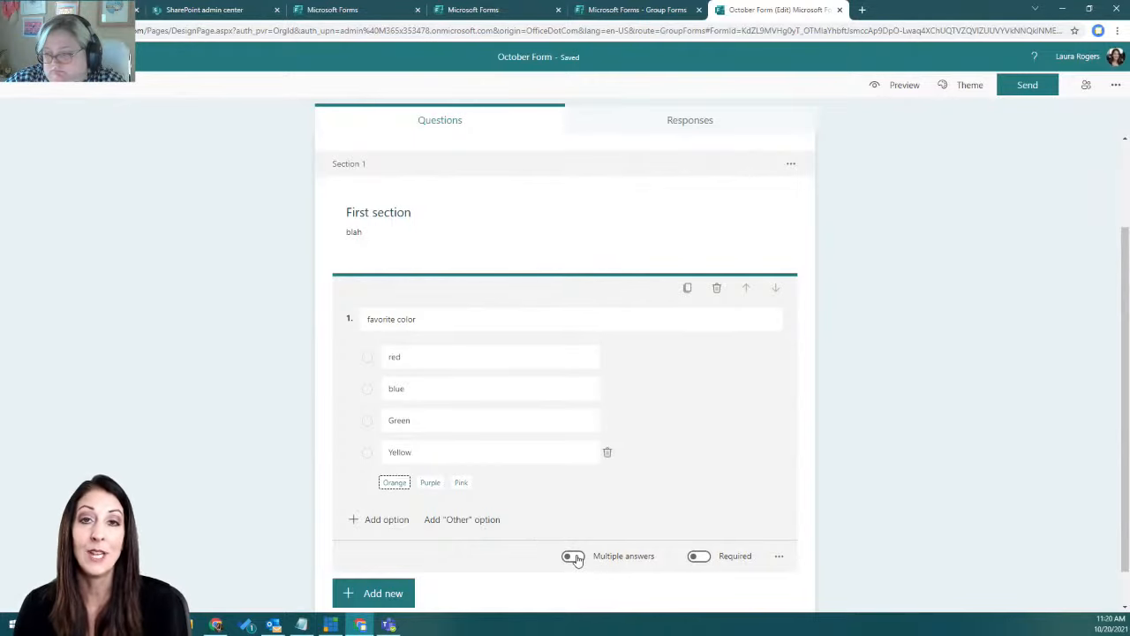
left_click(698, 556)
scroll(707, 562, "up", 1)
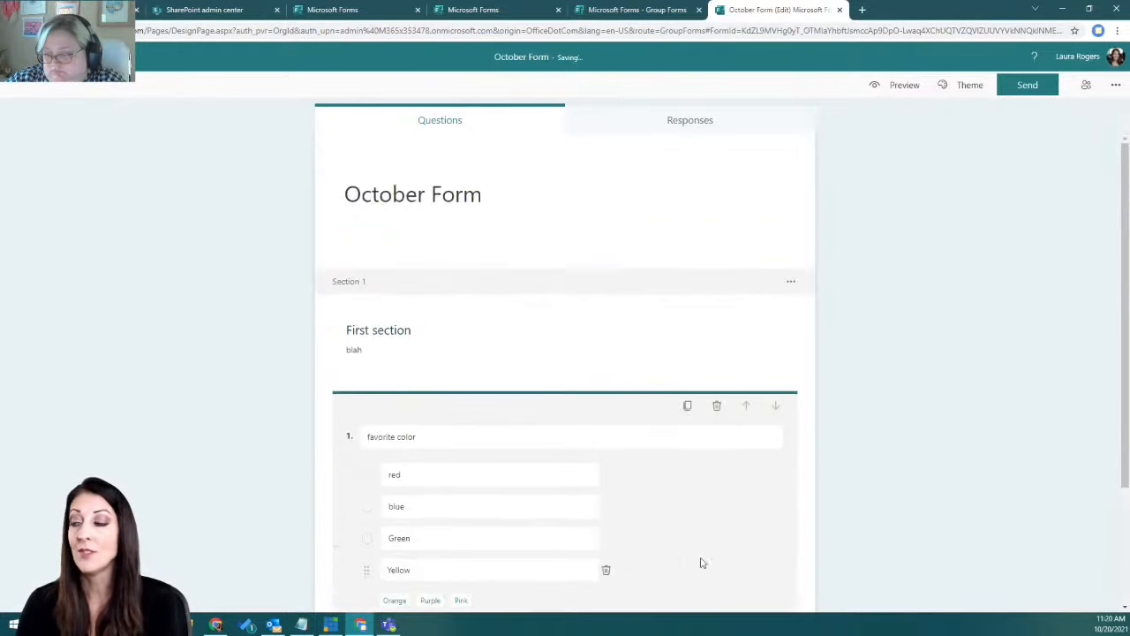
- Enable a subtitle for the favorite color question, leaving its text empty
scroll(744, 528, "down", 2)
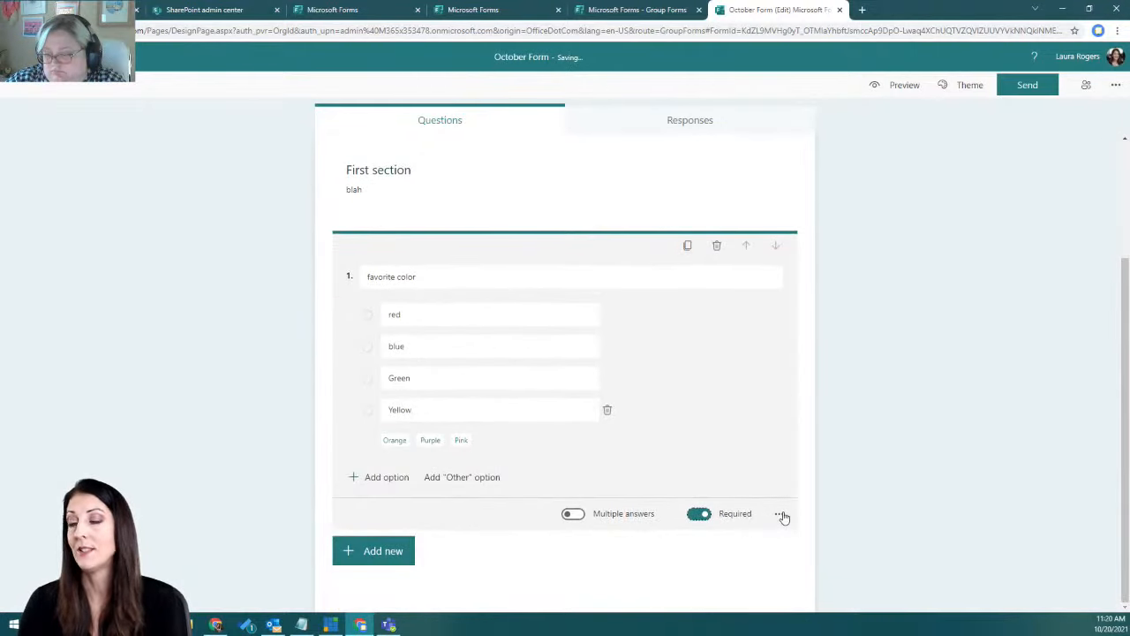
left_click(782, 517)
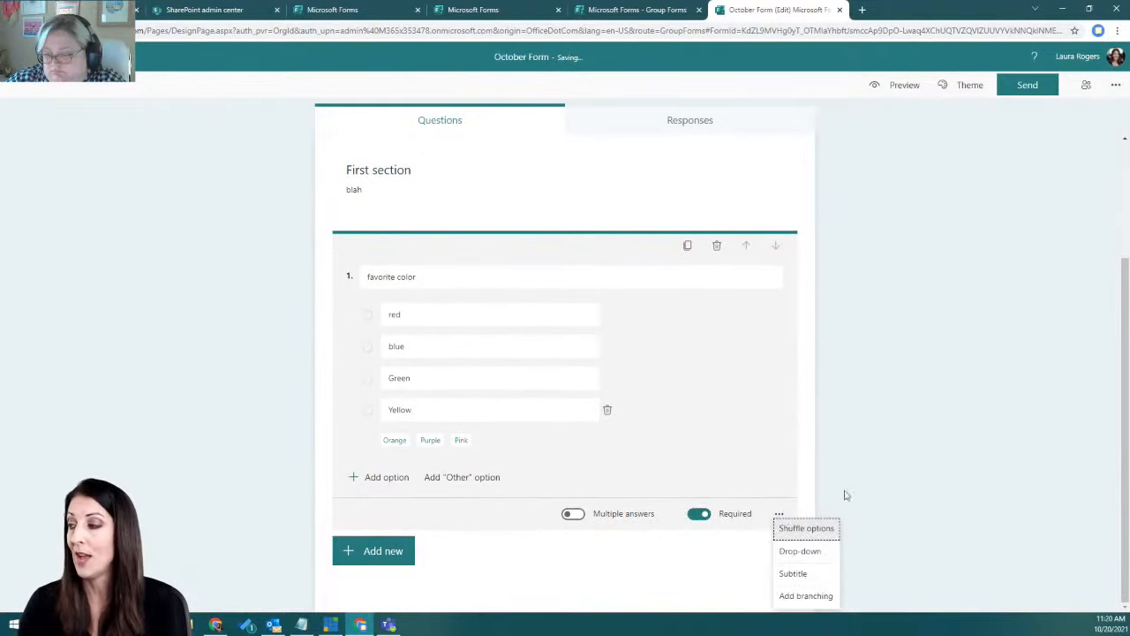
scroll(873, 485, "up", 2)
scroll(874, 486, "down", 3)
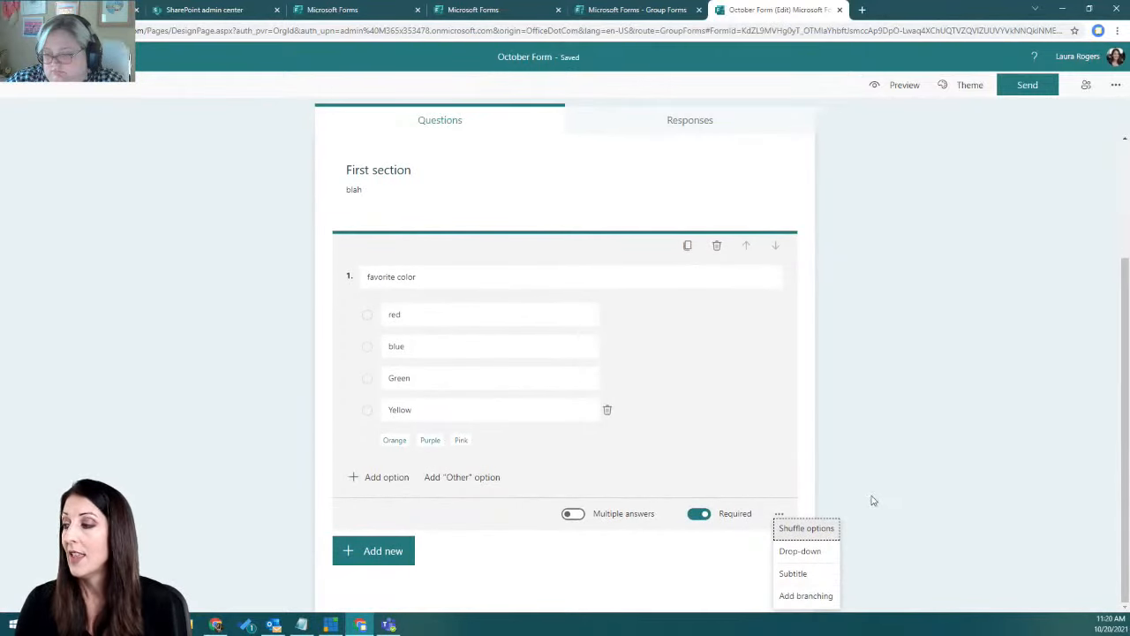
left_click(816, 575)
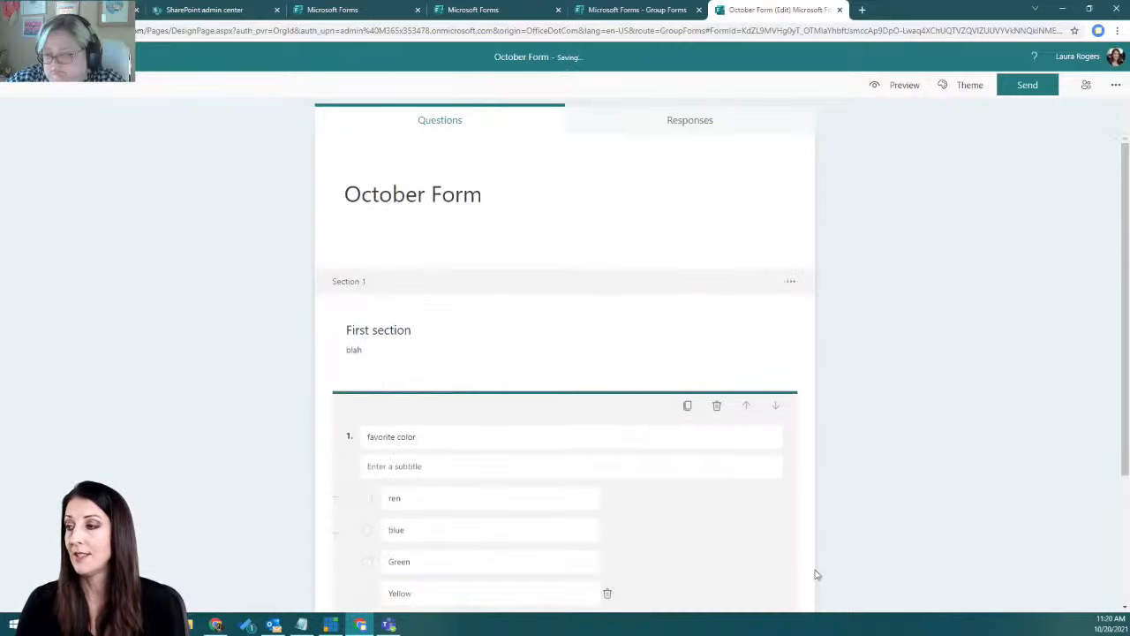
scroll(845, 474, "down", 2)
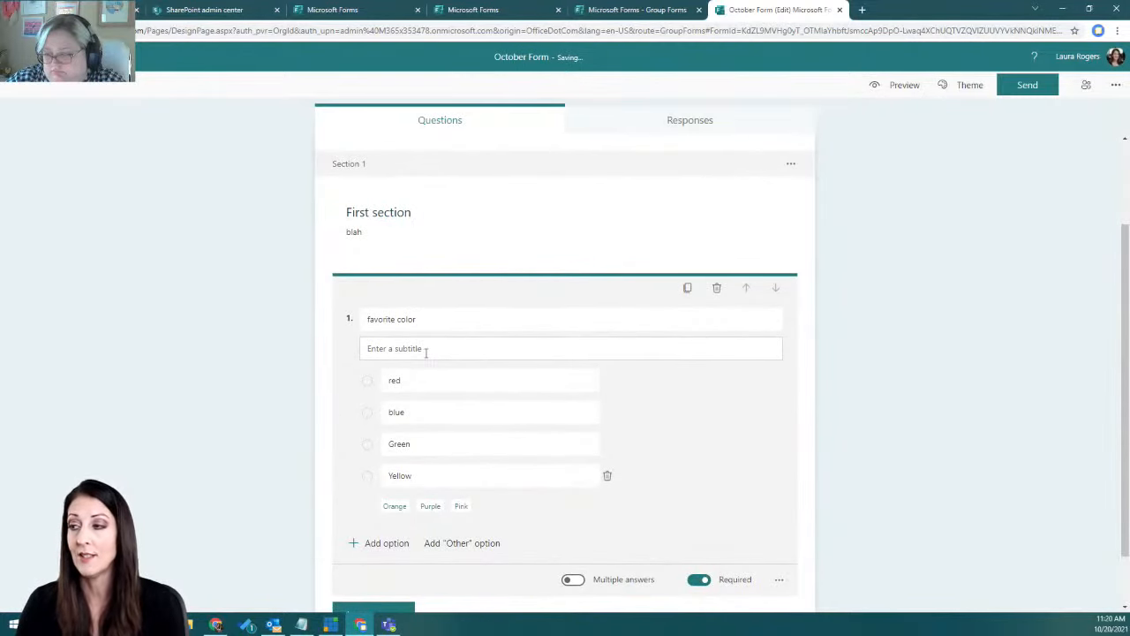
scroll(426, 353, "up", 2)
left_click(426, 353)
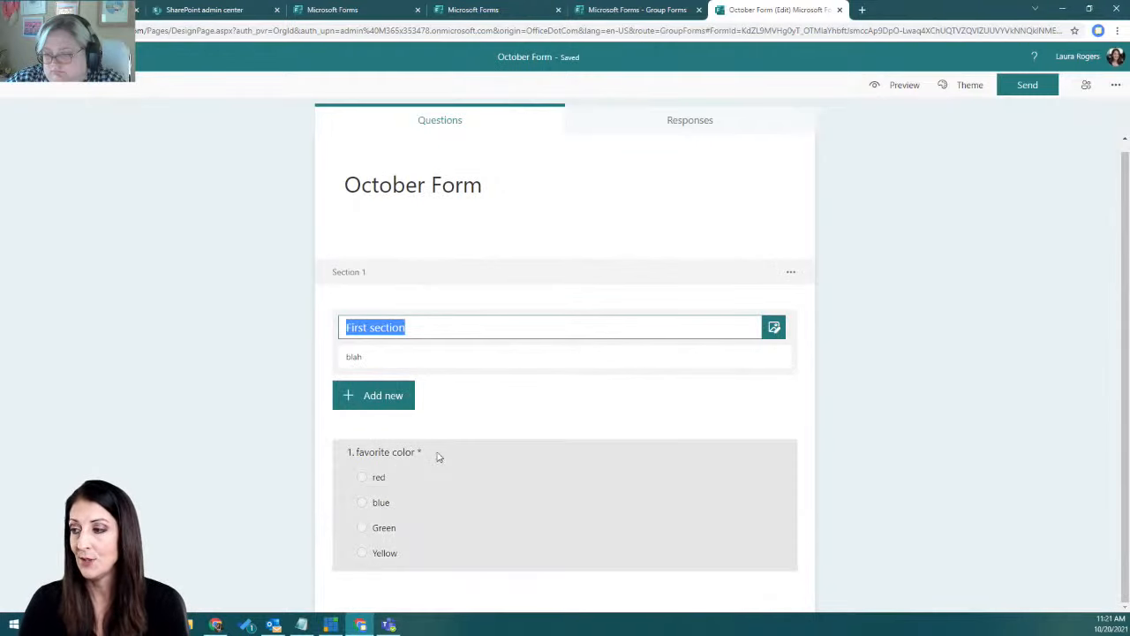
- View the additional settings of the favorite color question, including branching, and leave the question
left_click(417, 468)
left_click(778, 527)
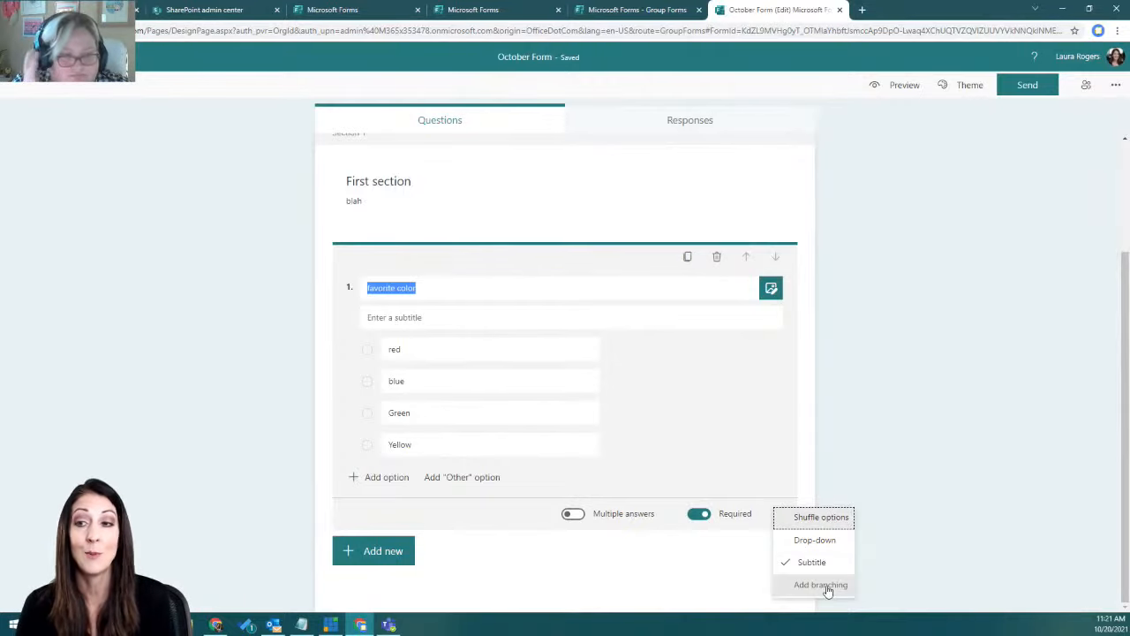
left_click(973, 277)
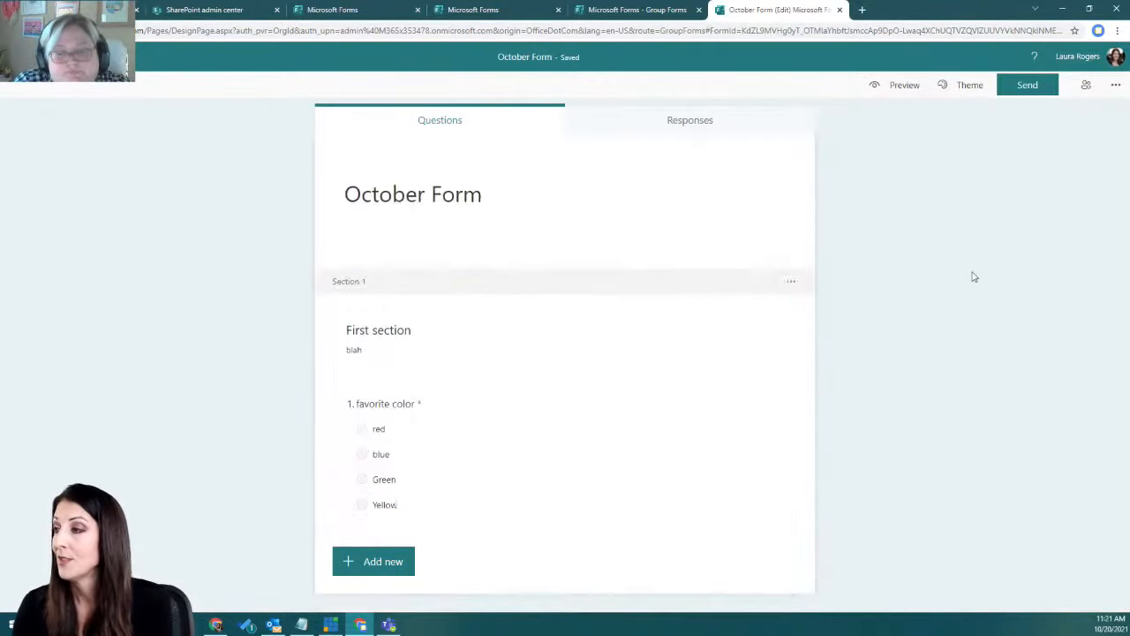
- Add a rating question titled "How do you like Wednesdays?", keeping five levels and the star symbol
left_click(388, 562)
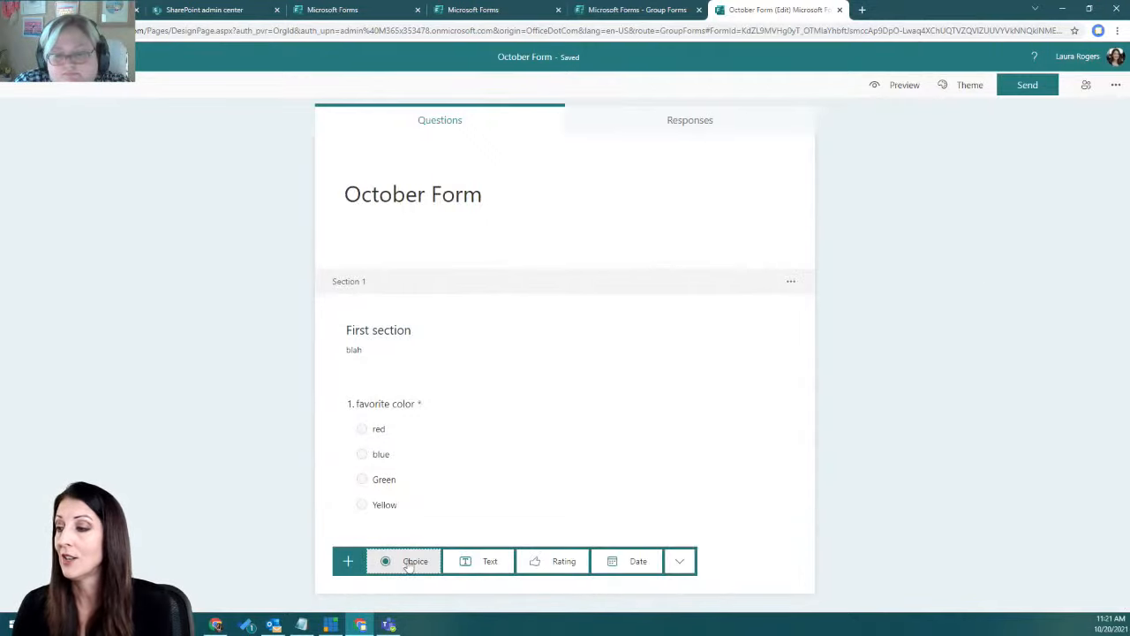
left_click(554, 563)
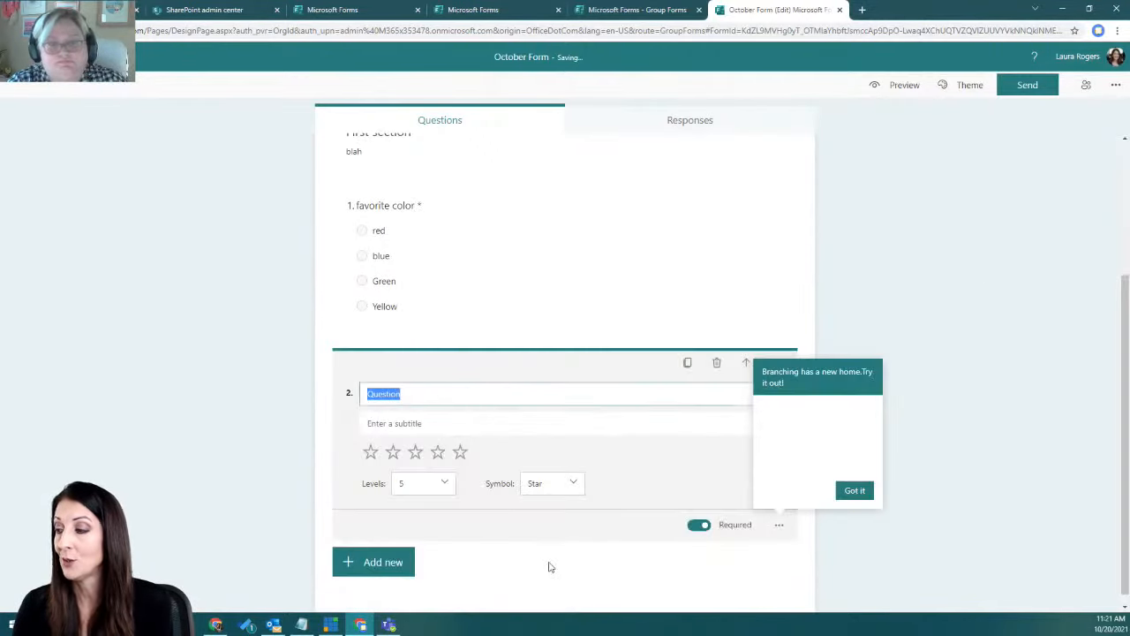
type("How do you")
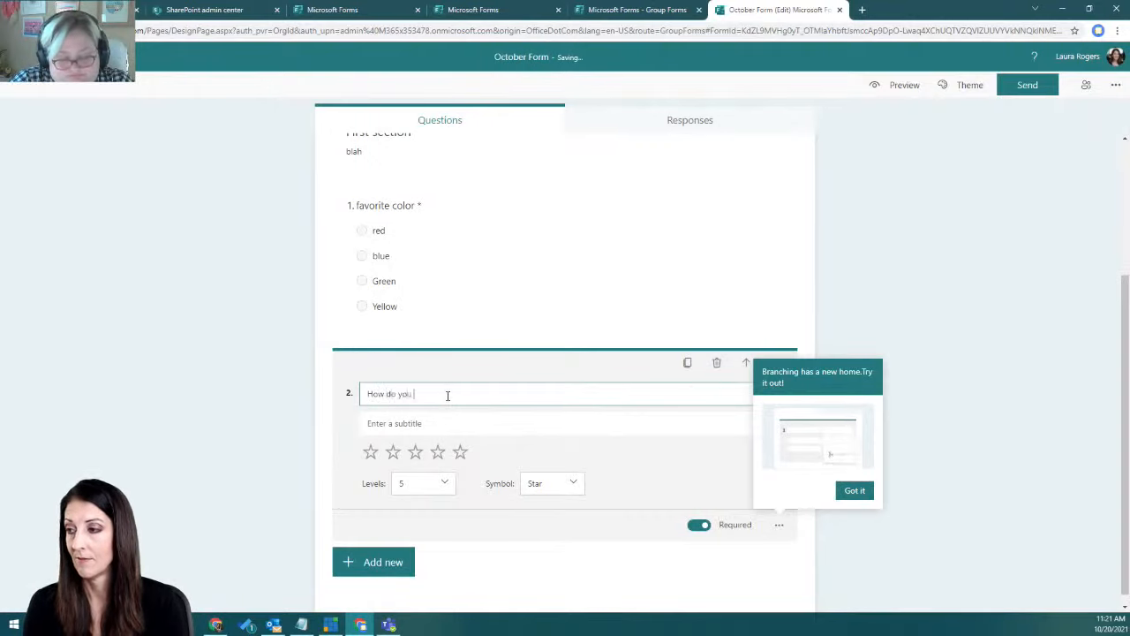
type(" like Wednesdays?")
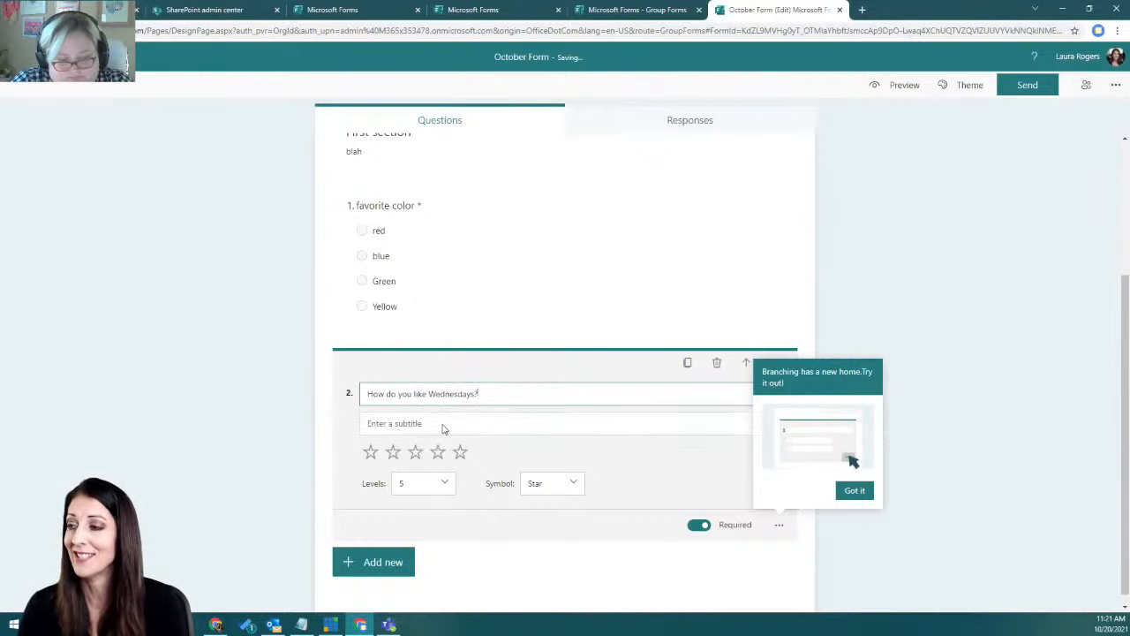
left_click(558, 491)
left_click(569, 484)
left_click(915, 378)
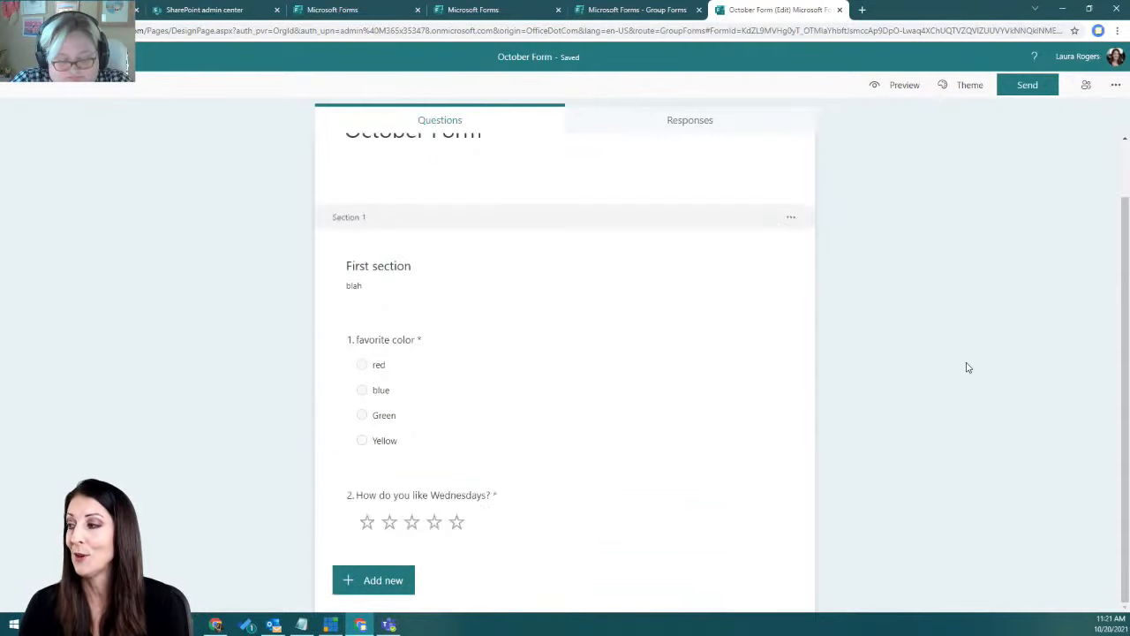
- Add a date question titled "Your birthday" after the Wednesdays rating question
left_click(385, 584)
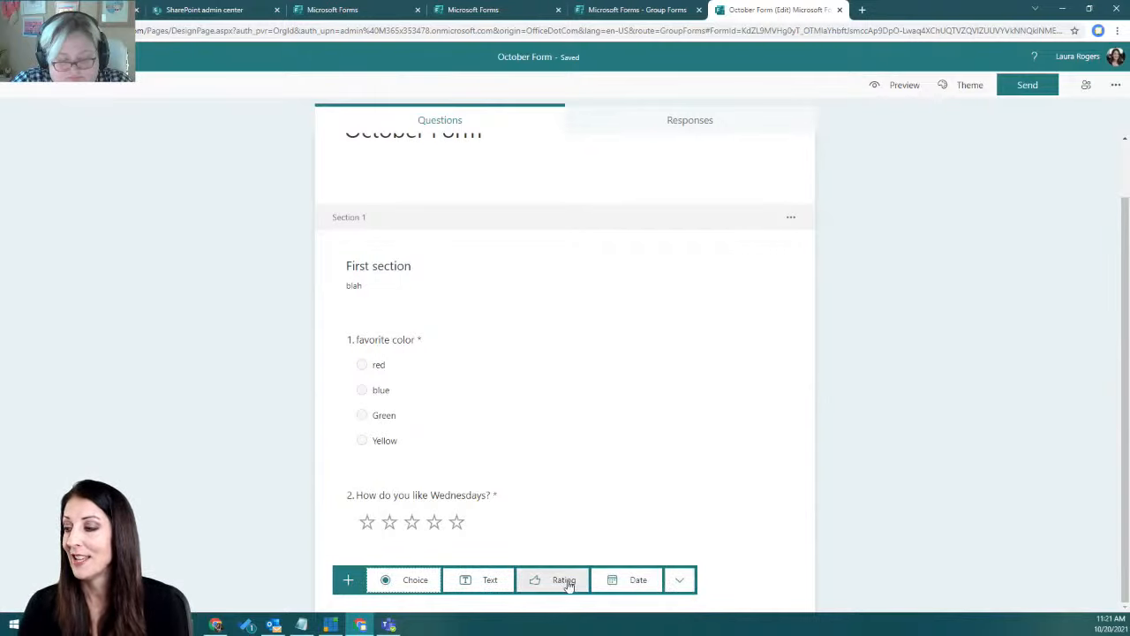
left_click(626, 580)
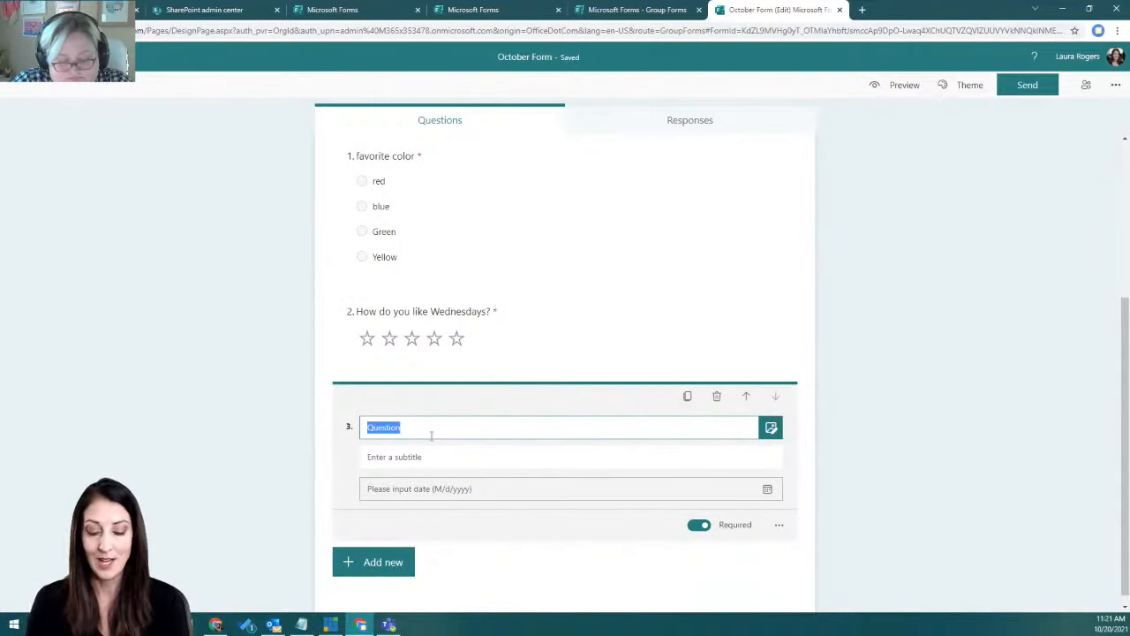
type("Your birthday")
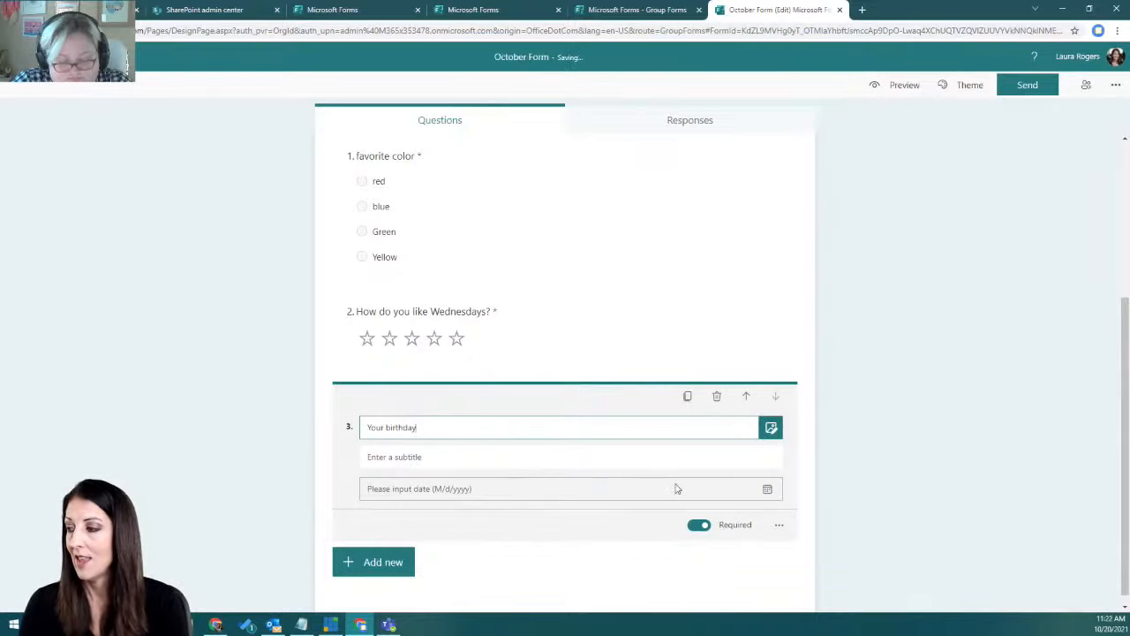
- Add a ranking question titled "Rank these pets" after the birthday question
left_click(379, 561)
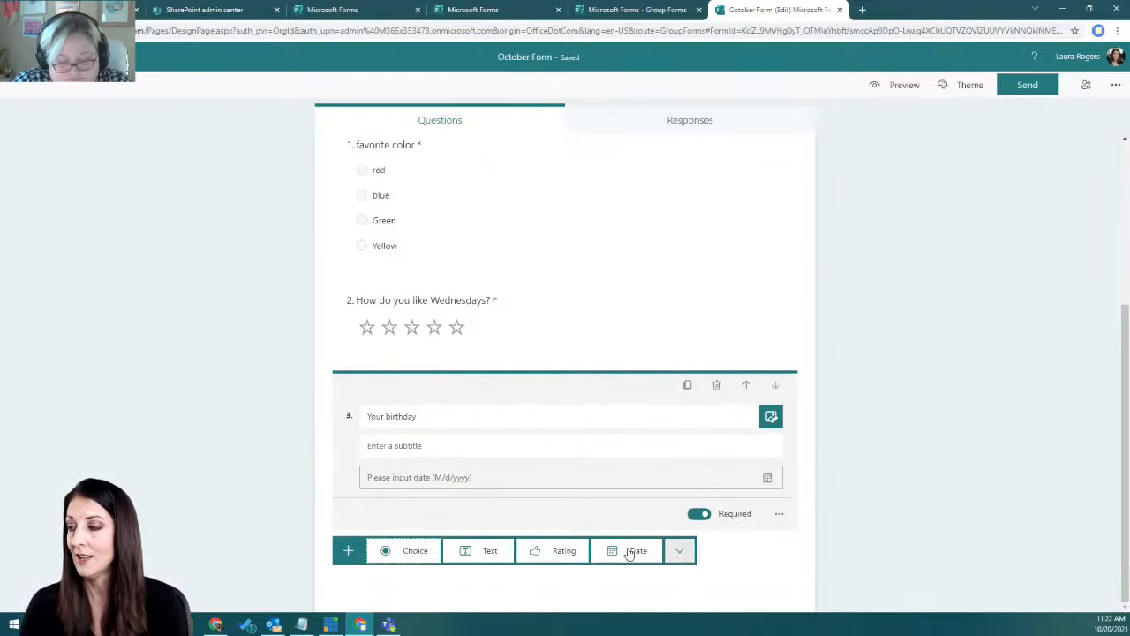
left_click(679, 550)
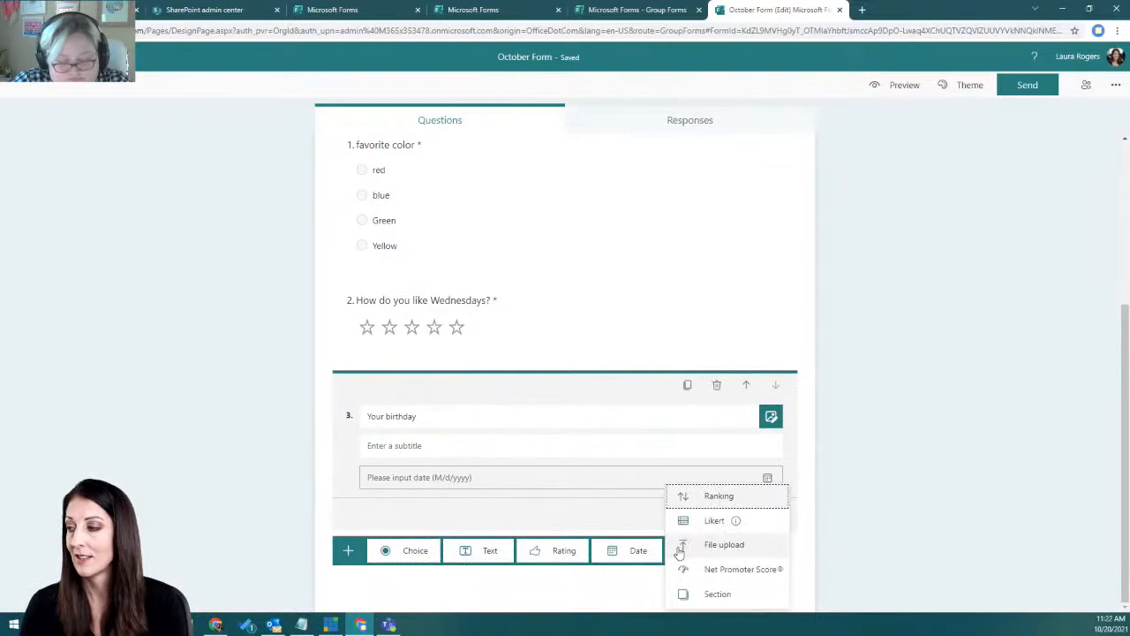
left_click(752, 498)
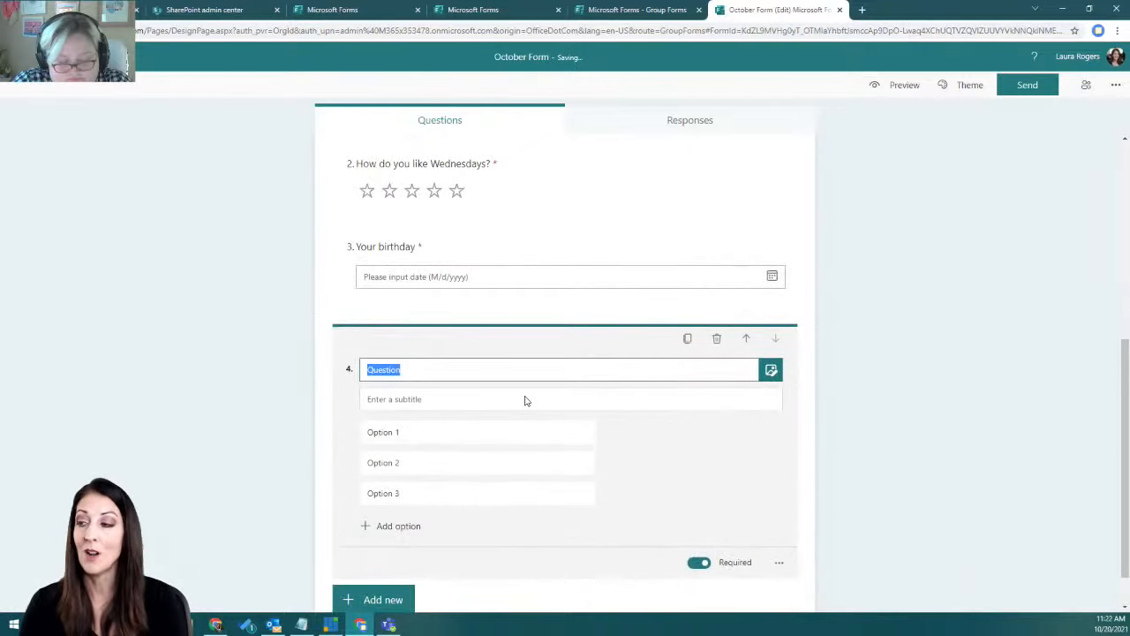
type("Rank these pets")
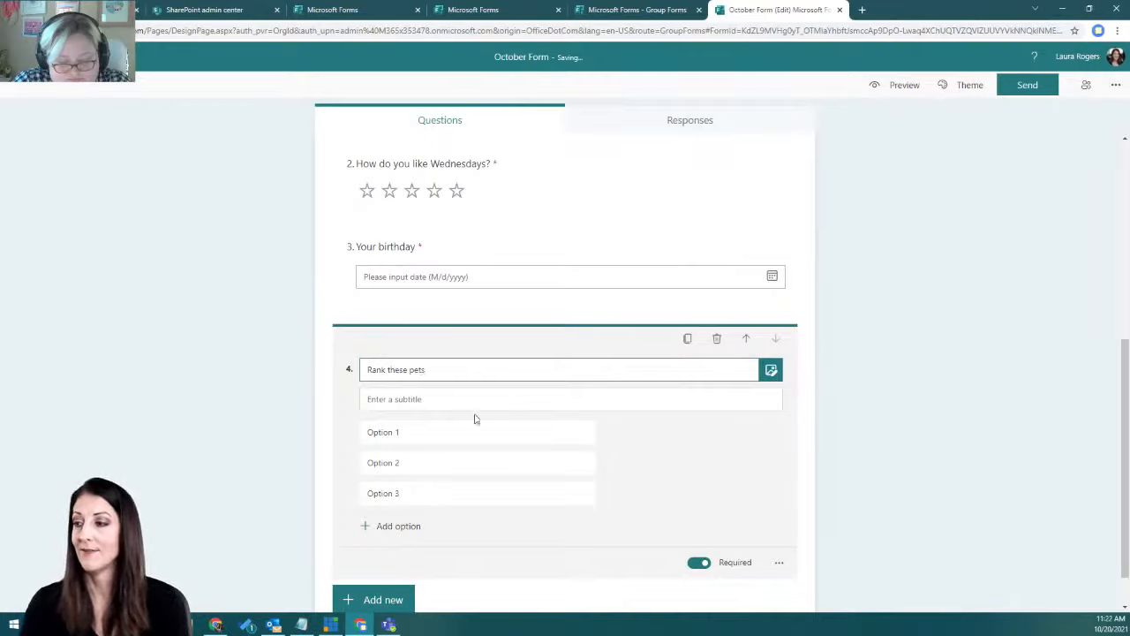
- Name the three existing options of the pet ranking question Dog, Cat and Bird
left_click(438, 430)
type("Dog")
left_click(422, 468)
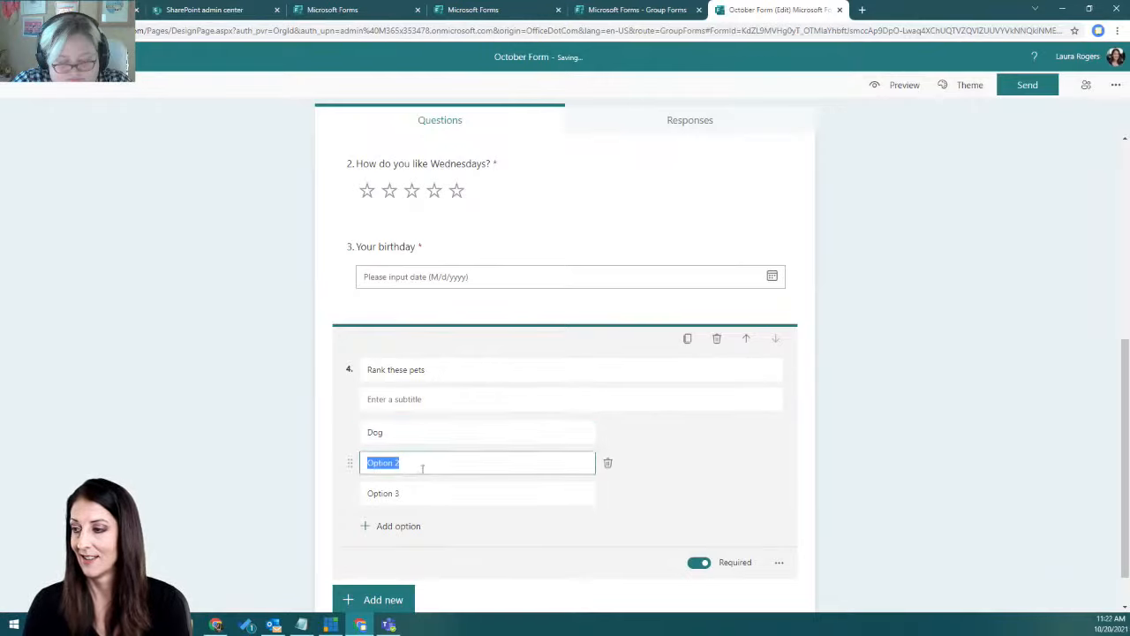
type("Cat")
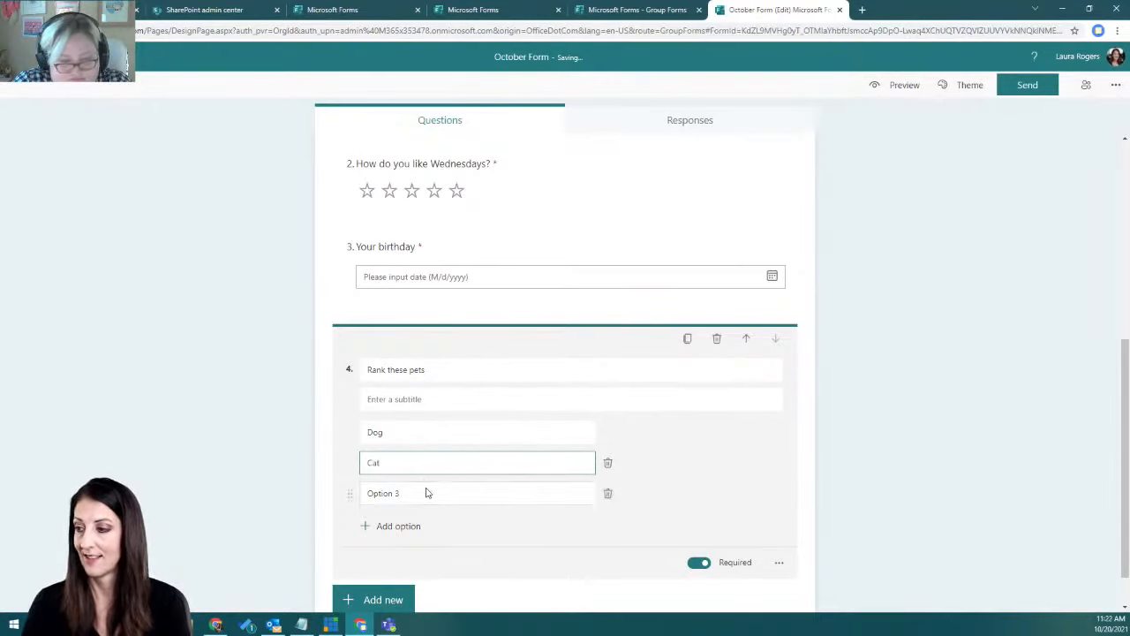
left_click(426, 493)
type("Bird")
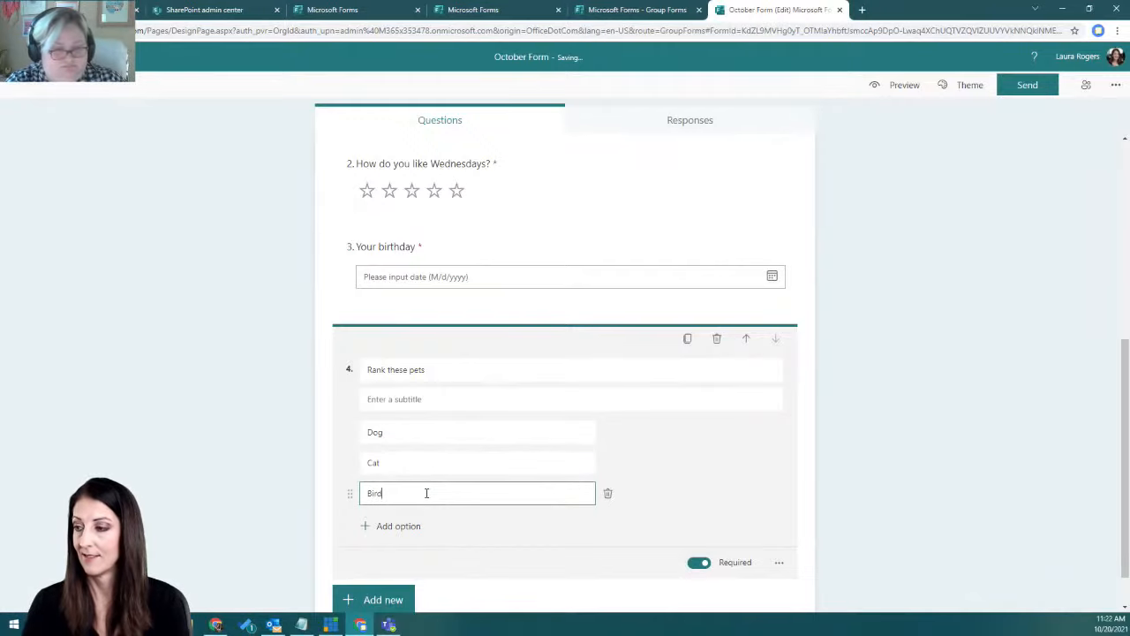
- Add three more options to the pet ranking question: Mouse, Gerbil and Emu
left_click(409, 526)
type("Mouse")
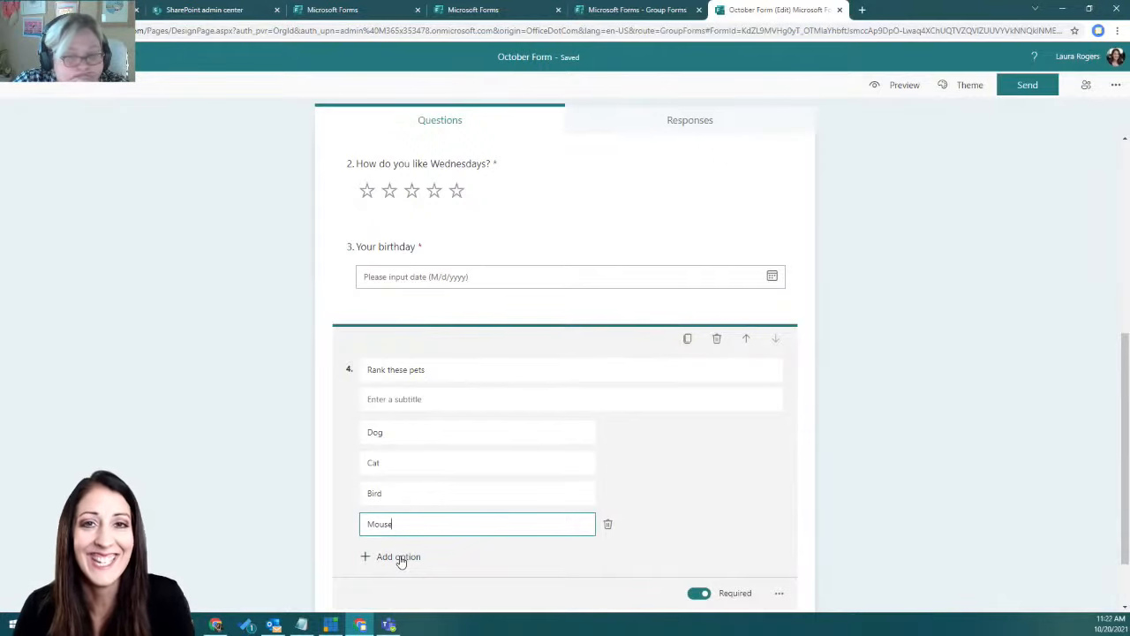
left_click(399, 560)
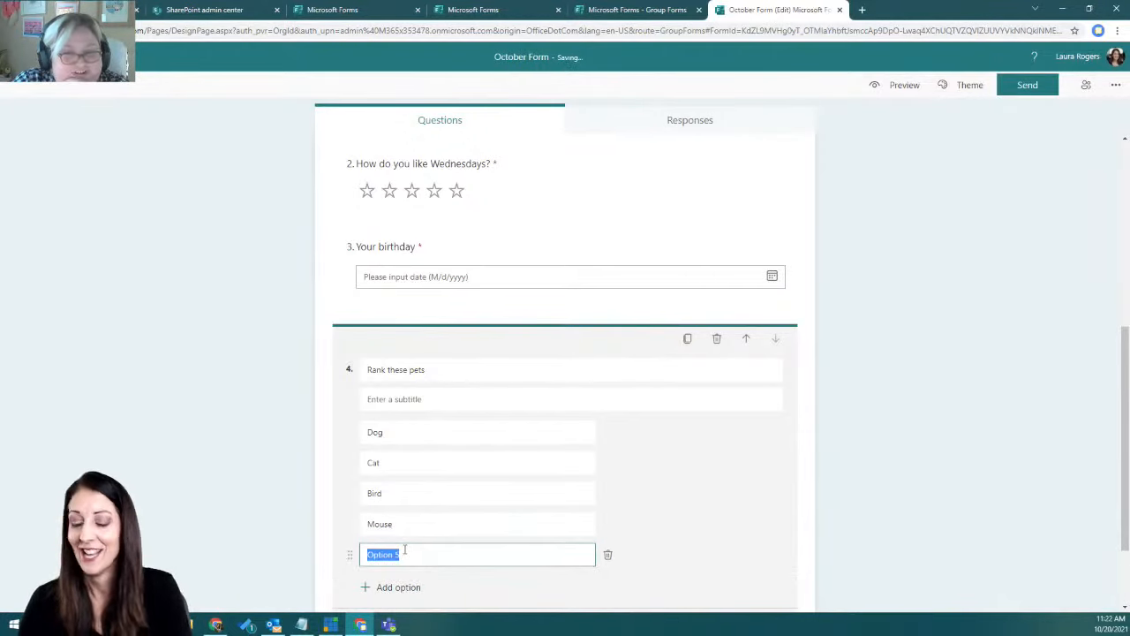
type("Gi")
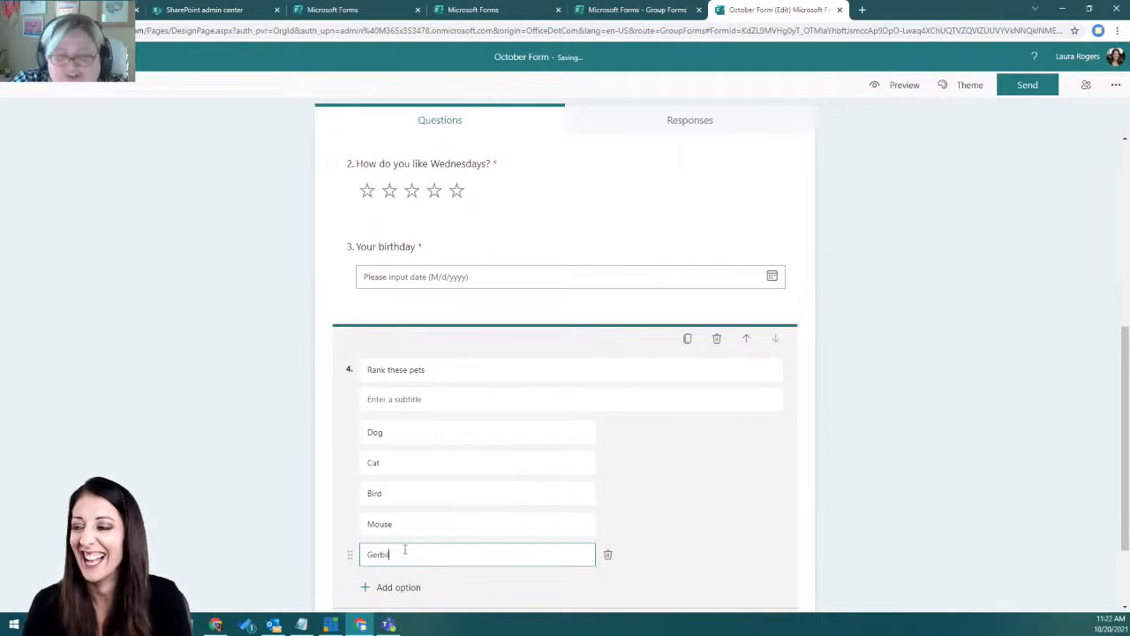
scroll(404, 549, "down", 1)
left_click(411, 478)
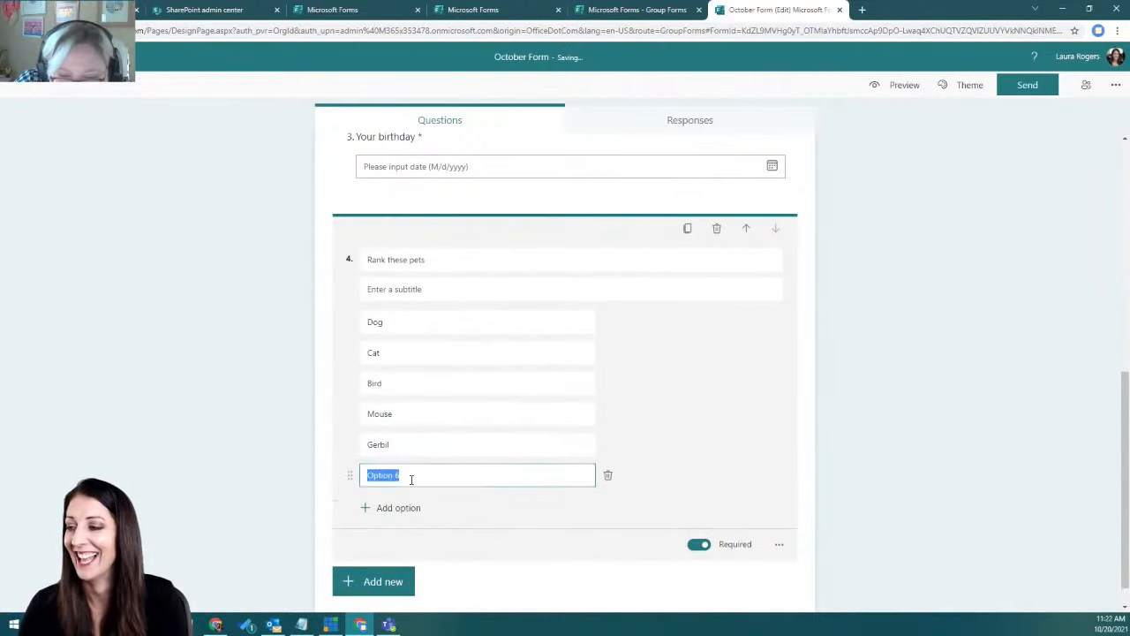
type("Em")
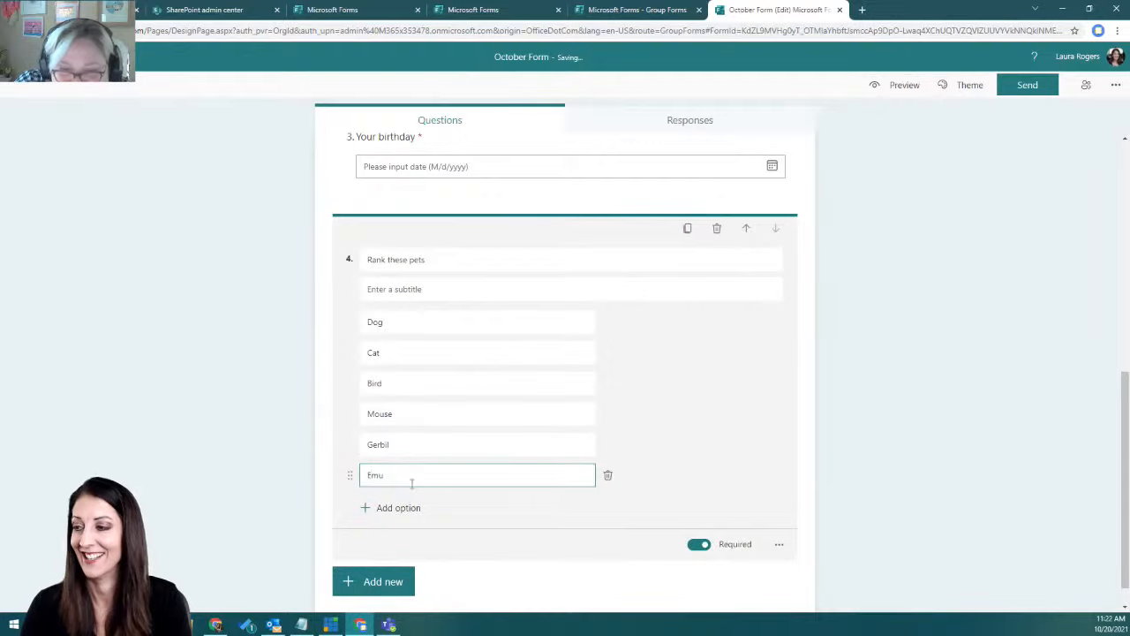
- Complete the Emu option and add Fish as one more option of the pet ranking question
type("u")
left_click(396, 509)
type("Fish")
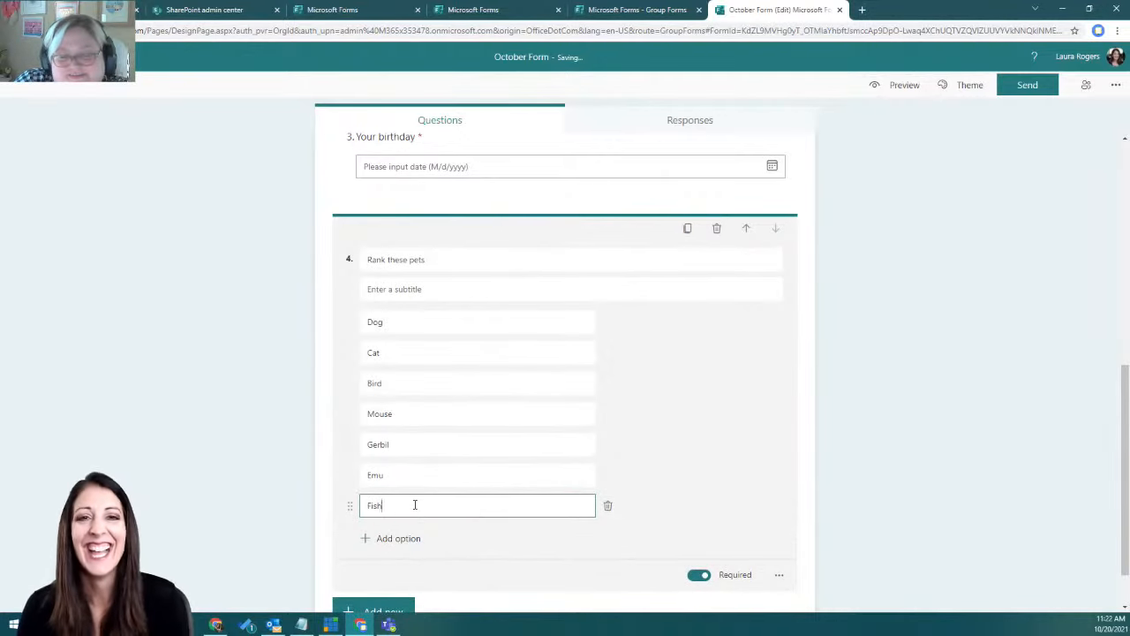
left_click(304, 453)
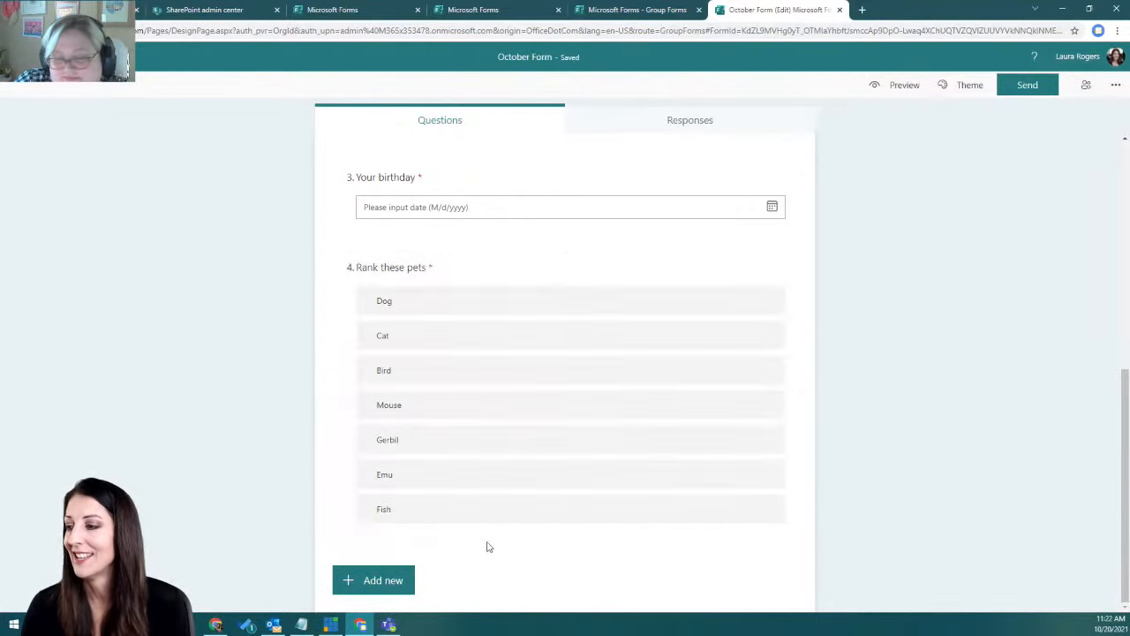
- Make the pet ranking question optional and view its additional settings
left_click(485, 538)
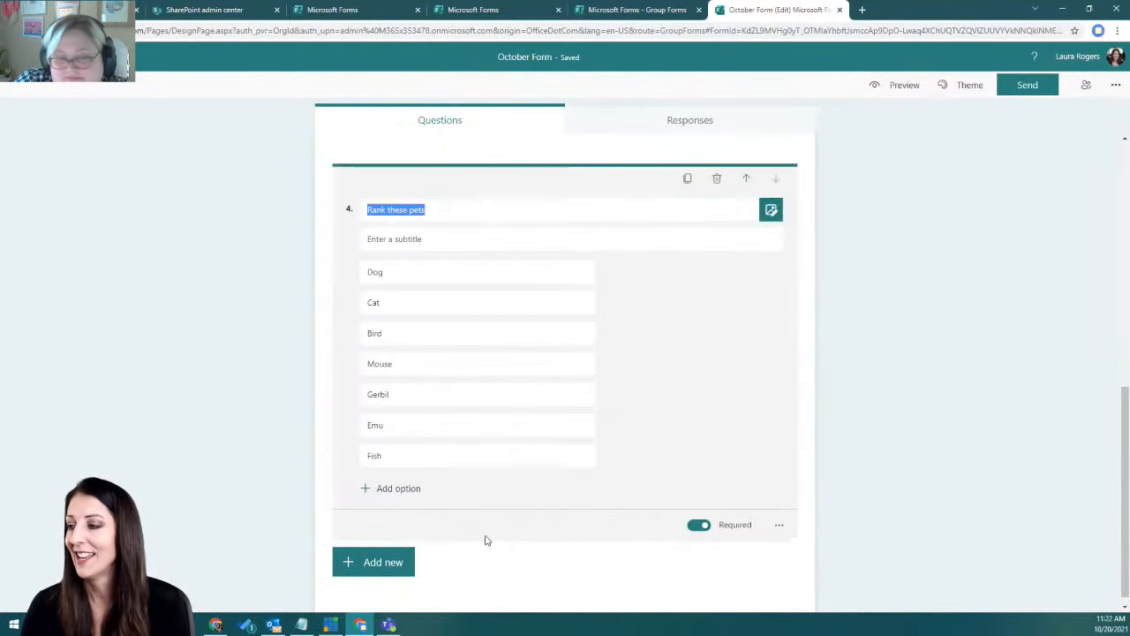
left_click(698, 525)
left_click(779, 525)
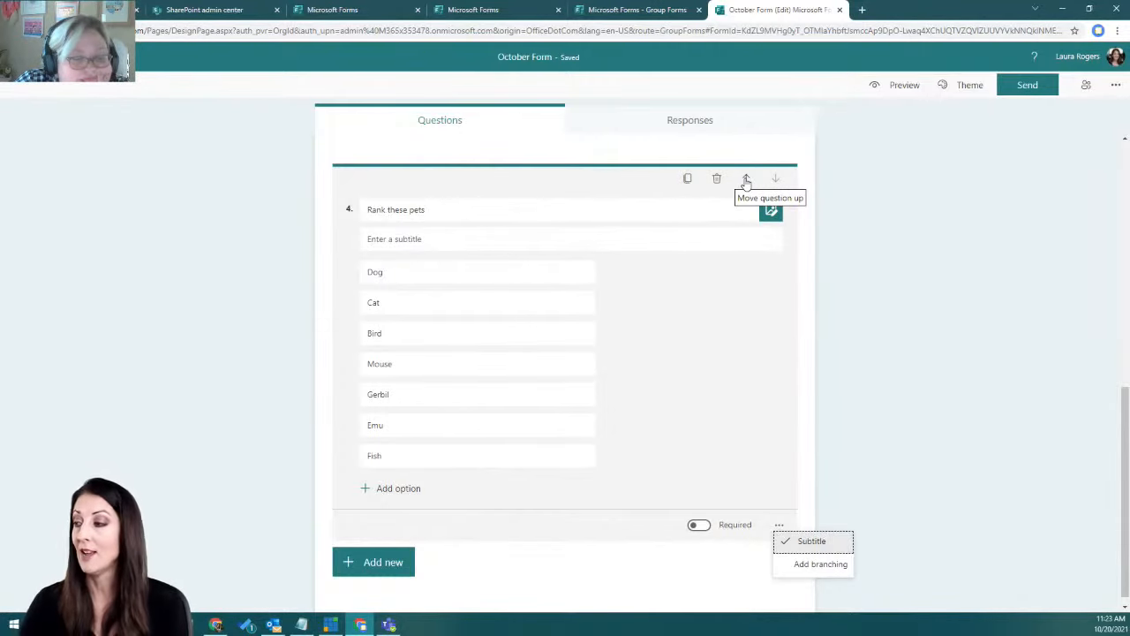
left_click(935, 436)
- Turn on option shuffling for the favorite color question
scroll(936, 437, "up", 3)
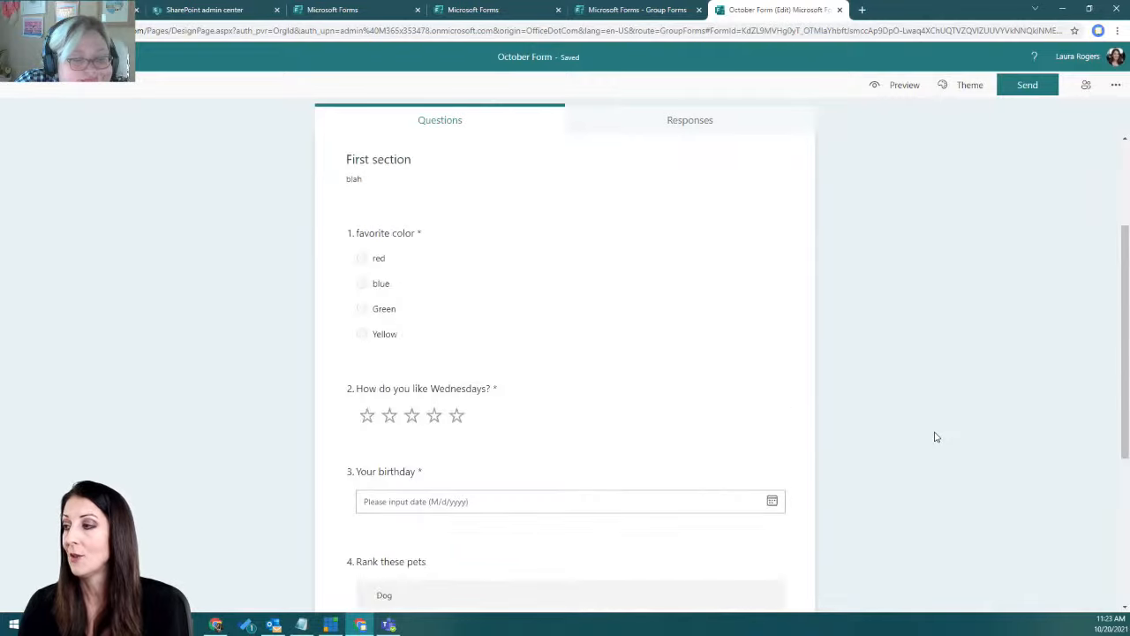
scroll(936, 436, "up", 2)
left_click(786, 506)
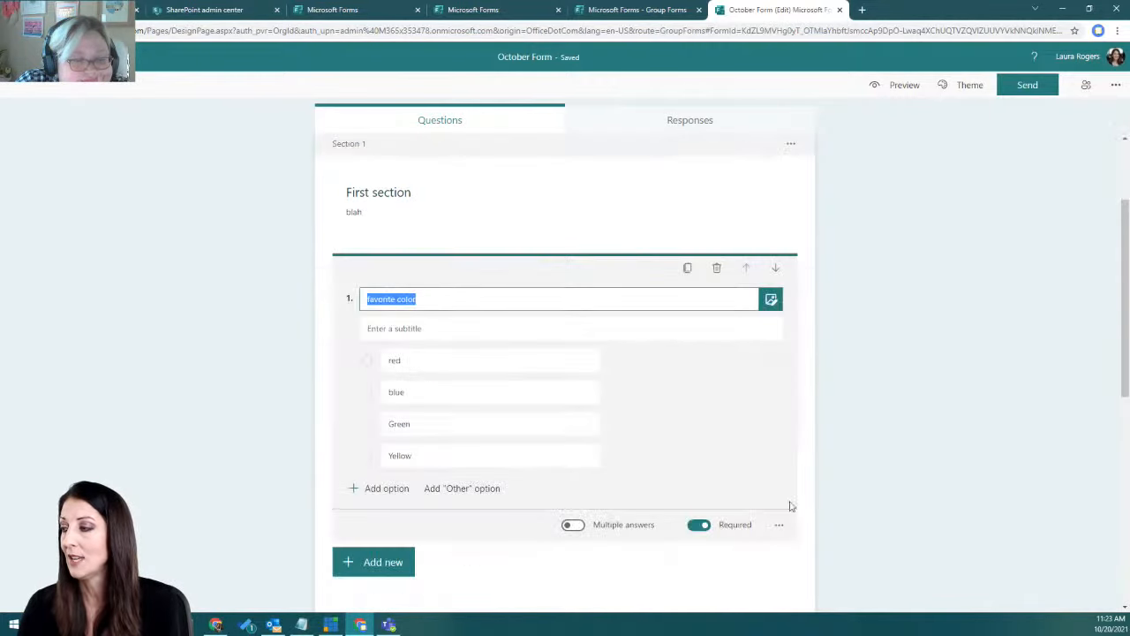
left_click(779, 526)
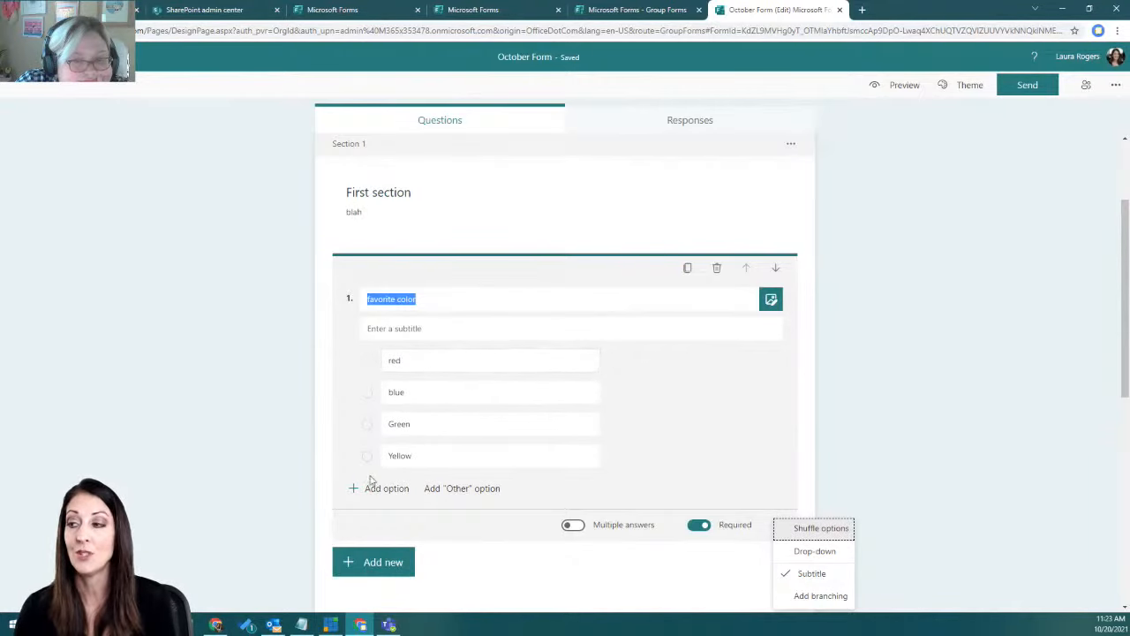
left_click(827, 534)
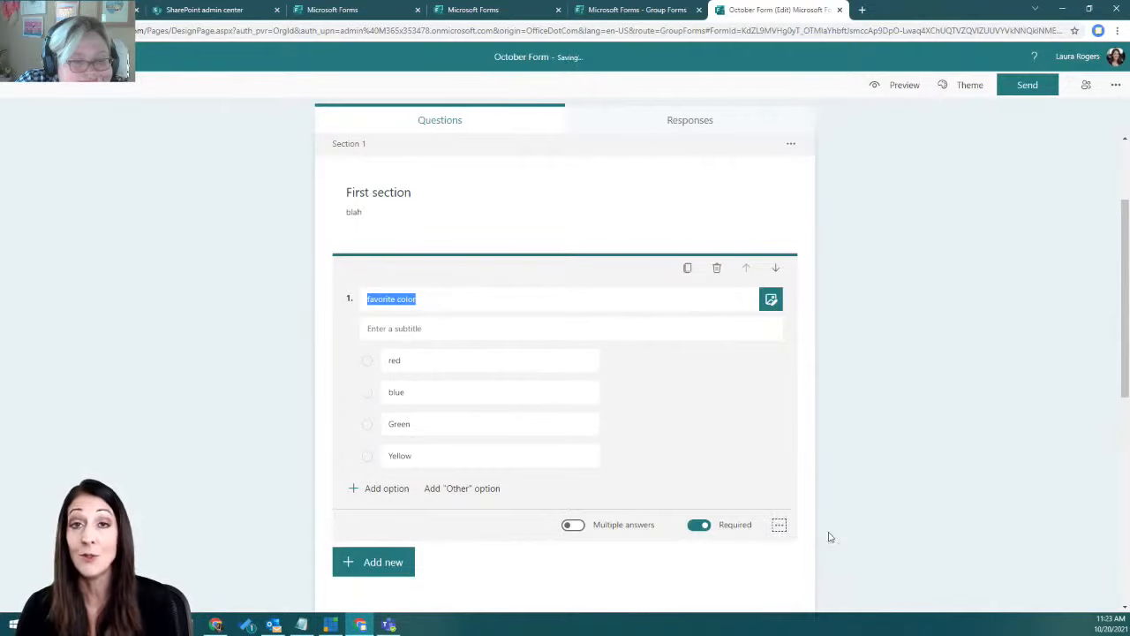
left_click(916, 400)
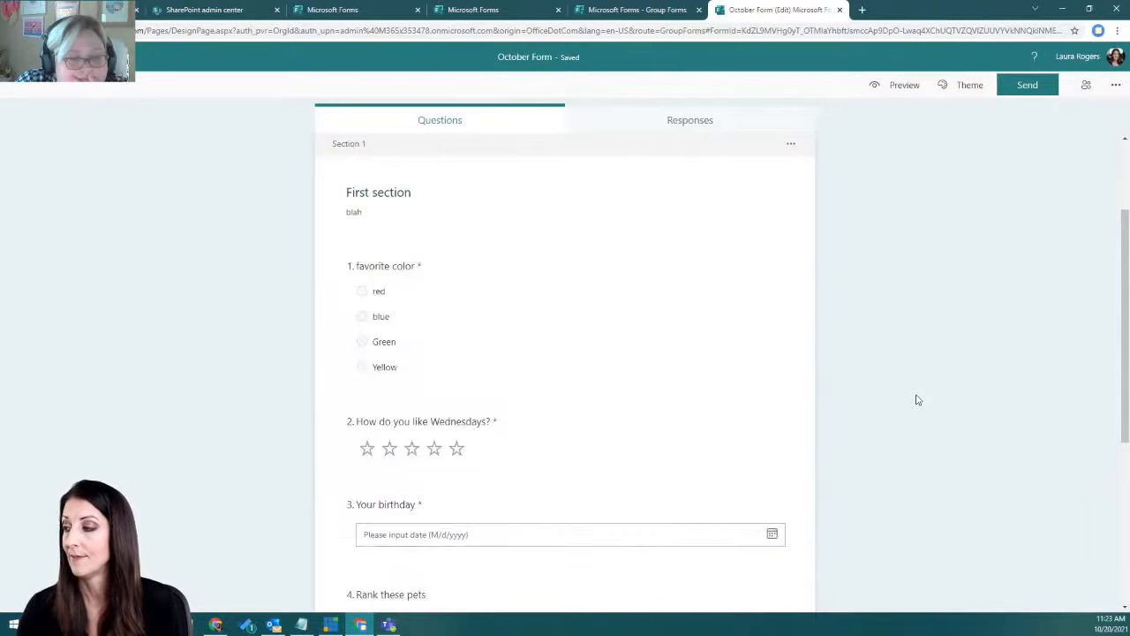
- Add a Likert question titled "Software opinionis" after the pet ranking question
scroll(916, 399, "down", 4)
left_click(388, 583)
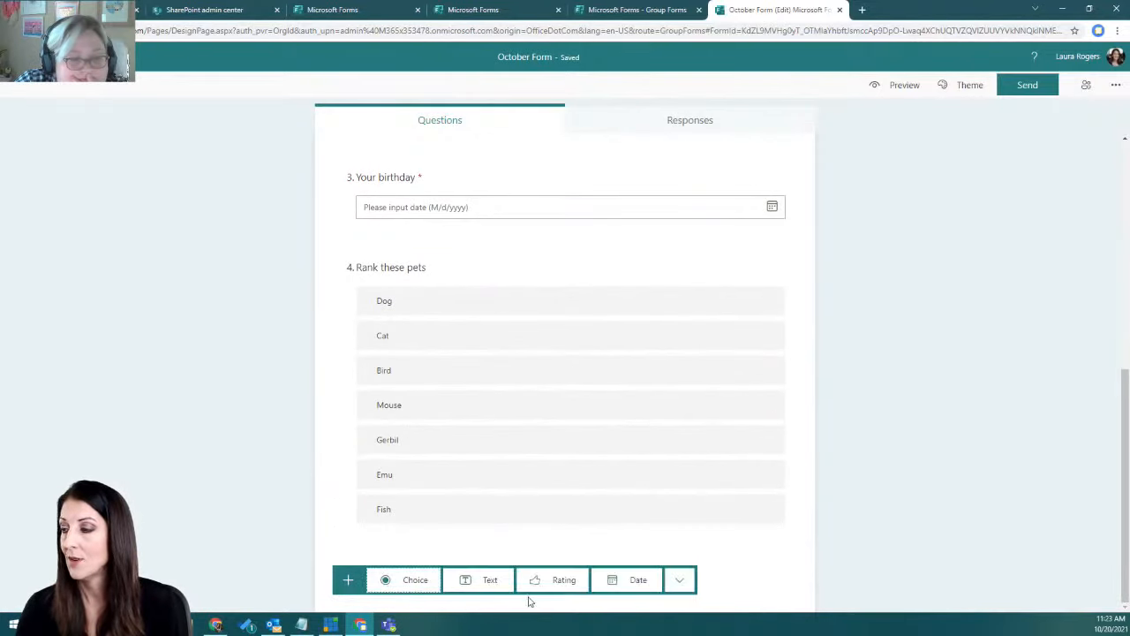
left_click(678, 579)
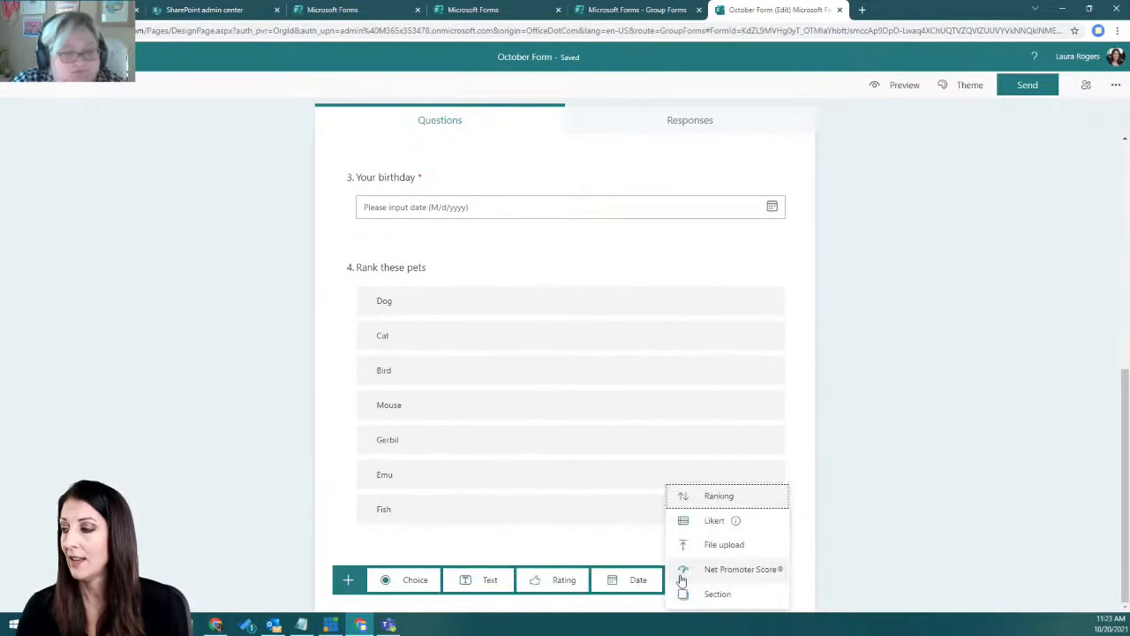
left_click(717, 522)
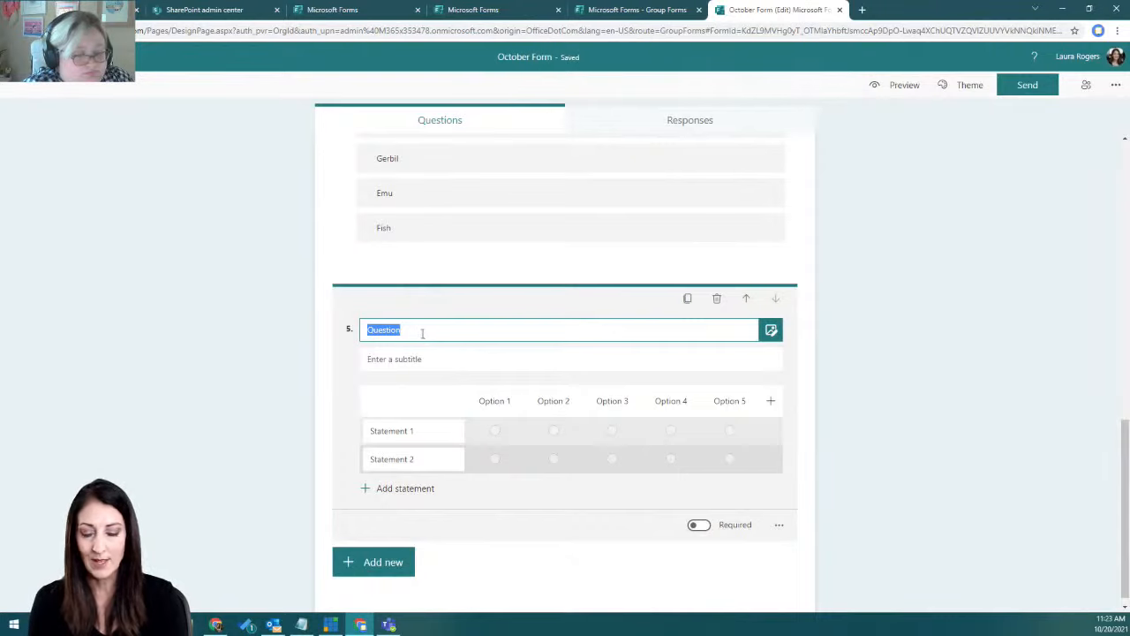
type("Software opin")
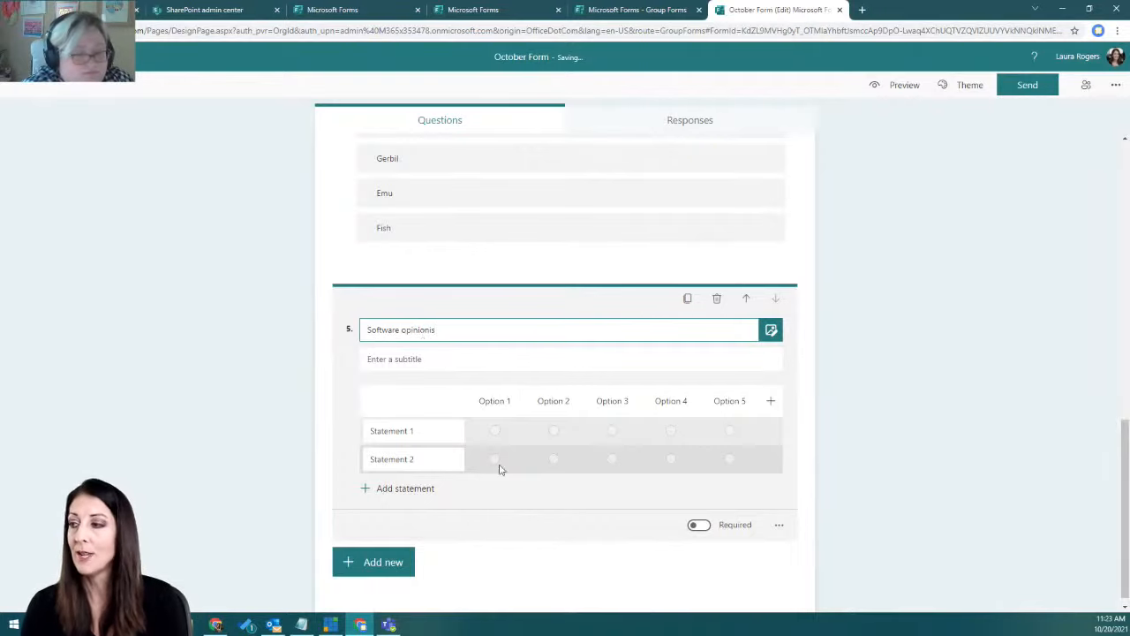
- Name the two existing statements of the software Likert question MS Office and Adobe
left_click(421, 430)
type("MS Office")
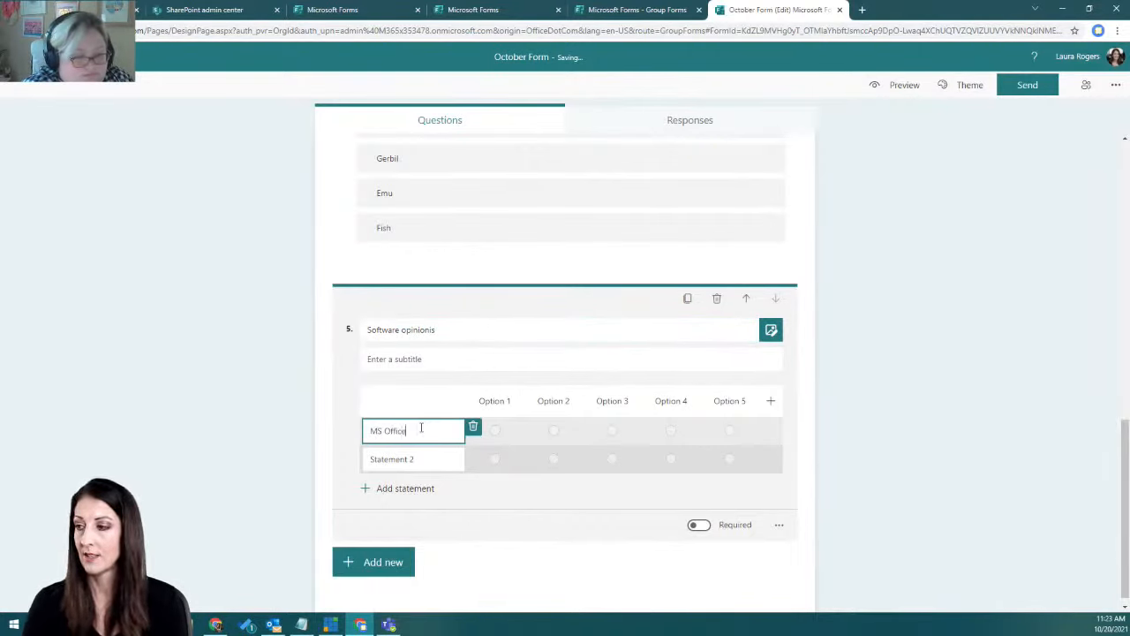
left_click(434, 459)
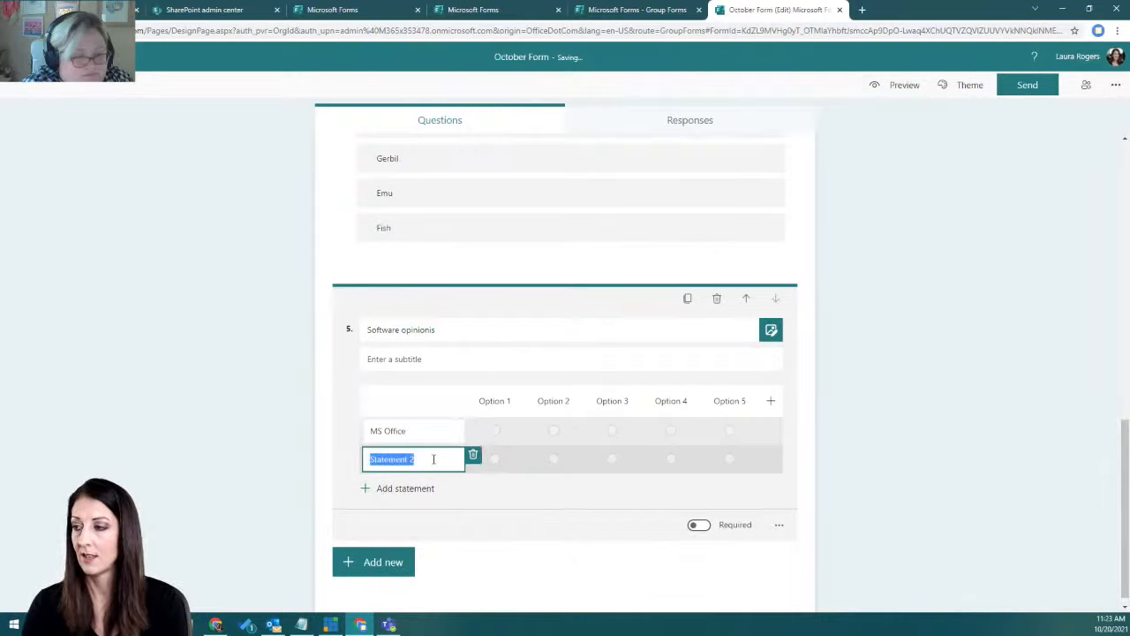
type("Adobe")
- Add two more statements to the software Likert question: CRM and Camtasia
left_click(419, 487)
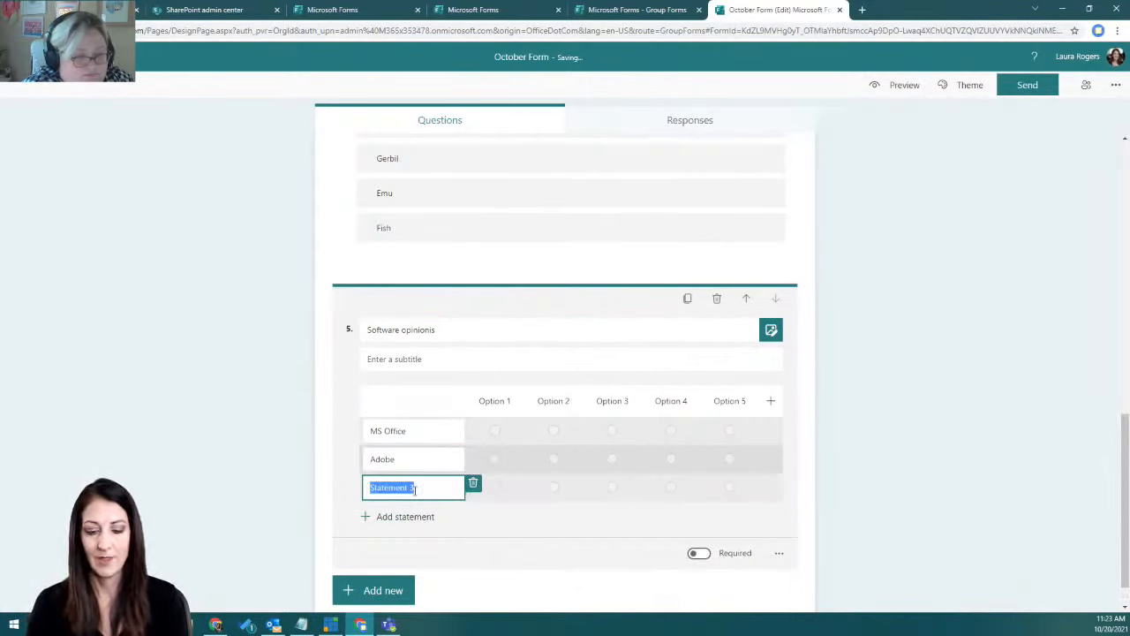
type("CRM")
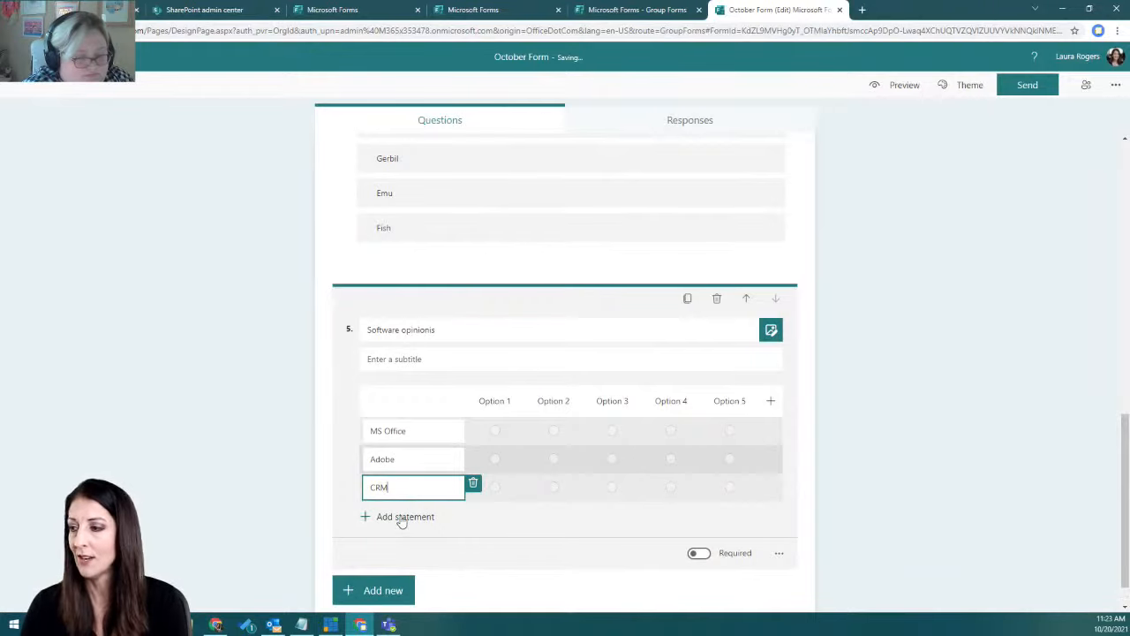
left_click(400, 519)
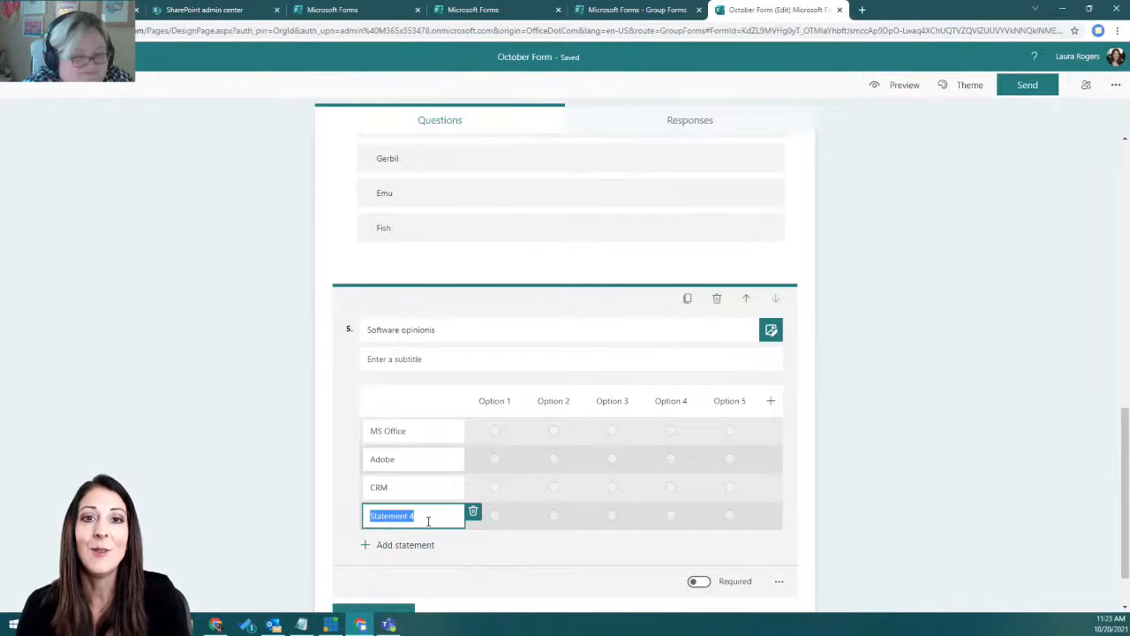
type("Camtasia")
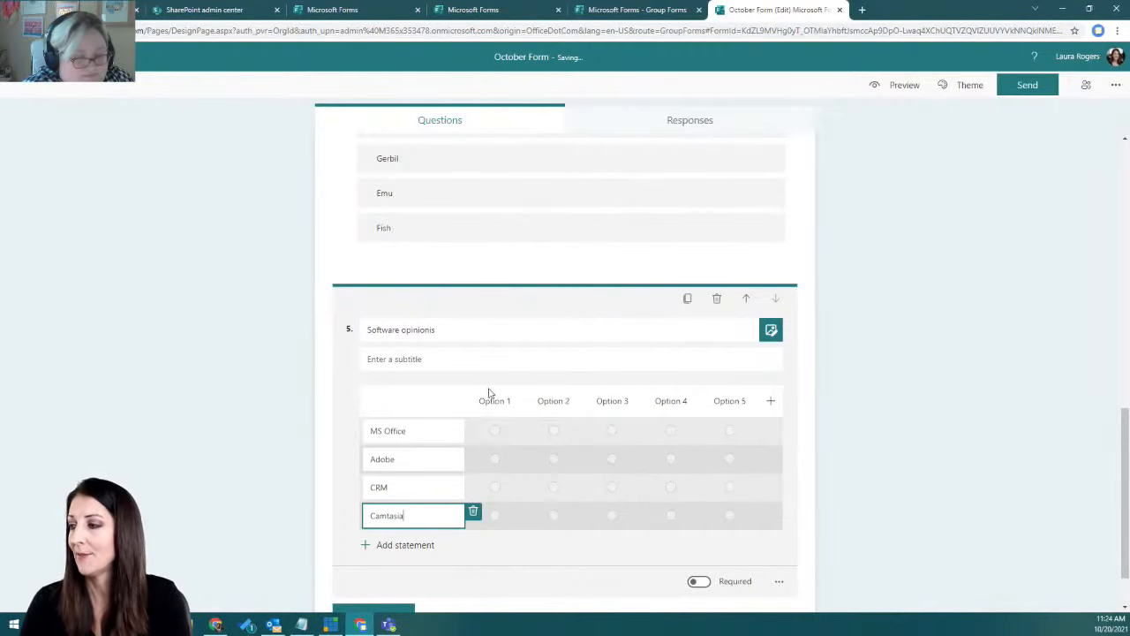
left_click(837, 404)
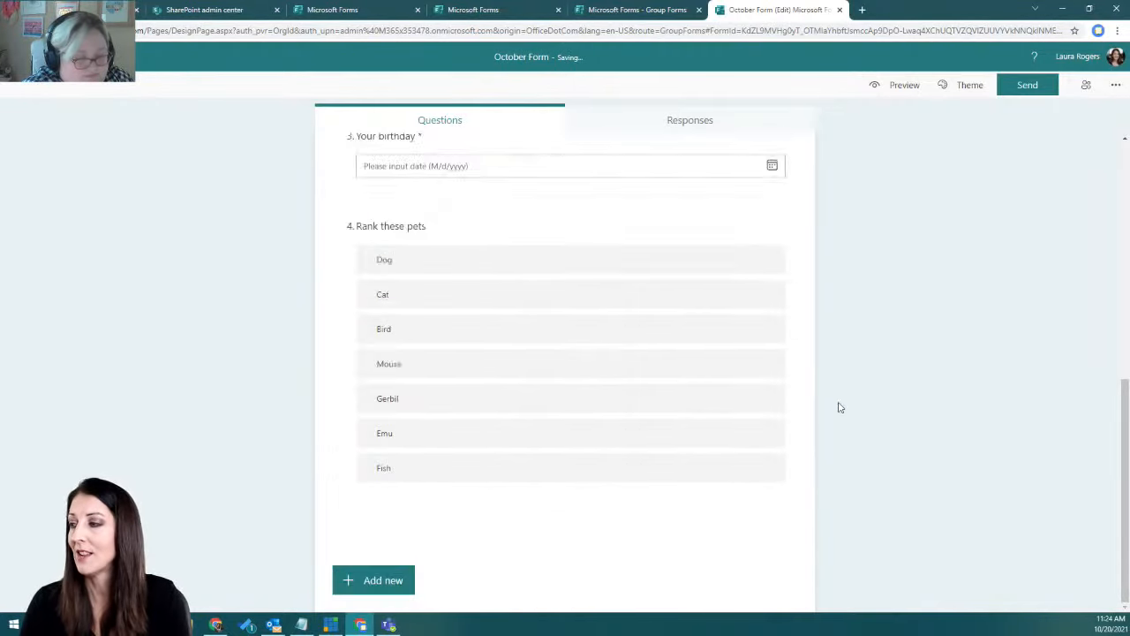
- Add a Net Promoter Score question after the software Likert question
left_click(391, 583)
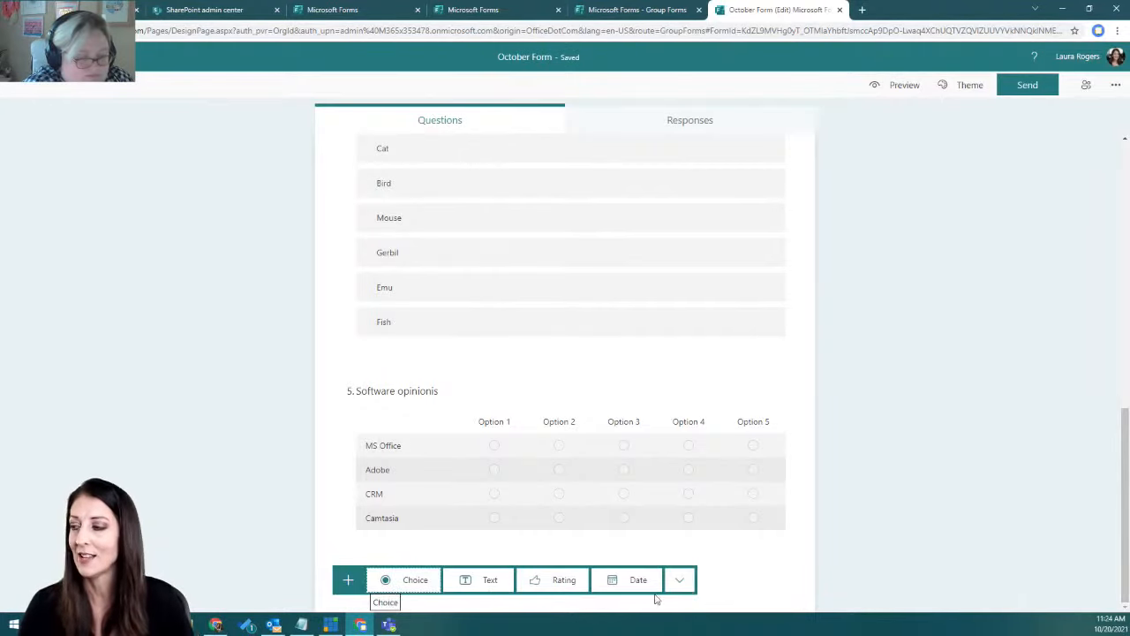
left_click(678, 579)
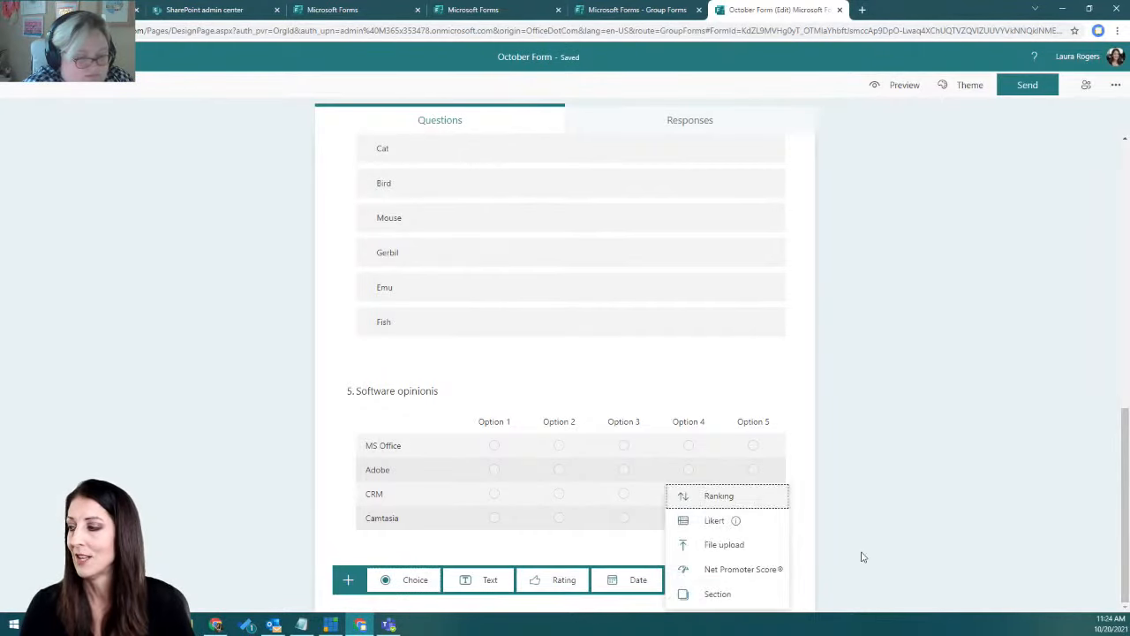
left_click(757, 571)
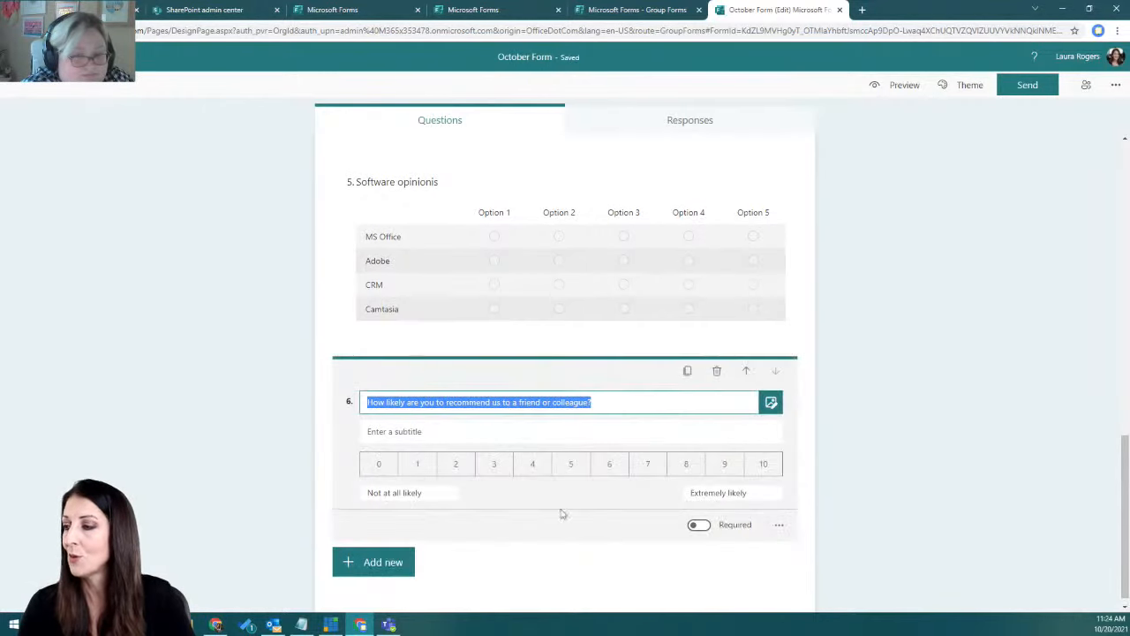
- Replace "us" with "power hour" in the Net Promoter Score question's title and make the question required
left_click(505, 402)
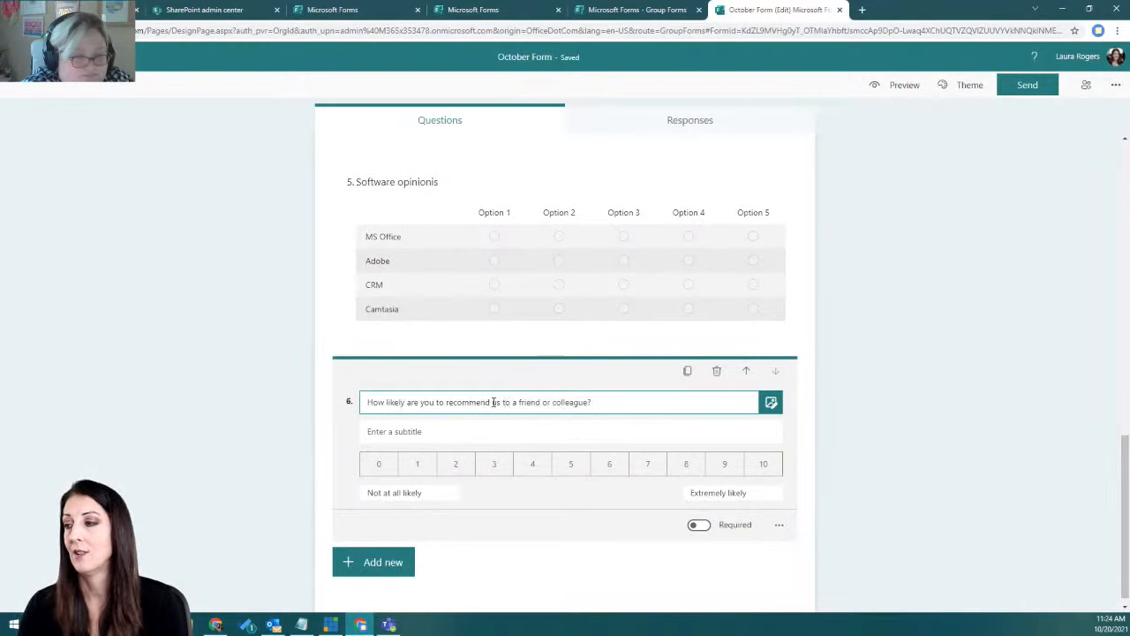
double_click(495, 401)
type("power hour")
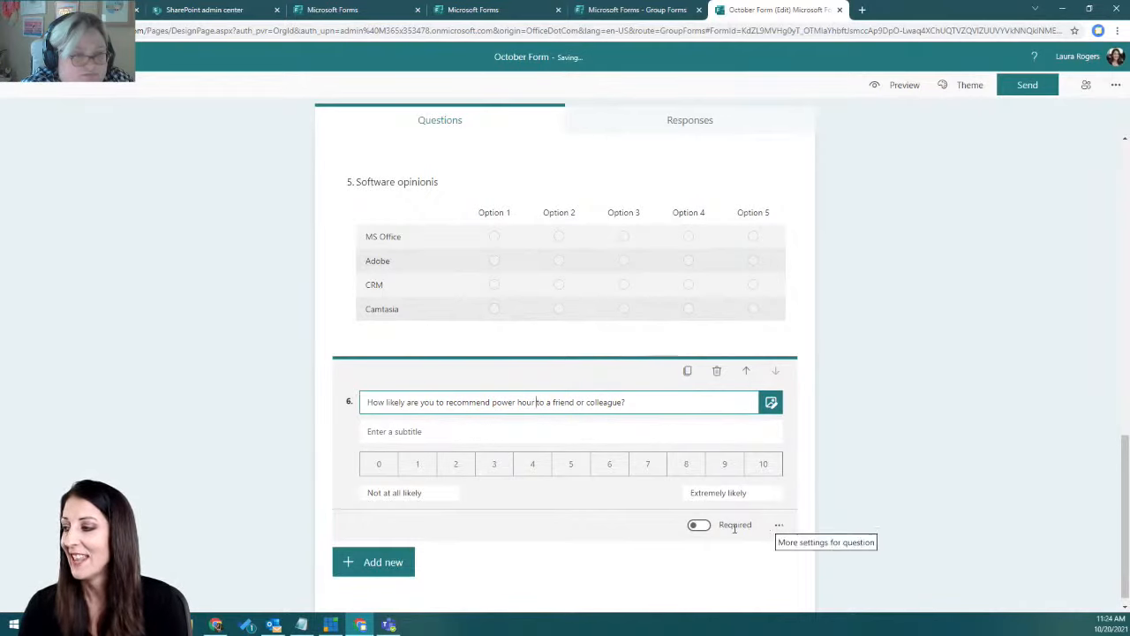
left_click(698, 525)
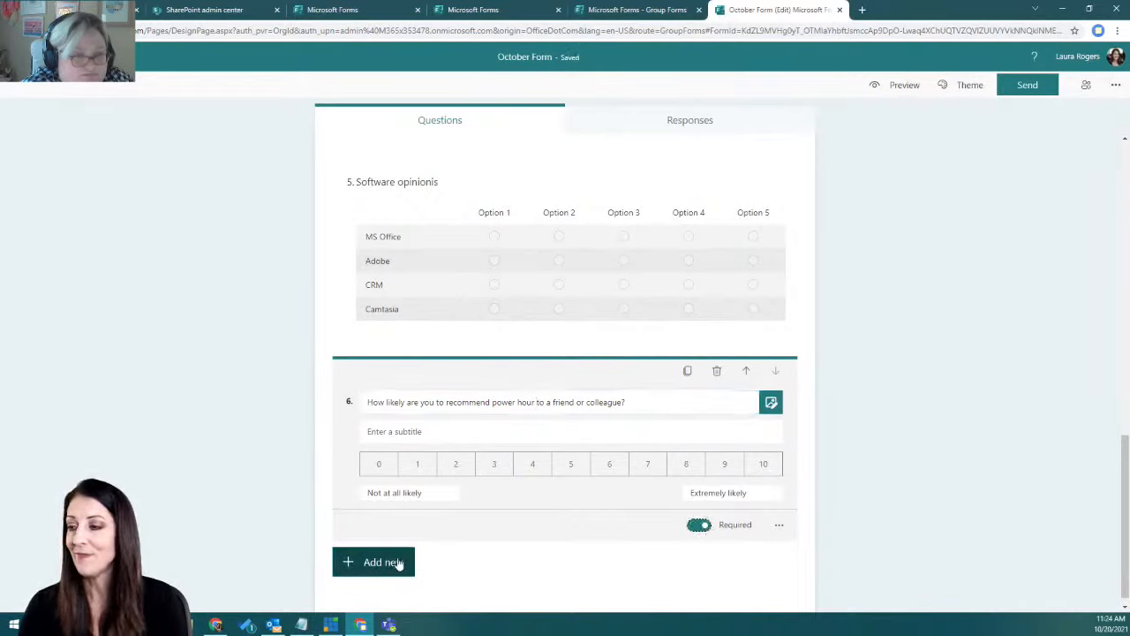
left_click(384, 561)
left_click(678, 561)
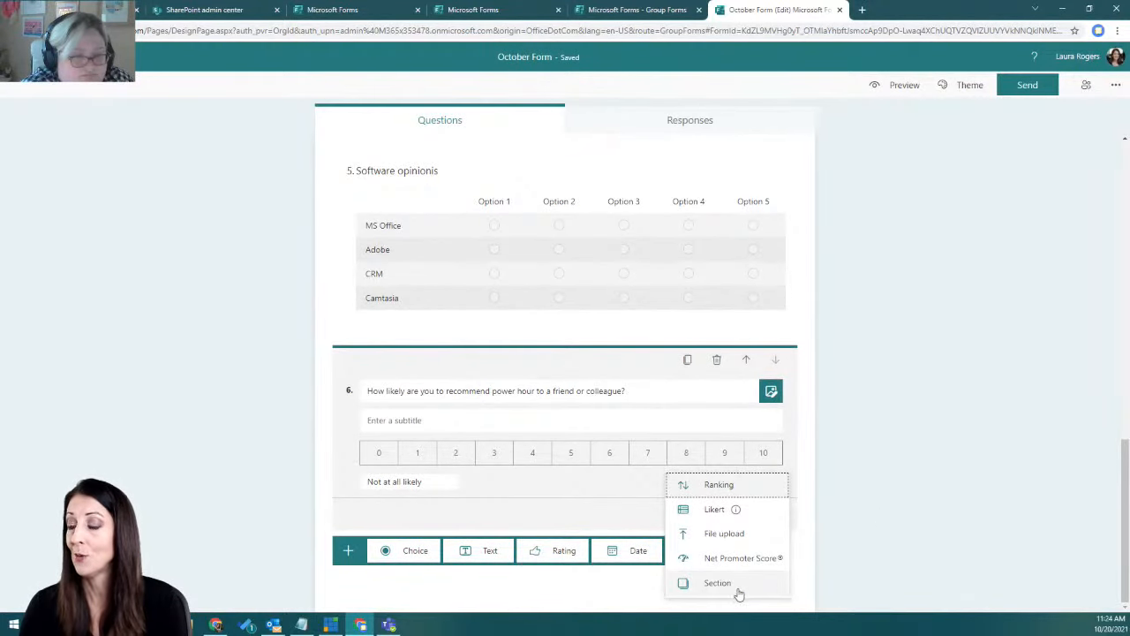
- Try the snowboarder and Raspberry themes on the form, and apply the urban park against a cityscape theme
scroll(914, 413, "up", 15)
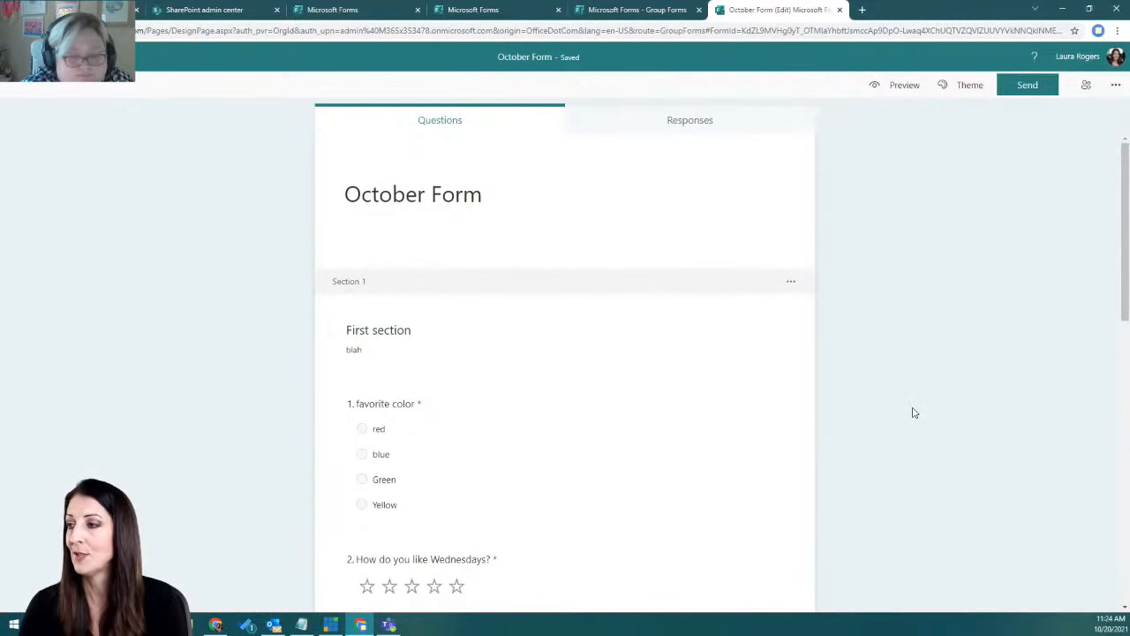
left_click(964, 90)
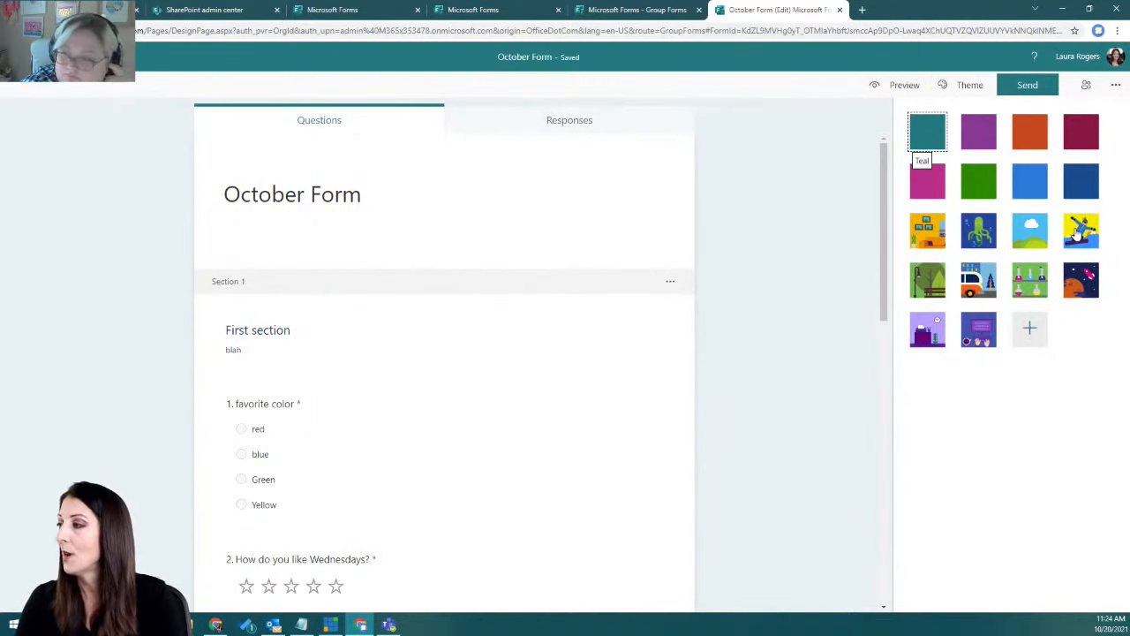
left_click(1074, 235)
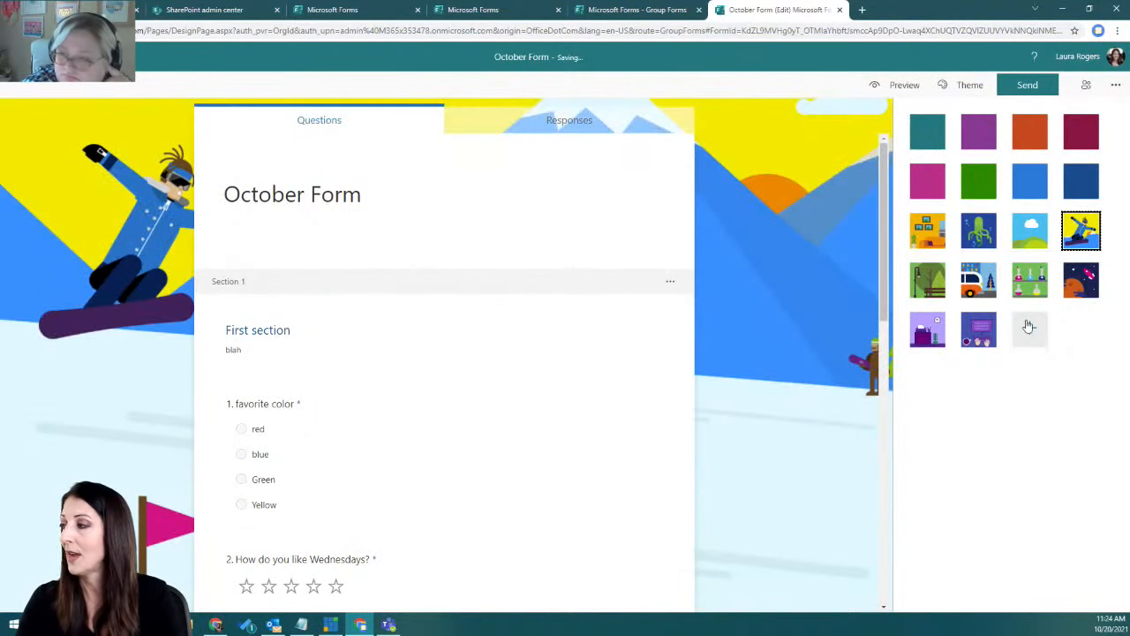
left_click(981, 141)
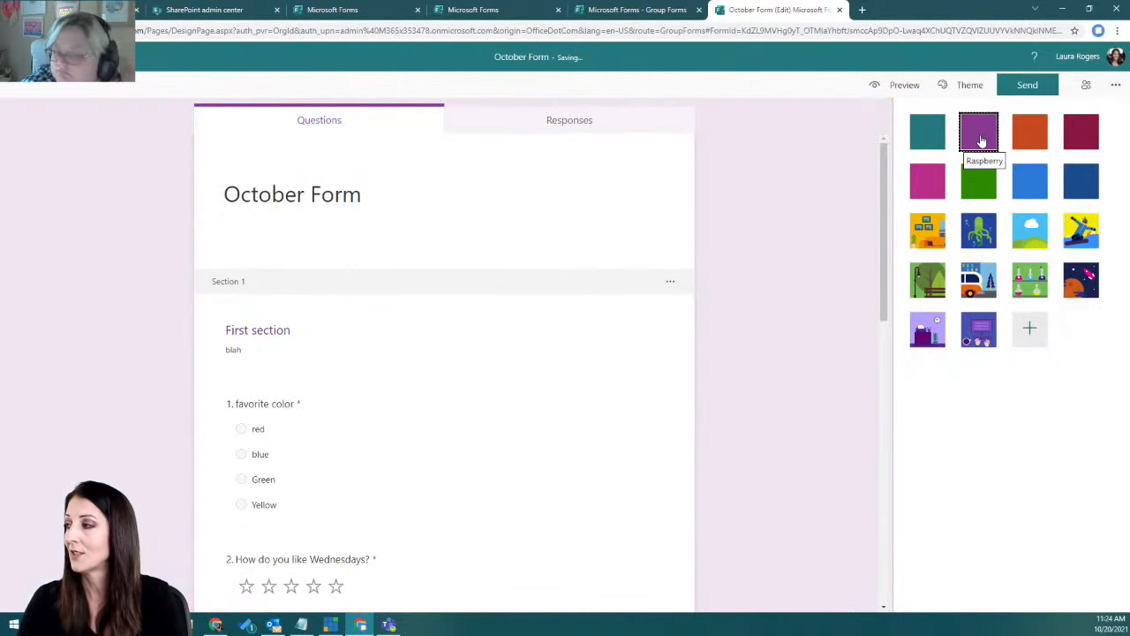
left_click(929, 289)
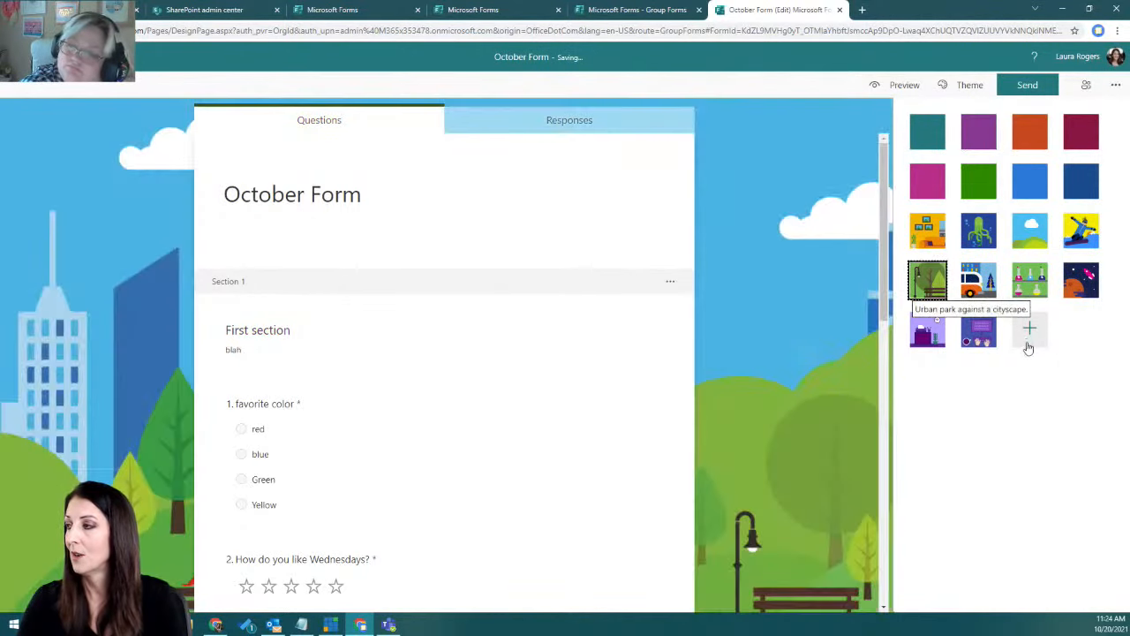
- Try an uploaded iwMENTOR logo image as the background of a customized theme, and remove it again
left_click(1030, 332)
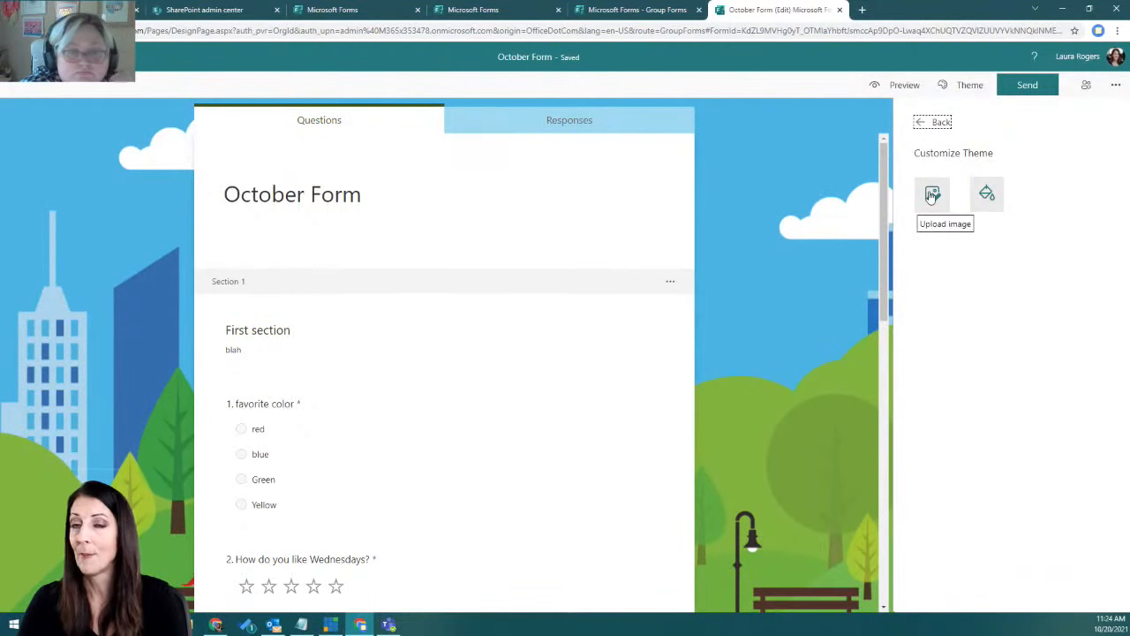
left_click(932, 195)
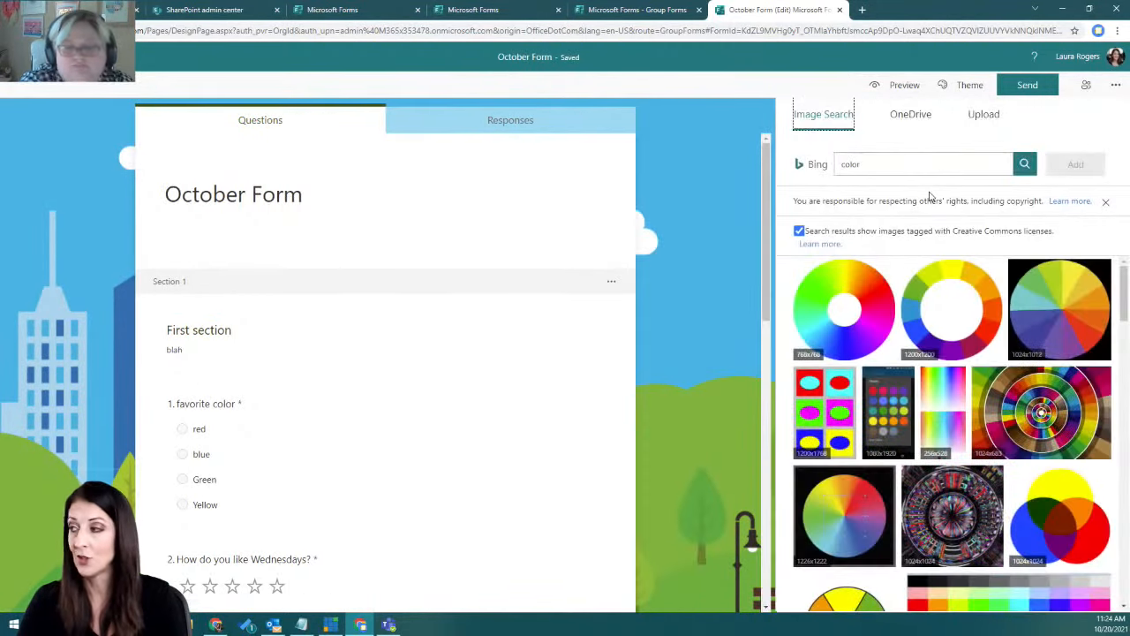
left_click_drag(868, 160, 828, 161)
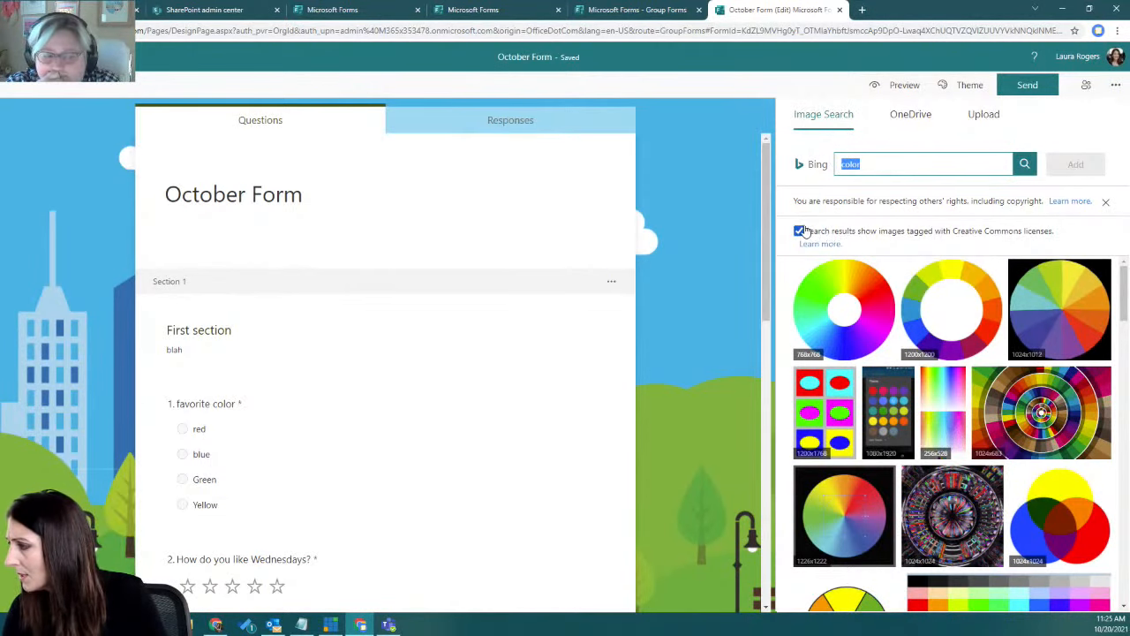
left_click(980, 117)
left_click_drag(457, 12, 0, 74)
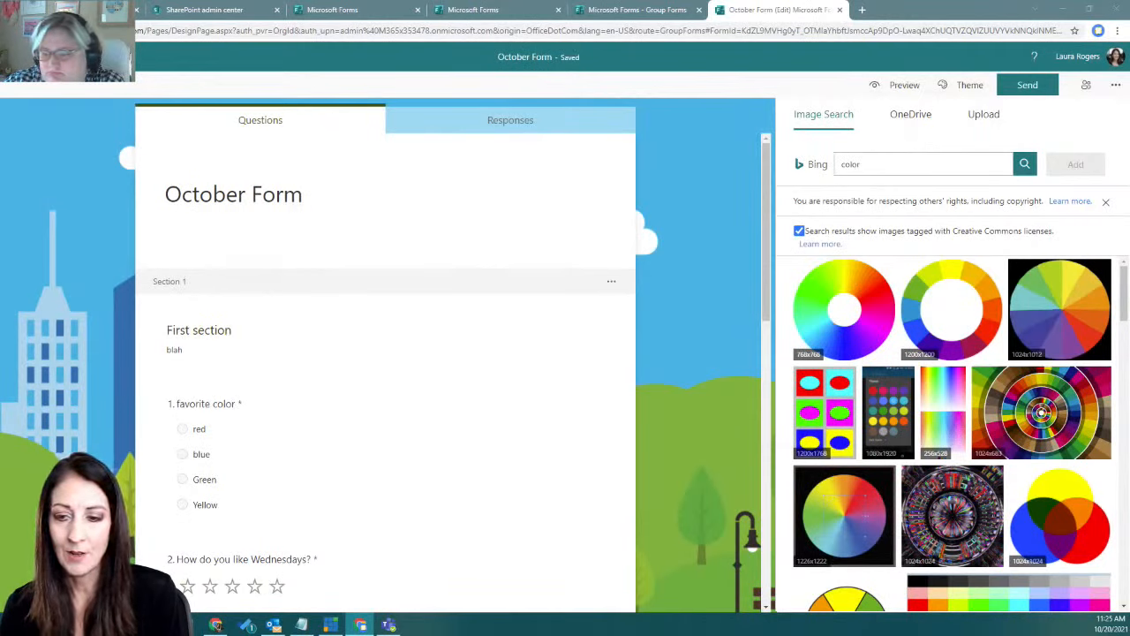
left_click(800, 289)
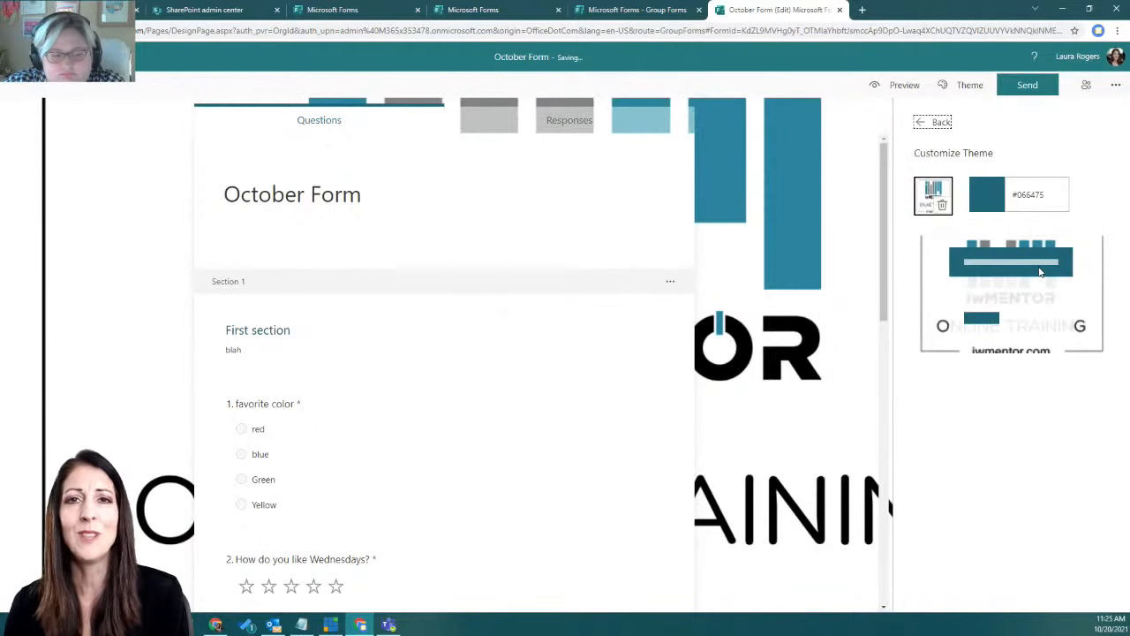
left_click(942, 206)
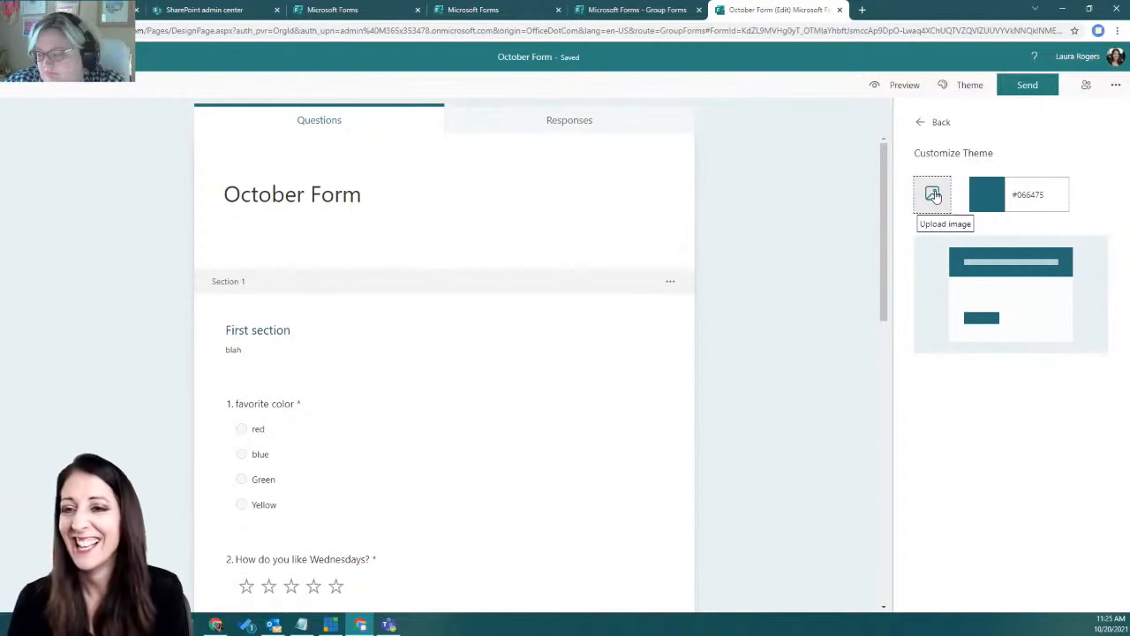
- Apply the illustrated theme with the orange and white bus on a city street to the form
left_click(927, 124)
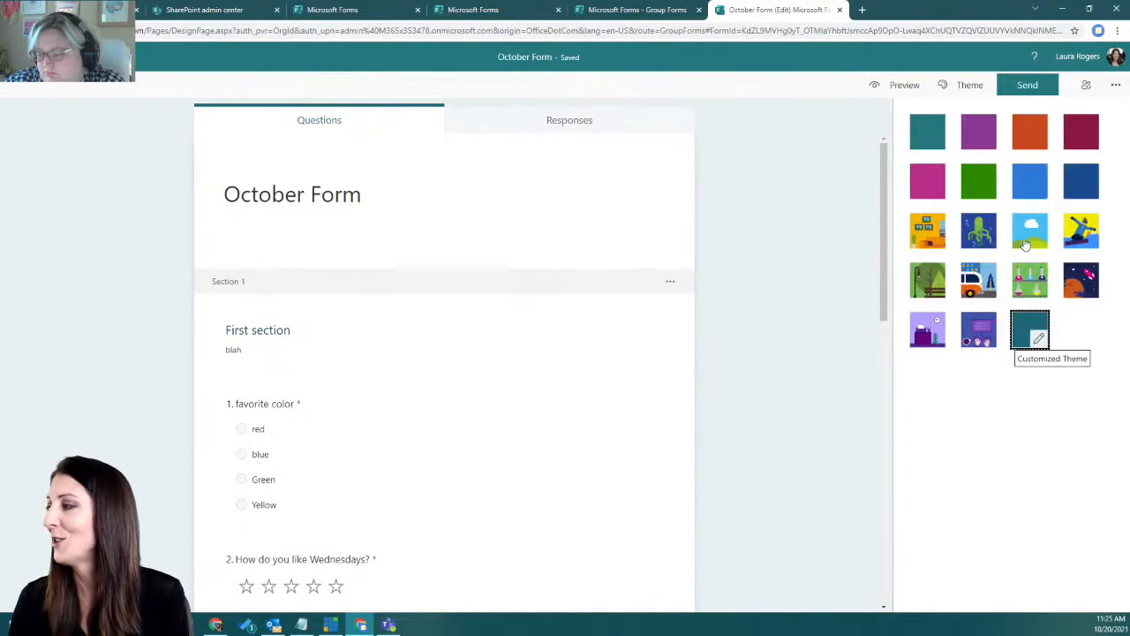
left_click(973, 282)
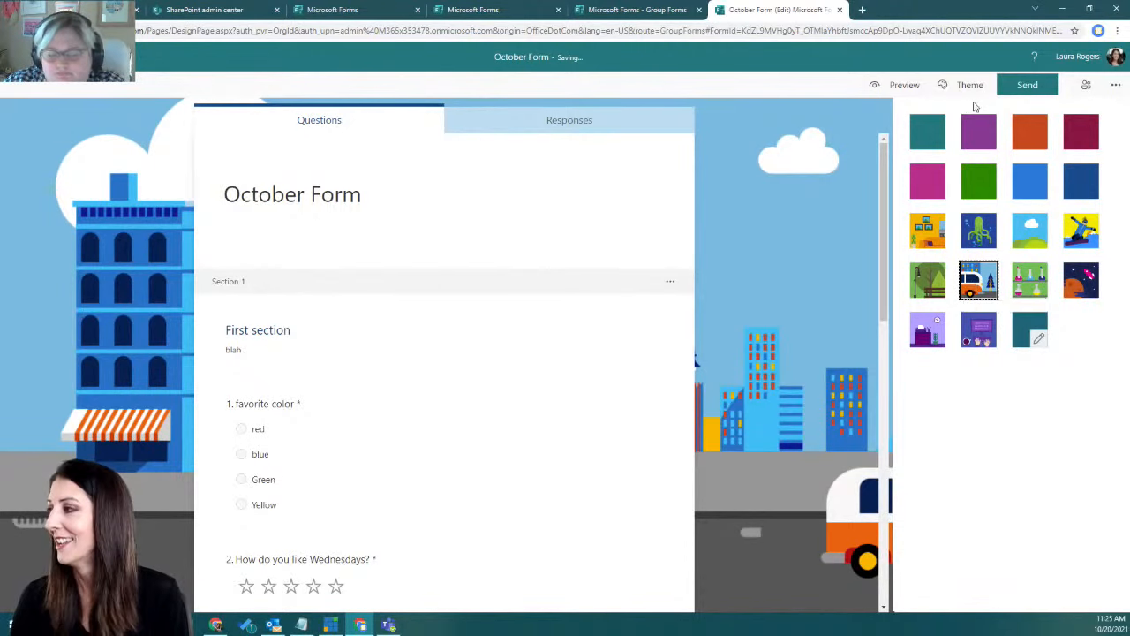
left_click(953, 85)
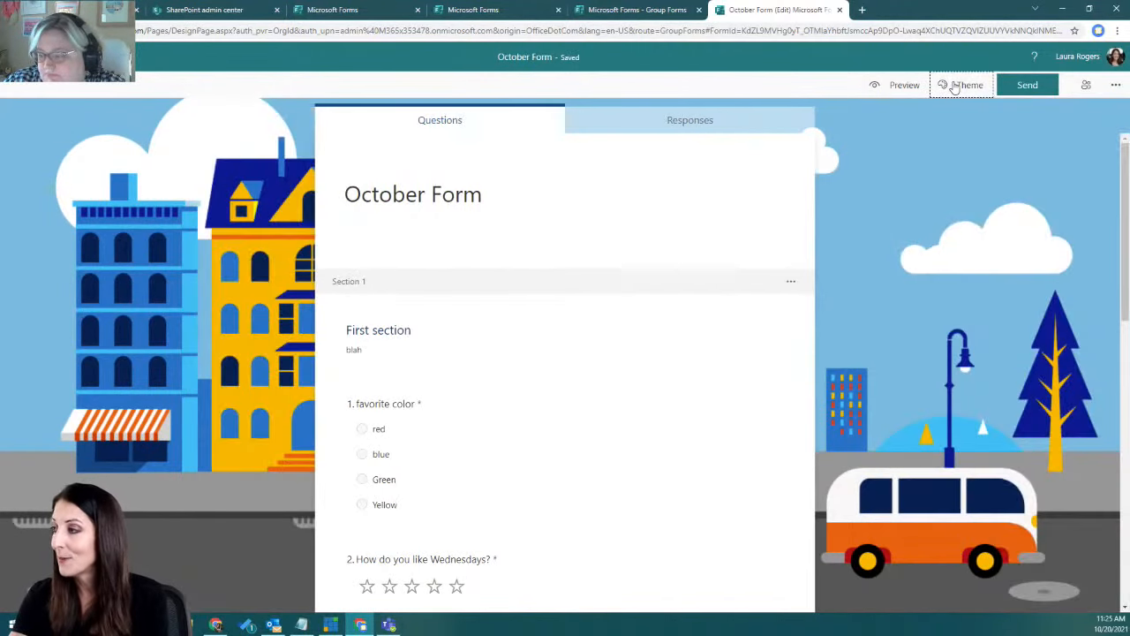
- Preview the themed form in both computer and mobile layouts, checking its questions, and return to editing
left_click(897, 85)
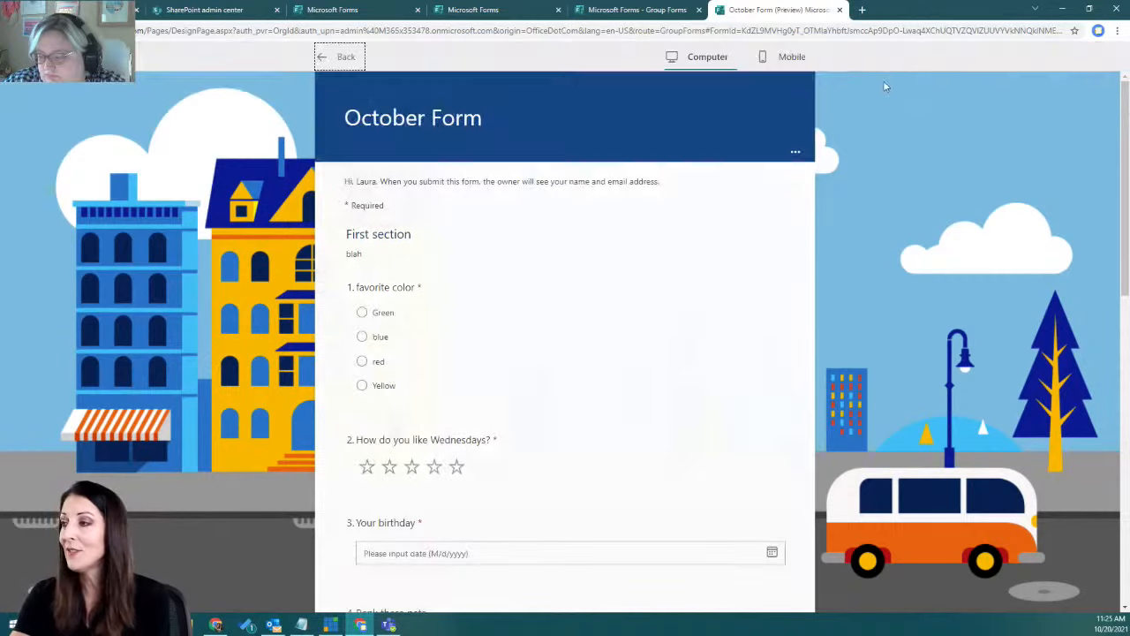
scroll(565, 156, "down", 5)
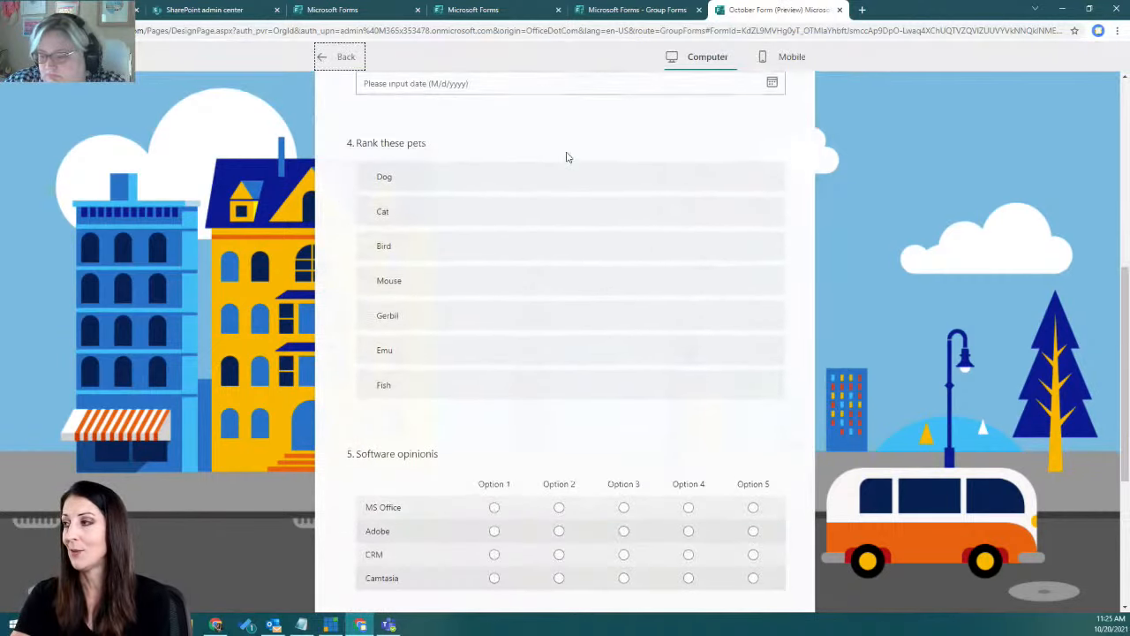
scroll(567, 157, "up", 5)
left_click(782, 58)
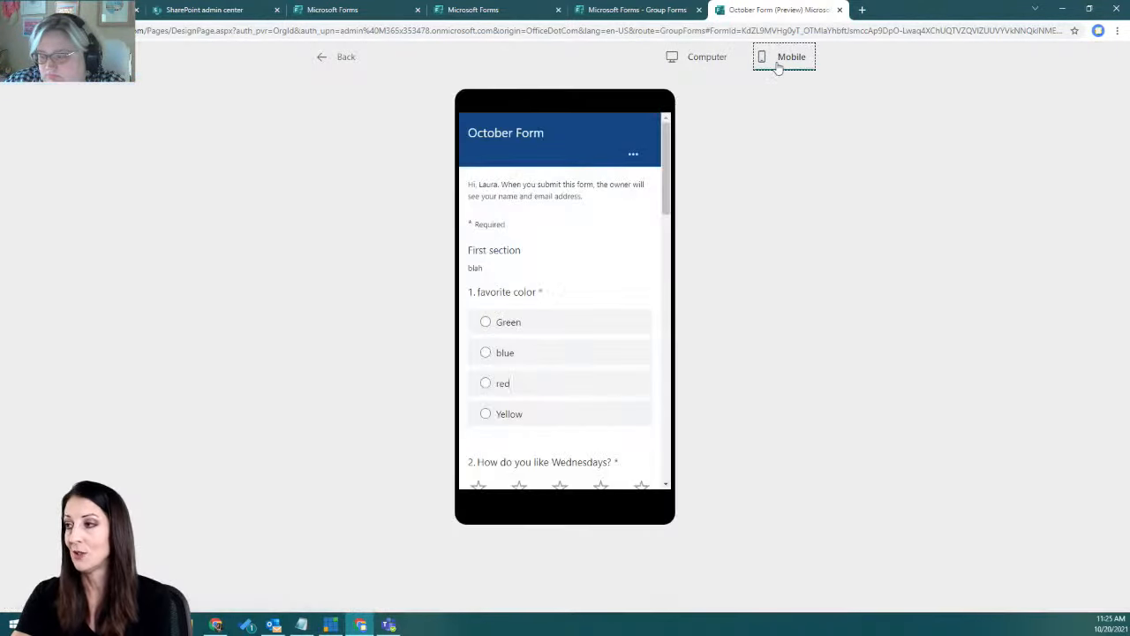
scroll(621, 235, "down", 10)
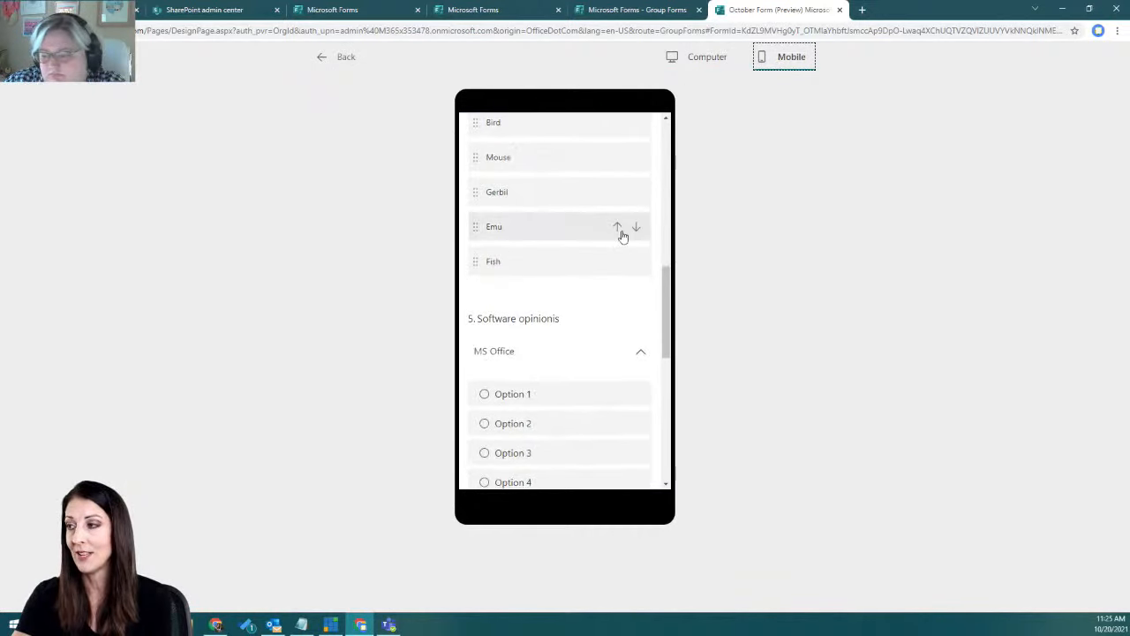
scroll(621, 235, "up", 10)
left_click(682, 54)
left_click(328, 60)
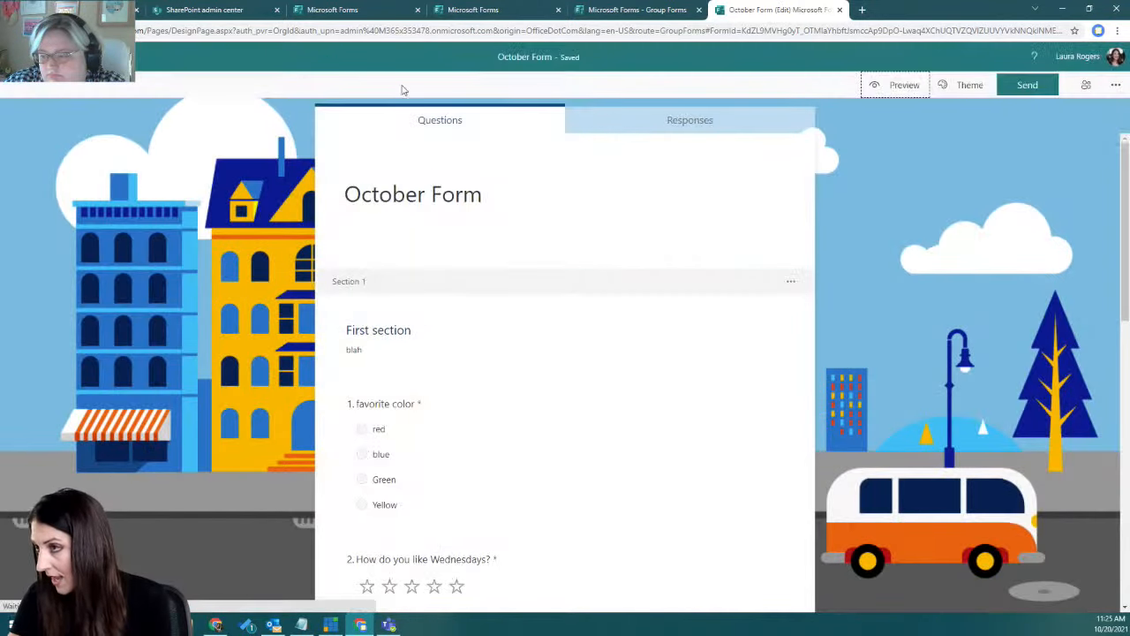
- Create a collaboration link to view and edit the form, restricted to specific people in the organization
left_click(1086, 86)
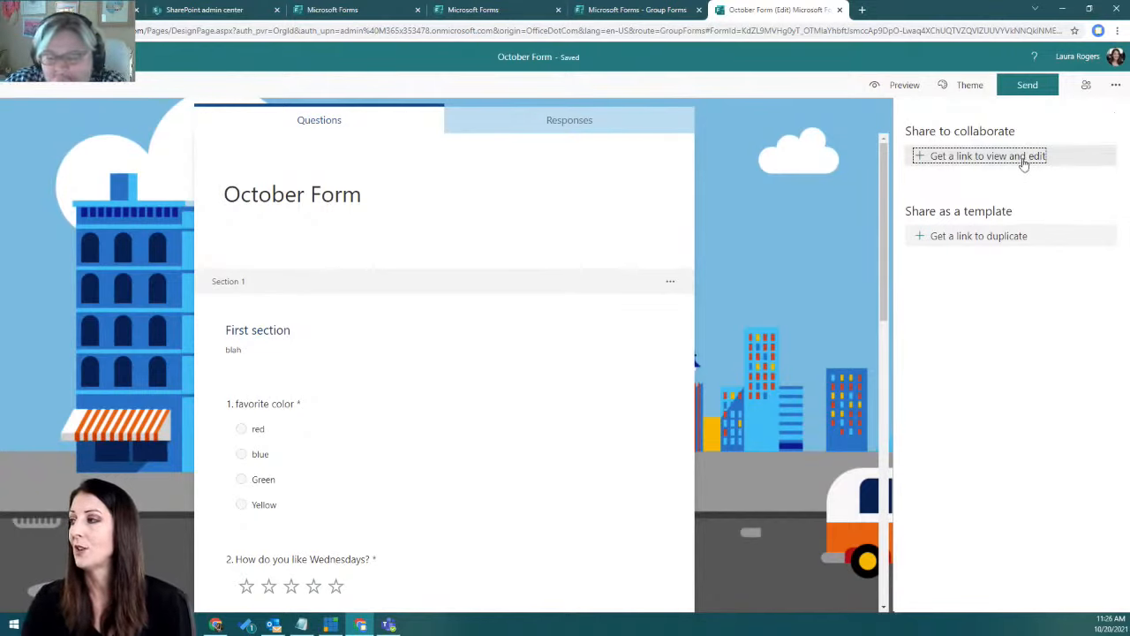
left_click(971, 156)
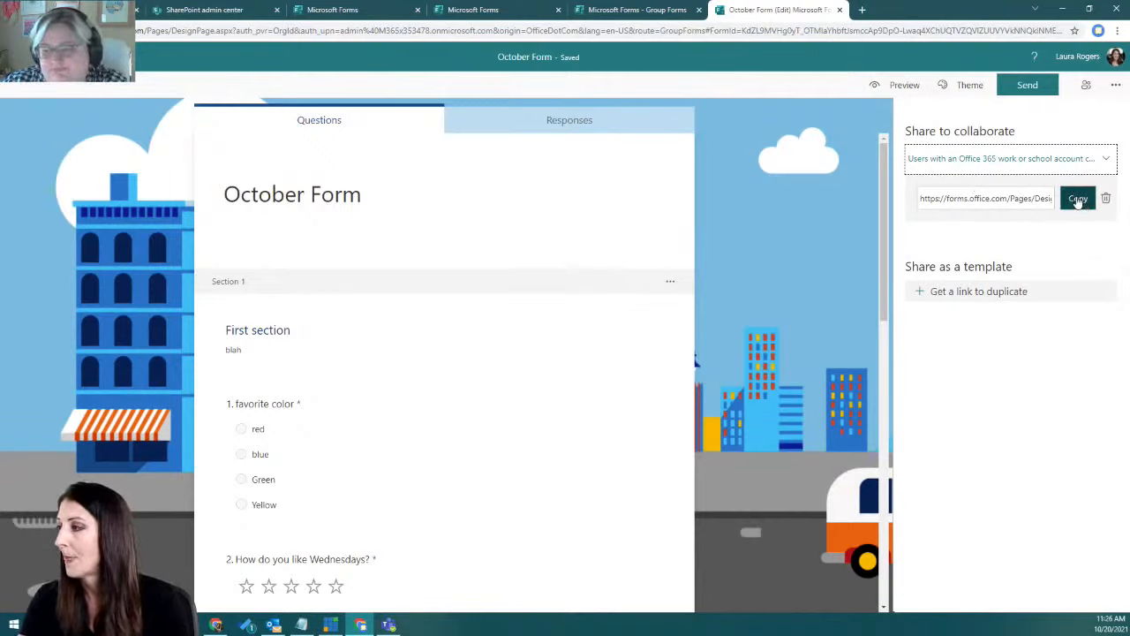
left_click(1097, 161)
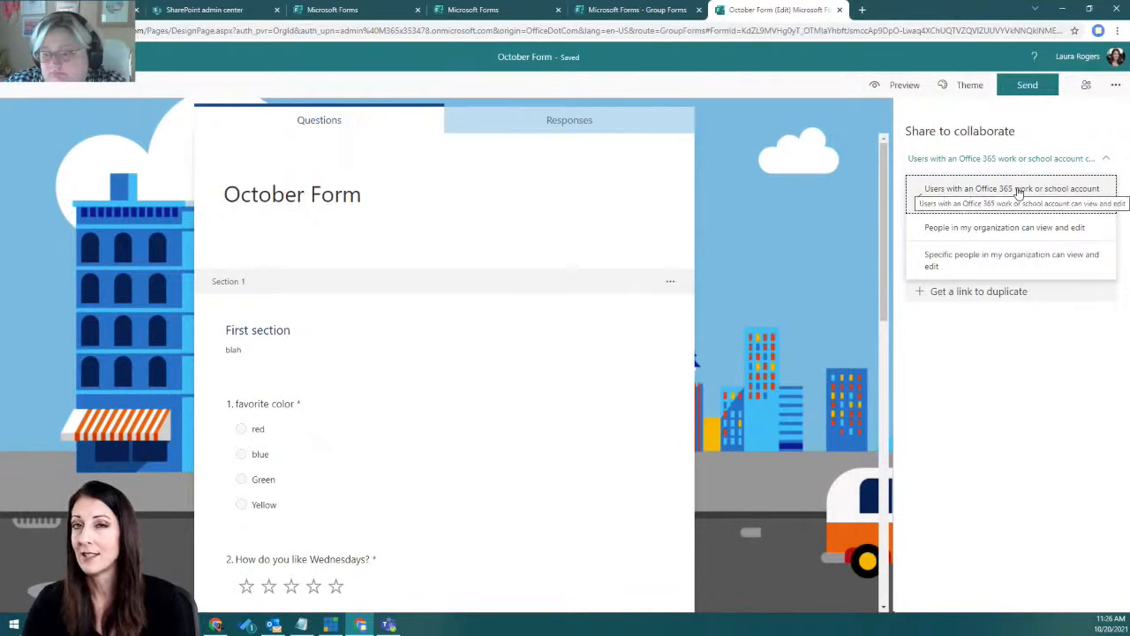
left_click(1033, 261)
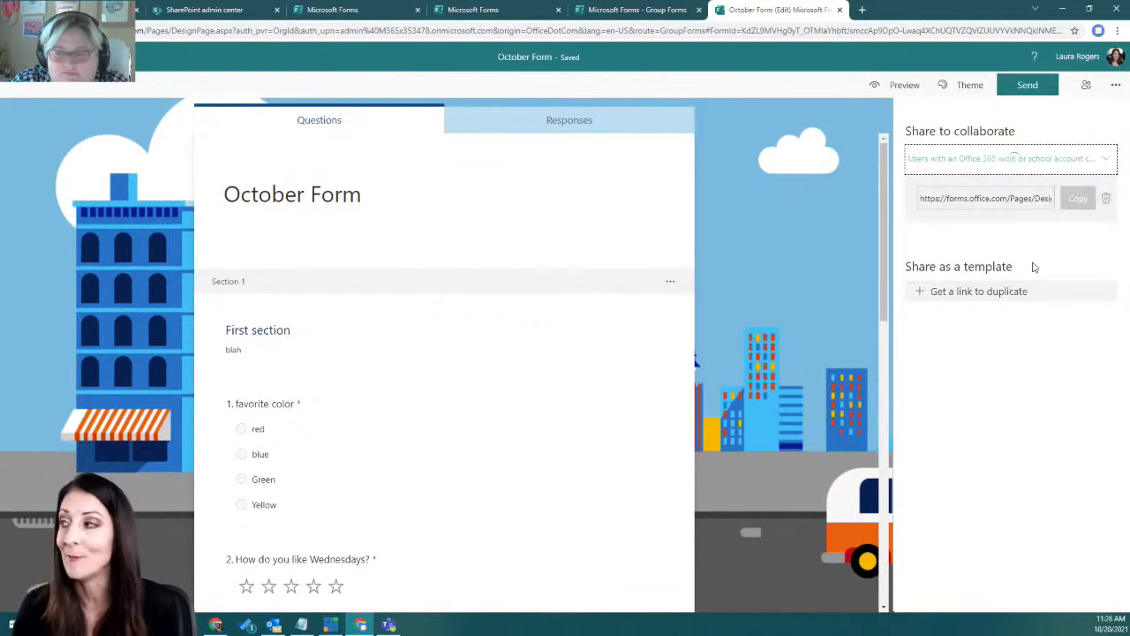
- Add a colleague from the organization as a collaborator on the form and copy the collaboration link
left_click(983, 182)
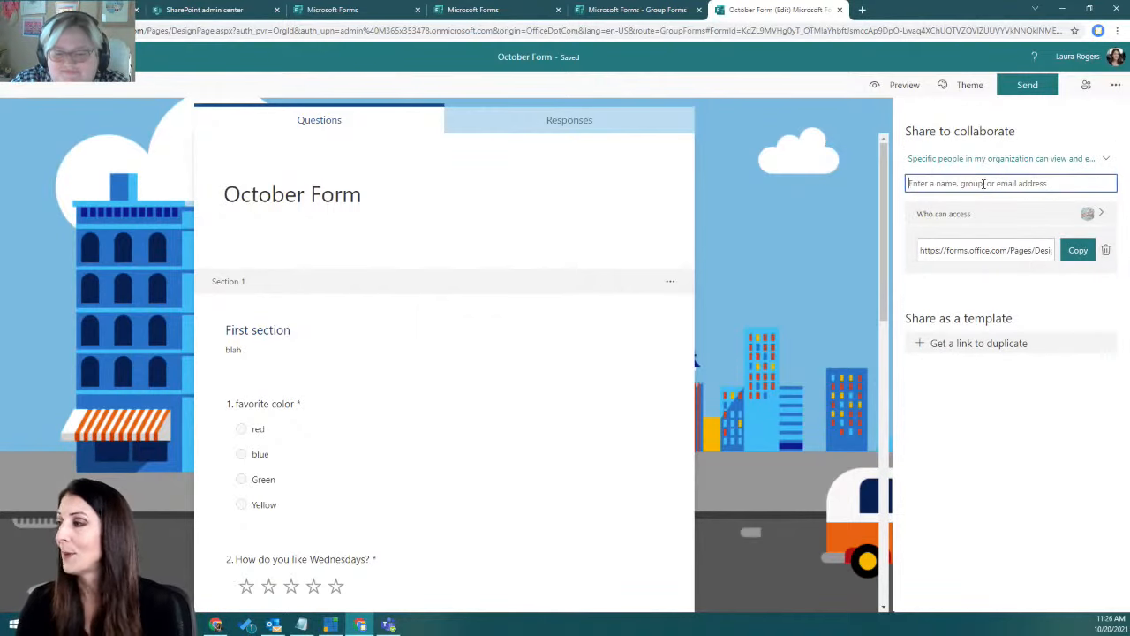
type("joelle")
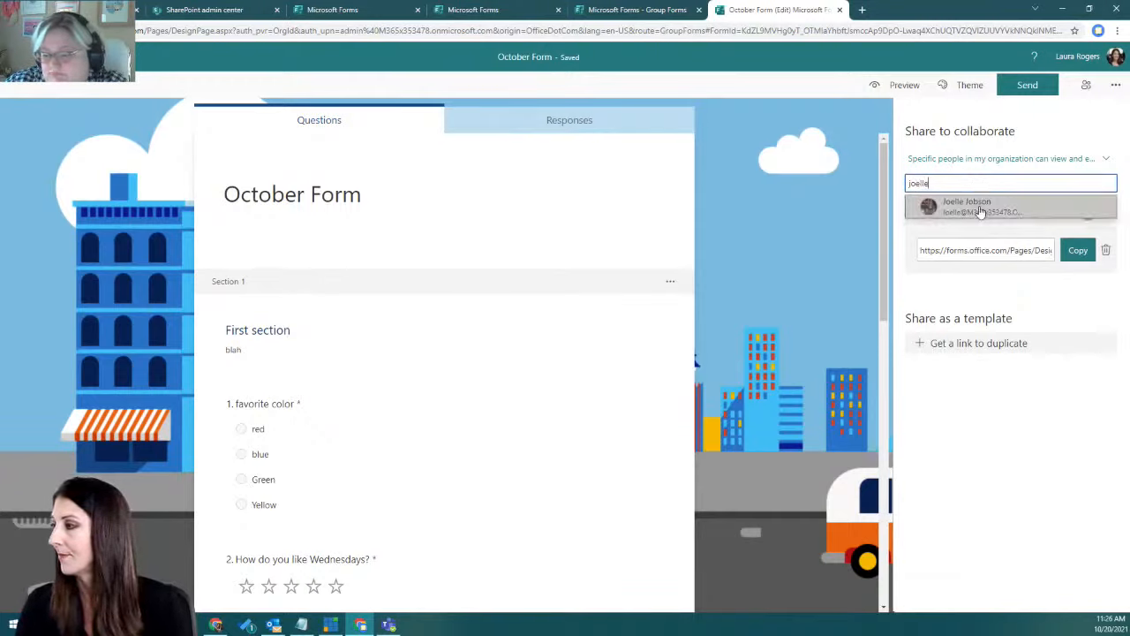
left_click(976, 210)
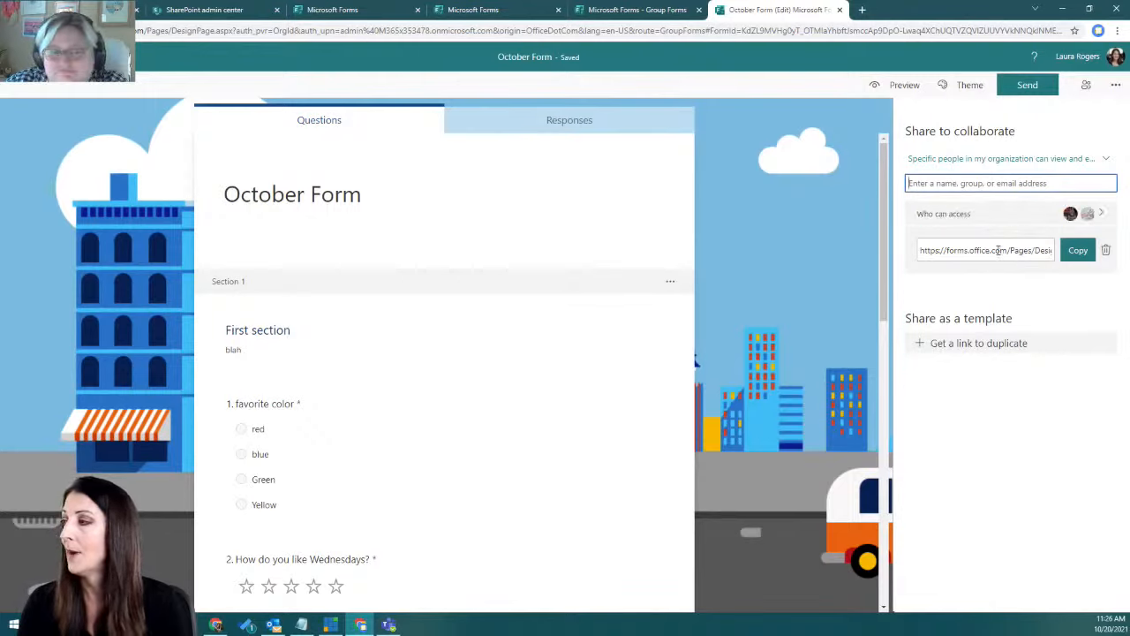
left_click(1077, 251)
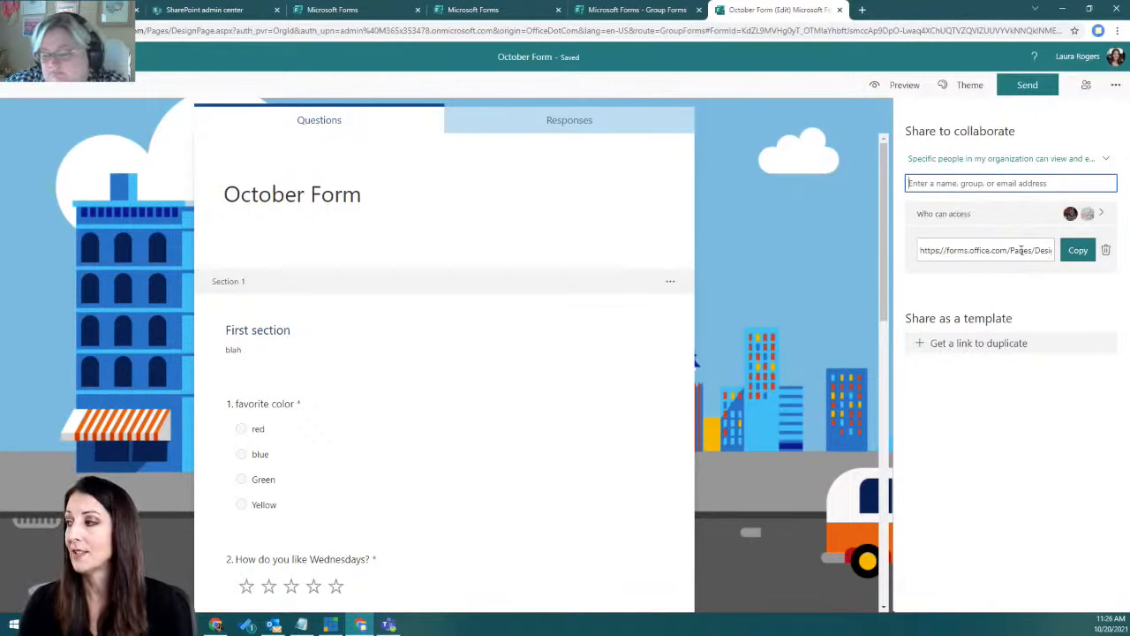
left_click(1076, 252)
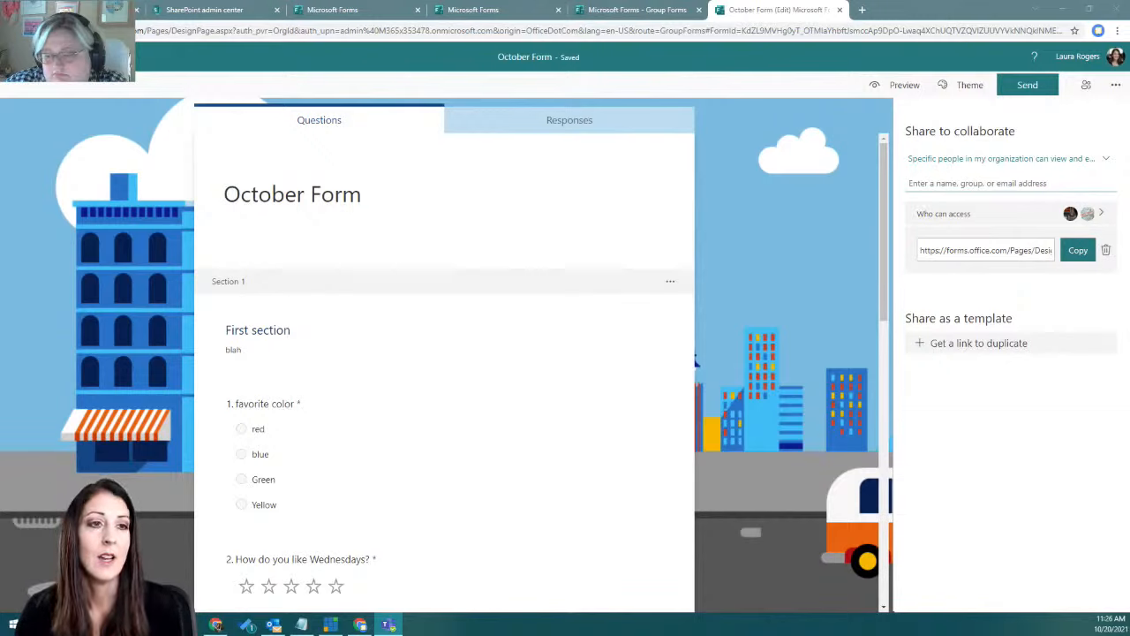
left_click(769, 249)
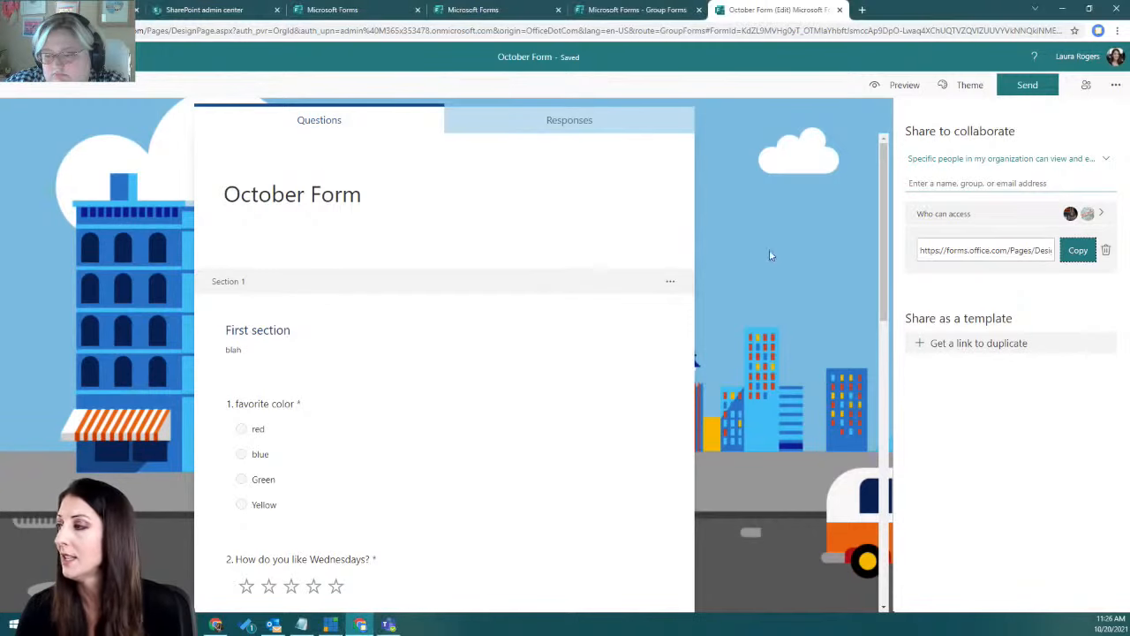
- Generate a link that lets others duplicate the form as a template, and close the sharing options
left_click(987, 351)
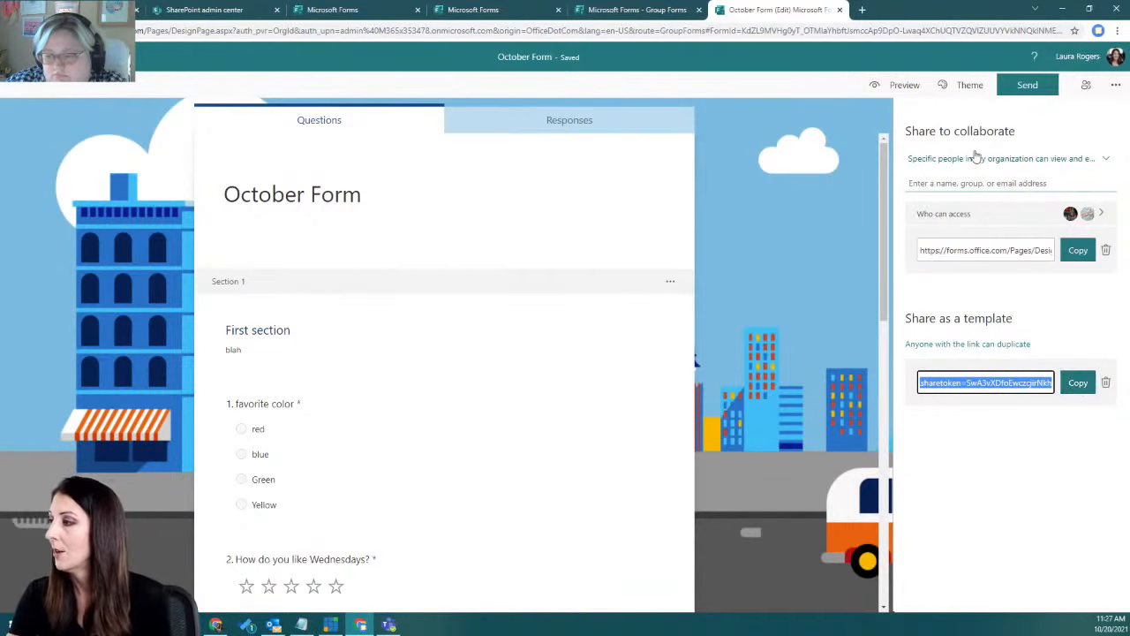
left_click(1089, 88)
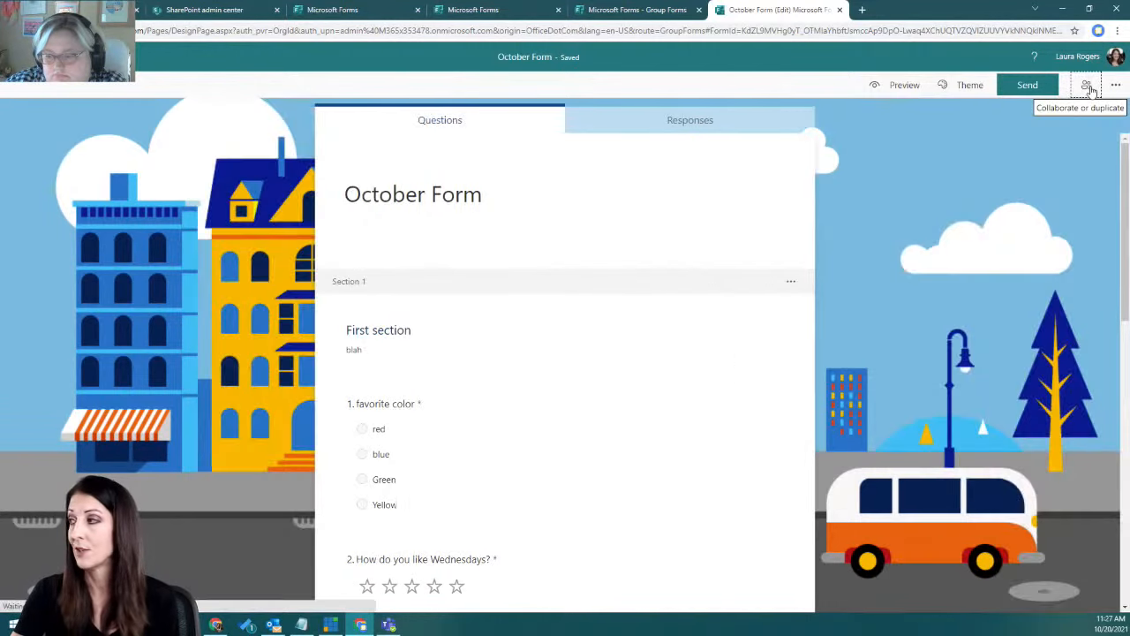
- In the form settings, allow one response per person and only people in the organization to respond, after trying the specific people option
left_click(1116, 86)
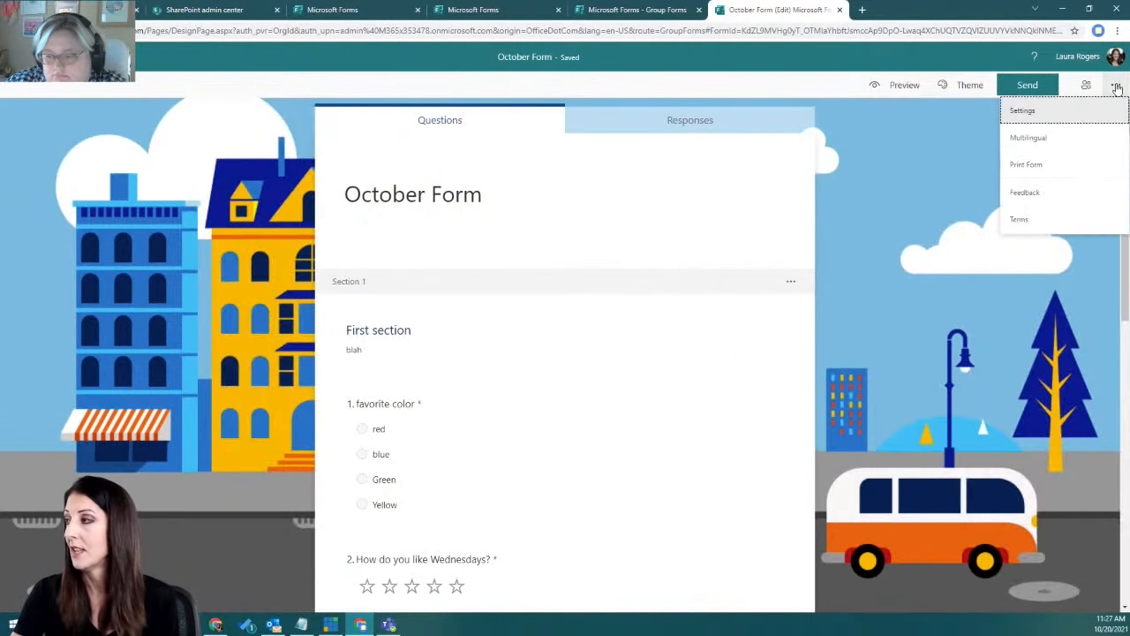
left_click(1051, 113)
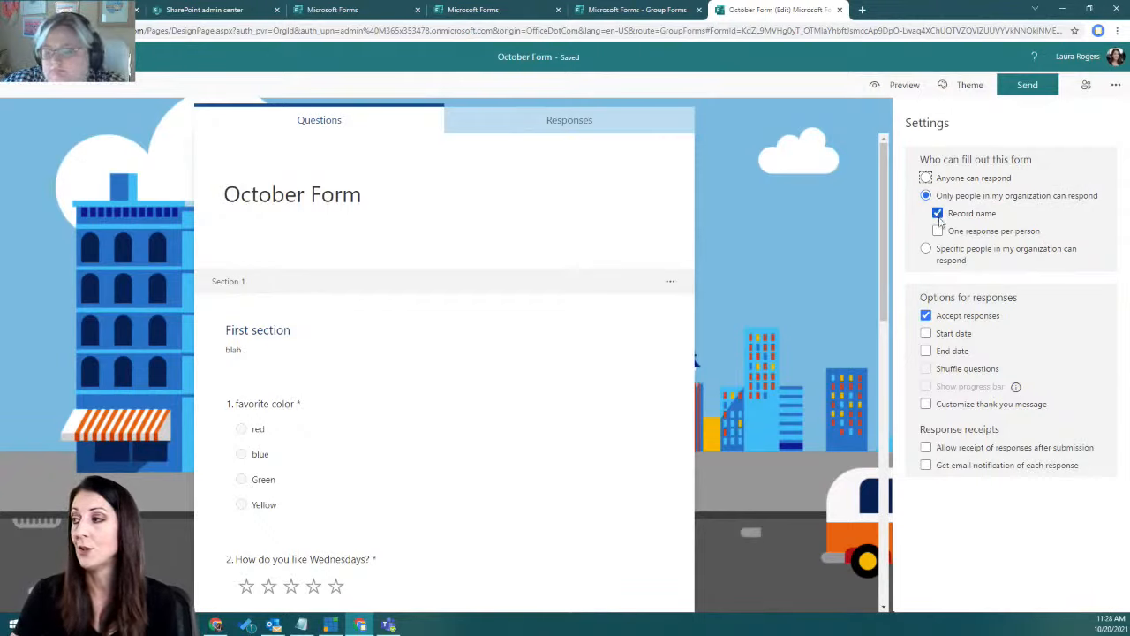
left_click(937, 231)
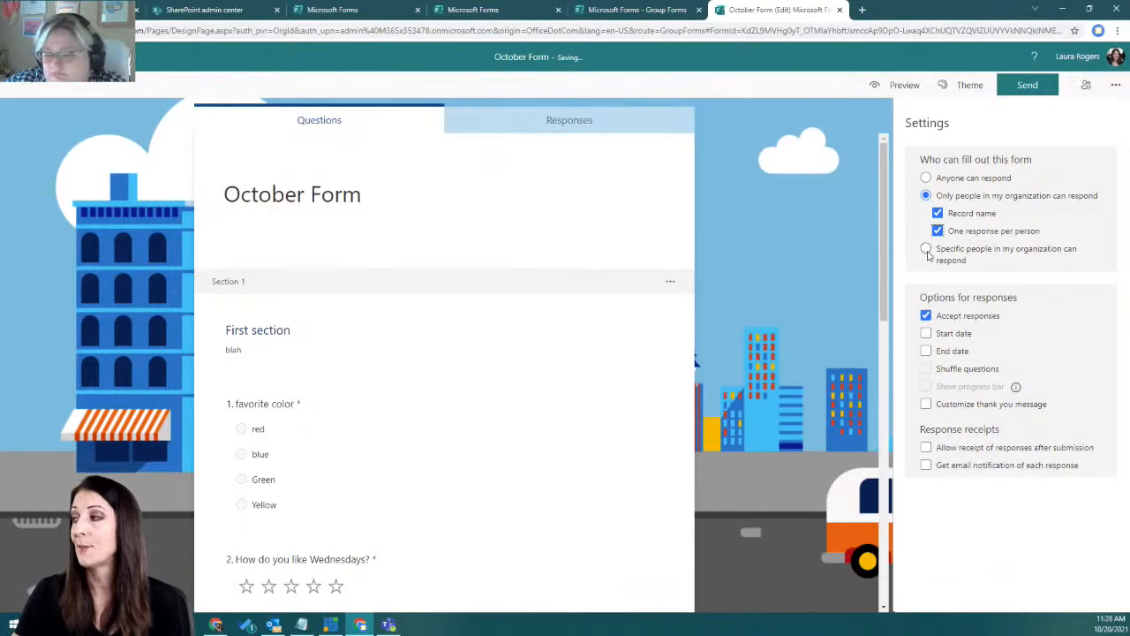
left_click(926, 250)
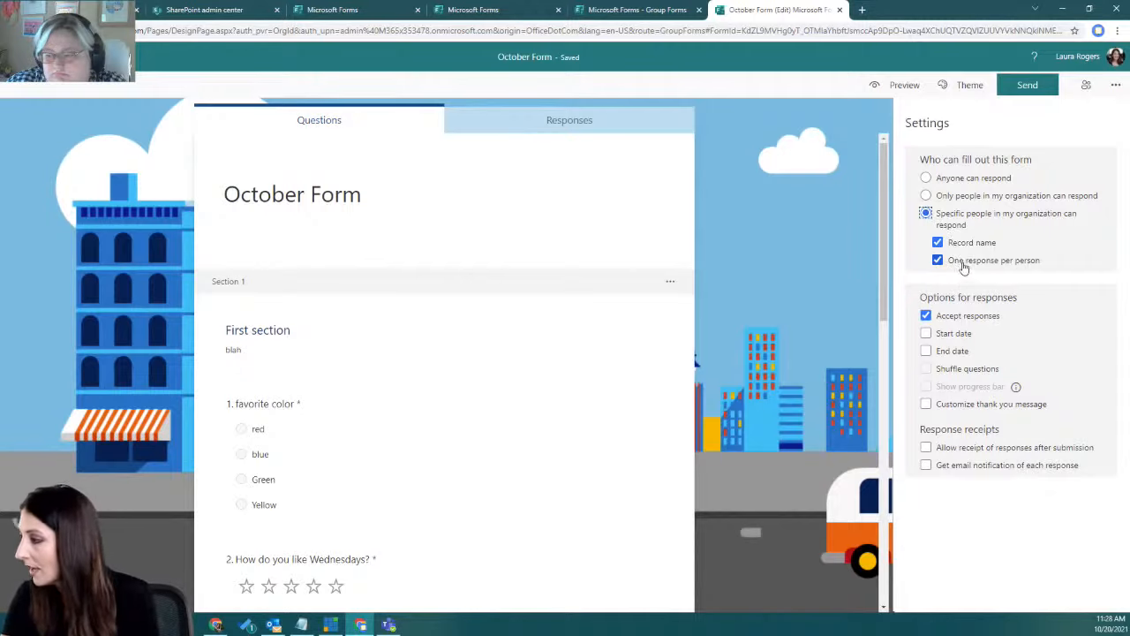
left_click(926, 196)
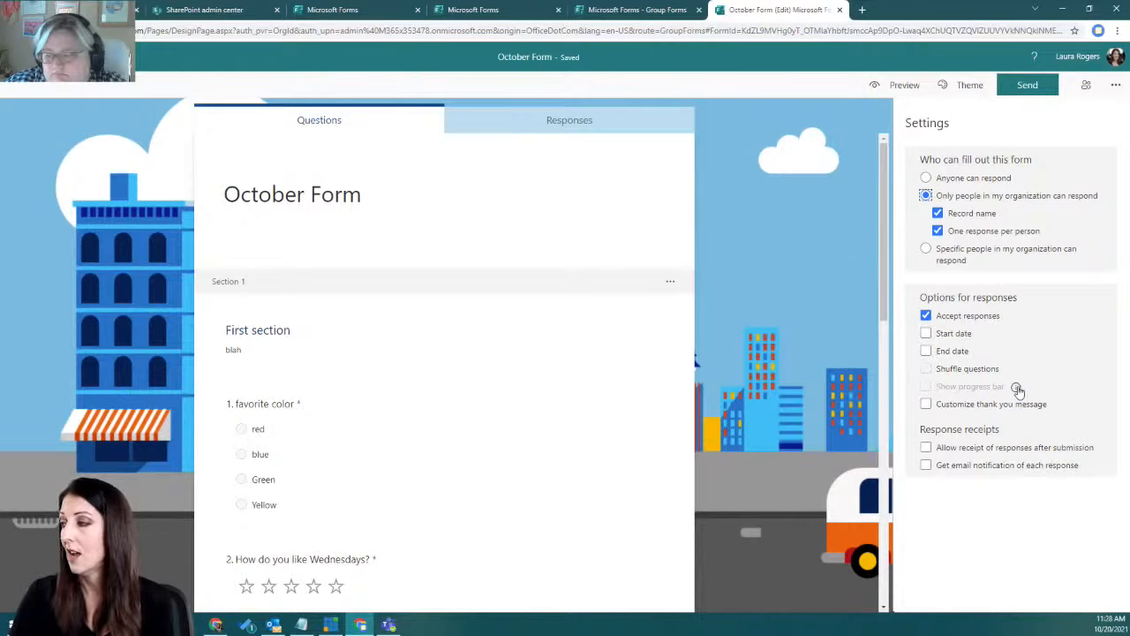
mouse_move(1016, 388)
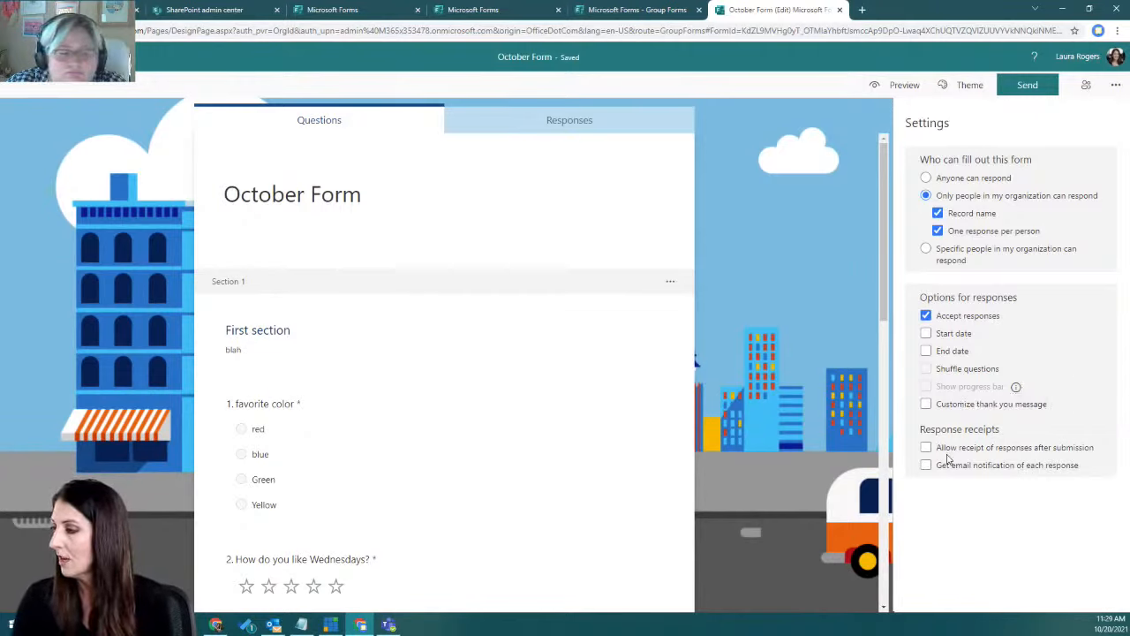
- Enable a customized thank you message and append "We appreciate you" to the default text
left_click(925, 404)
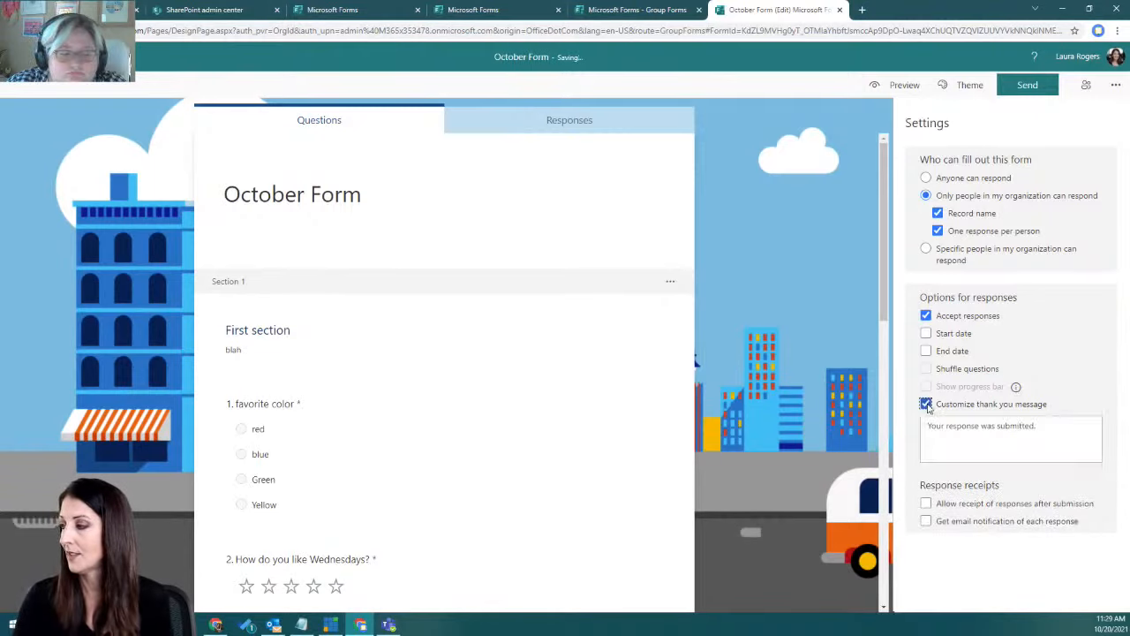
triple_click(1067, 425)
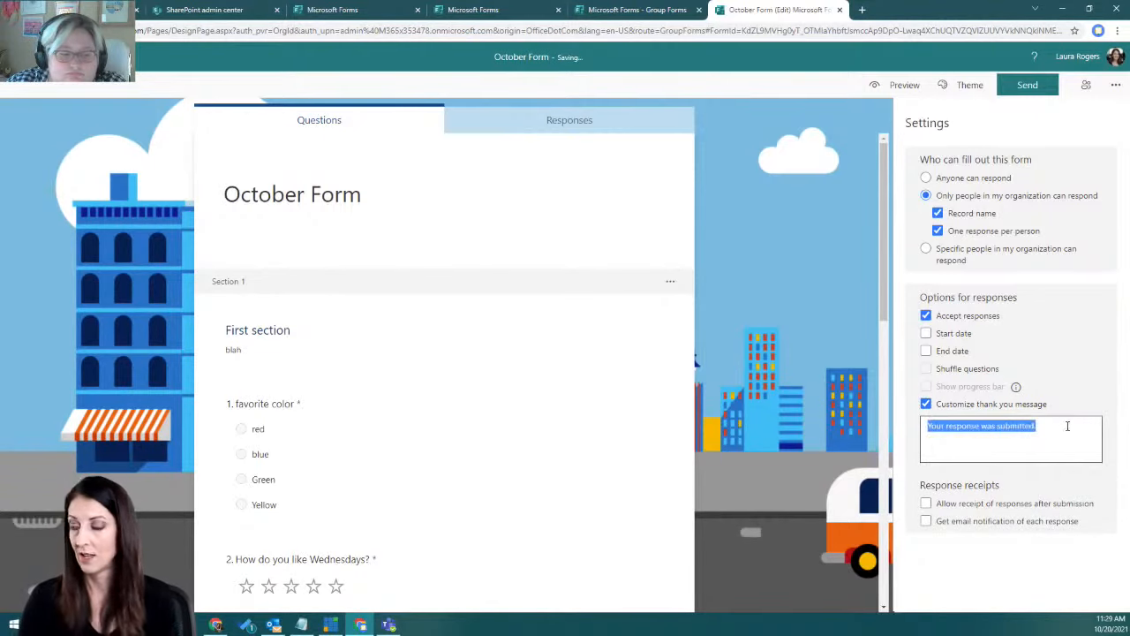
left_click(1051, 433)
type("We appreciate you")
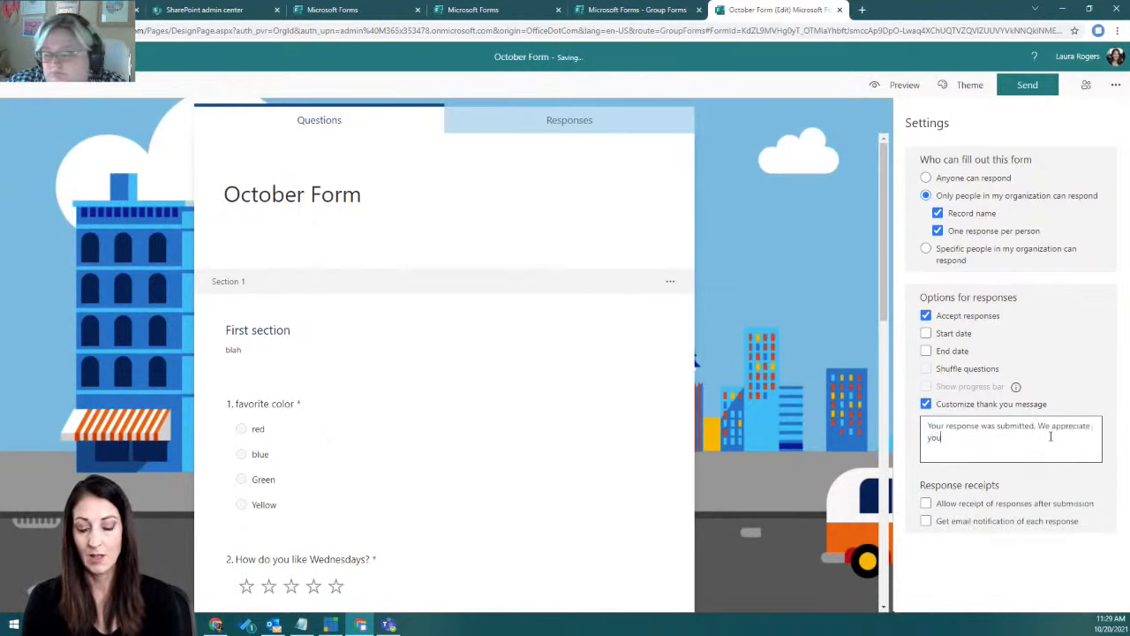
- End the thank you message with an exclamation mark, then shorten the form's response link and copy it for sharing in another window
type(".")
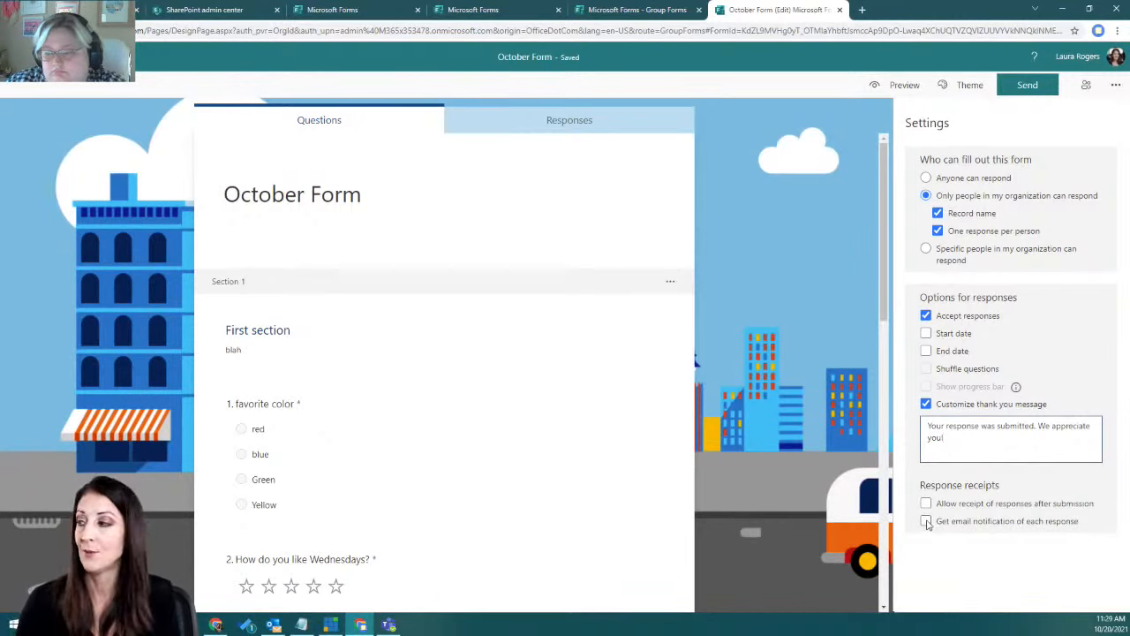
left_click(1027, 86)
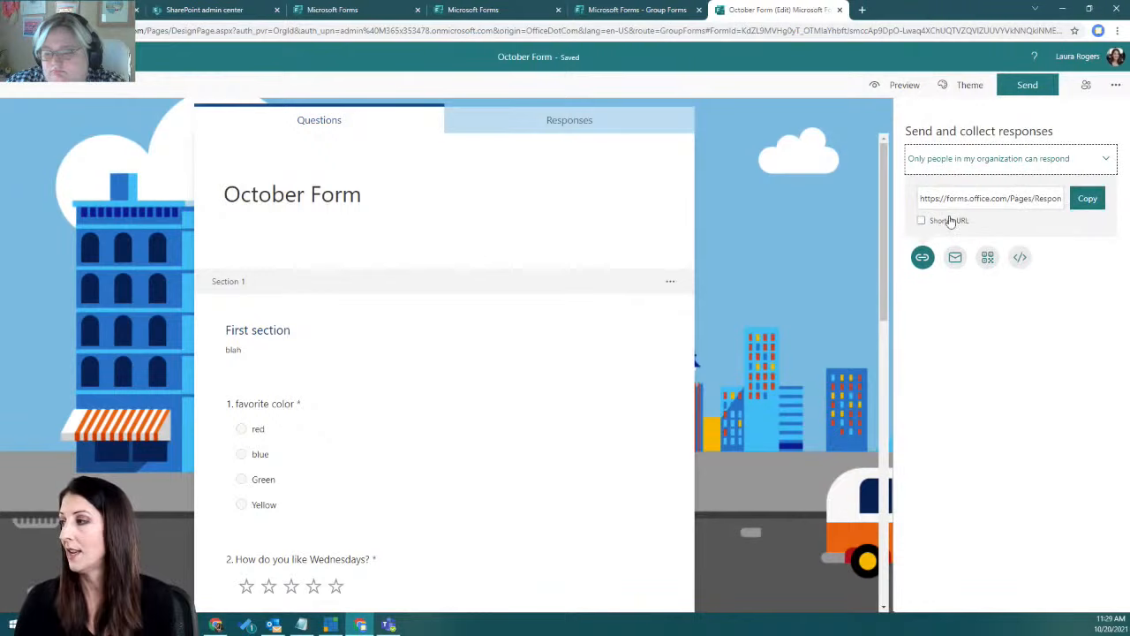
left_click(921, 220)
left_click(1100, 200)
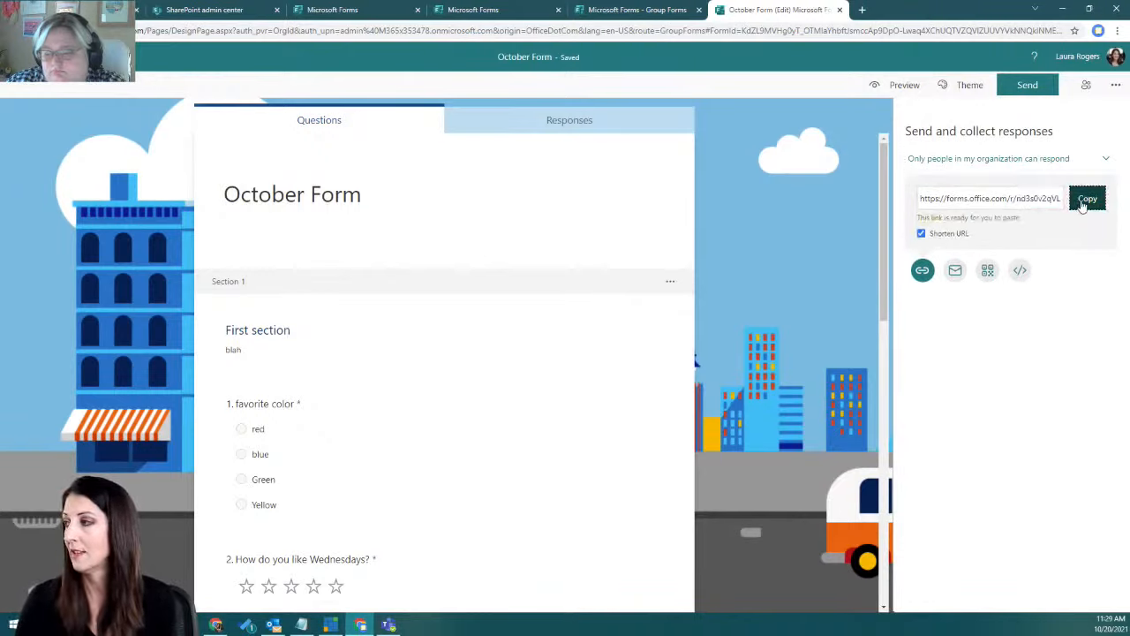
key("alt+Tab")
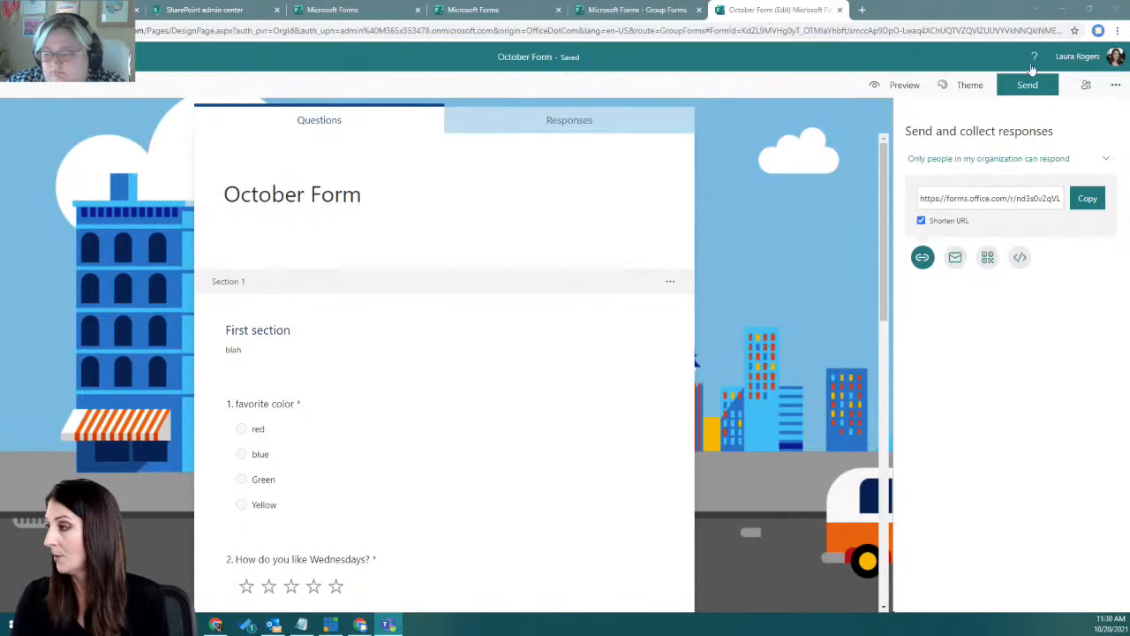
- Open the form's print preview, look through all its pages, and close it without printing
left_click(1116, 85)
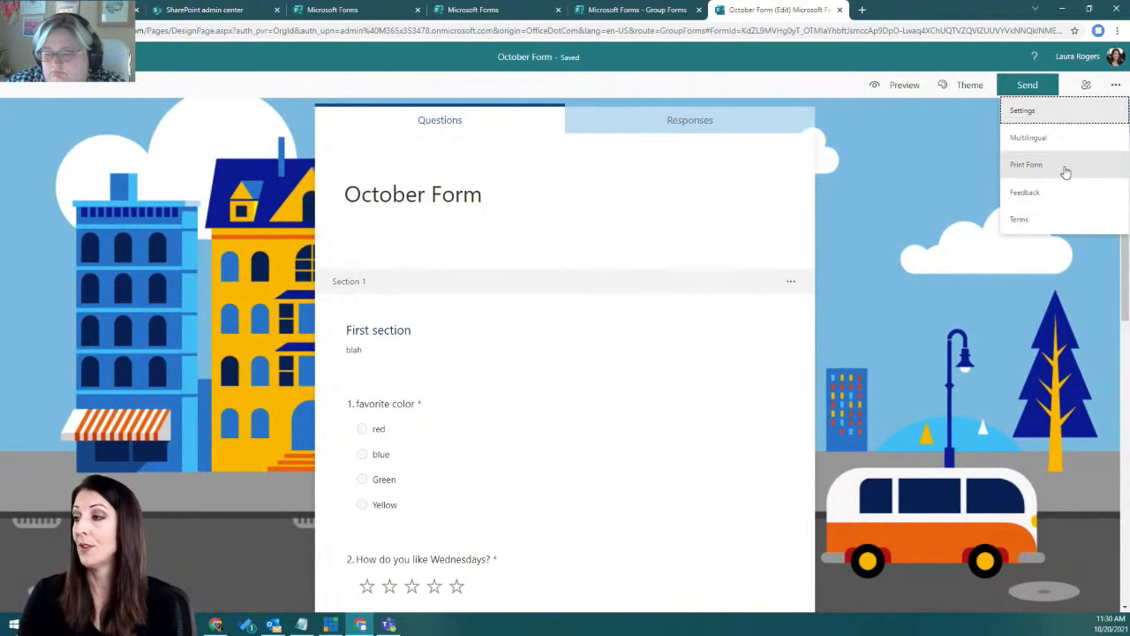
left_click(1065, 171)
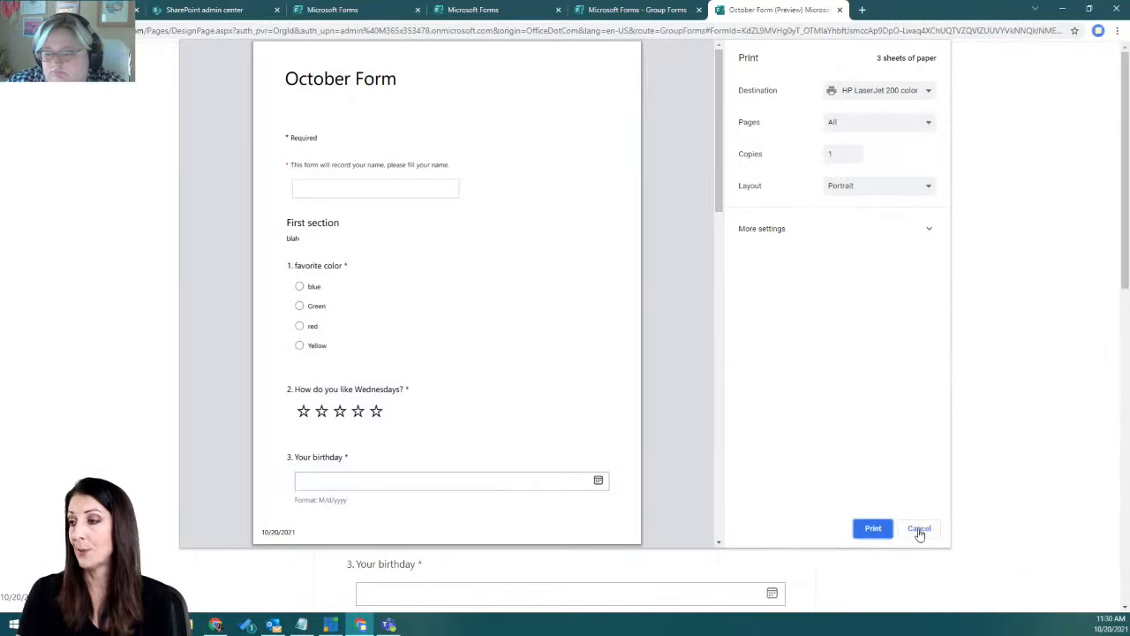
scroll(614, 296, "down", 2)
scroll(614, 296, "down", 5)
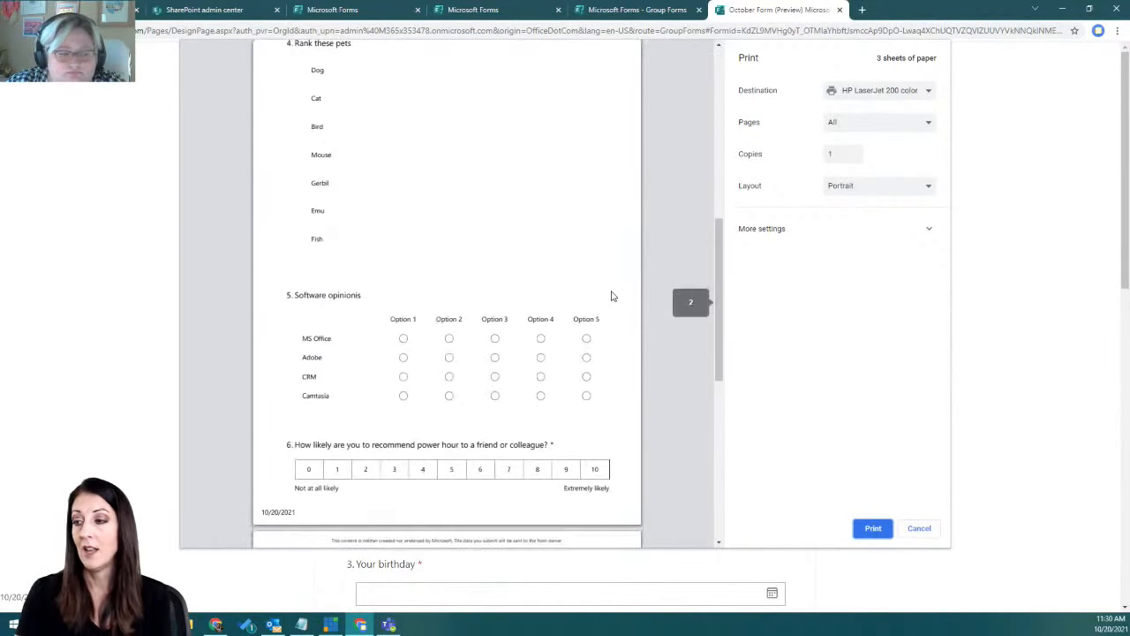
scroll(614, 296, "down", 4)
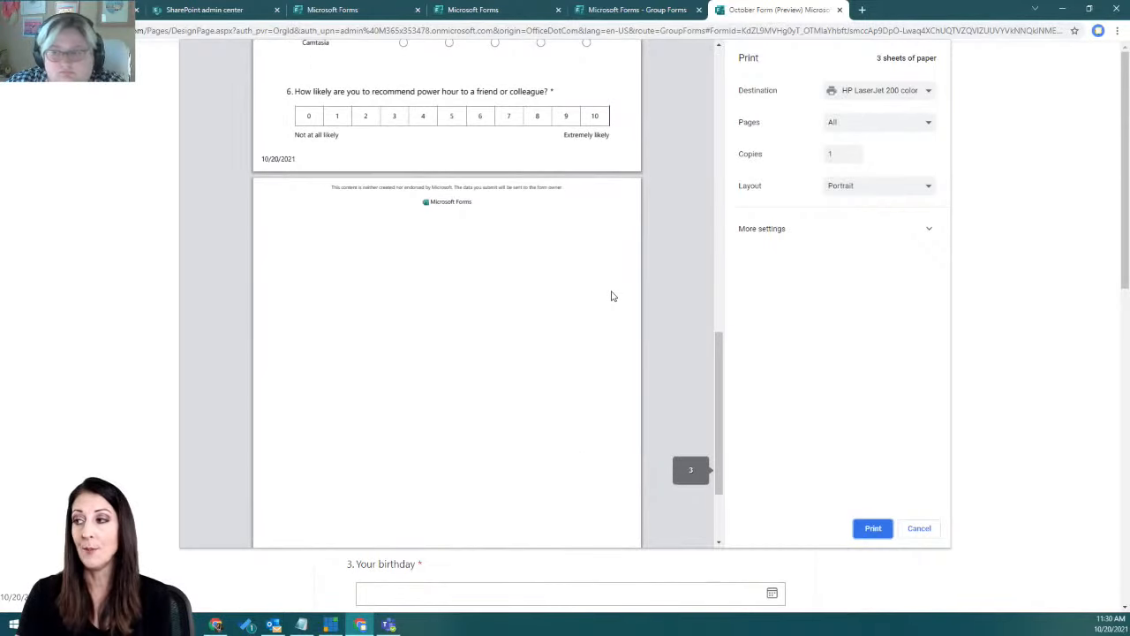
scroll(614, 296, "down", 2)
scroll(614, 295, "up", 10)
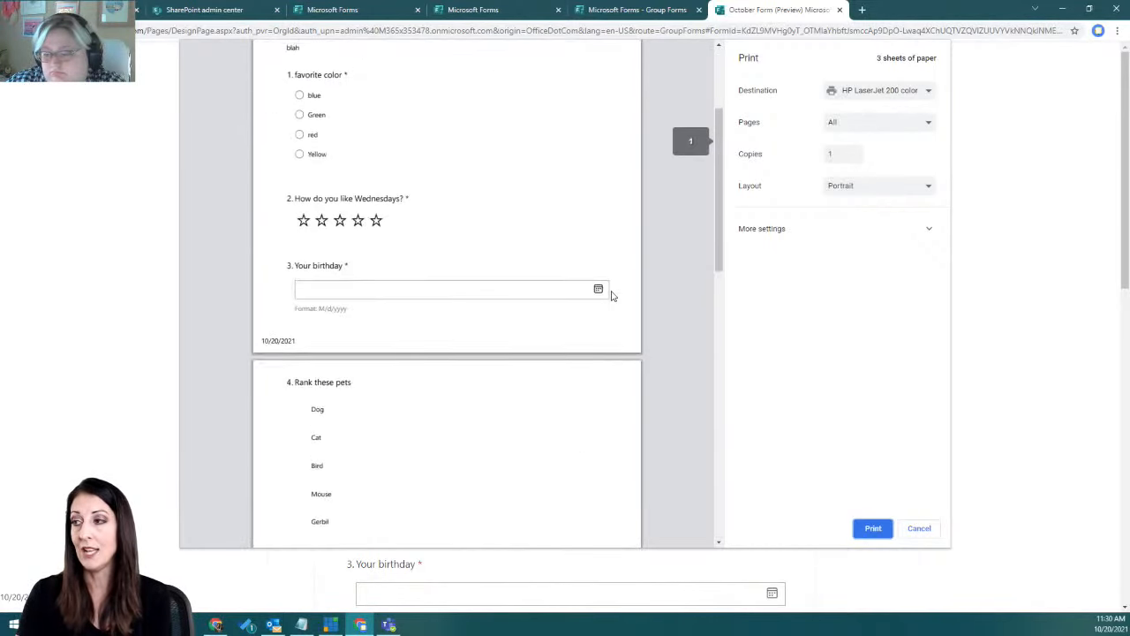
scroll(614, 296, "up", 2)
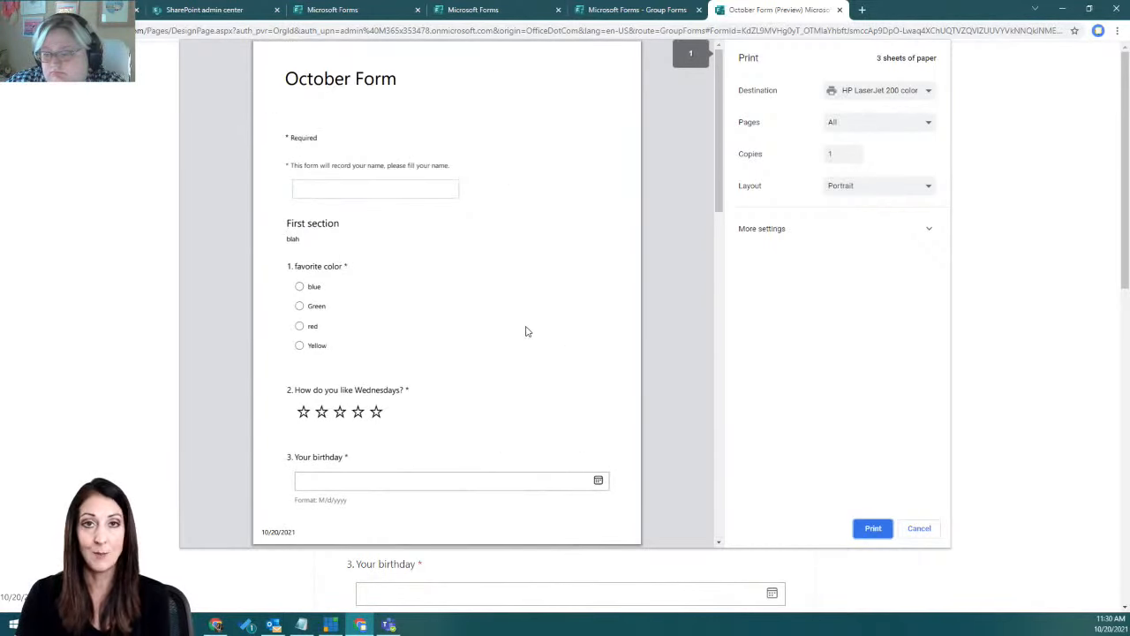
left_click(919, 528)
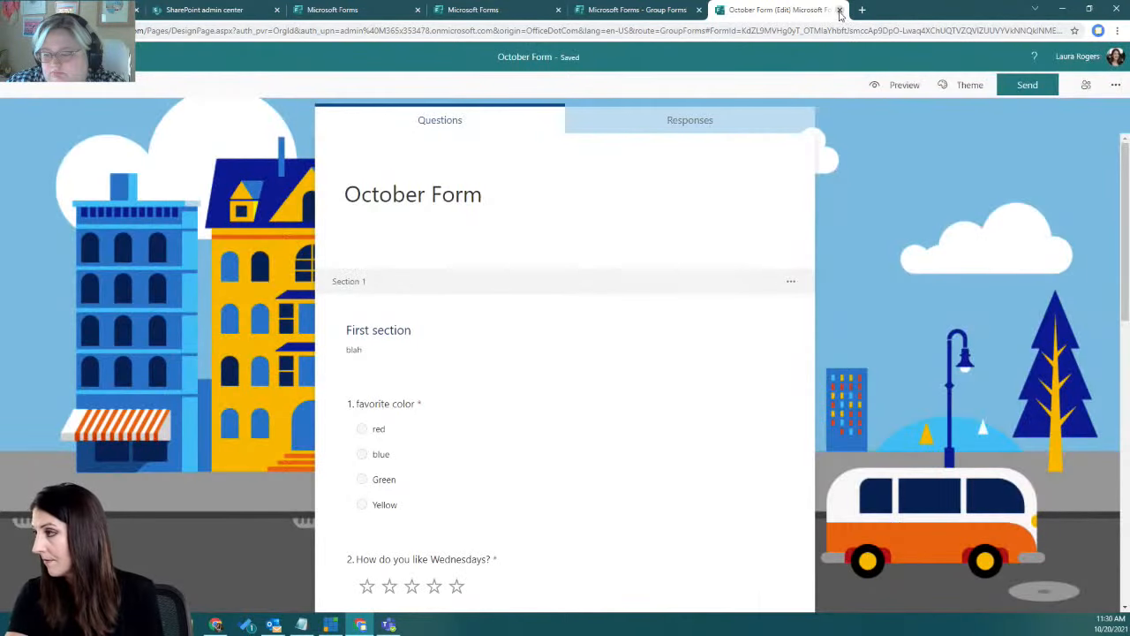
- Set the October Form's settings so that anyone can respond
left_click(1109, 92)
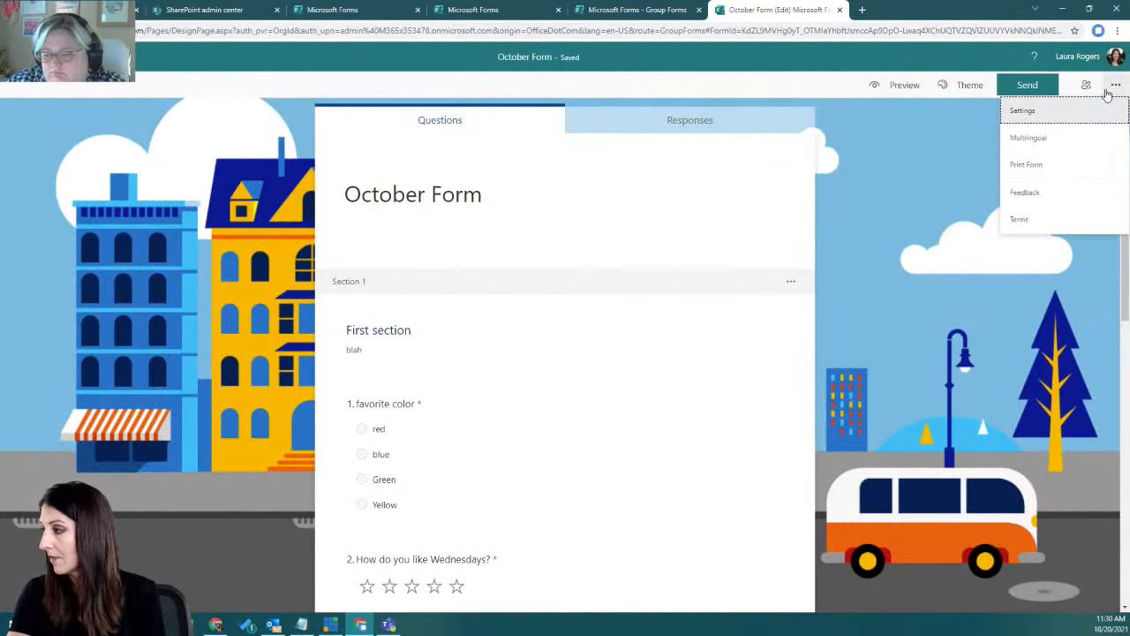
left_click(1049, 115)
left_click(926, 177)
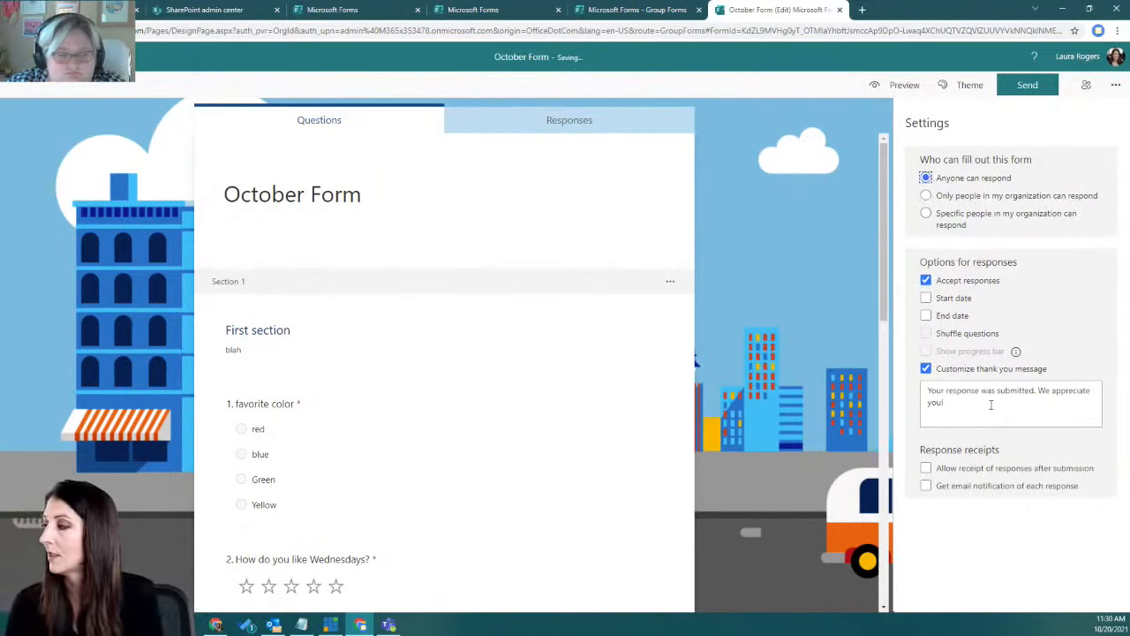
- Shorten the October Form's response link, copy it, and switch to Teams
left_click(1028, 89)
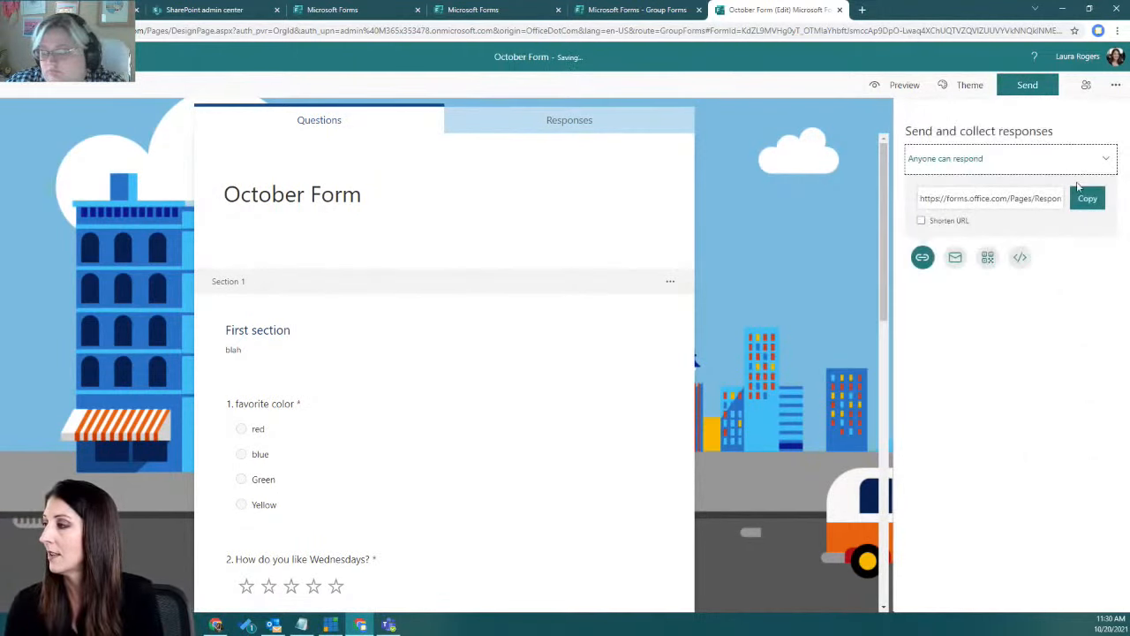
left_click(938, 221)
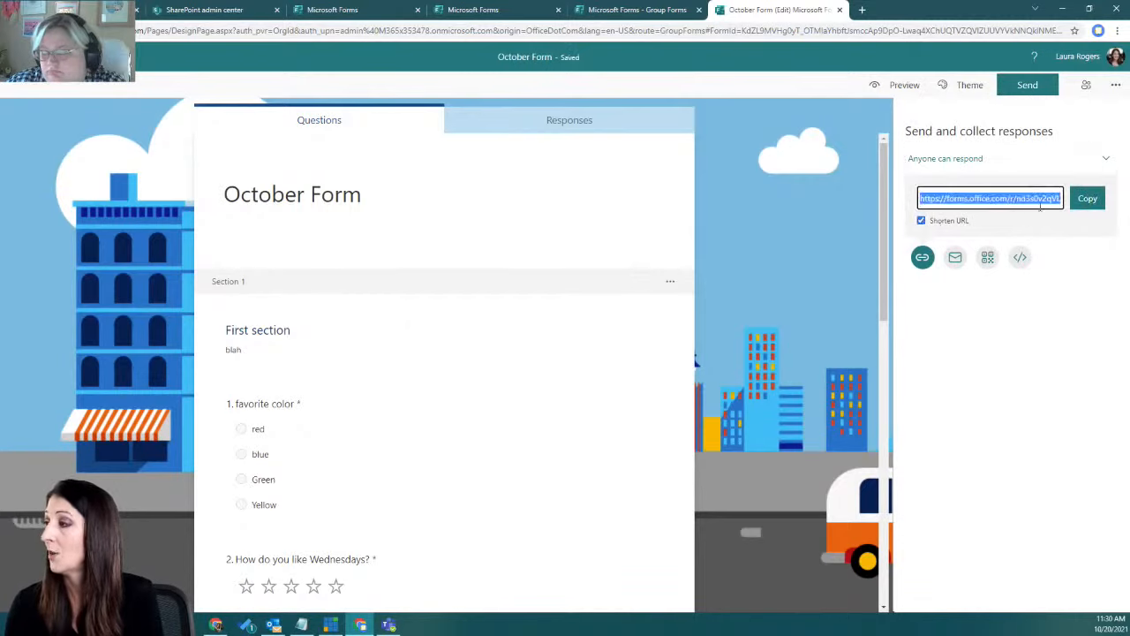
left_click(1077, 201)
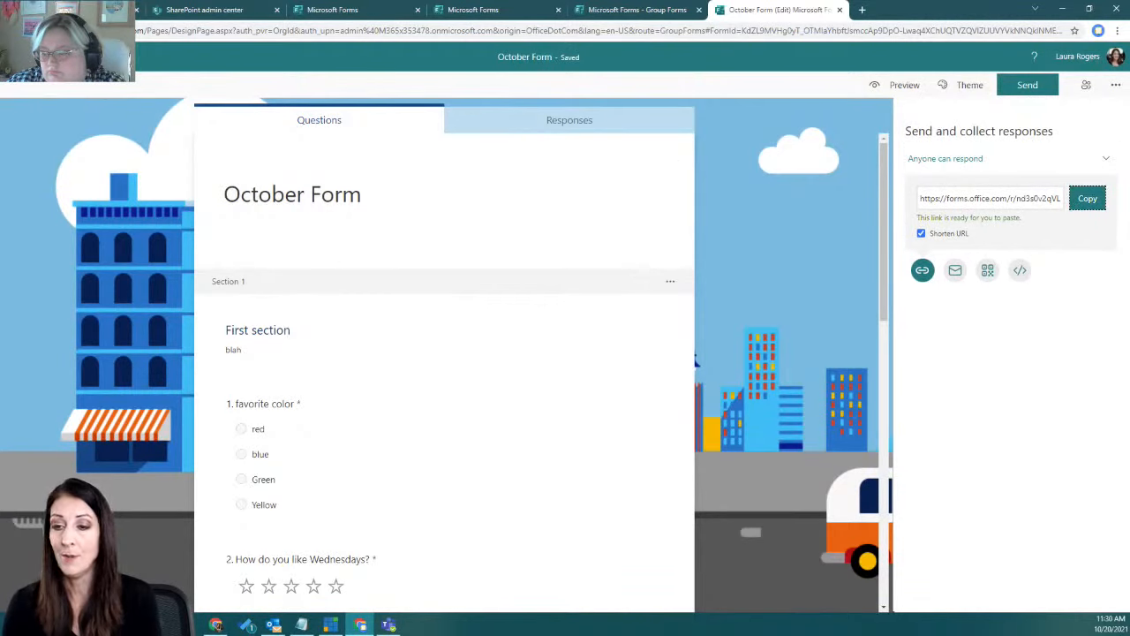
key("alt+Tab")
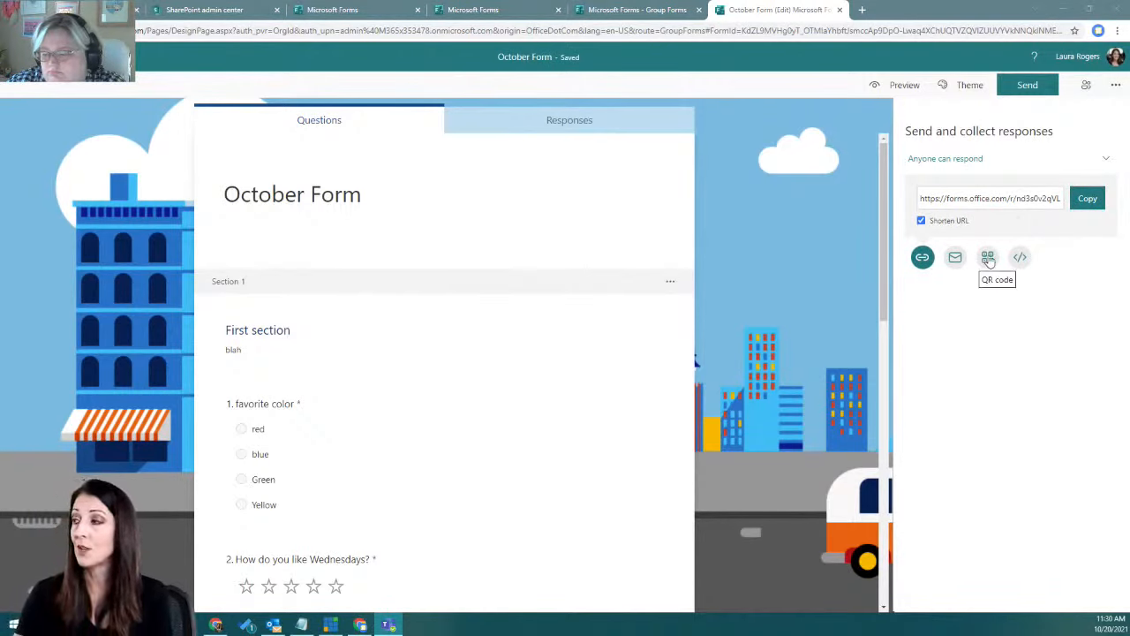
- Display the form's QR code for sharing, followed by its embed code for a webpage
left_click(988, 256)
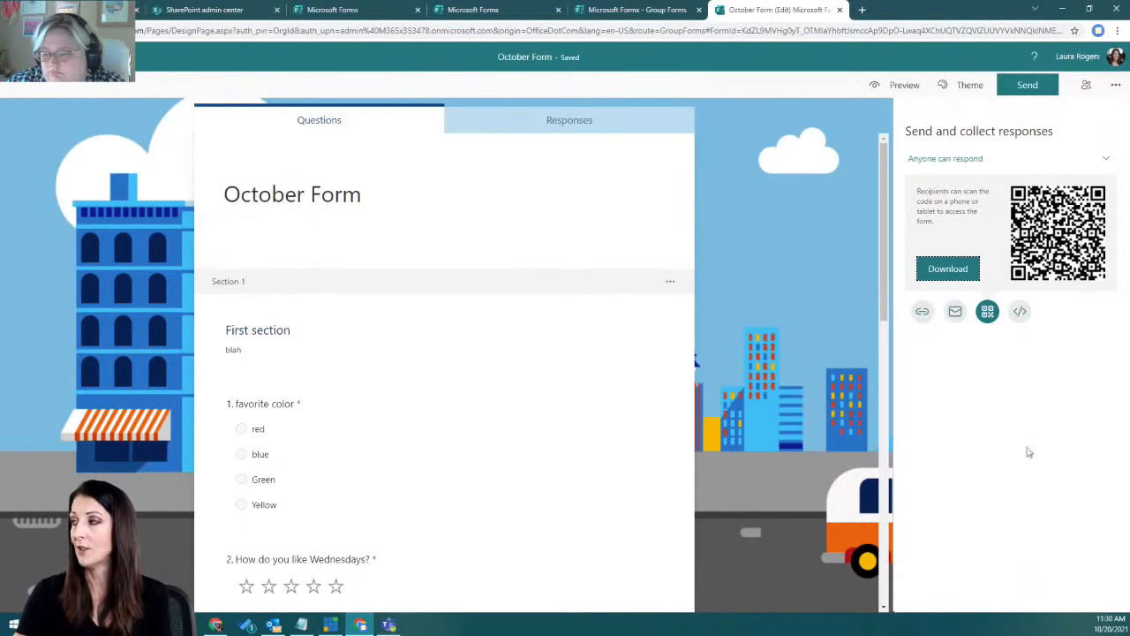
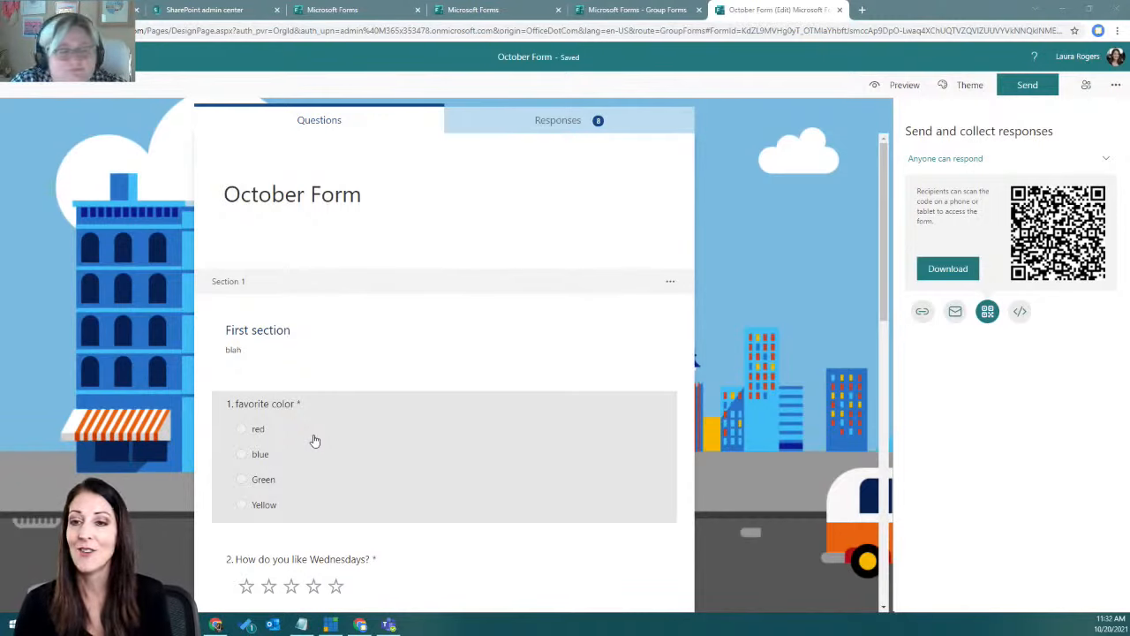
left_click(1020, 314)
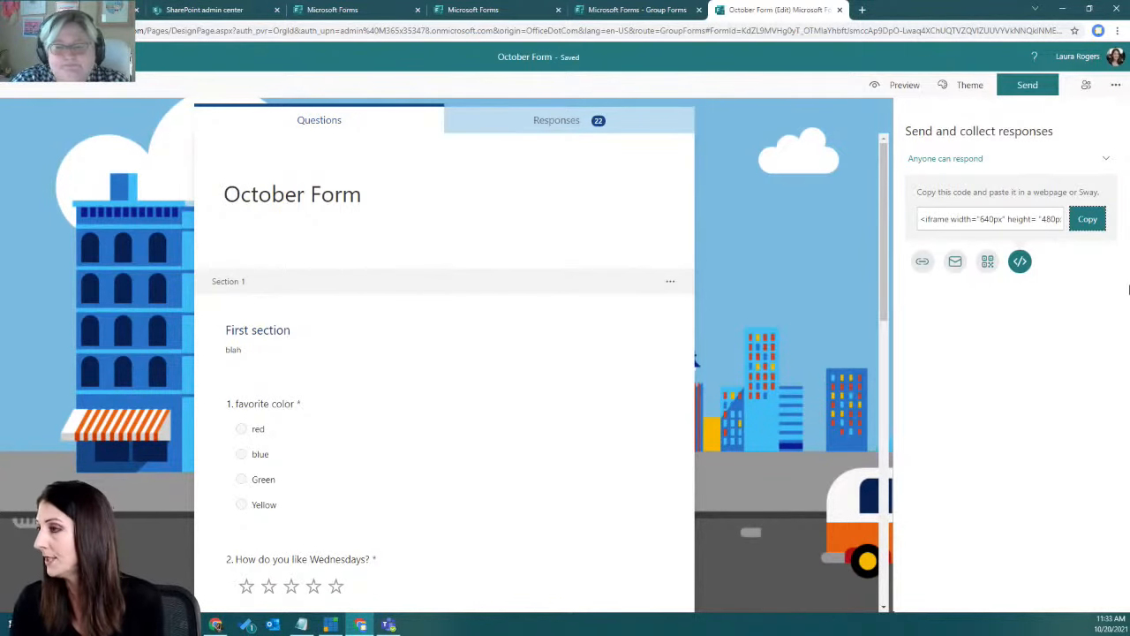
- Open the October Form's responses and examine the results for favorite color and how people like Wednesdays
left_click(569, 121)
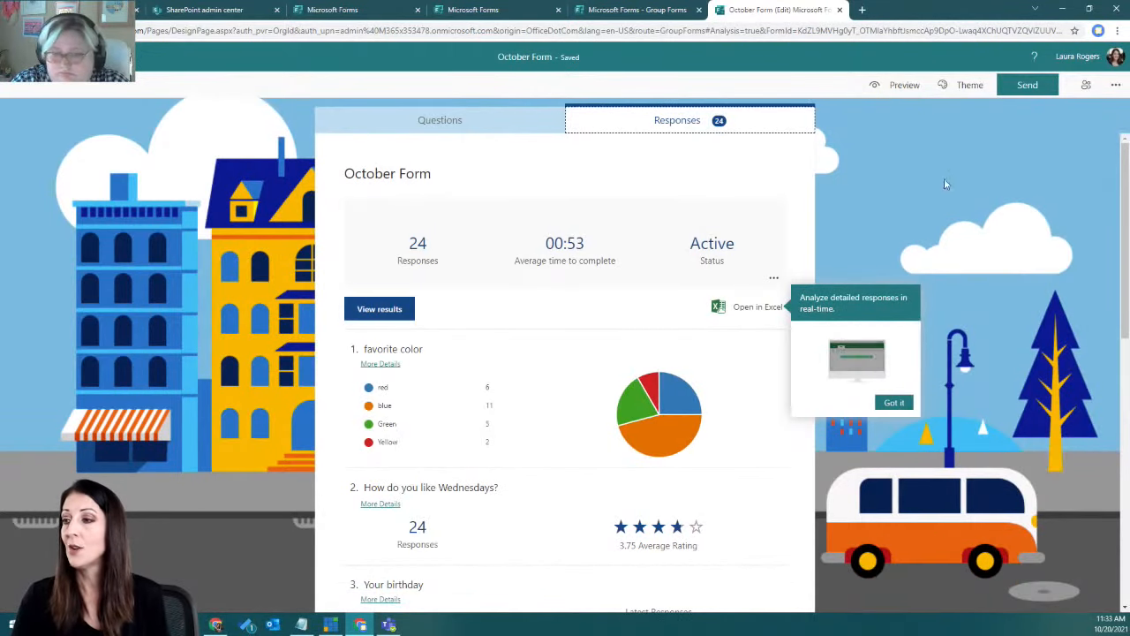
mouse_move(399, 408)
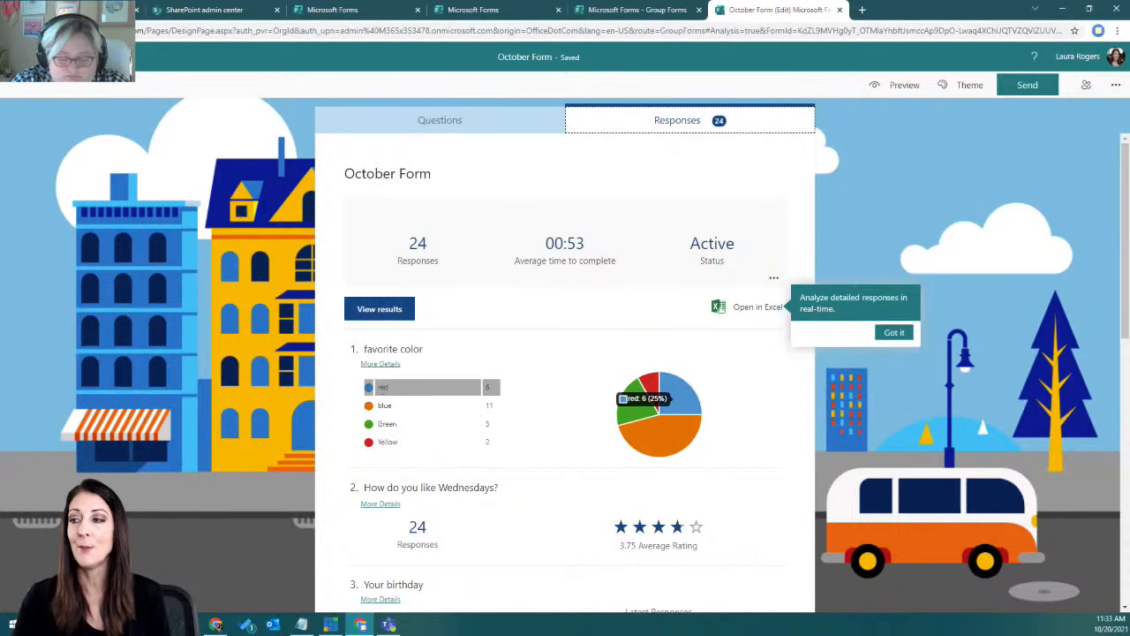
mouse_move(391, 442)
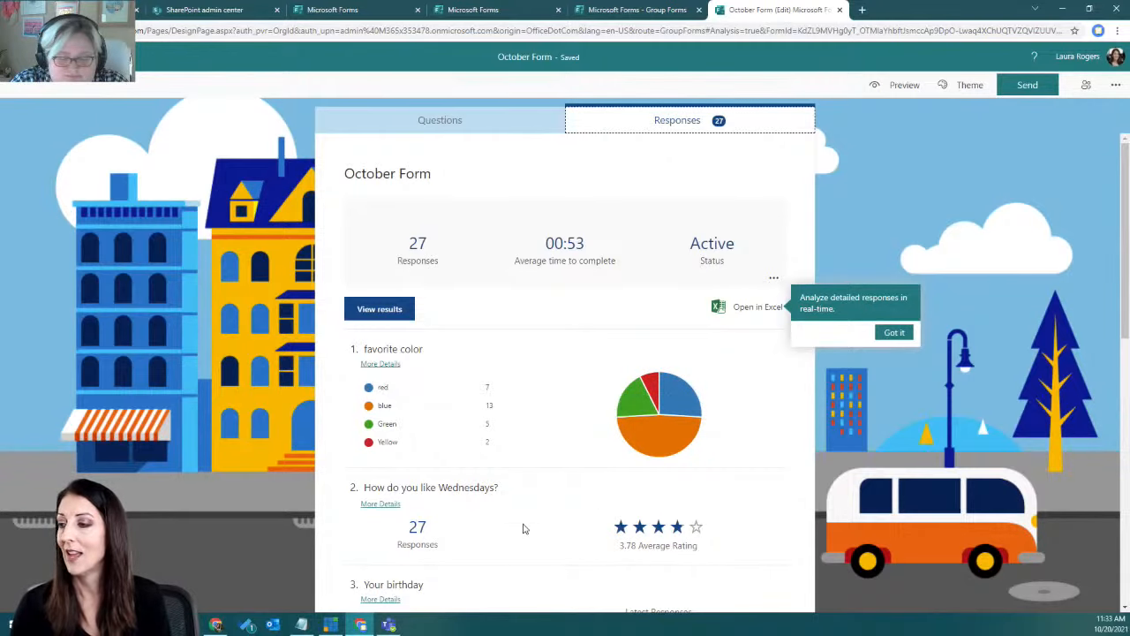
scroll(522, 527, "down", 1)
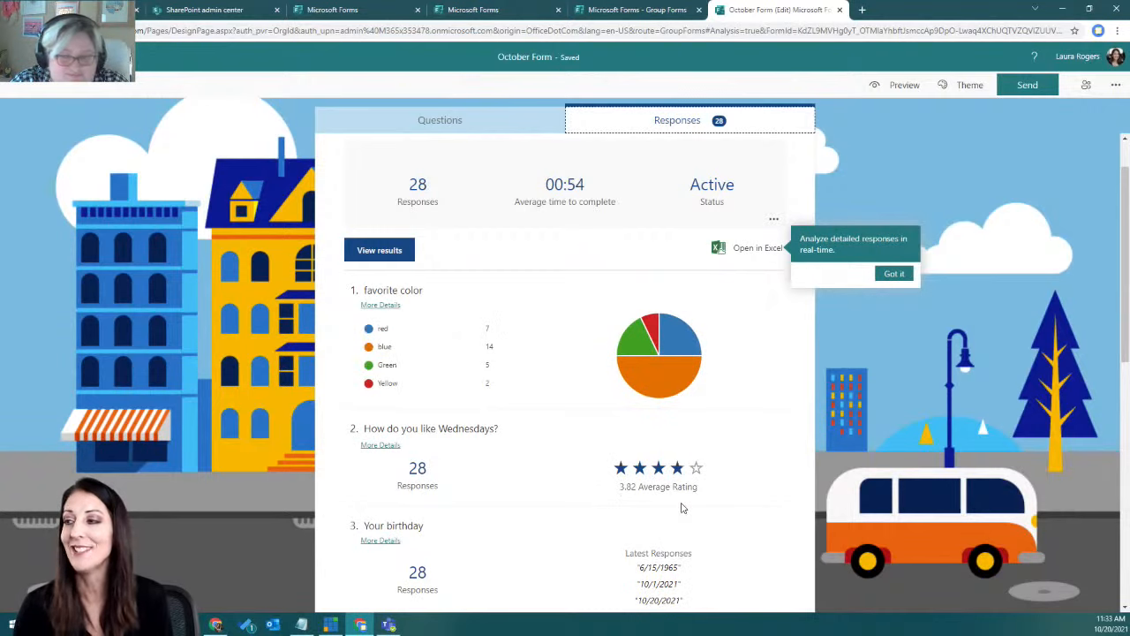
mouse_move(678, 384)
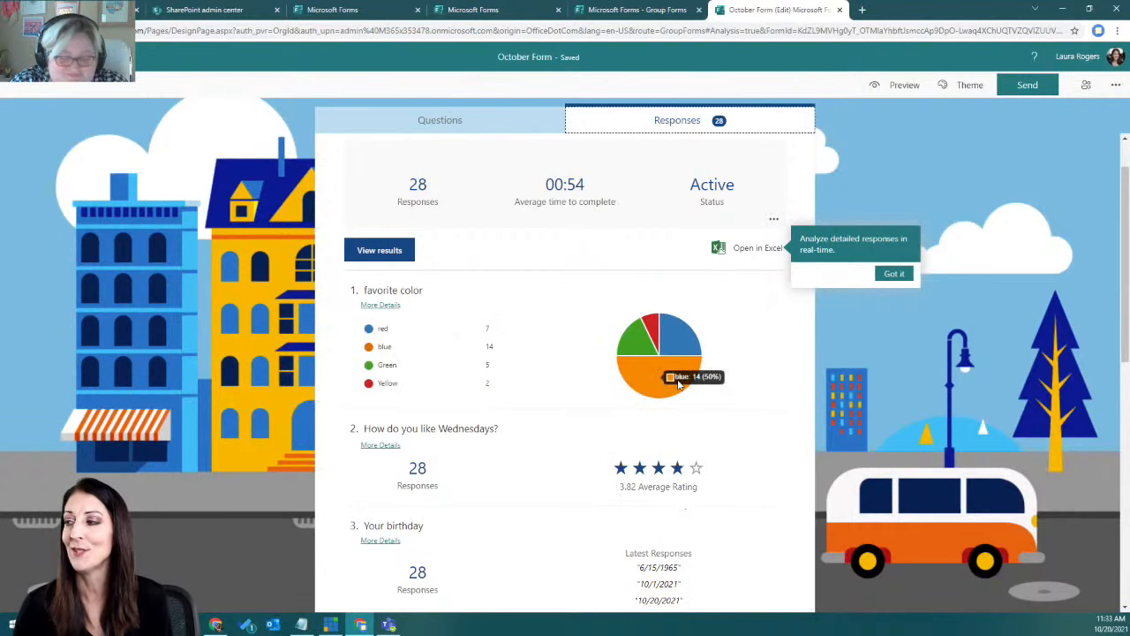
scroll(792, 405, "down", 1)
- Examine the response charts for the birthday, pet ranking, software opinions and power hour recommendation questions
scroll(792, 404, "down", 3)
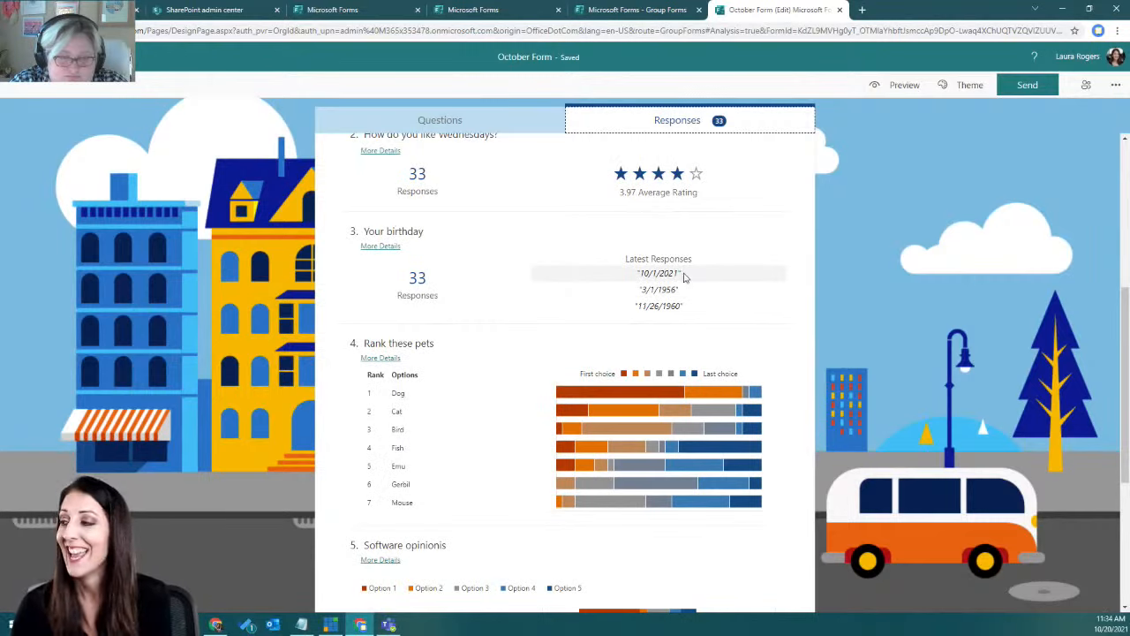
mouse_move(637, 395)
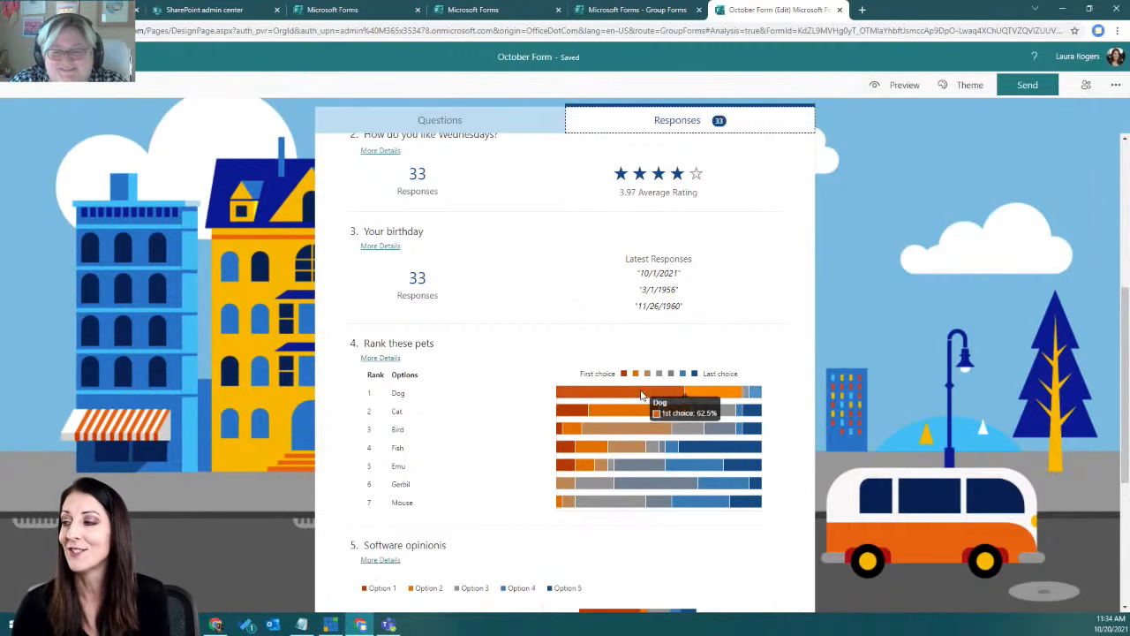
mouse_move(752, 486)
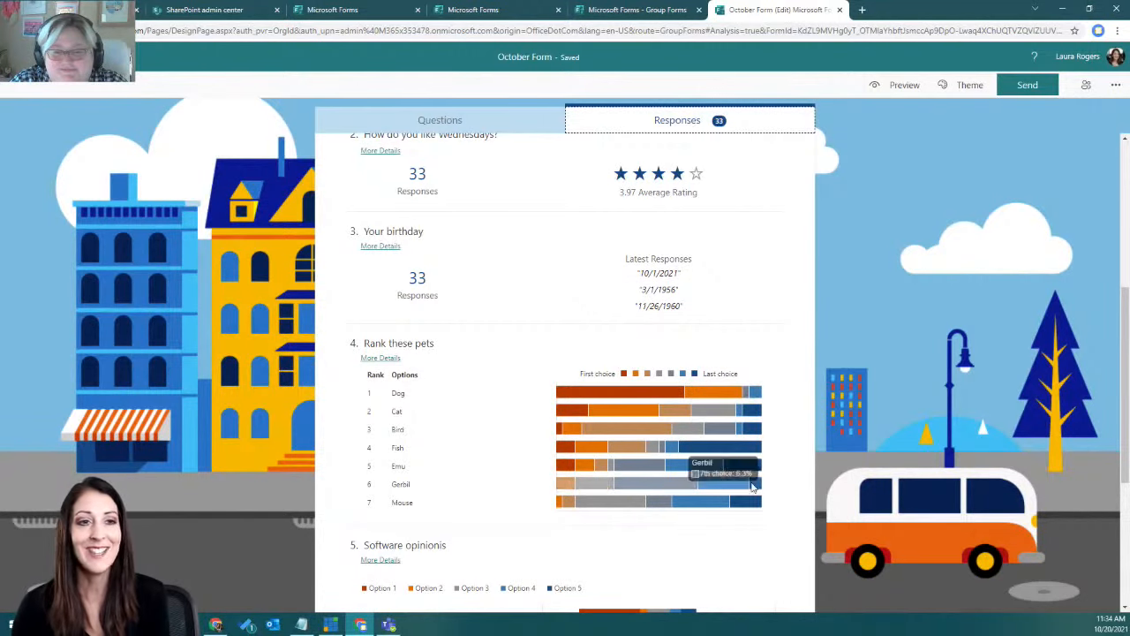
scroll(761, 496, "down", 2)
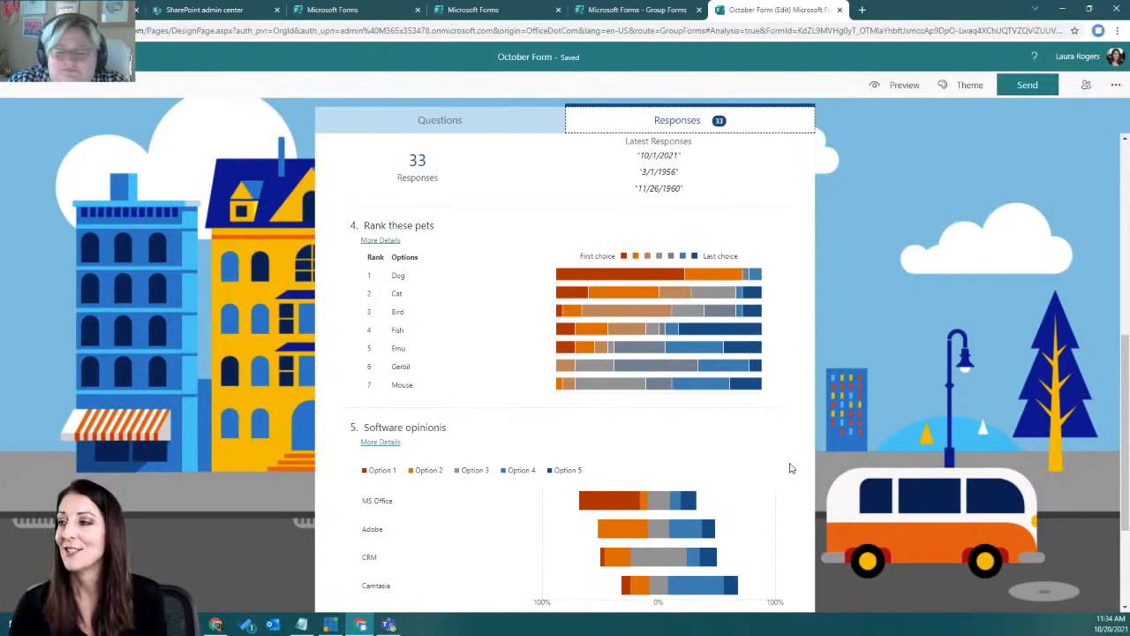
mouse_move(603, 279)
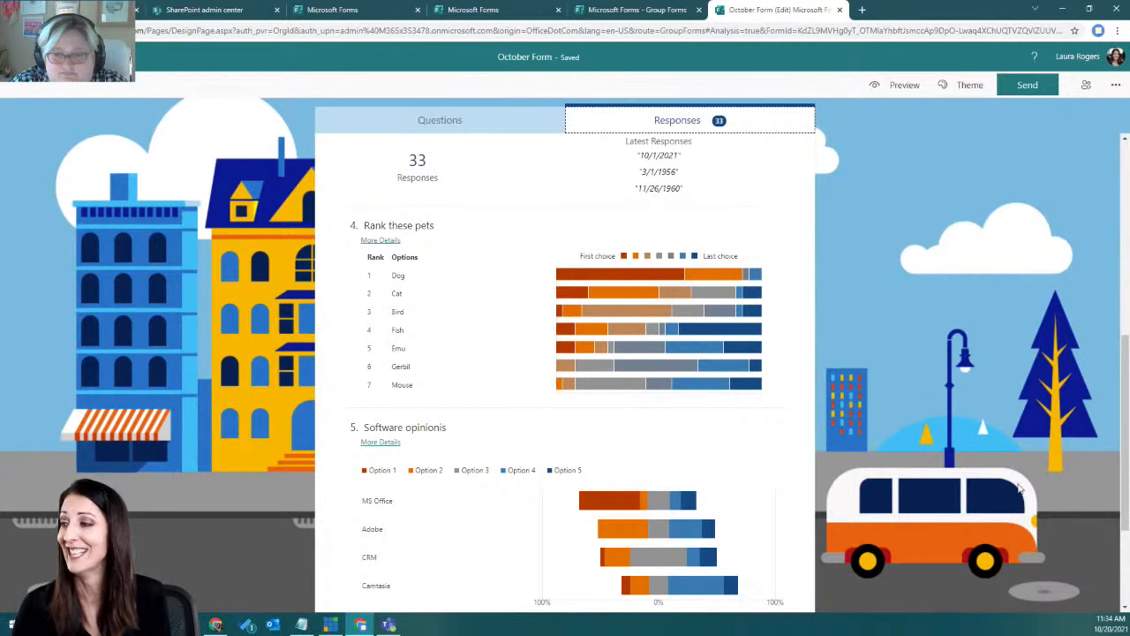
mouse_move(737, 332)
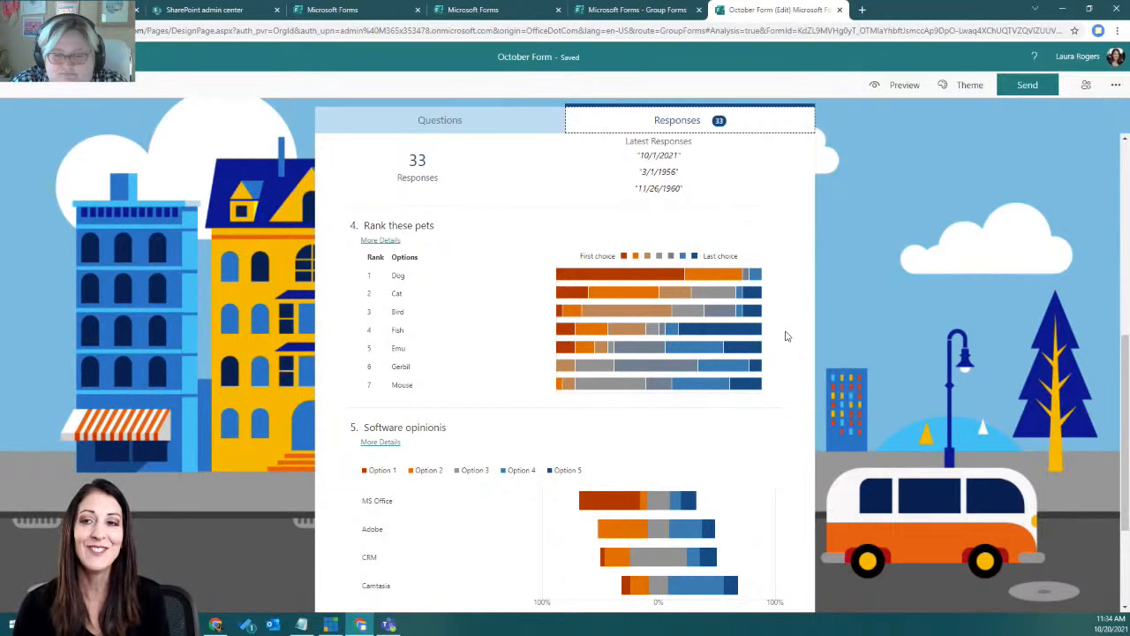
scroll(787, 335, "down", 1)
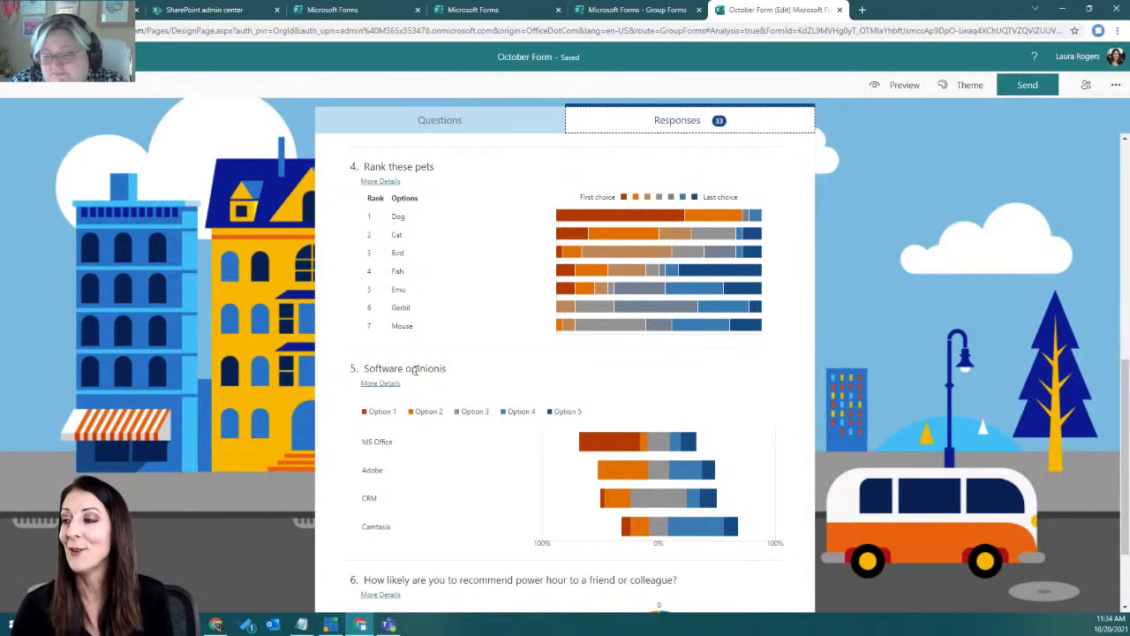
mouse_move(614, 439)
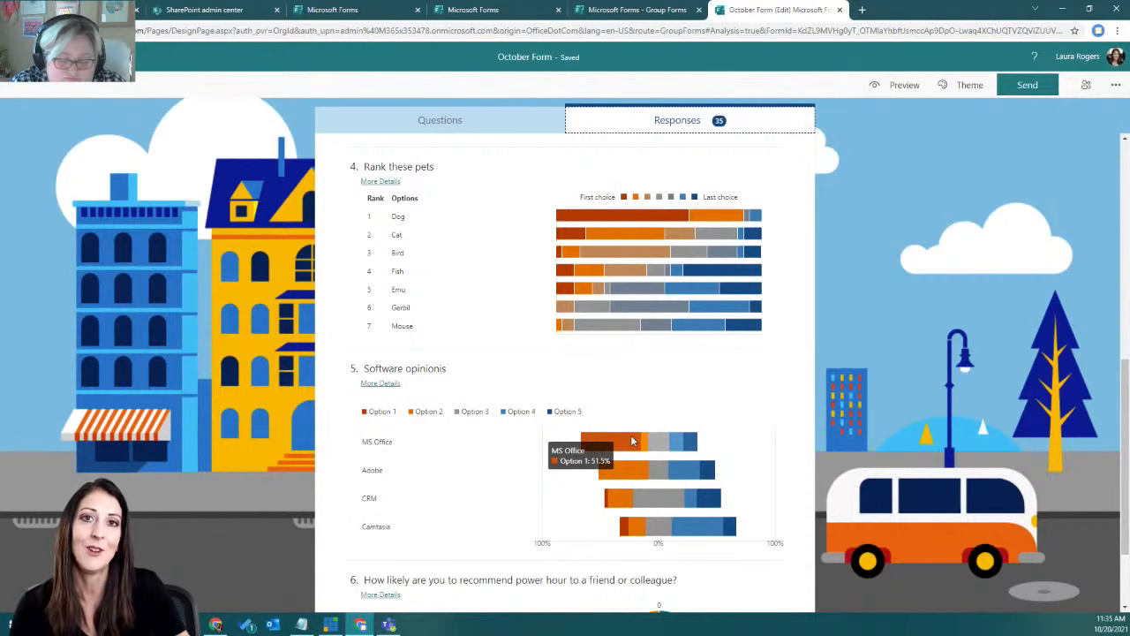
scroll(781, 464, "down", 2)
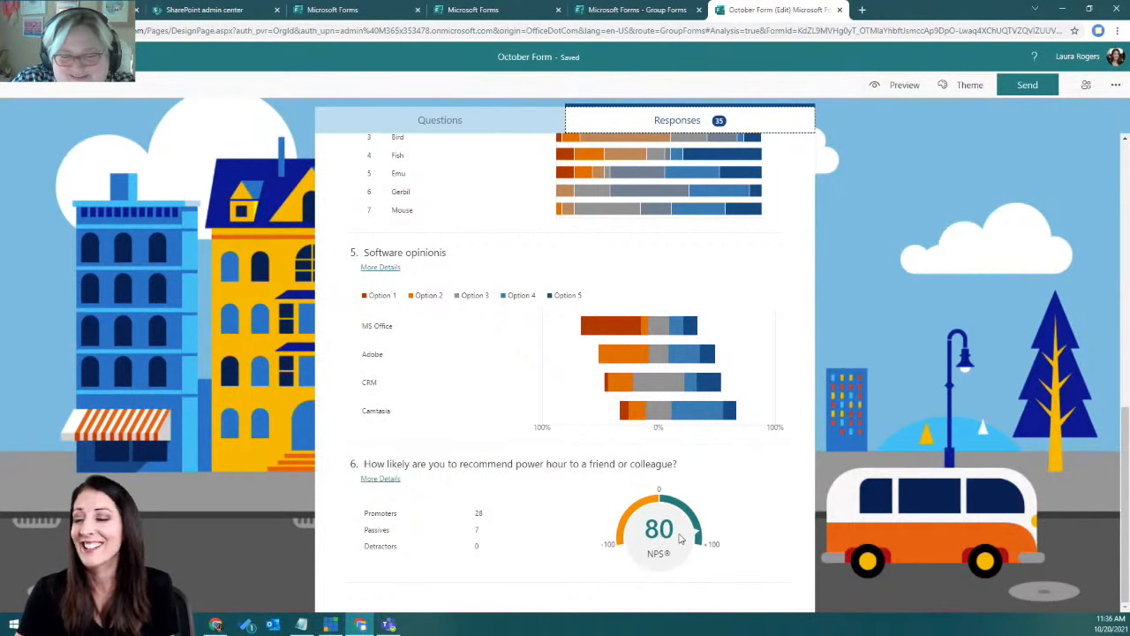
scroll(755, 516, "up", 10)
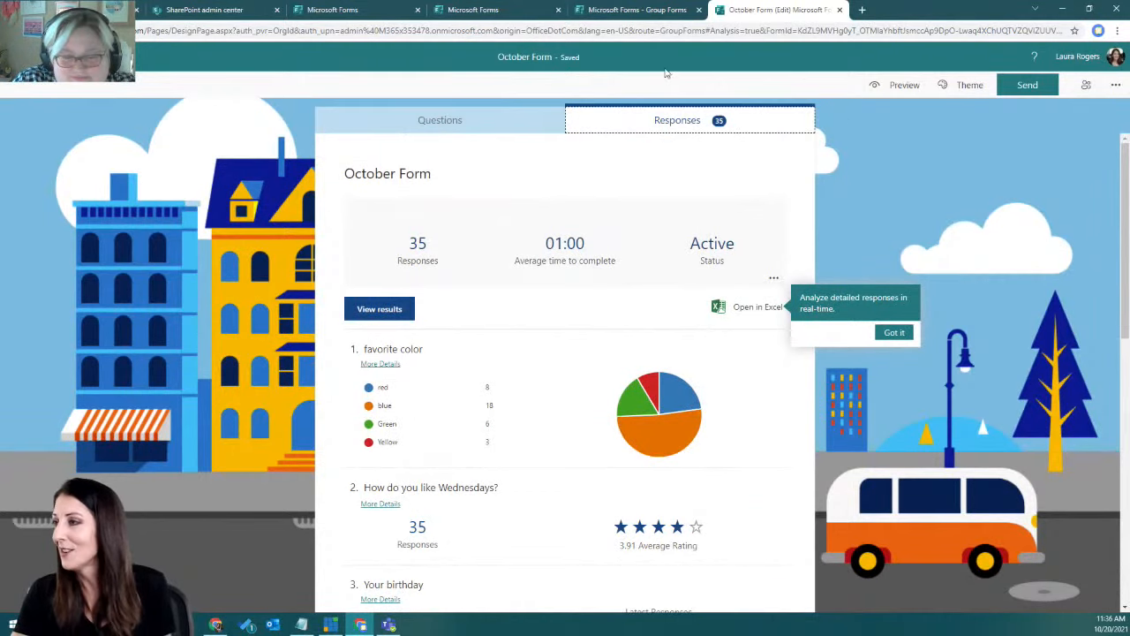
- Close the October Form and Power Hour group forms pages, and return from My forms to the recent forms overview
left_click(838, 10)
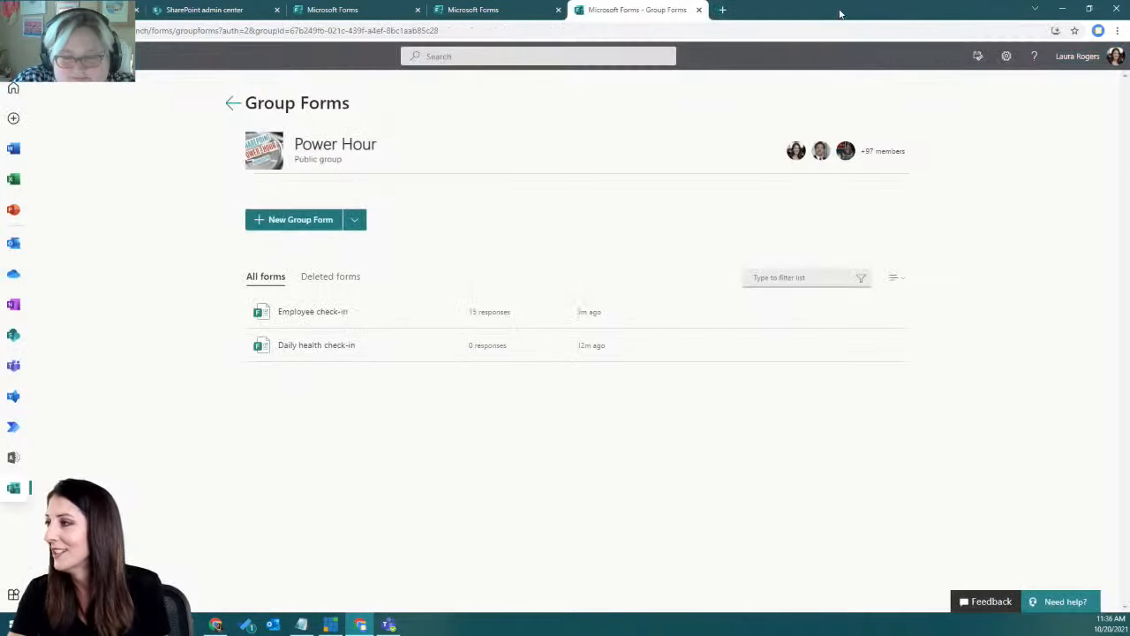
left_click(699, 11)
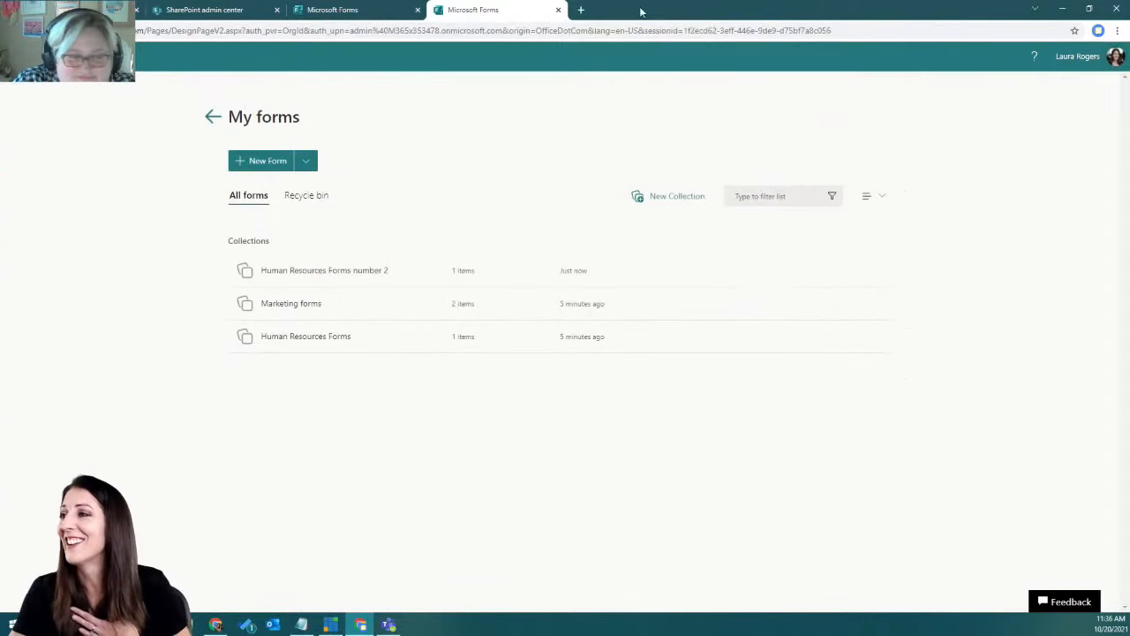
left_click(212, 116)
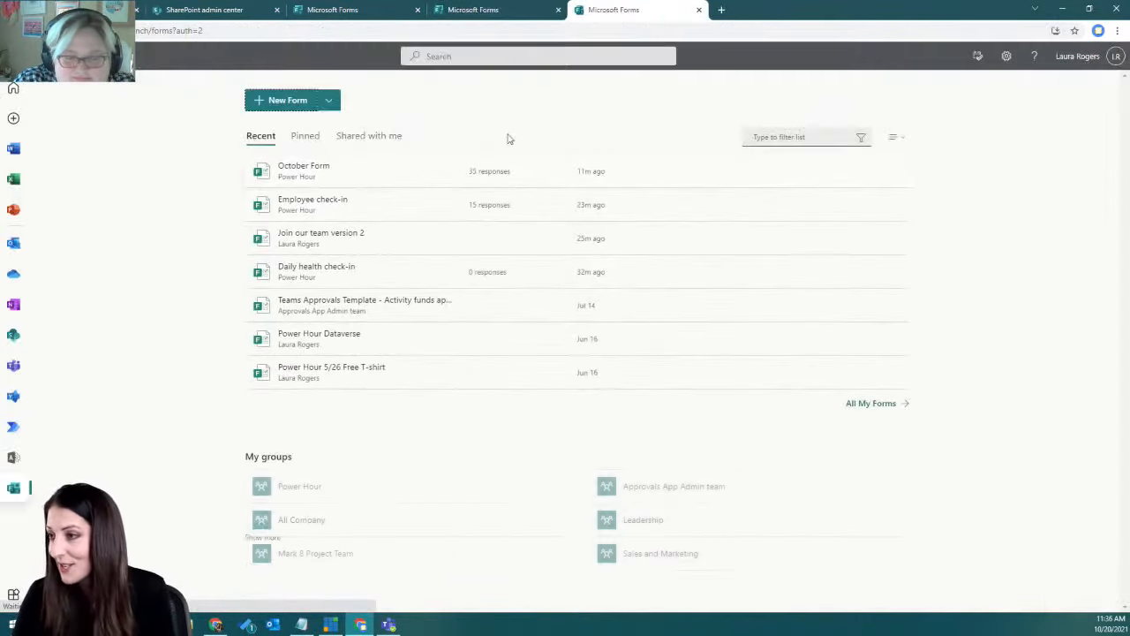
- Make a copy of the October Form and open the copy from the Power Hour group's forms
left_click(450, 173)
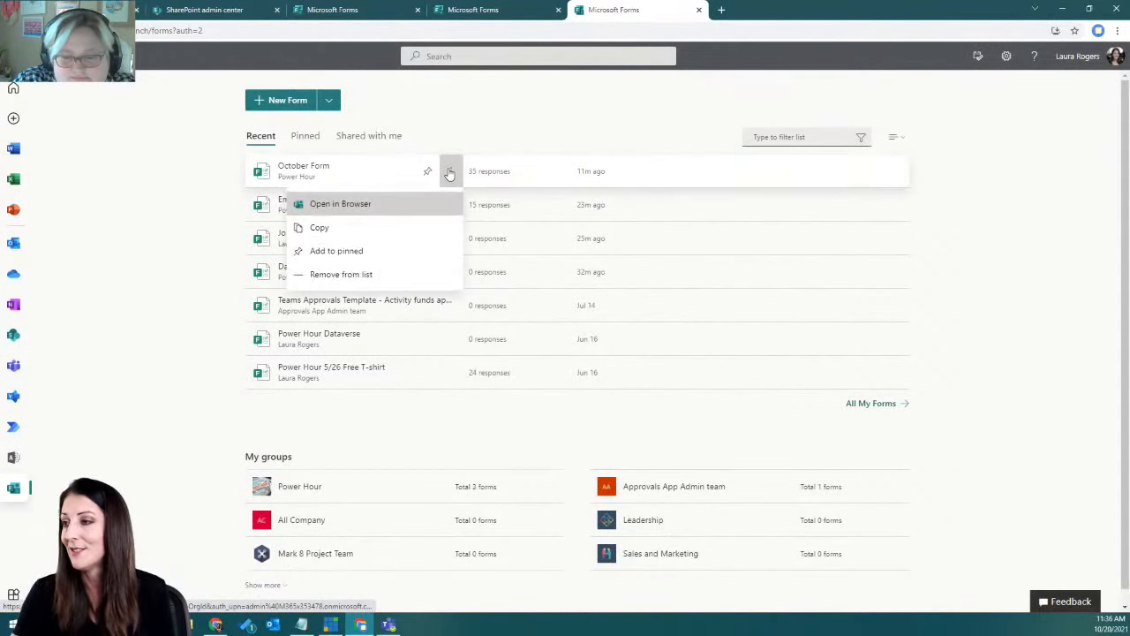
left_click(334, 228)
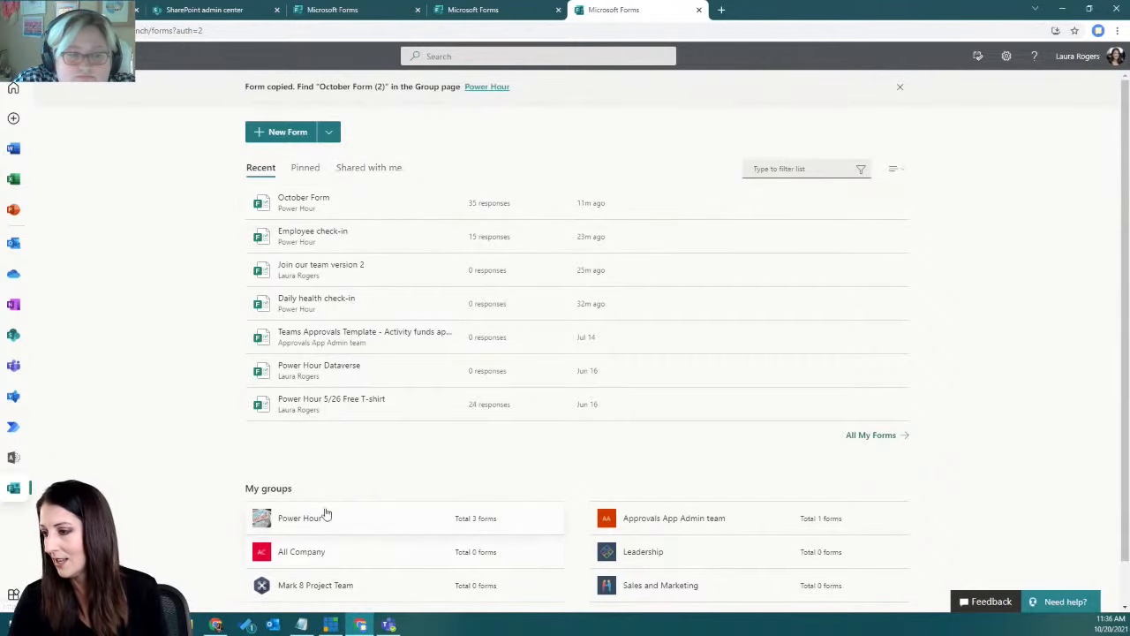
left_click(285, 518)
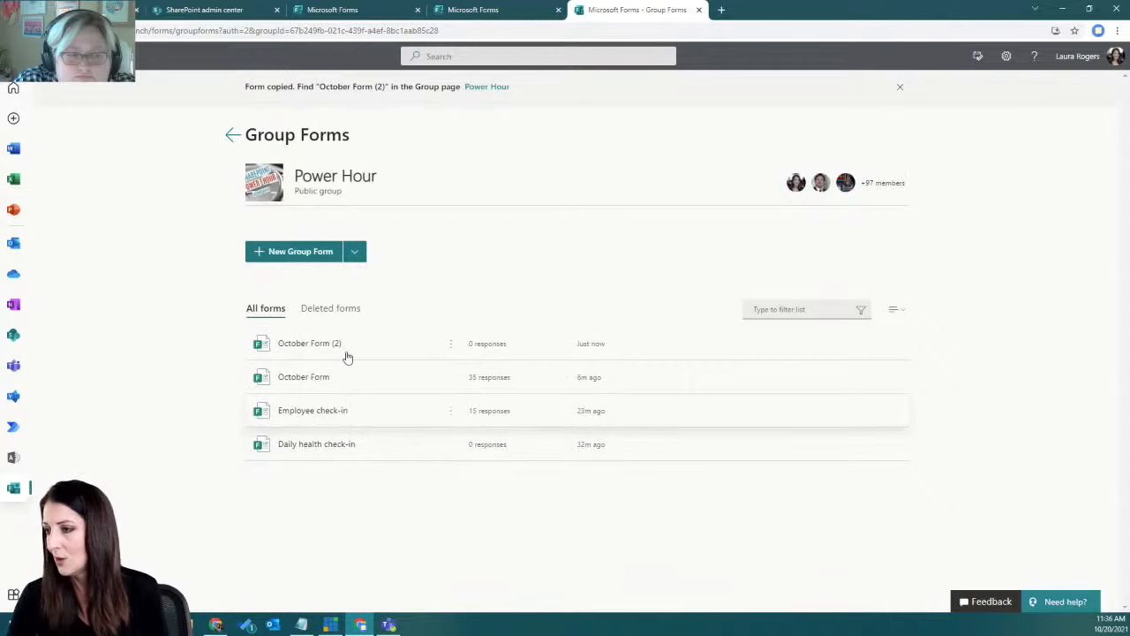
left_click(450, 344)
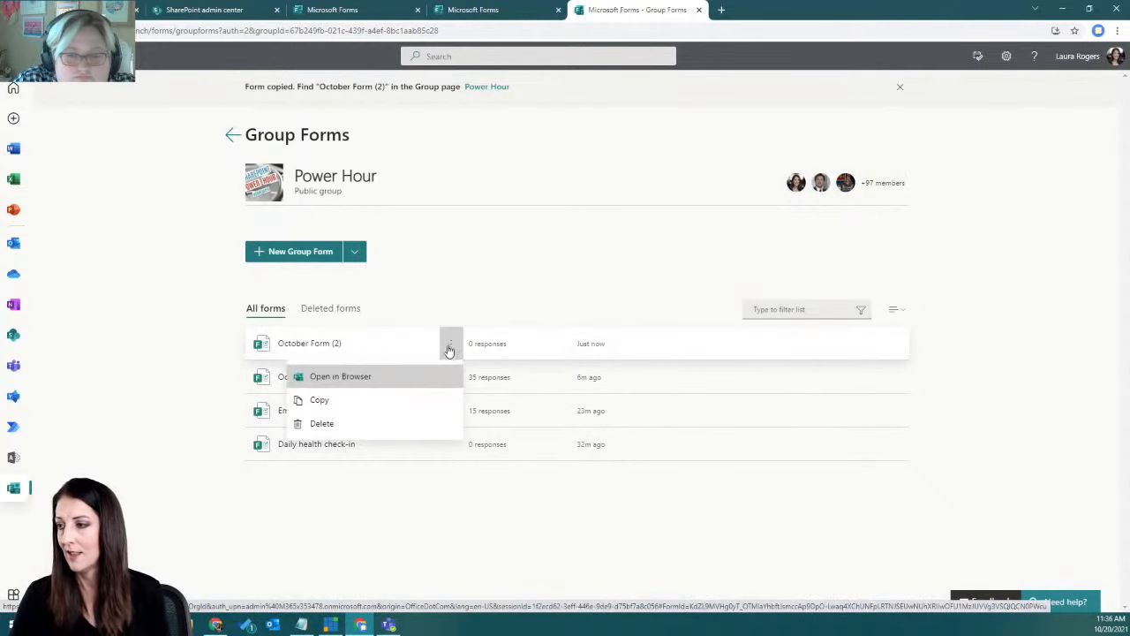
left_click(306, 344)
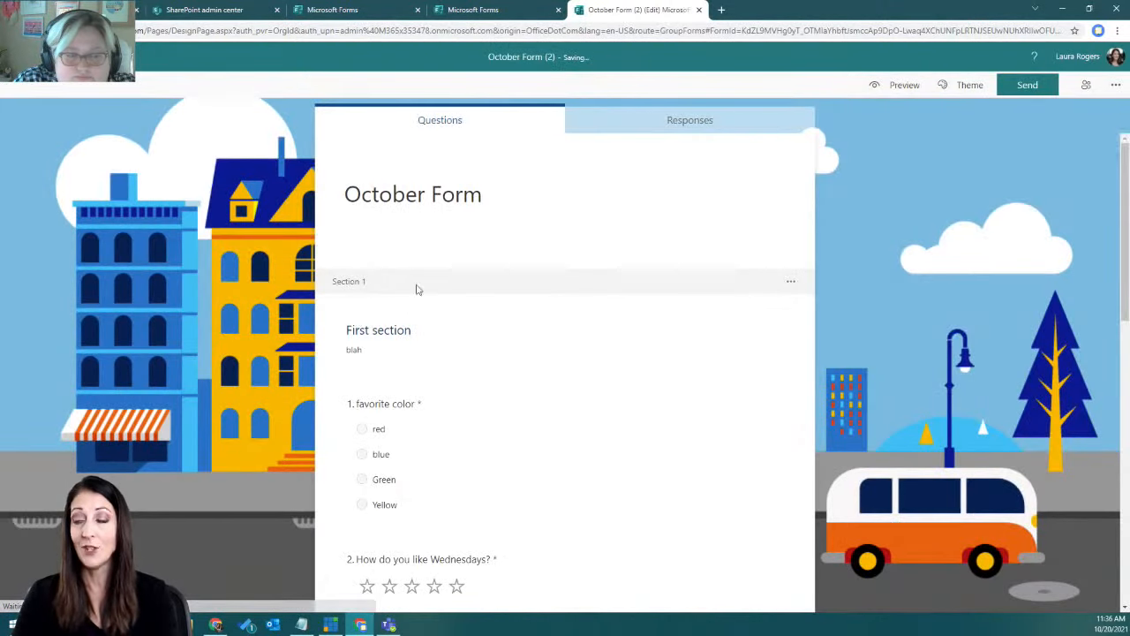
- Change the copied form's title to "October Form With Branching"
left_click(463, 196)
left_click(461, 176)
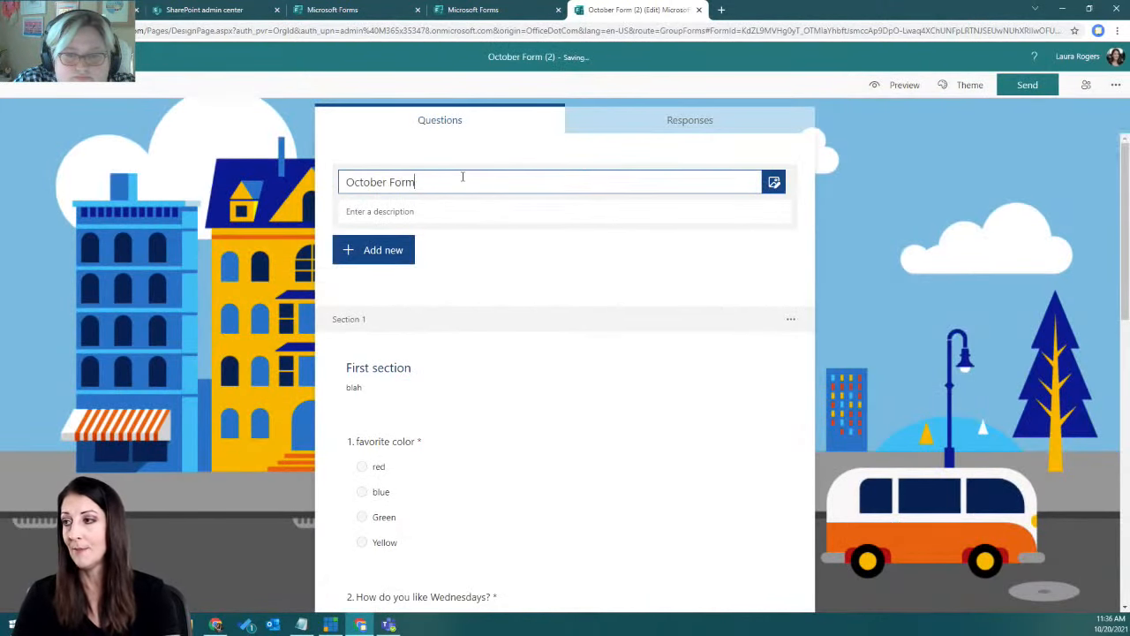
type("With")
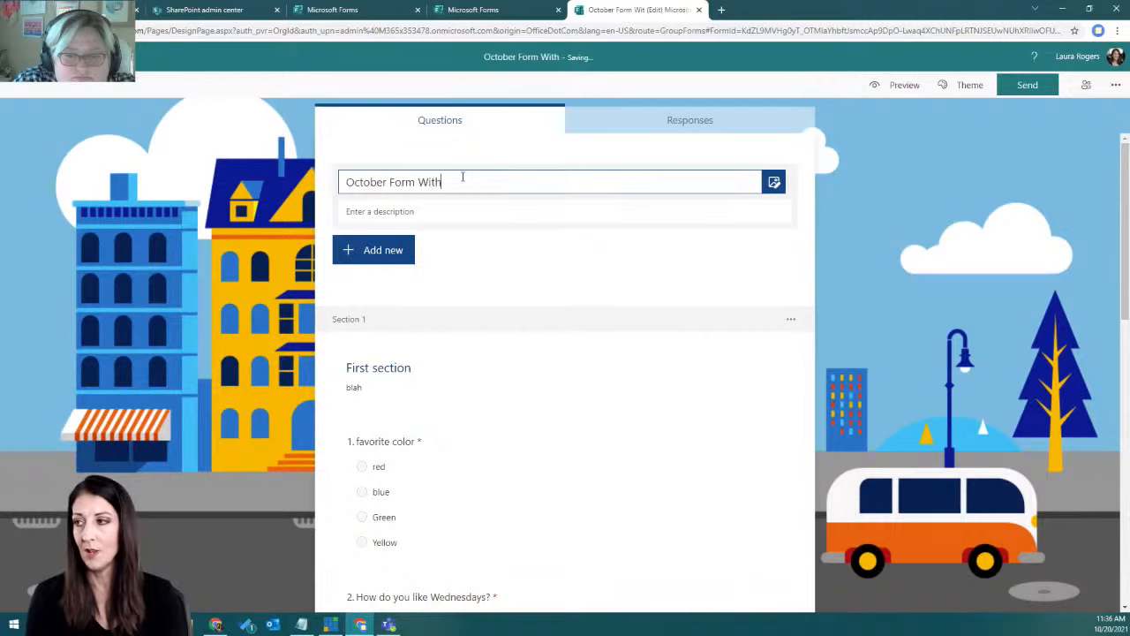
type(" Branching")
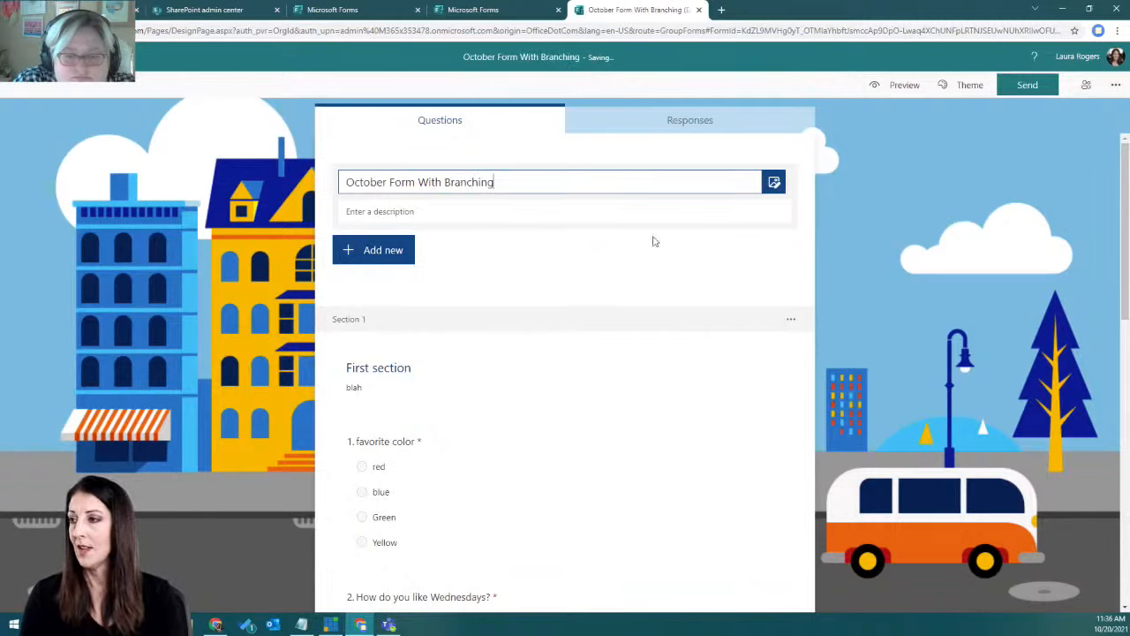
- Change the form's theme to the green science lab design with flasks and a blackboard
left_click(969, 84)
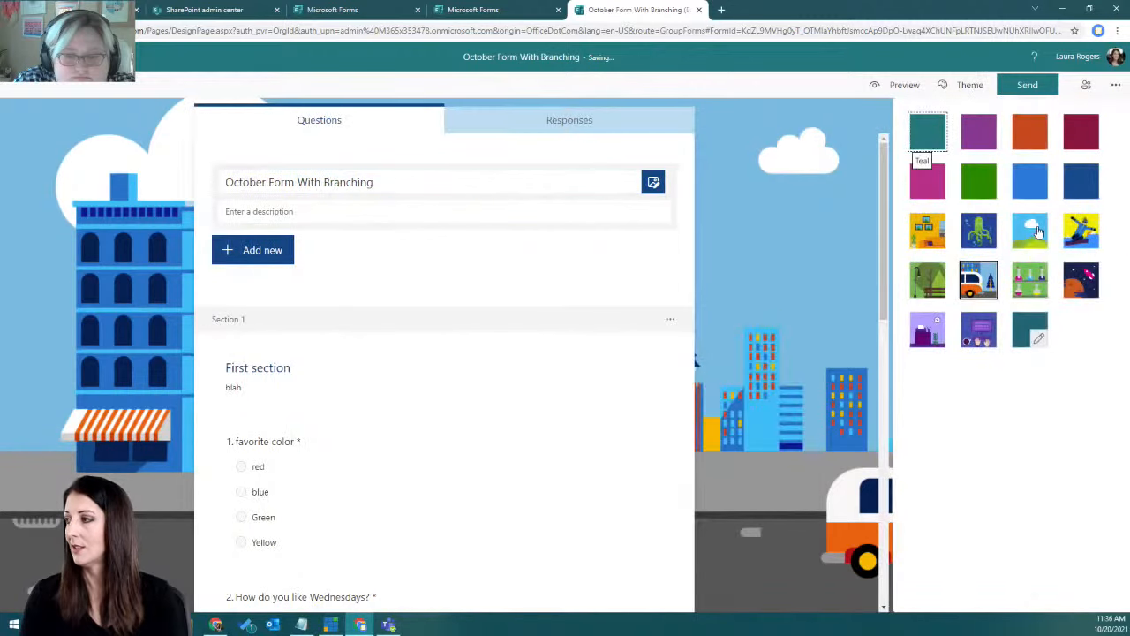
left_click(1035, 291)
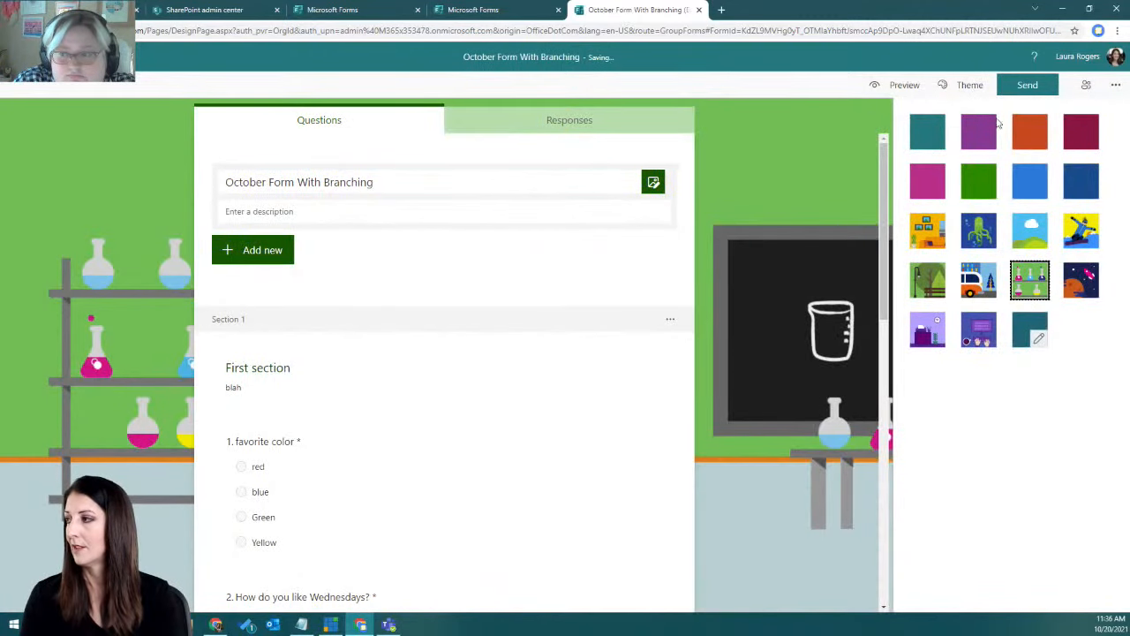
left_click(960, 85)
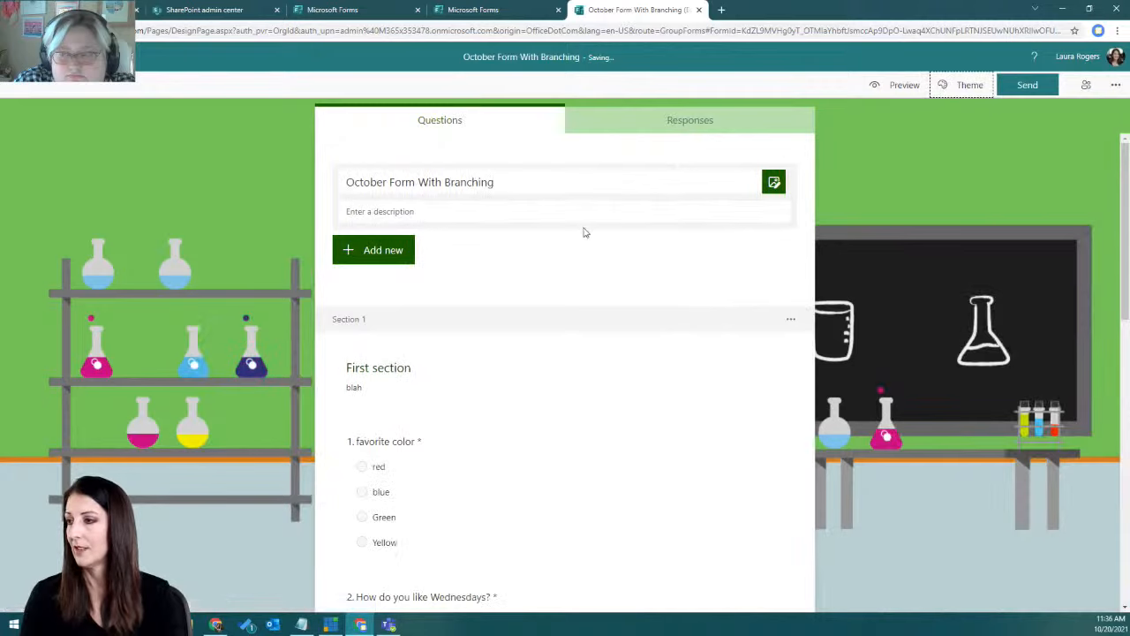
- Remove the "First section" section from the form while keeping its questions
scroll(475, 286, "down", 2)
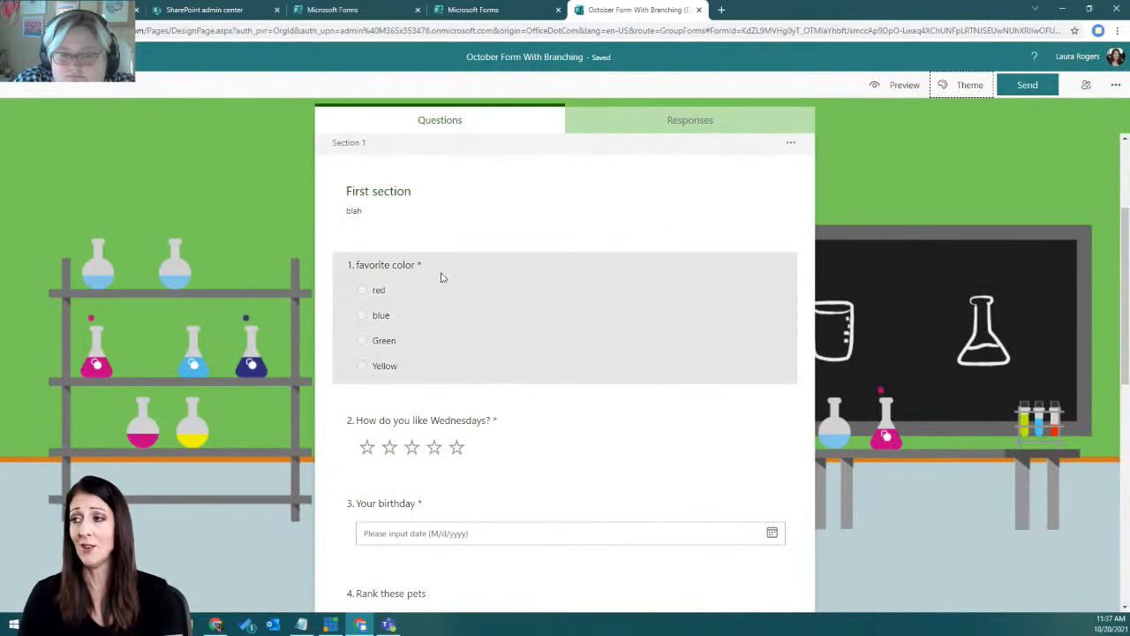
left_click(398, 193)
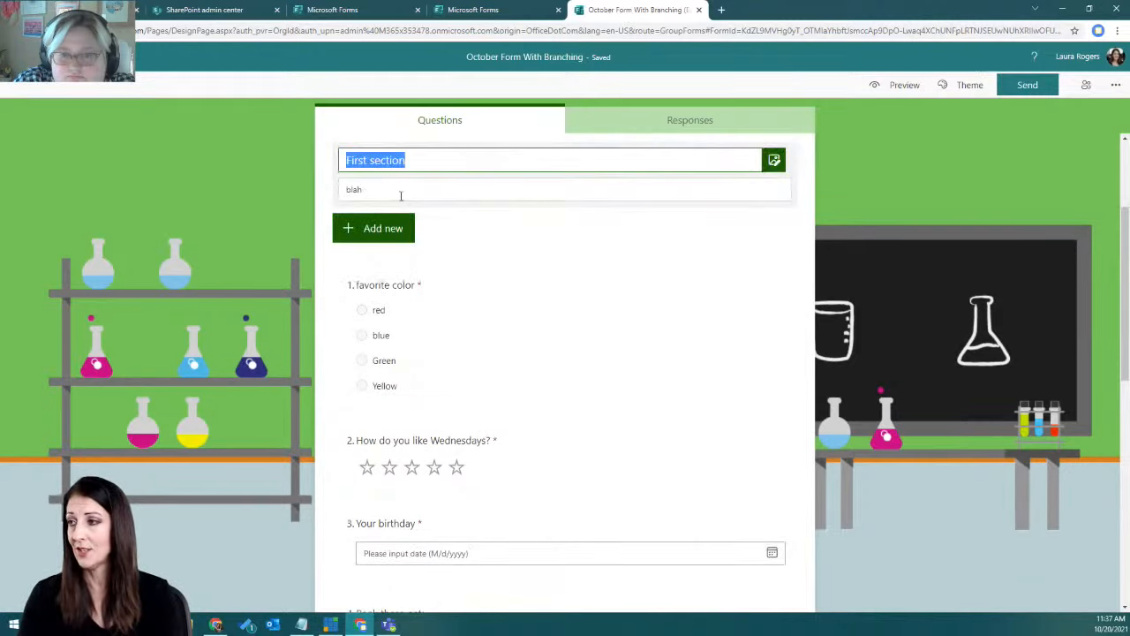
scroll(733, 210, "up", 1)
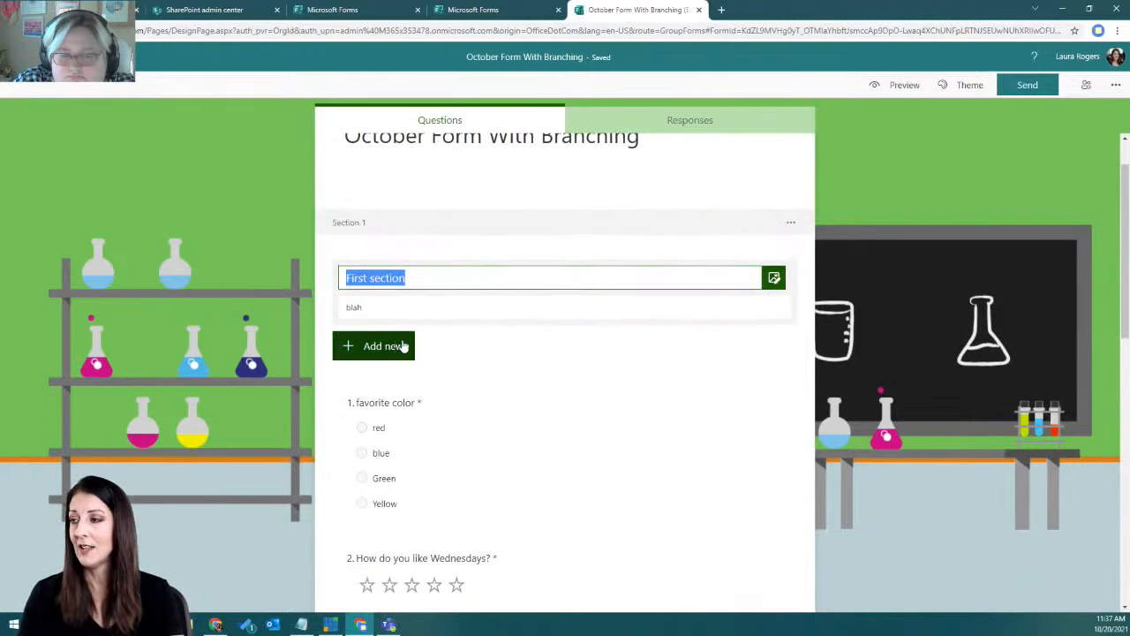
left_click(792, 226)
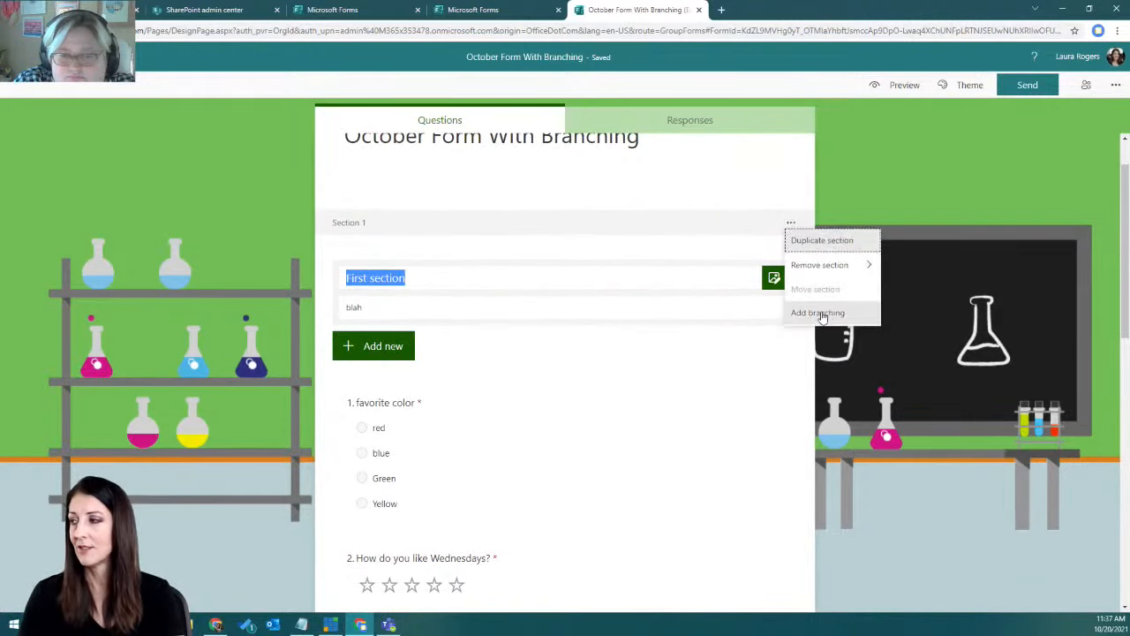
left_click(850, 266)
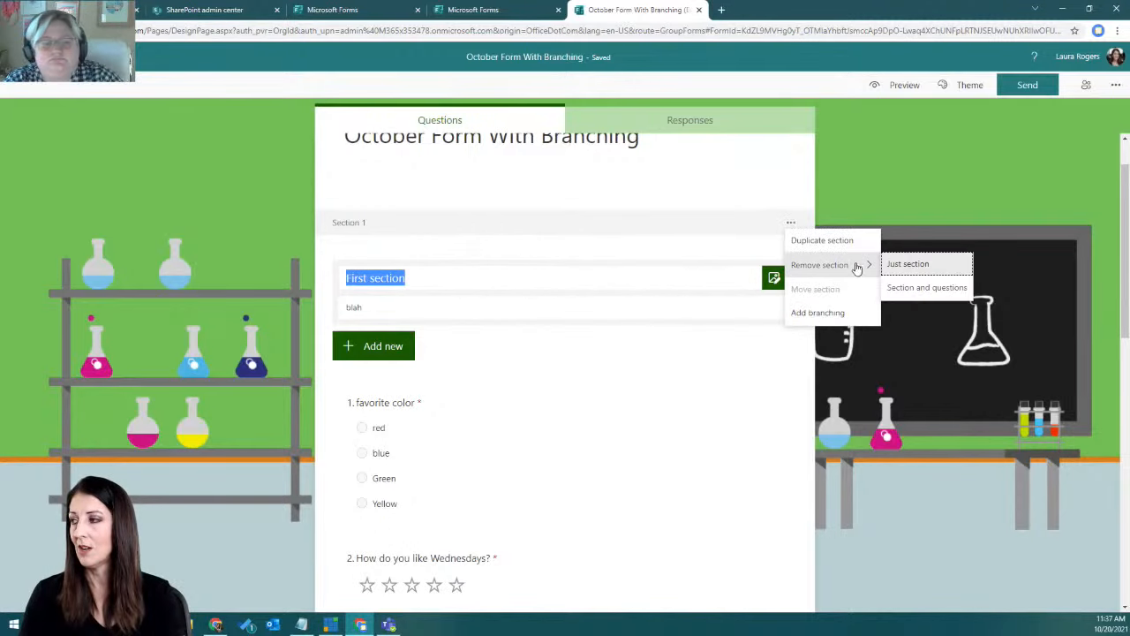
left_click(925, 265)
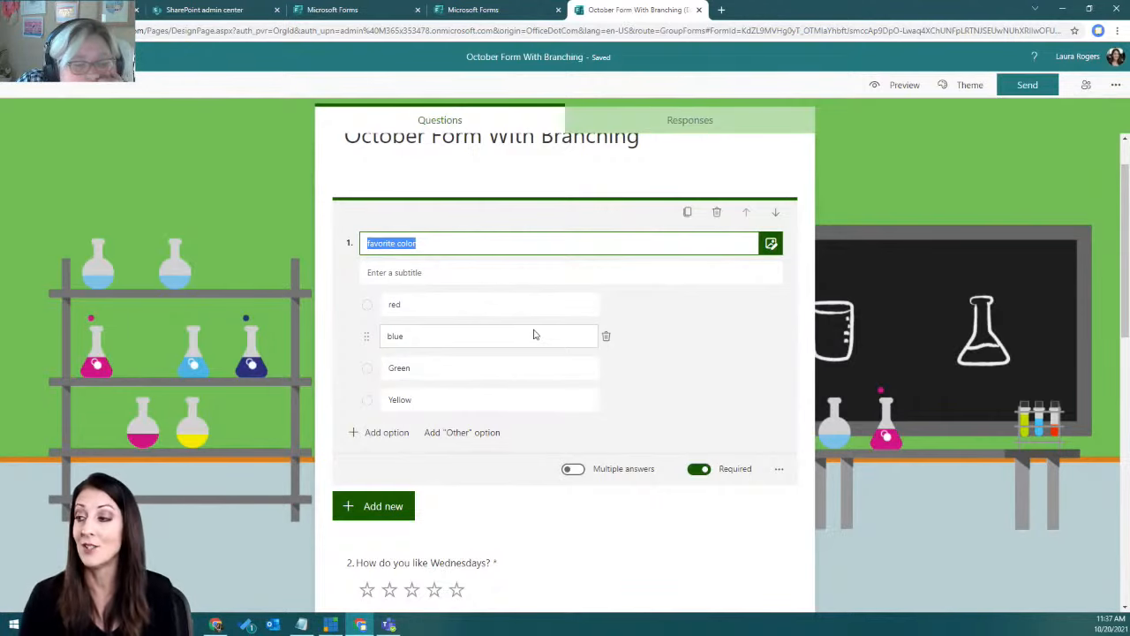
- Open branching for the favorite color question and examine the destinations available for its answers and for the Wednesdays question
left_click(778, 469)
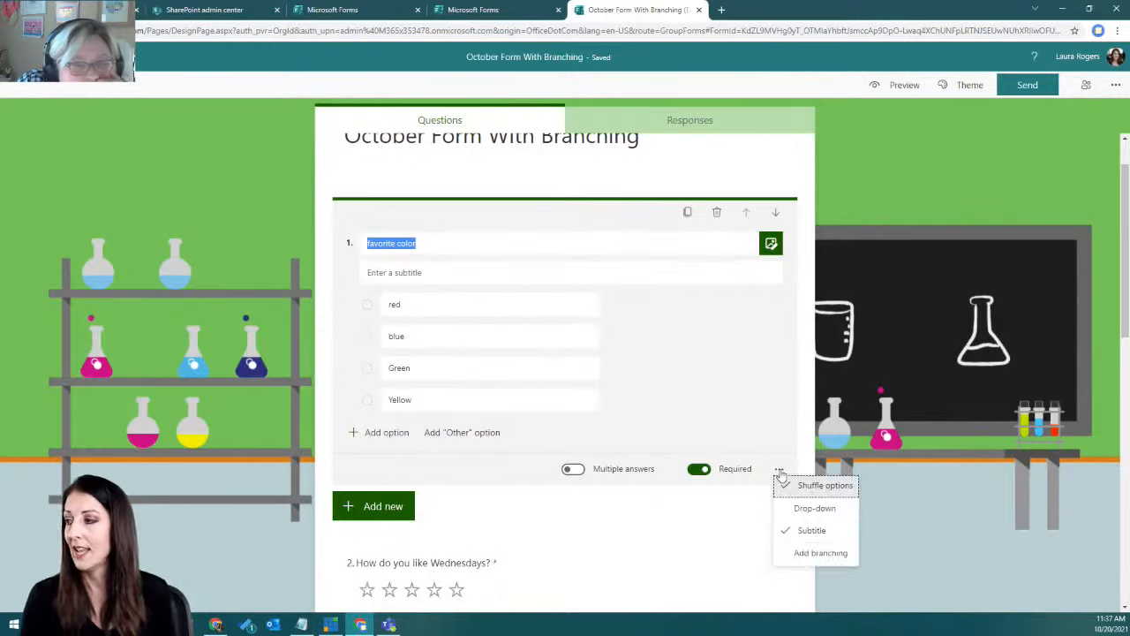
left_click(820, 553)
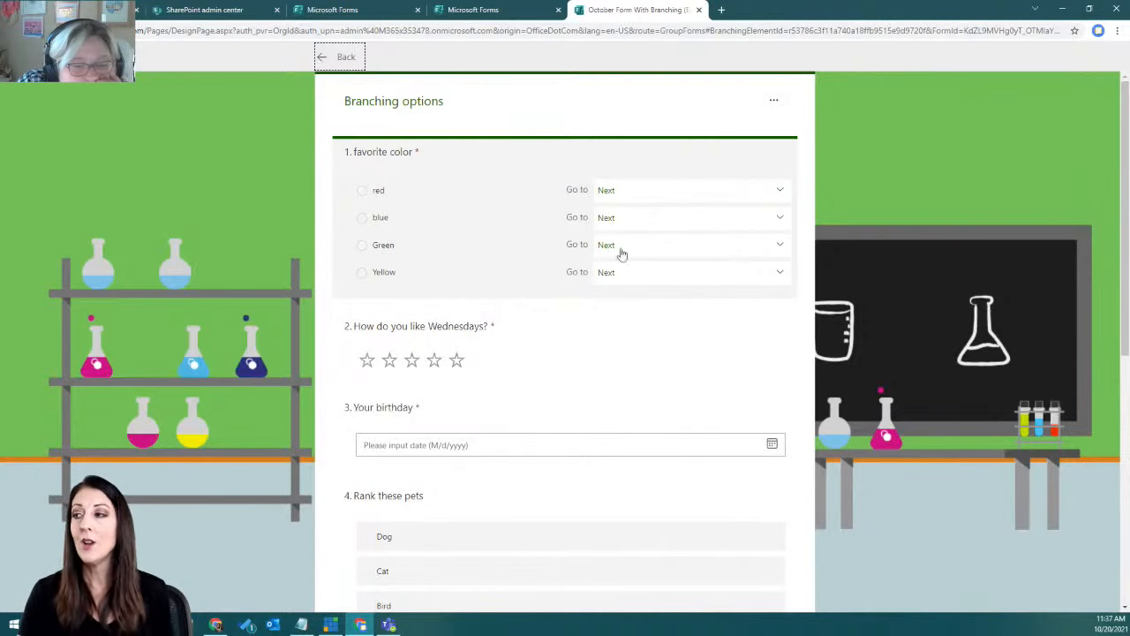
left_click(671, 194)
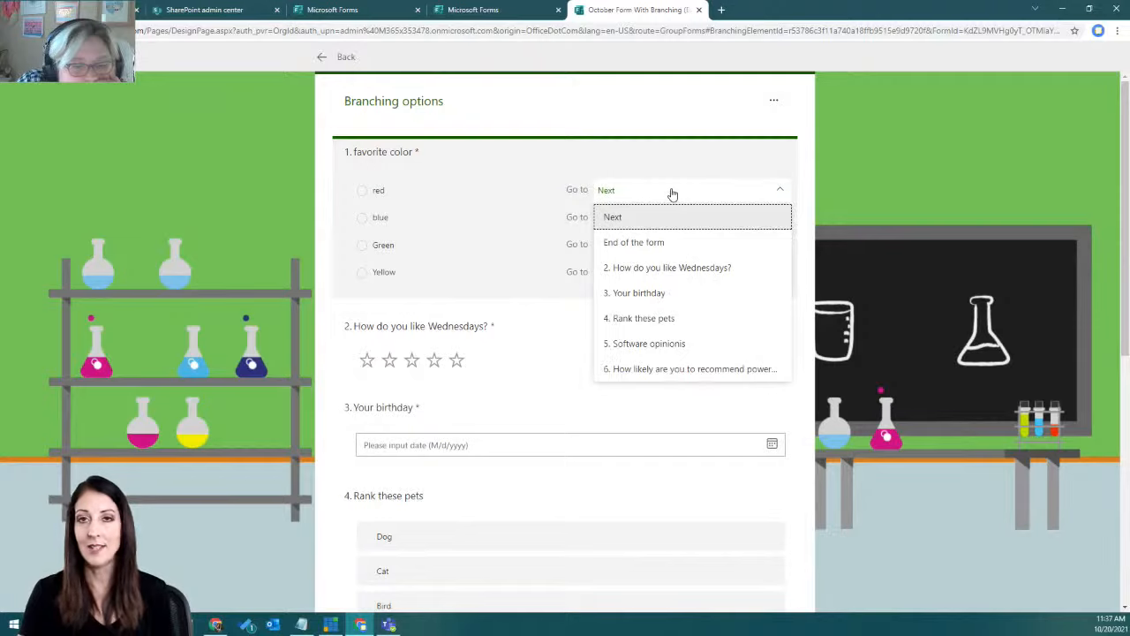
left_click(671, 193)
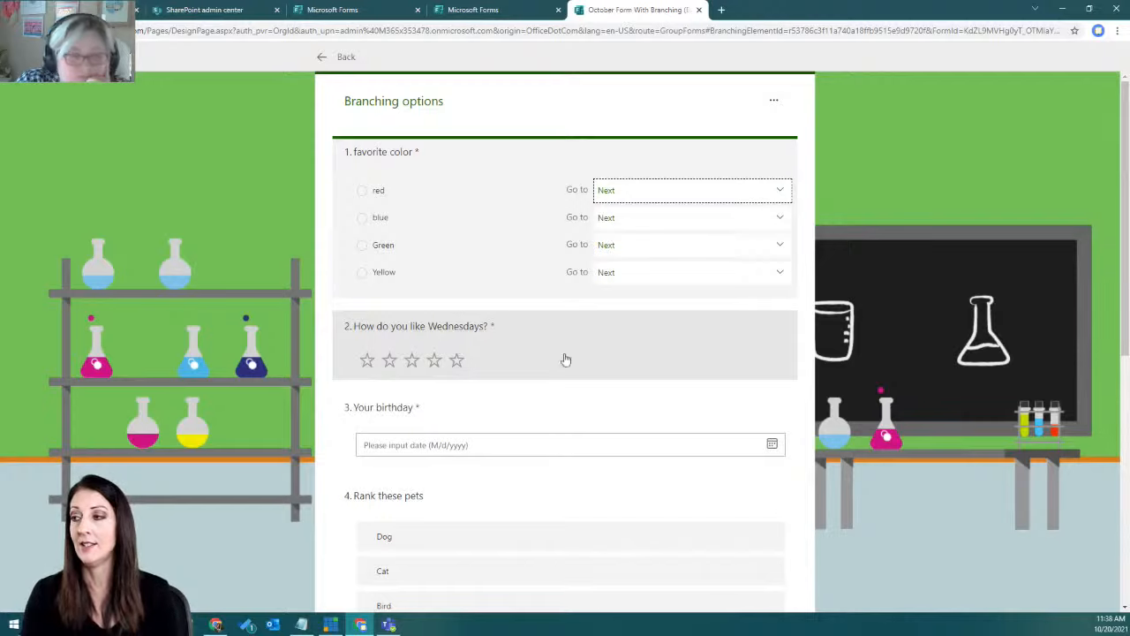
left_click(407, 330)
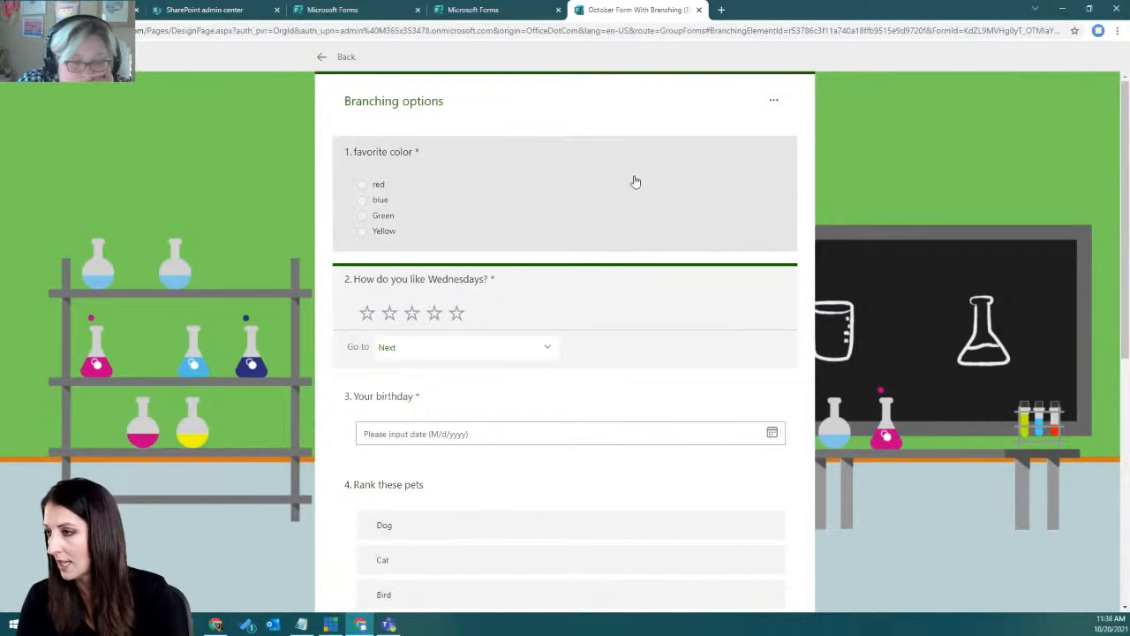
left_click(464, 355)
left_click(464, 355)
left_click(591, 200)
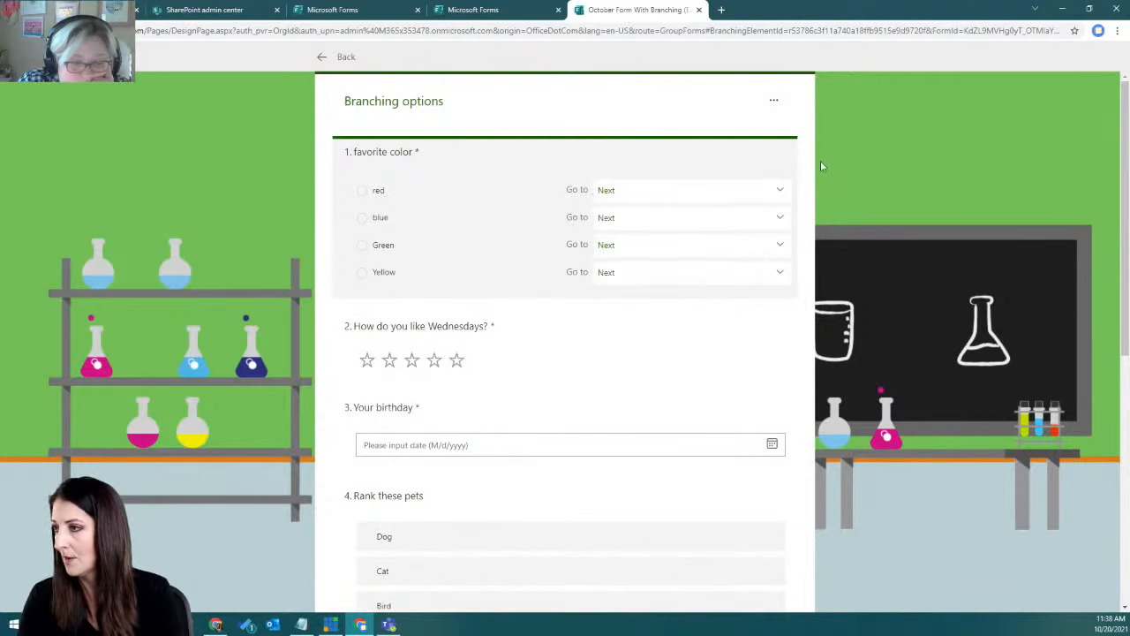
- Reset the form's branching options and return to the question editor
left_click(774, 101)
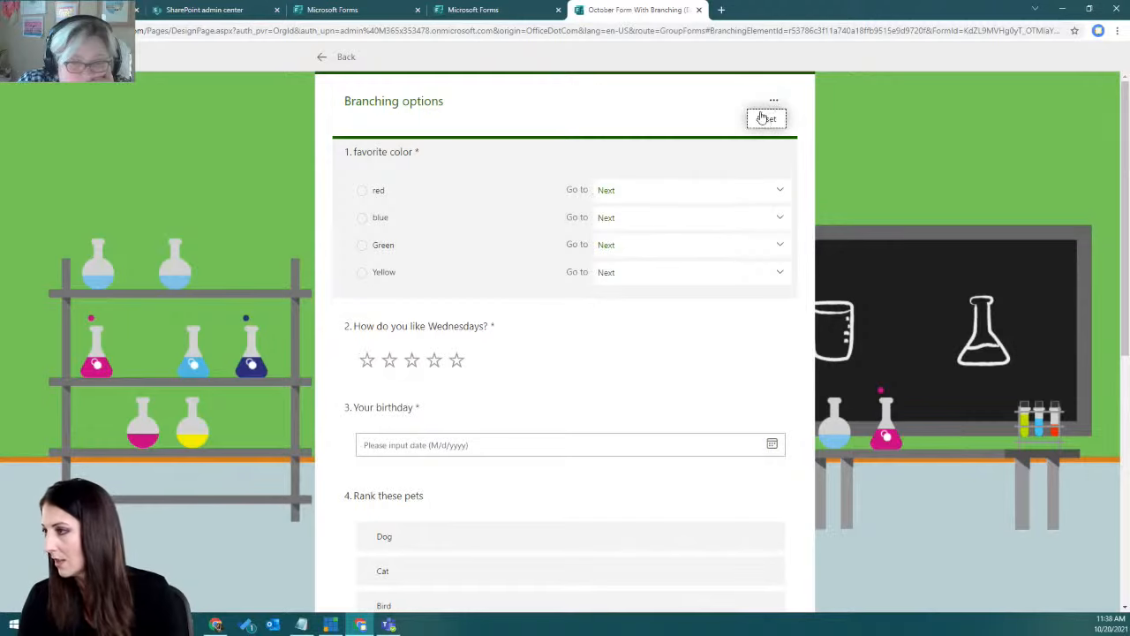
left_click(765, 117)
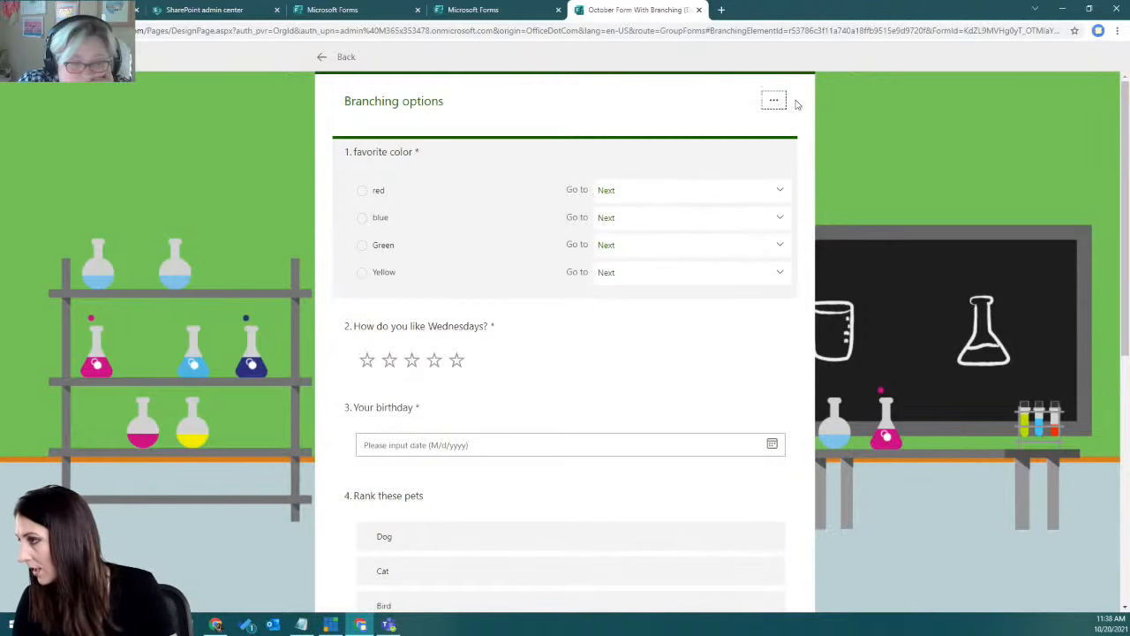
left_click(351, 57)
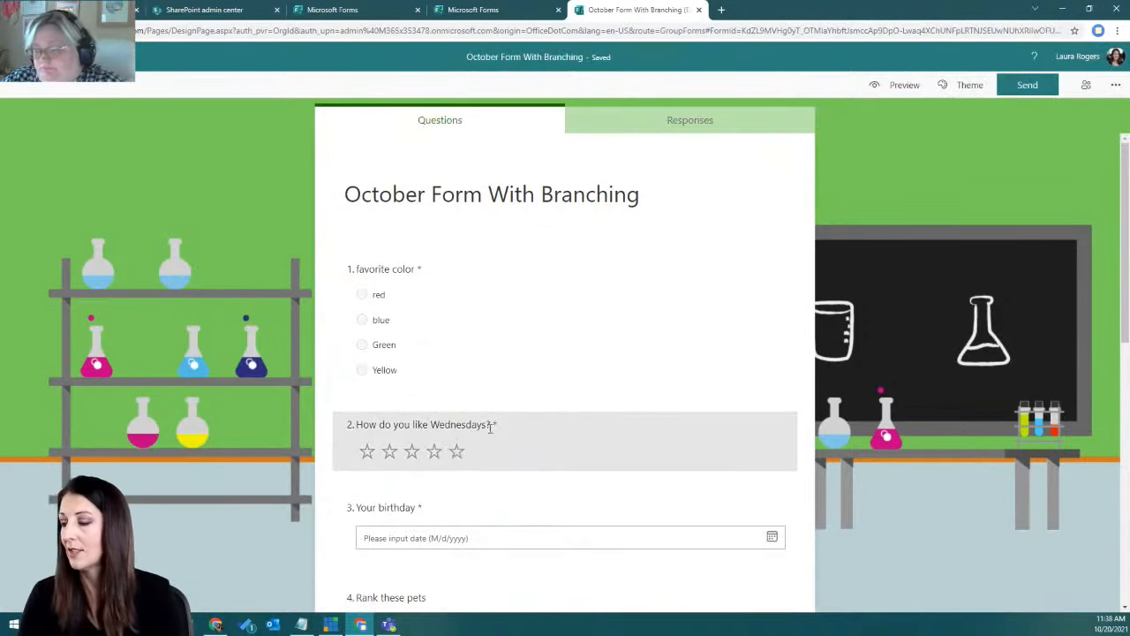
- Reword question 2, the star rating, as "How do you like red?"
left_click(491, 427)
double_click(452, 408)
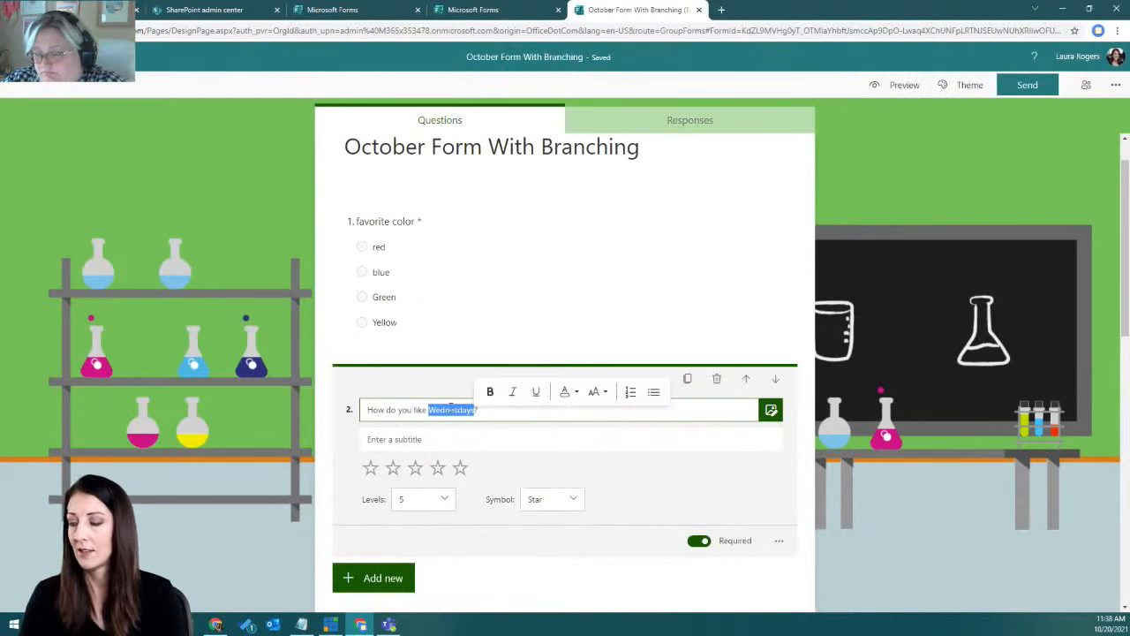
type("red")
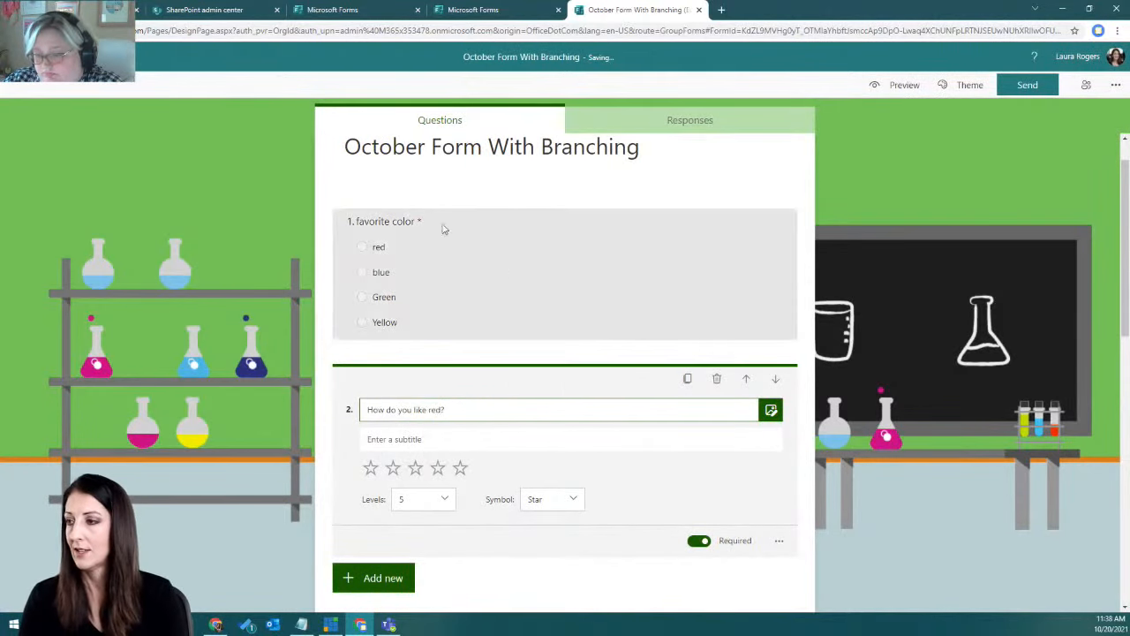
left_click(827, 418)
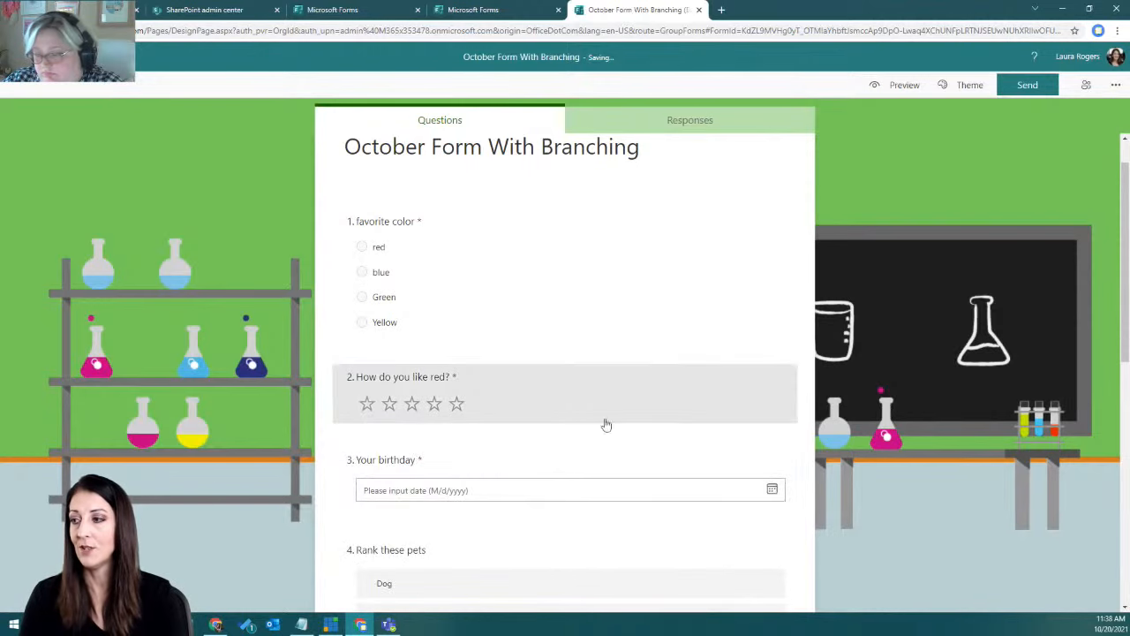
- Retitle the birthday date question as "The day you started liking blue"
left_click(401, 460)
type("The")
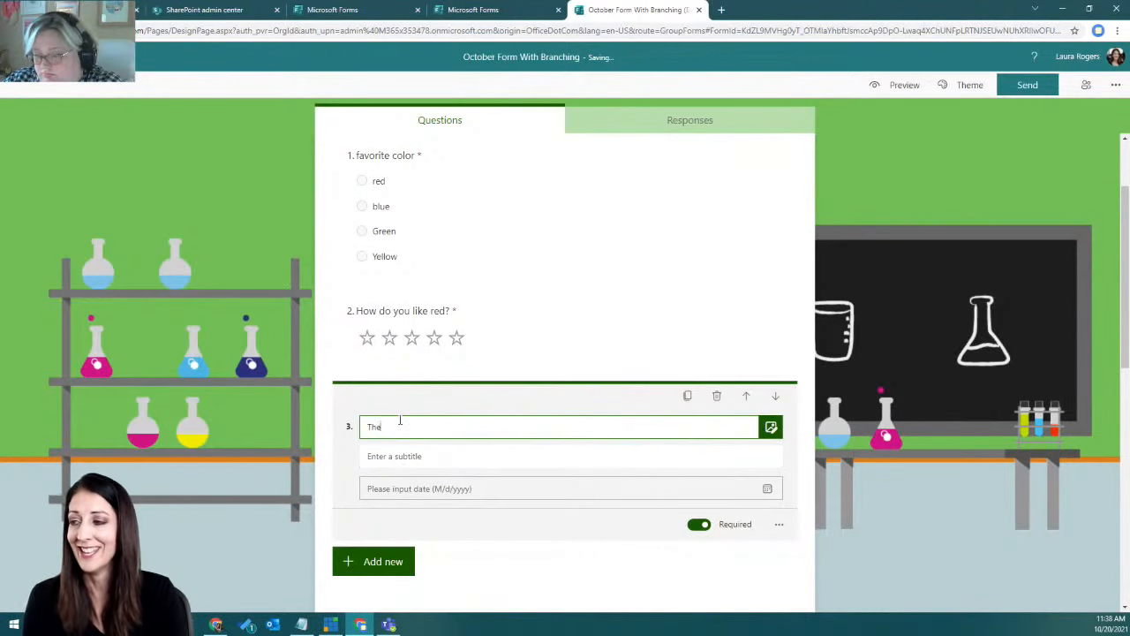
type(" day you started liking blue")
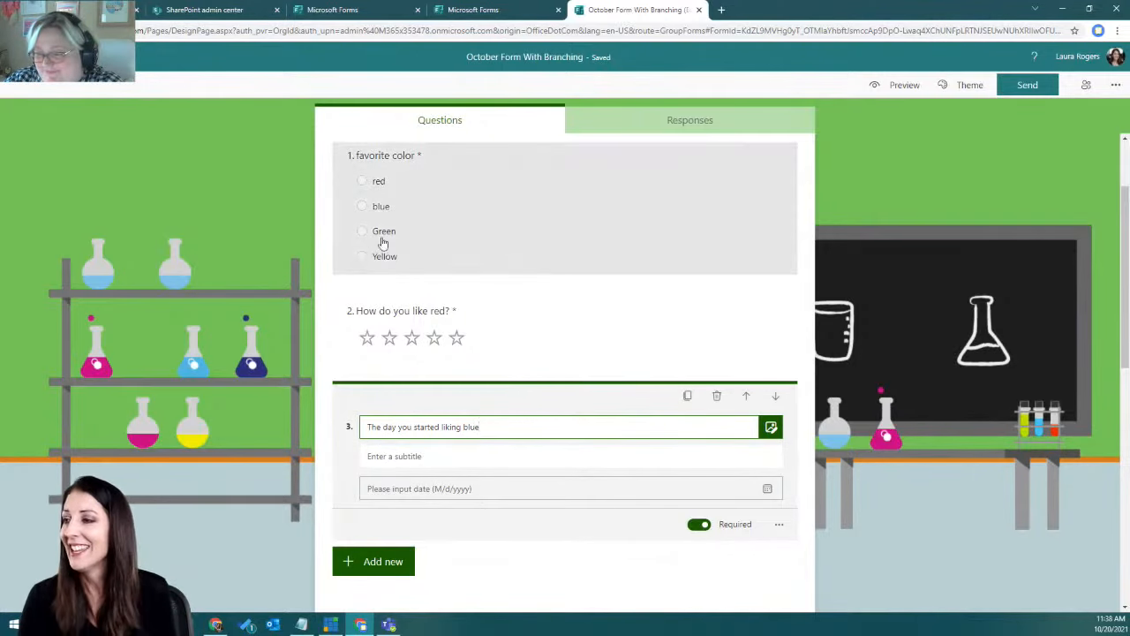
- Reword the pet ranking question as "Rank these green pets"
scroll(283, 368, "down", 3)
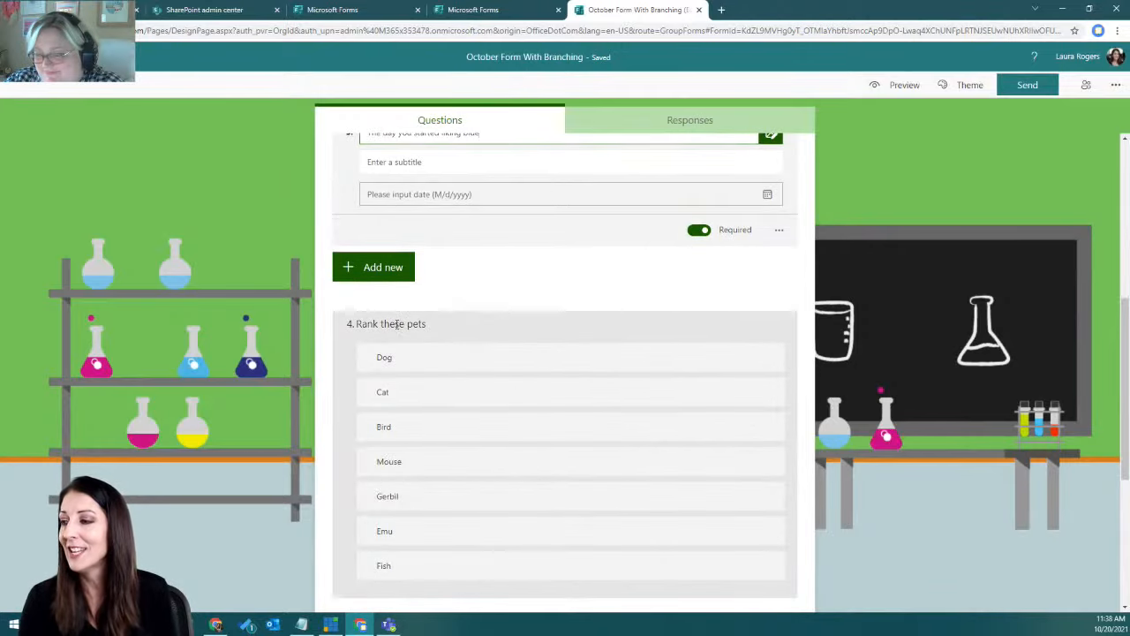
left_click(452, 333)
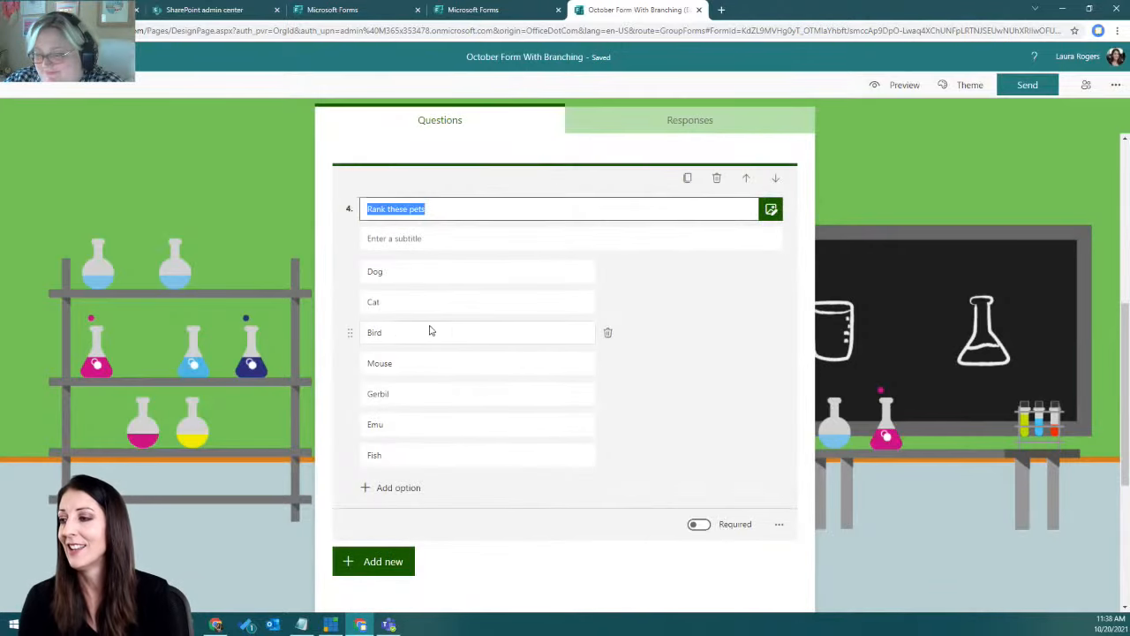
left_click(410, 208)
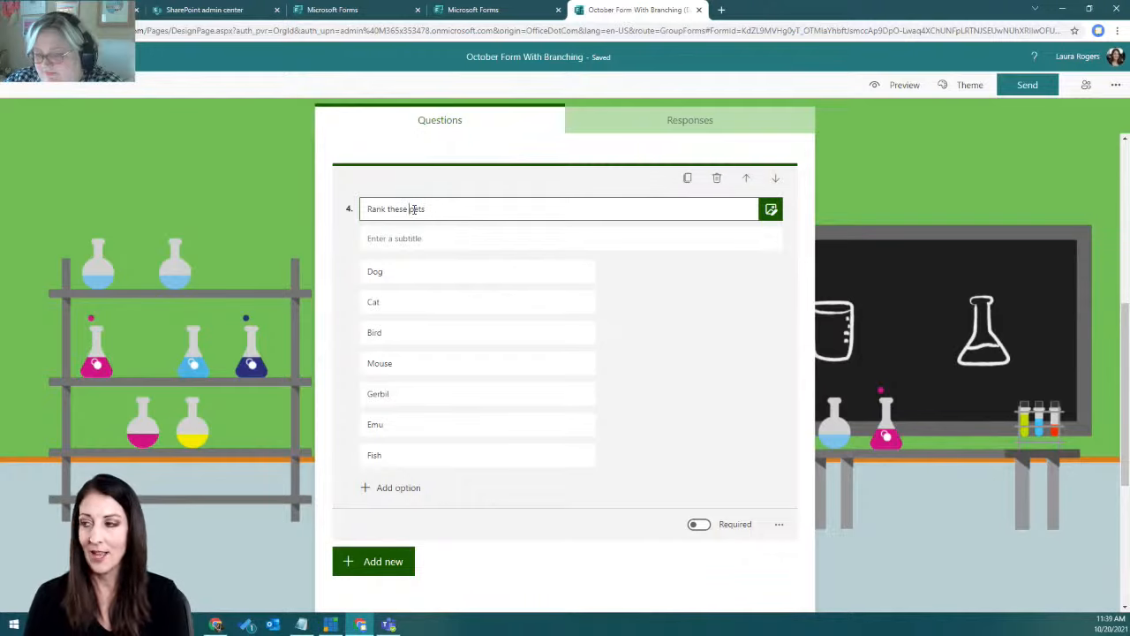
type("green")
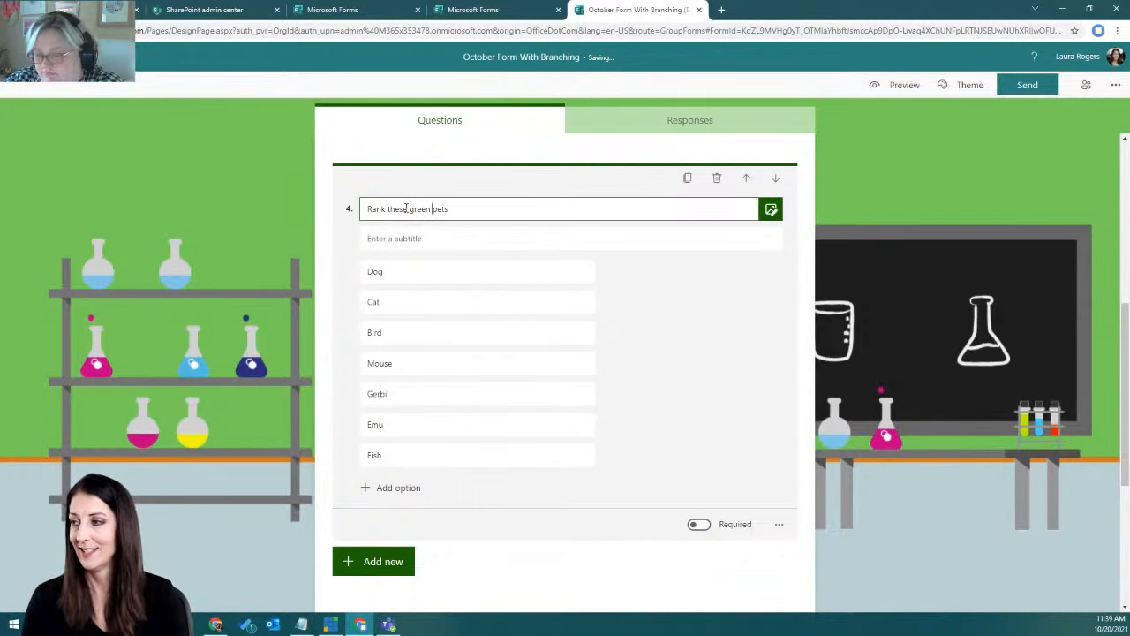
- Retitle question 5, the software opinions grid, as "Software opinions for people who like yellow"
scroll(506, 259, "up", 7)
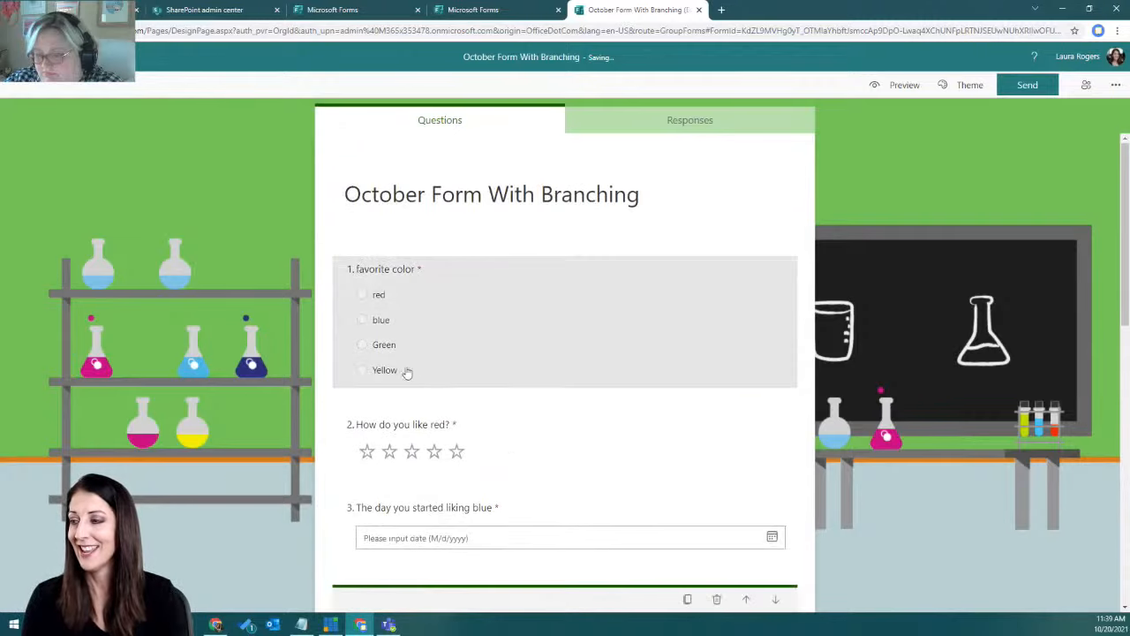
scroll(487, 364, "down", 6)
scroll(485, 364, "down", 4)
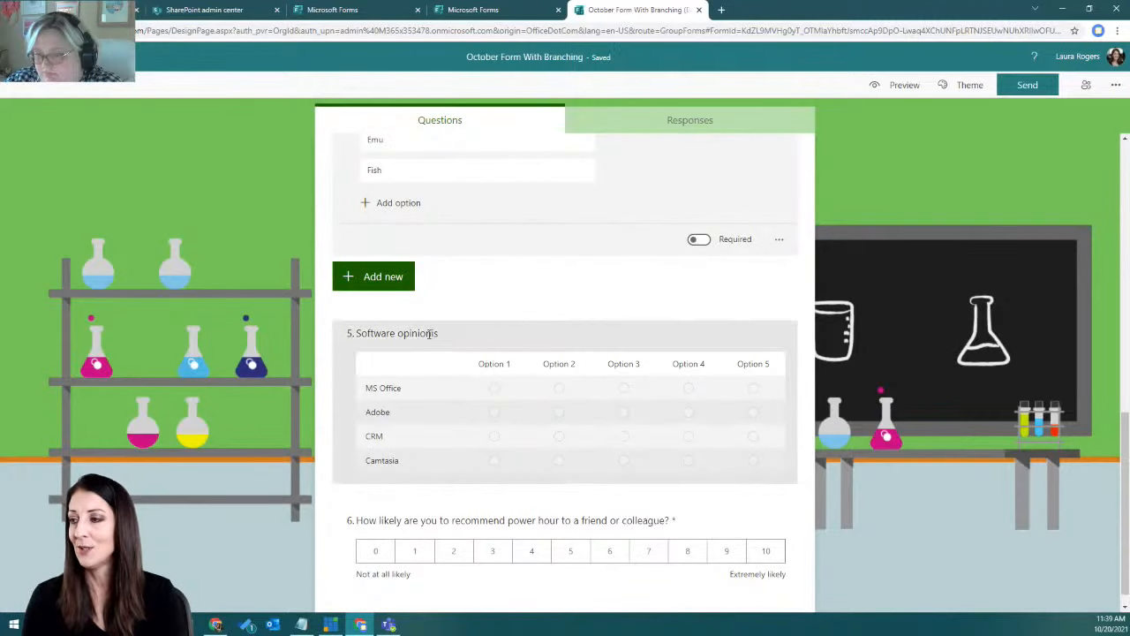
left_click(429, 338)
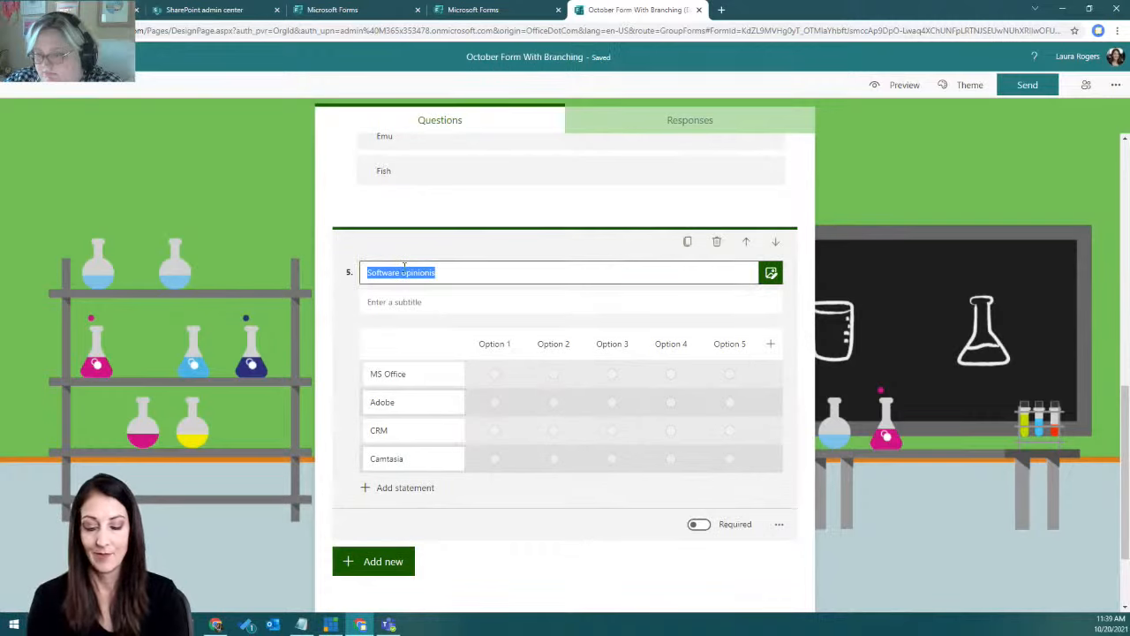
left_click(453, 269)
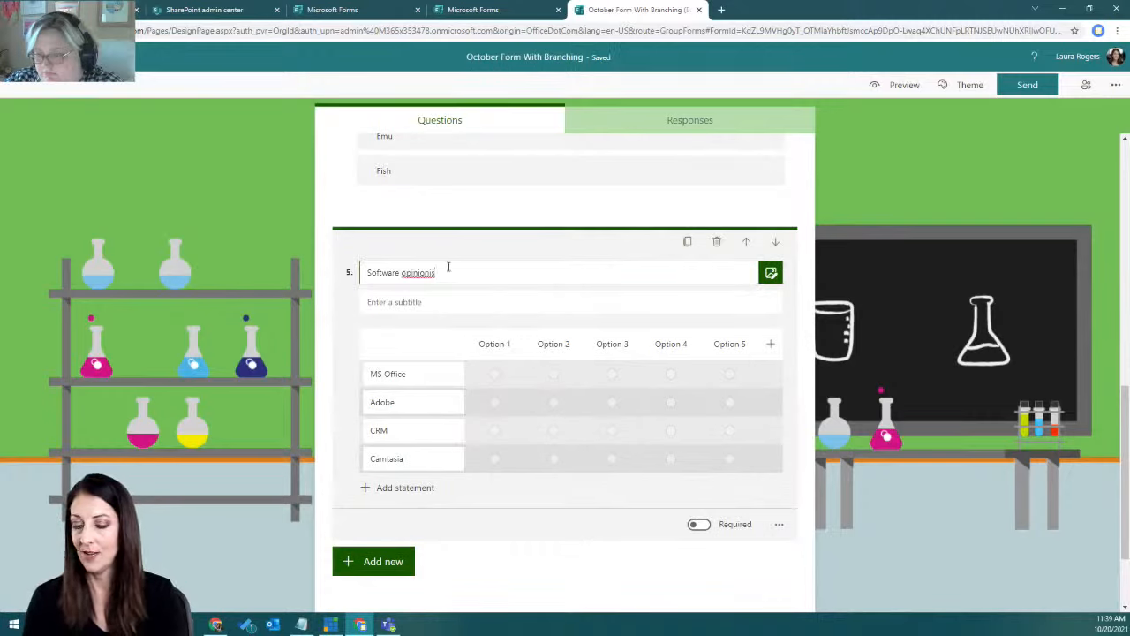
type("firs")
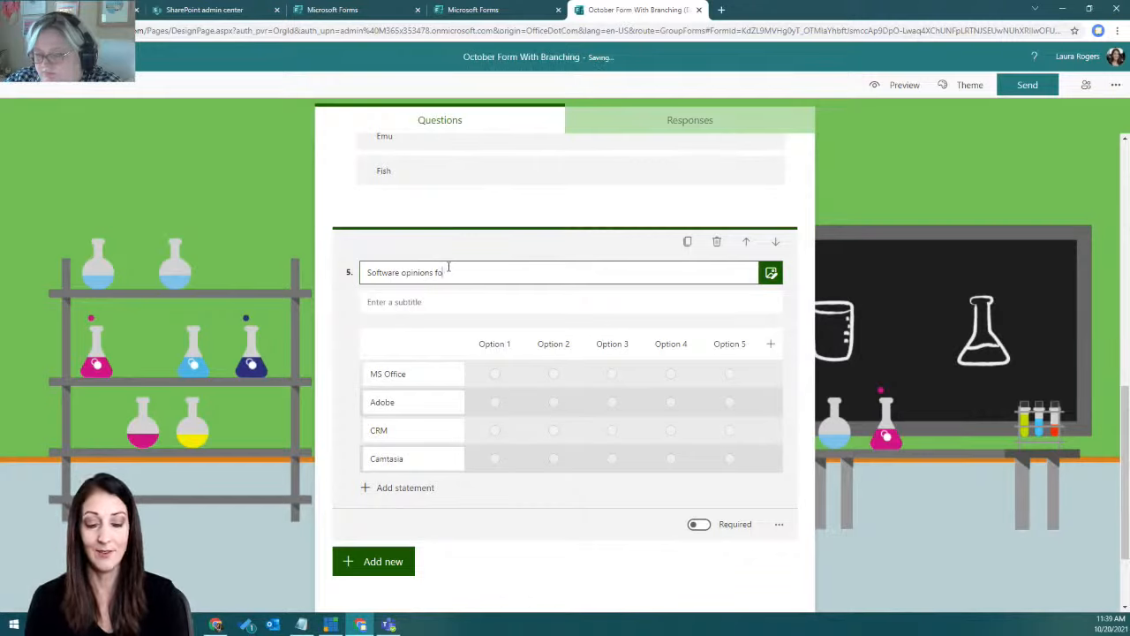
type("people who like yellow")
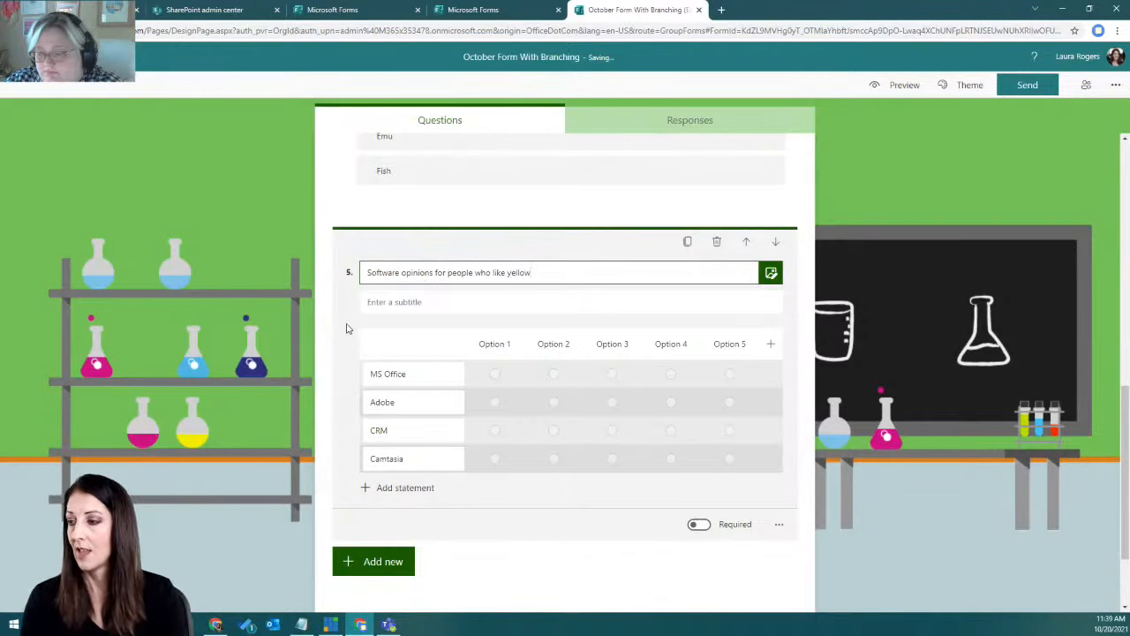
scroll(346, 329, "down", 1)
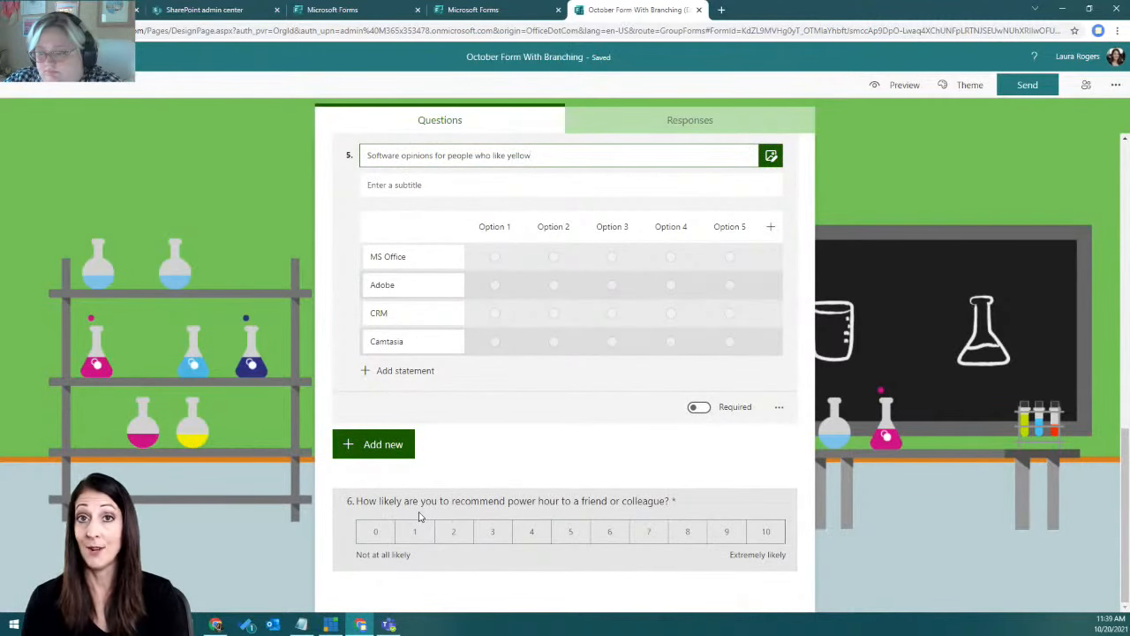
scroll(956, 407, "up", 9)
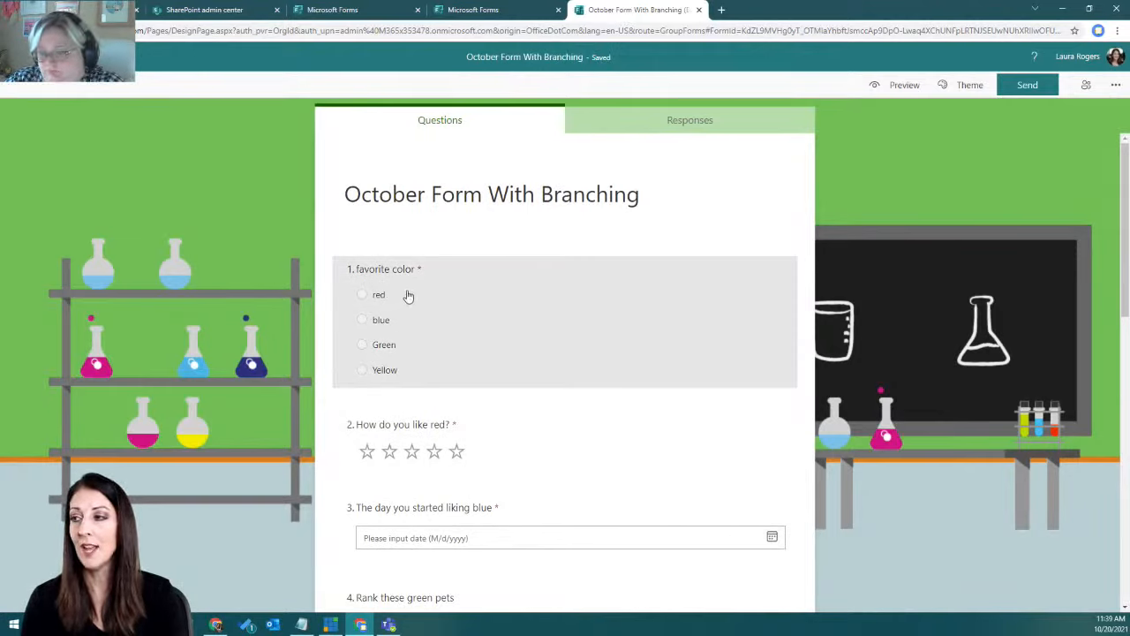
- Add branching to the favorite color question, sending red to question 2 "How do you like red?" and blue to question 3 "The day you started liking blue"
left_click(721, 383)
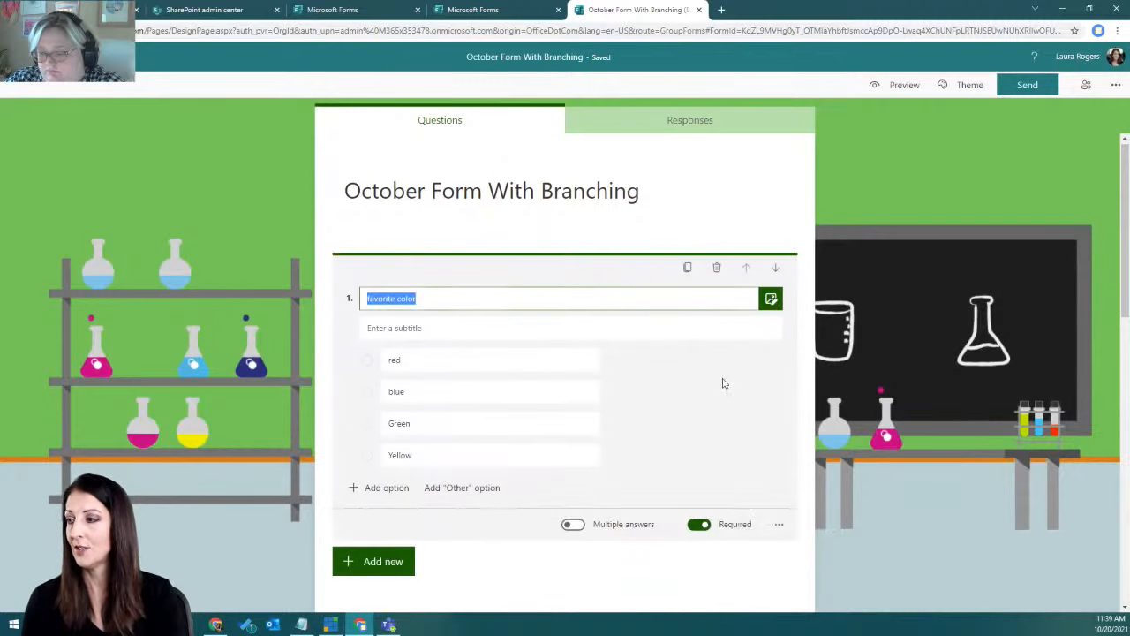
left_click(782, 526)
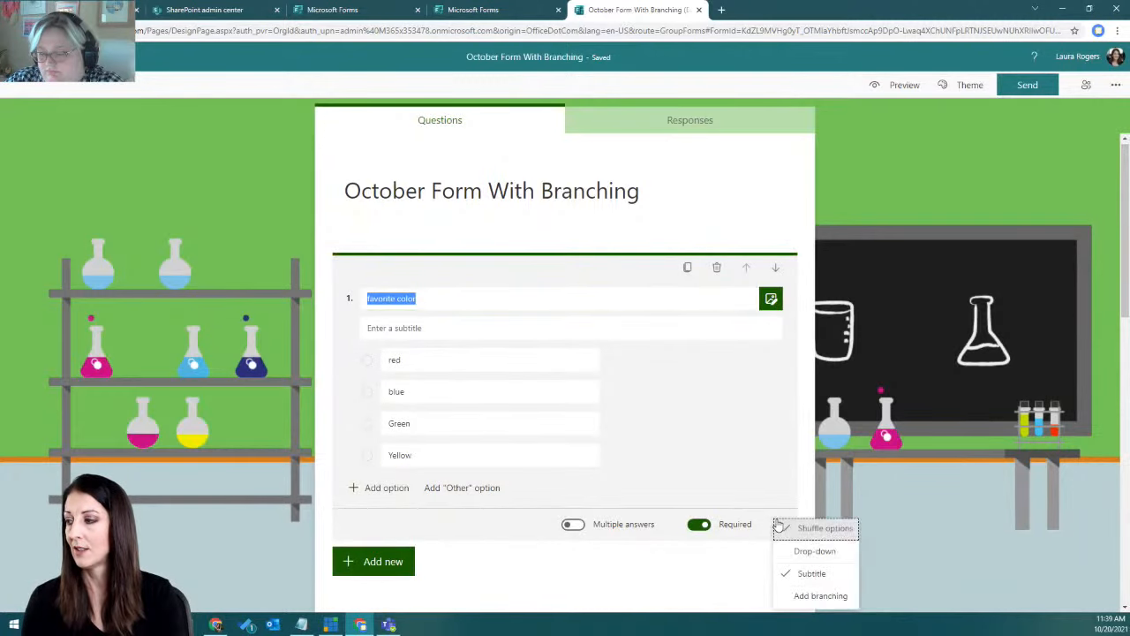
left_click(820, 597)
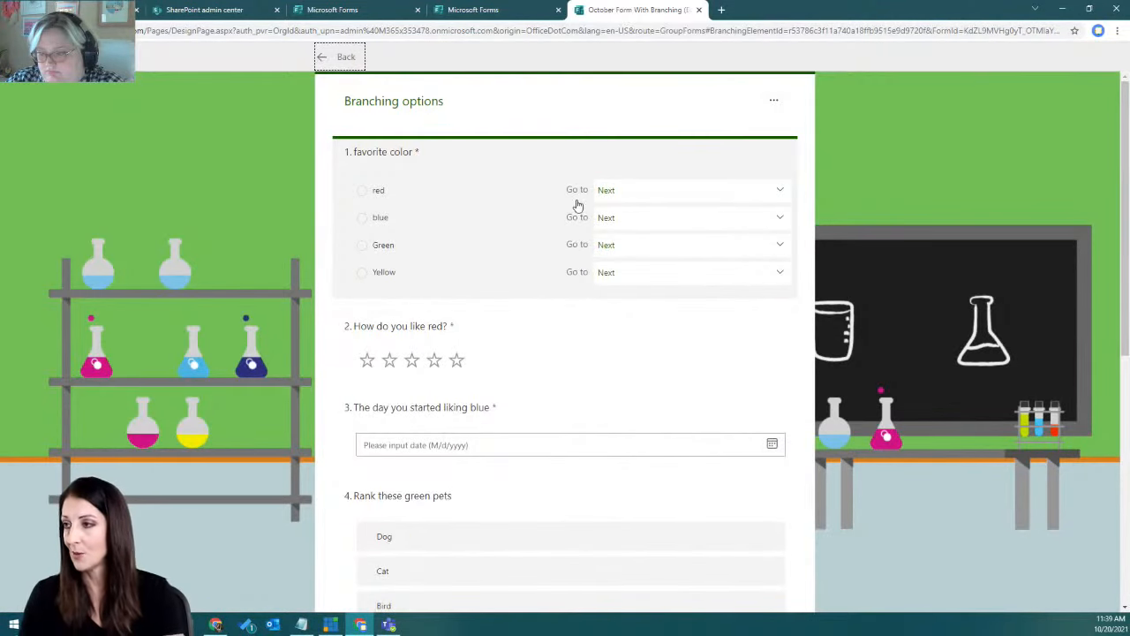
left_click(649, 193)
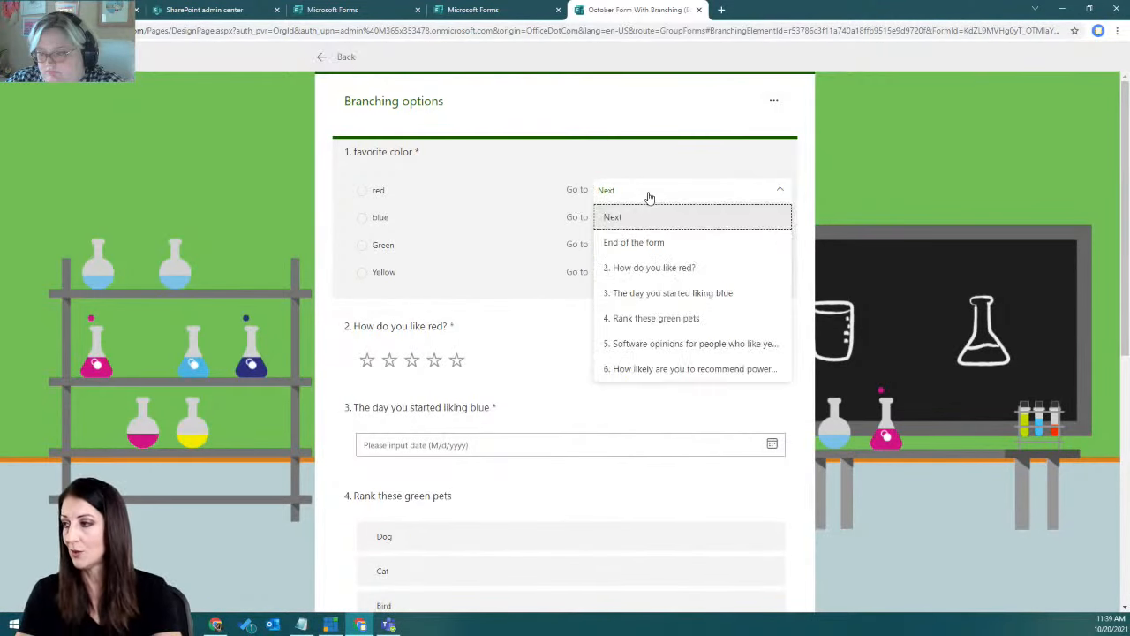
left_click(699, 270)
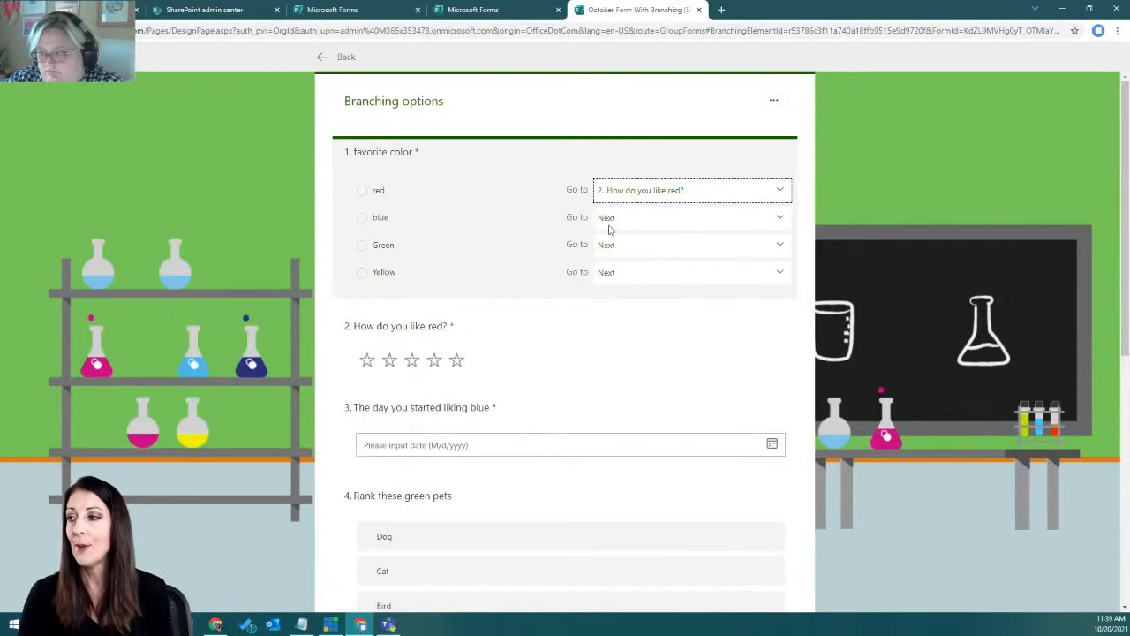
left_click(641, 221)
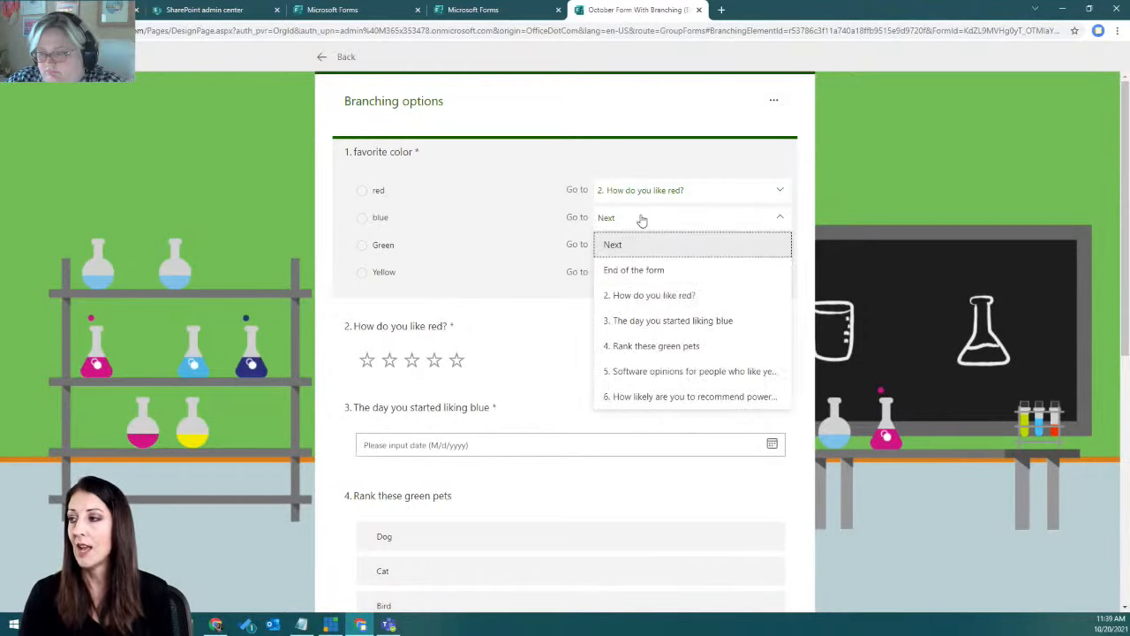
left_click(702, 323)
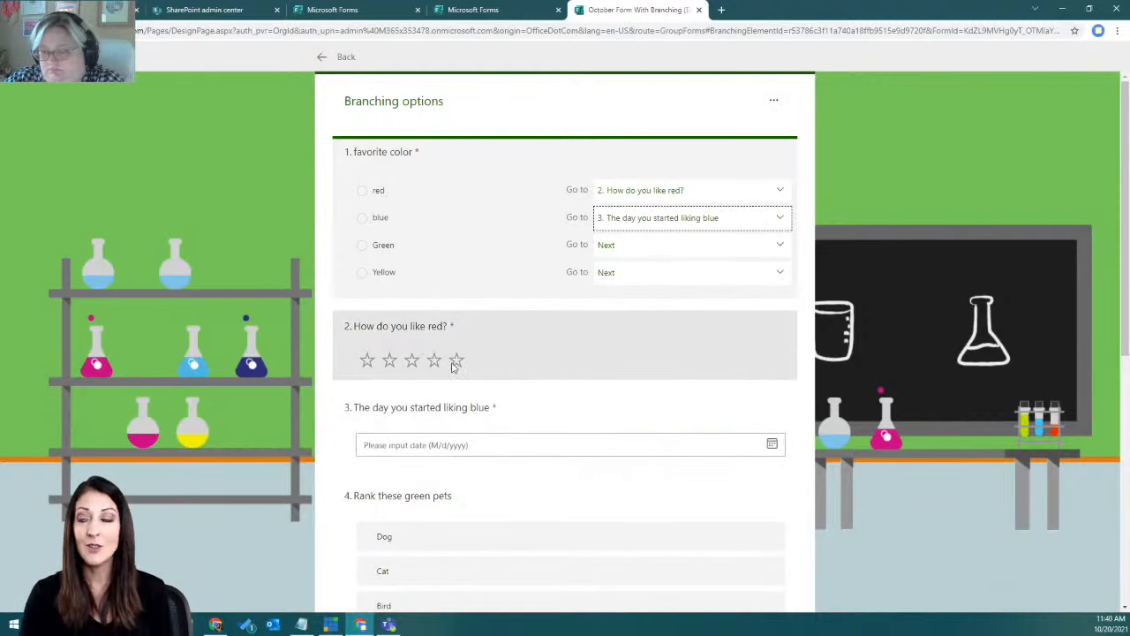
- Send the Green answer to question 4 "Rank these green pets" and Yellow to question 5 "Software opinions for people who like yellow"
left_click(652, 248)
left_click(677, 372)
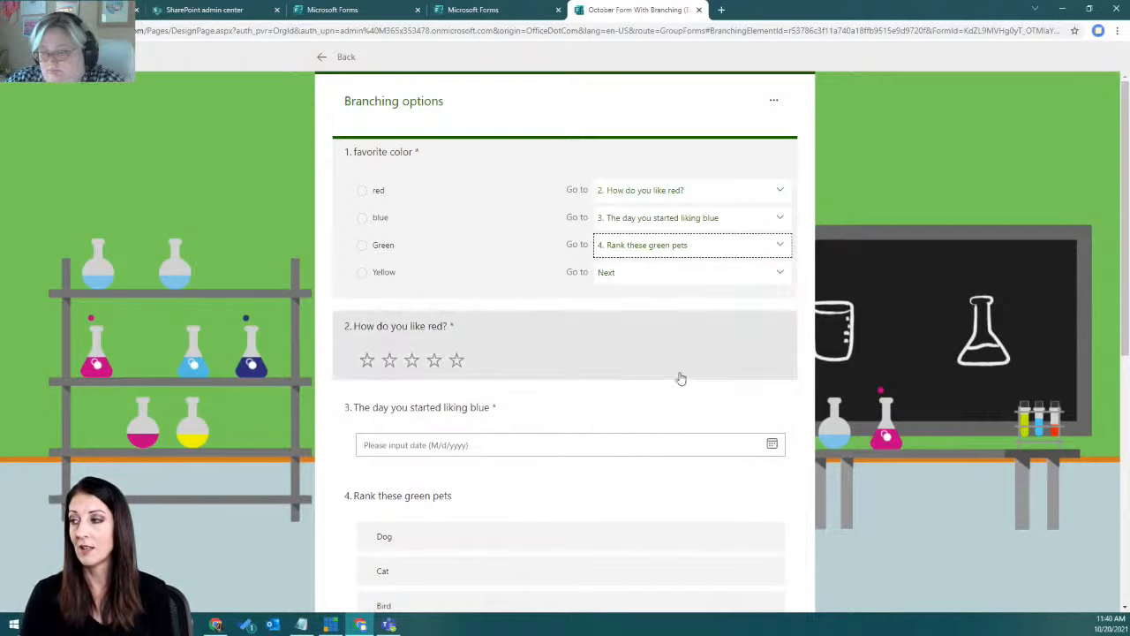
left_click(636, 275)
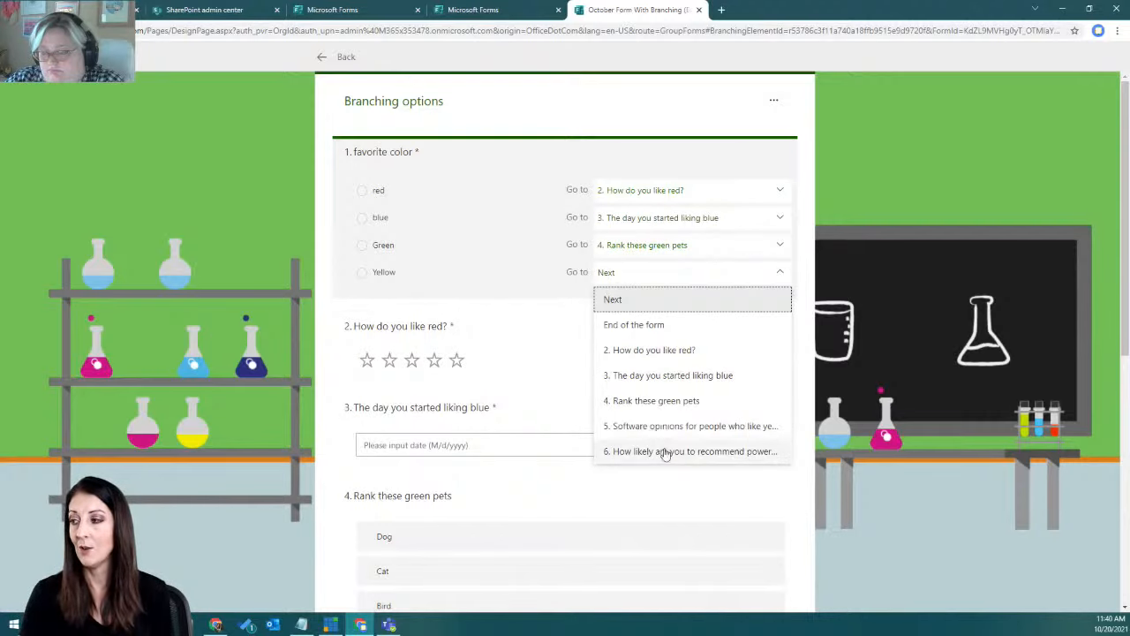
left_click(684, 427)
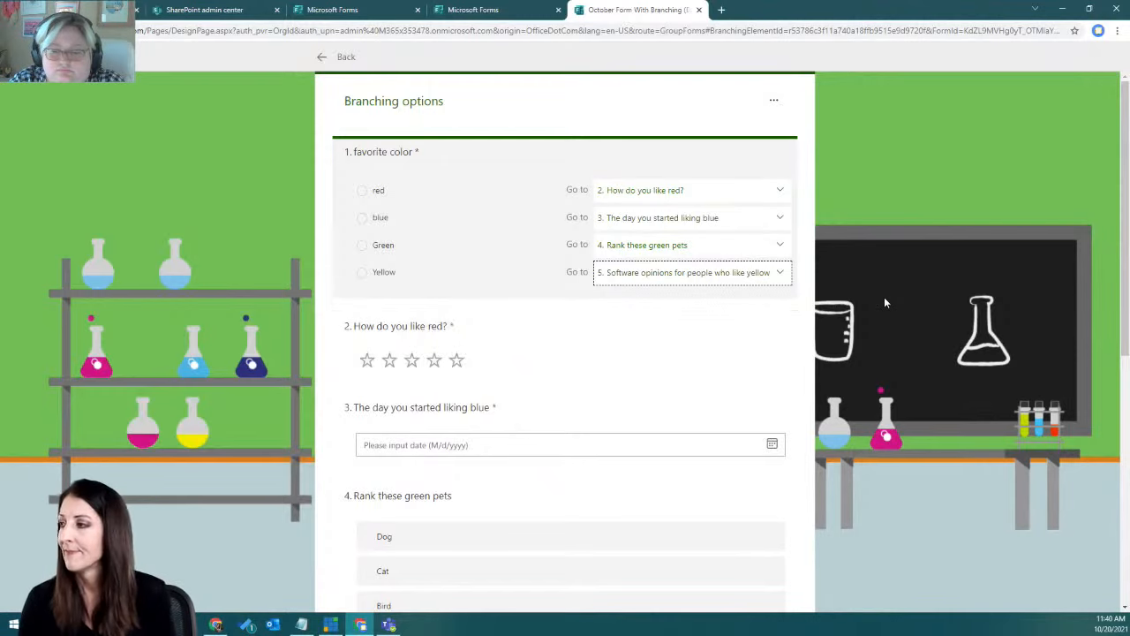
- Examine the branching options from the favorite color question through the last question, and return to the form's questions
scroll(885, 302, "down", 3)
scroll(884, 297, "down", 1)
scroll(883, 297, "up", 5)
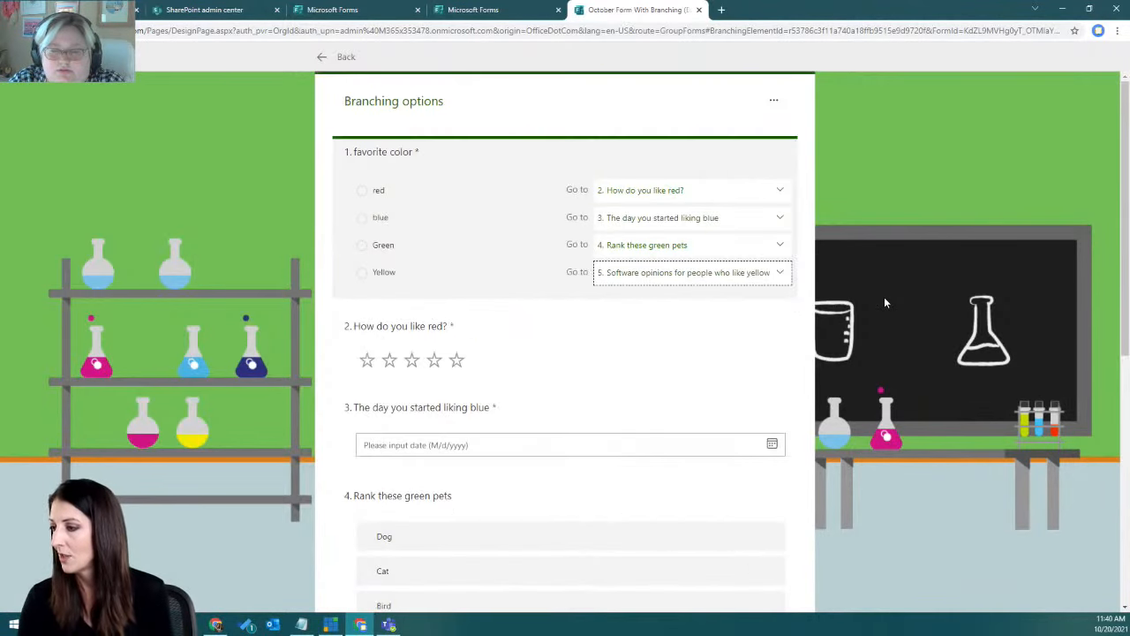
scroll(699, 361, "down", 5)
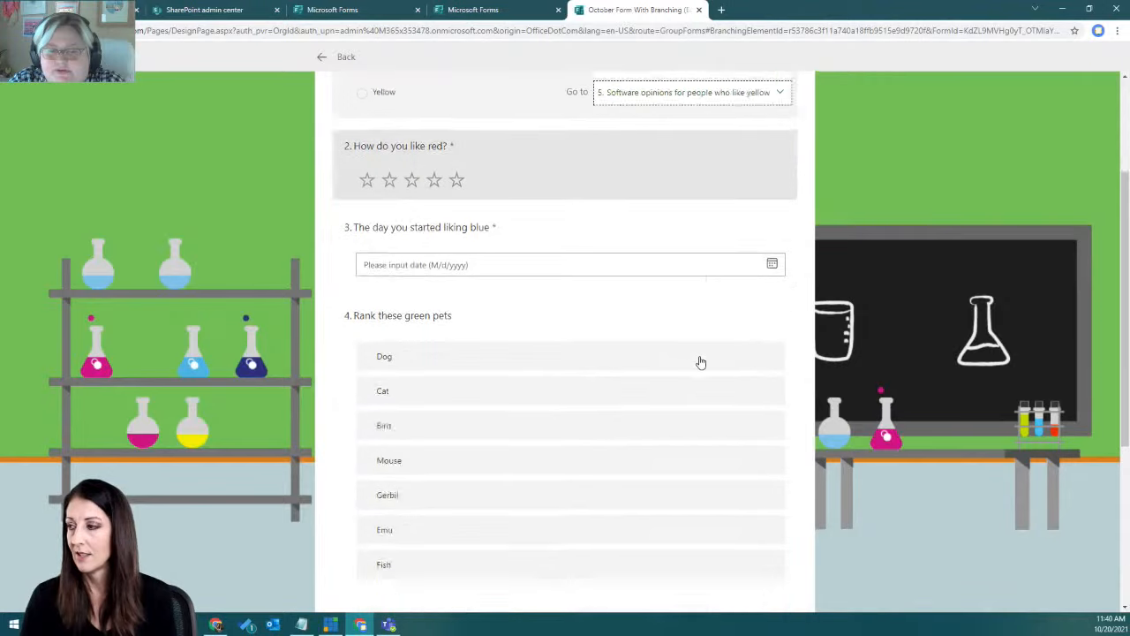
scroll(729, 336, "up", 5)
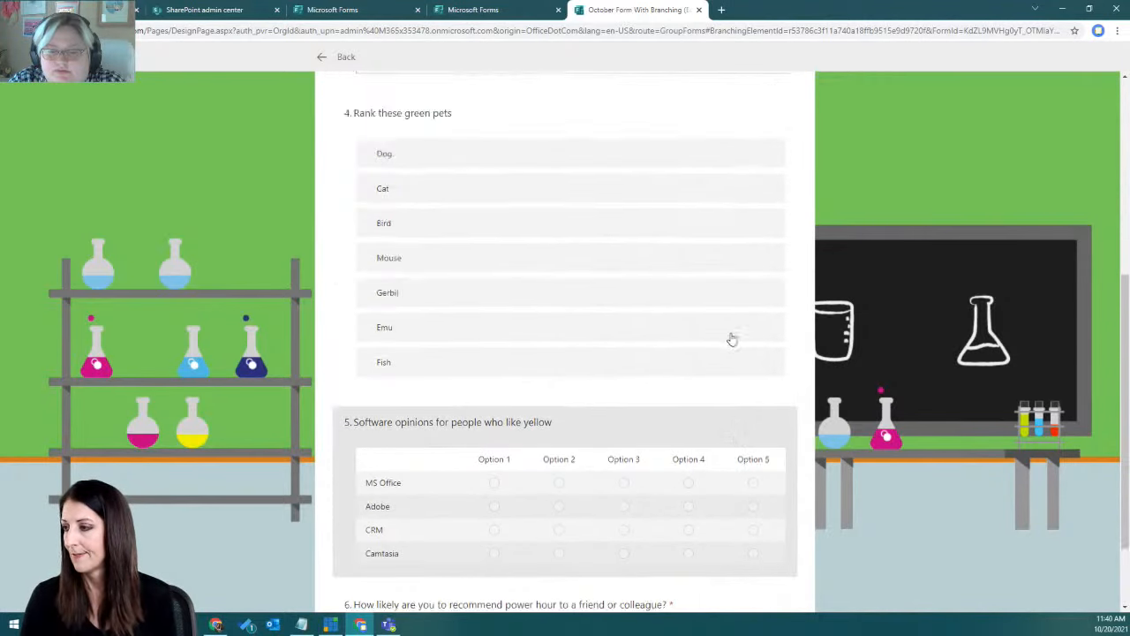
scroll(697, 300, "down", 4)
left_click(550, 144)
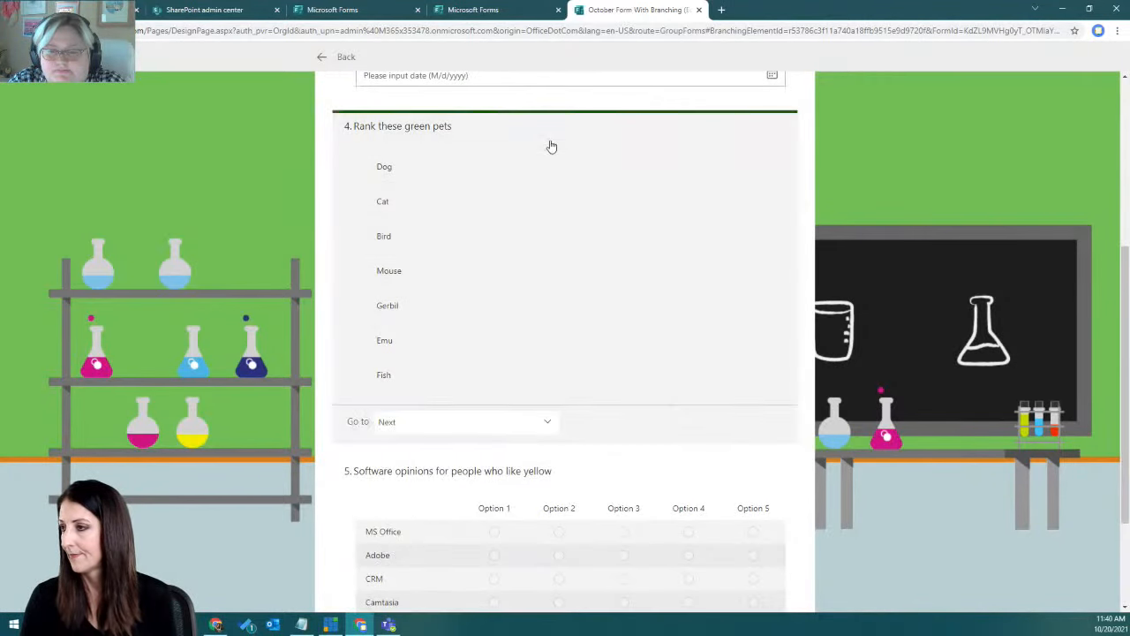
scroll(644, 305, "up", 3)
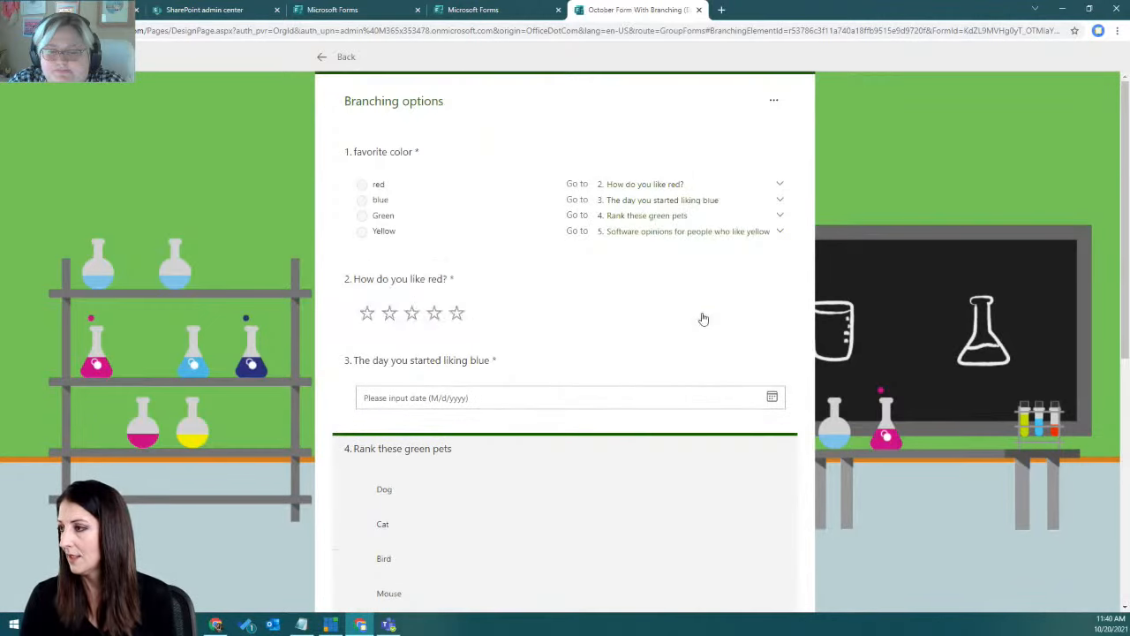
scroll(916, 227, "down", 5)
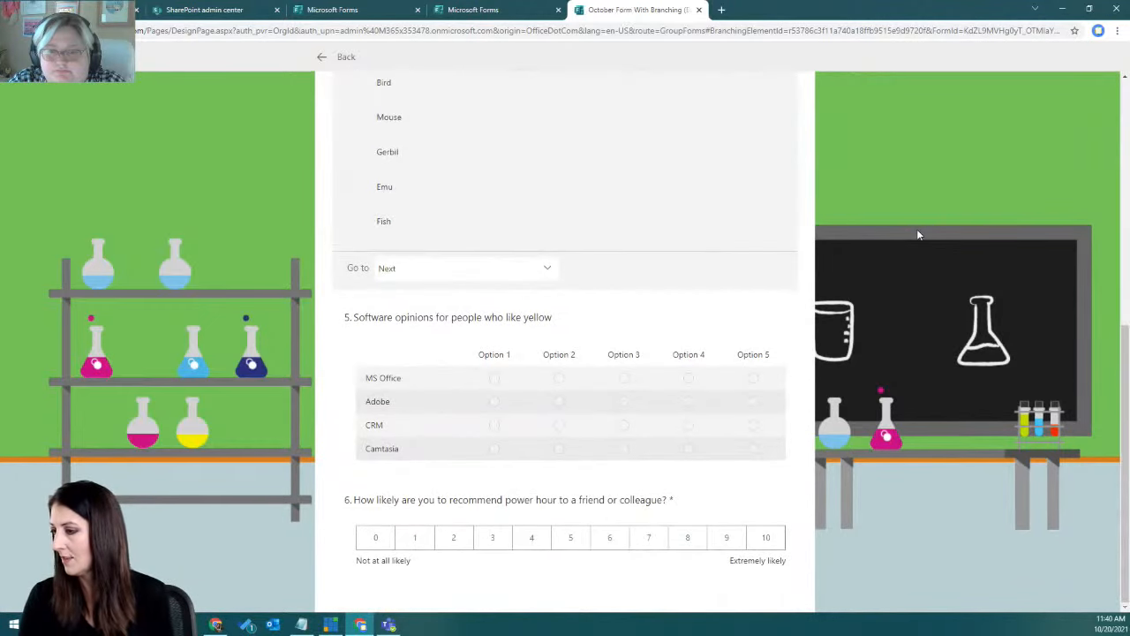
scroll(916, 228, "up", 5)
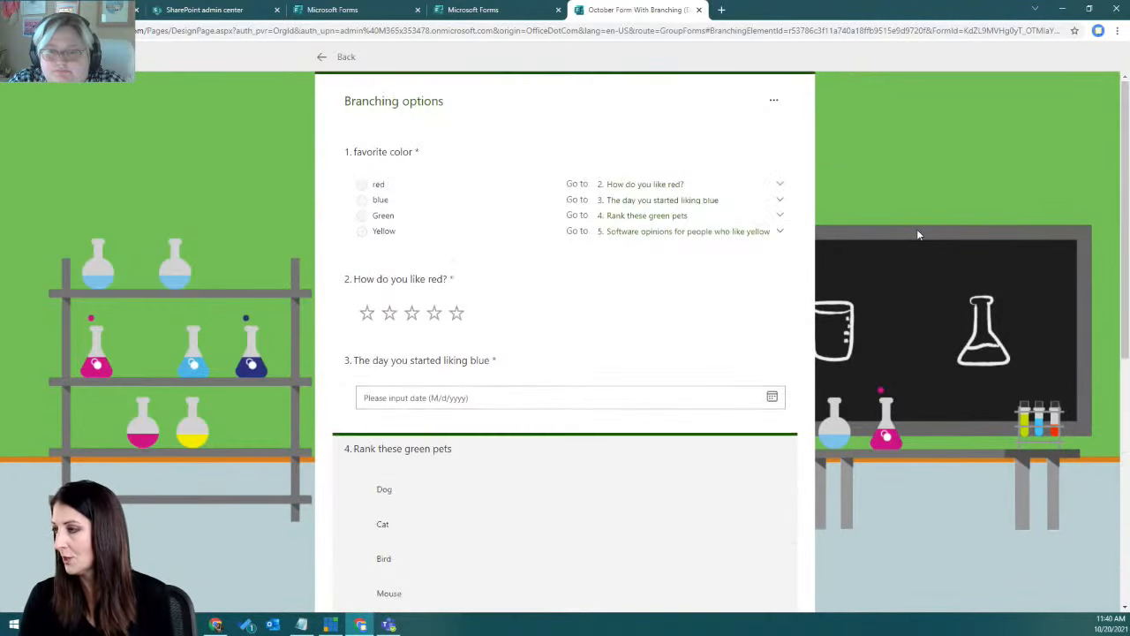
left_click(774, 102)
left_click(875, 123)
left_click(779, 185)
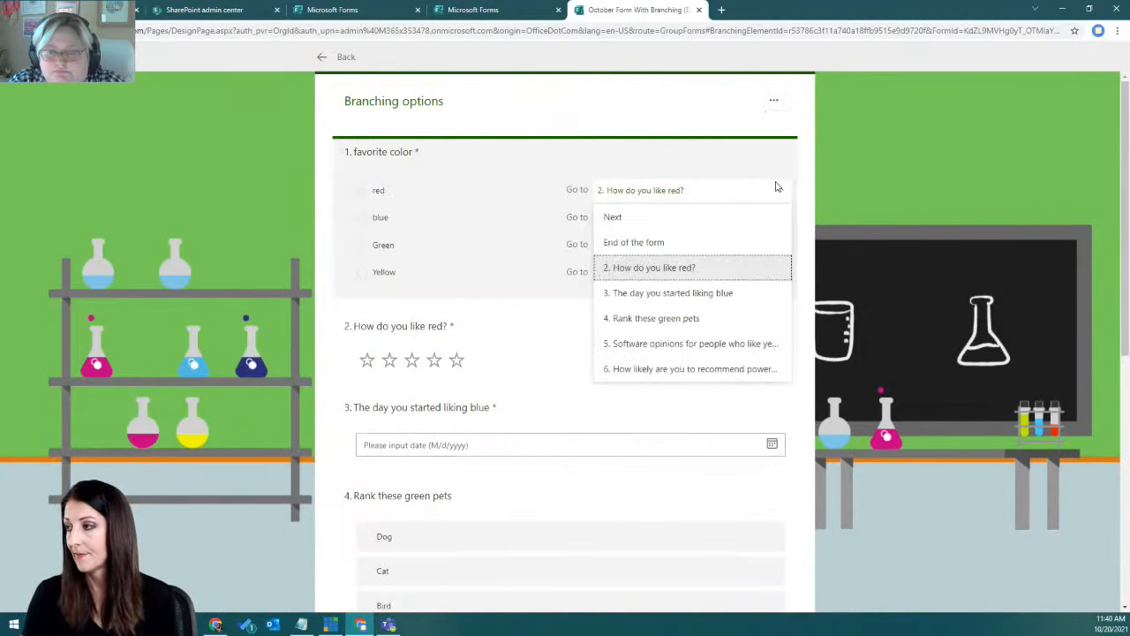
left_click(827, 192)
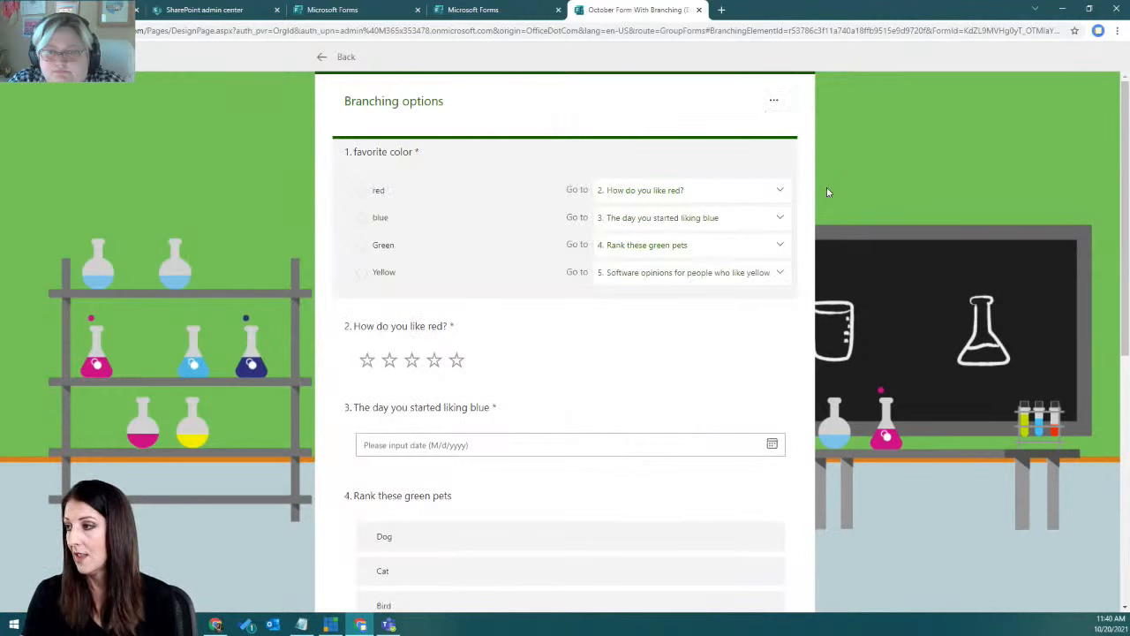
left_click(329, 57)
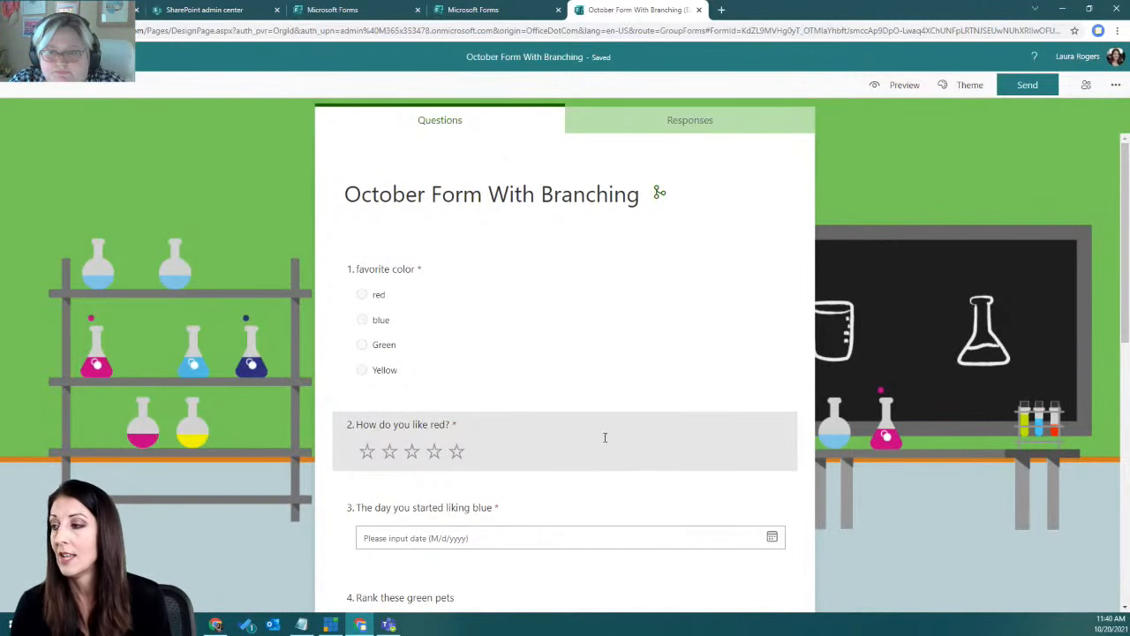
- Add branching to question 2, "How do you like red?", so it goes to question 6 about recommending power hour
left_click(604, 441)
left_click(779, 540)
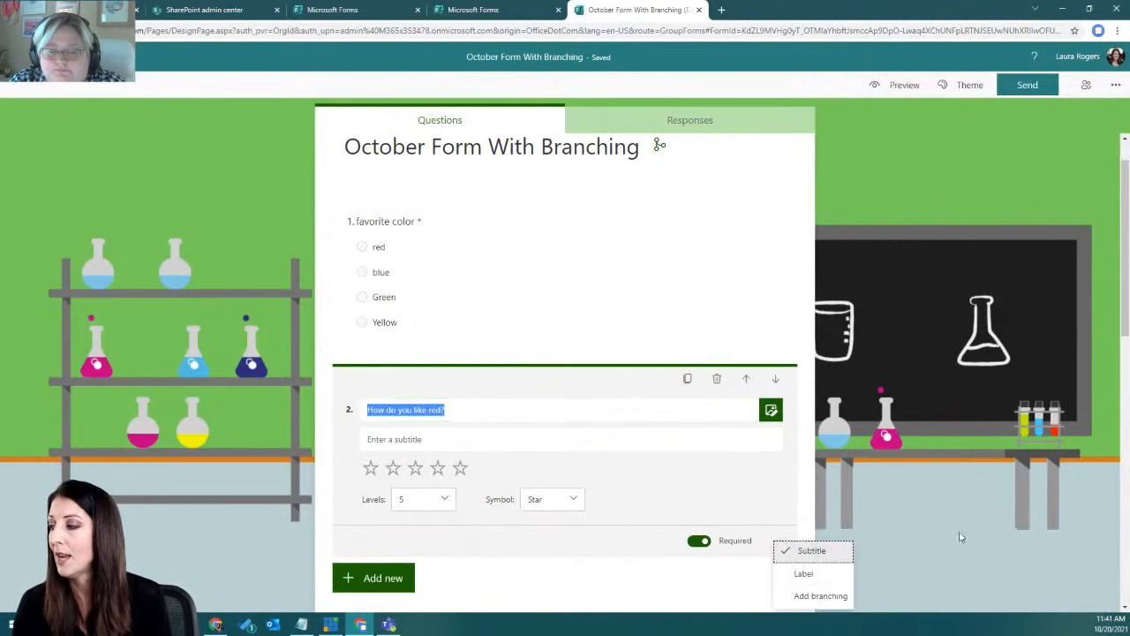
scroll(927, 545, "down", 1)
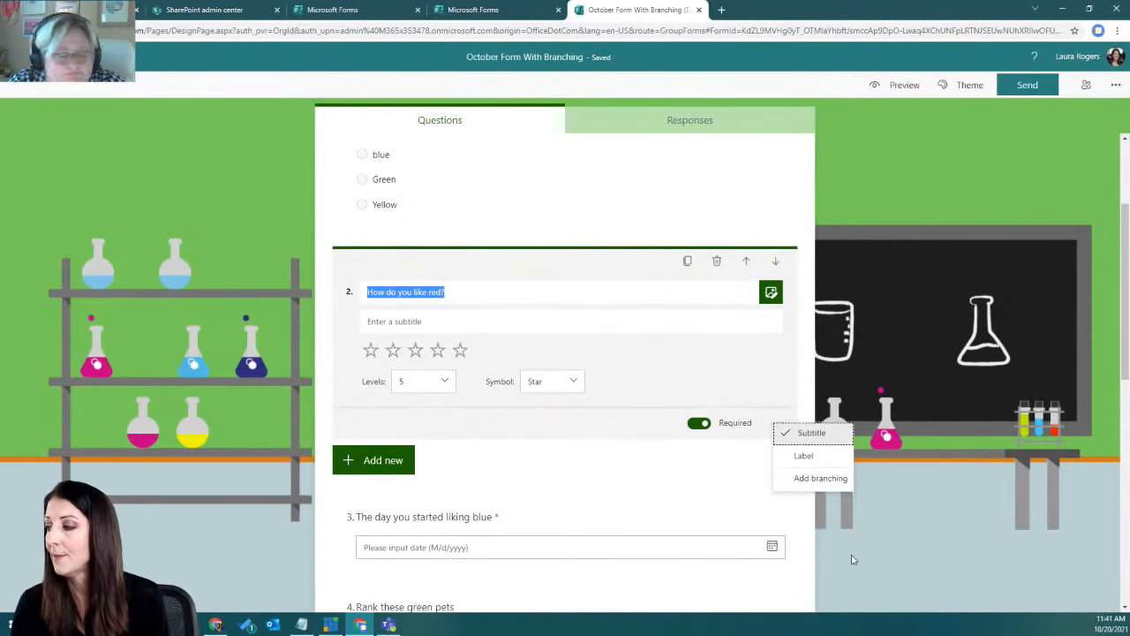
left_click(812, 481)
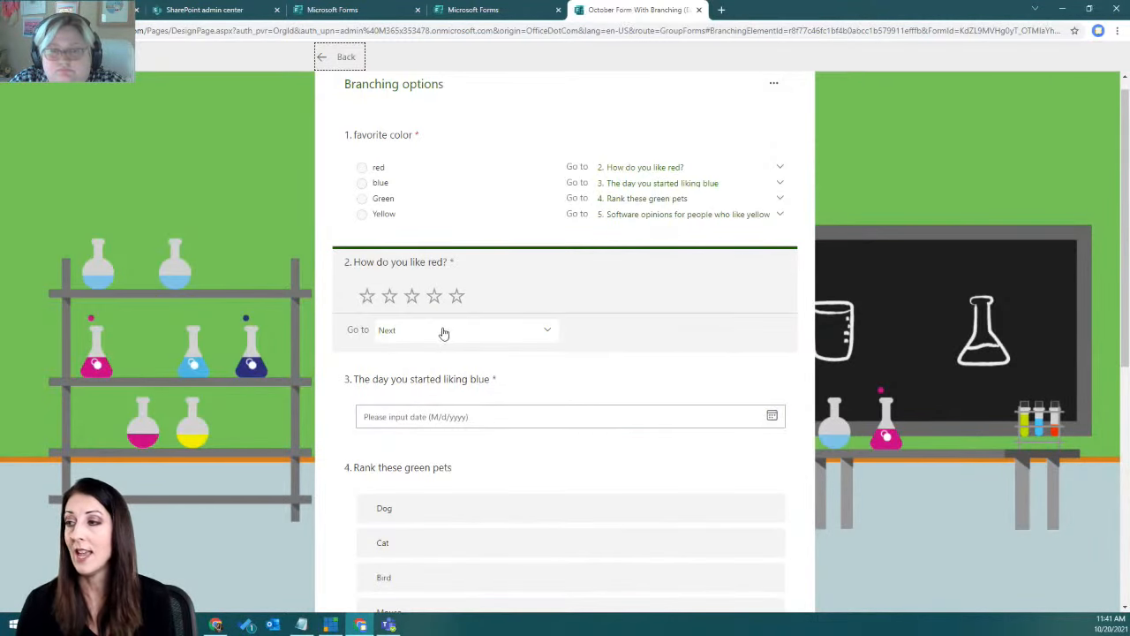
left_click(416, 336)
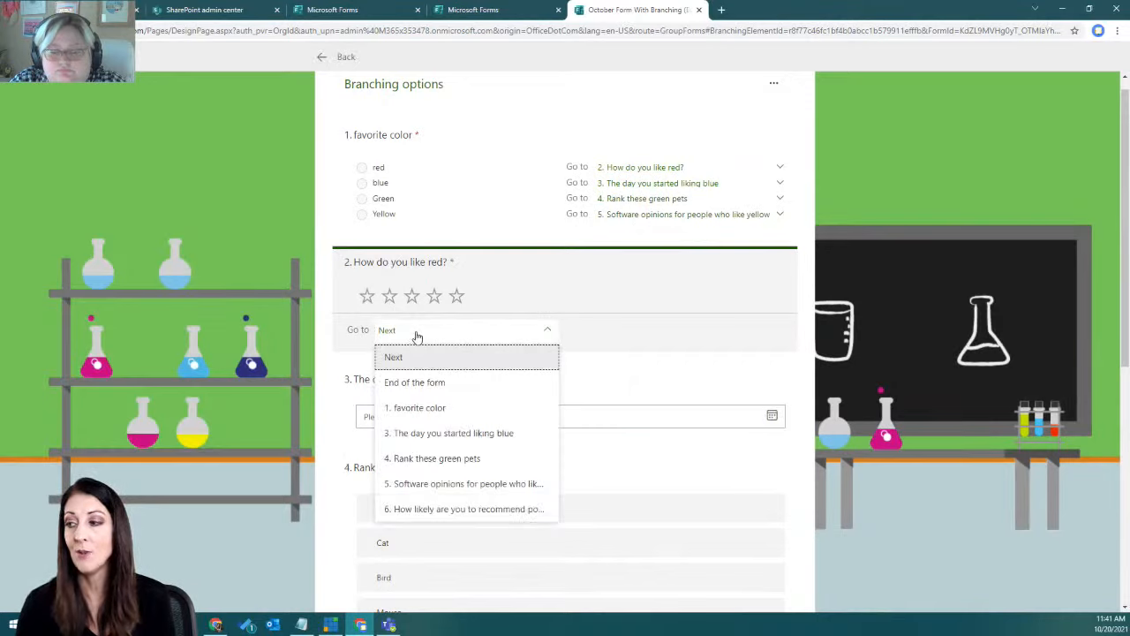
left_click(423, 511)
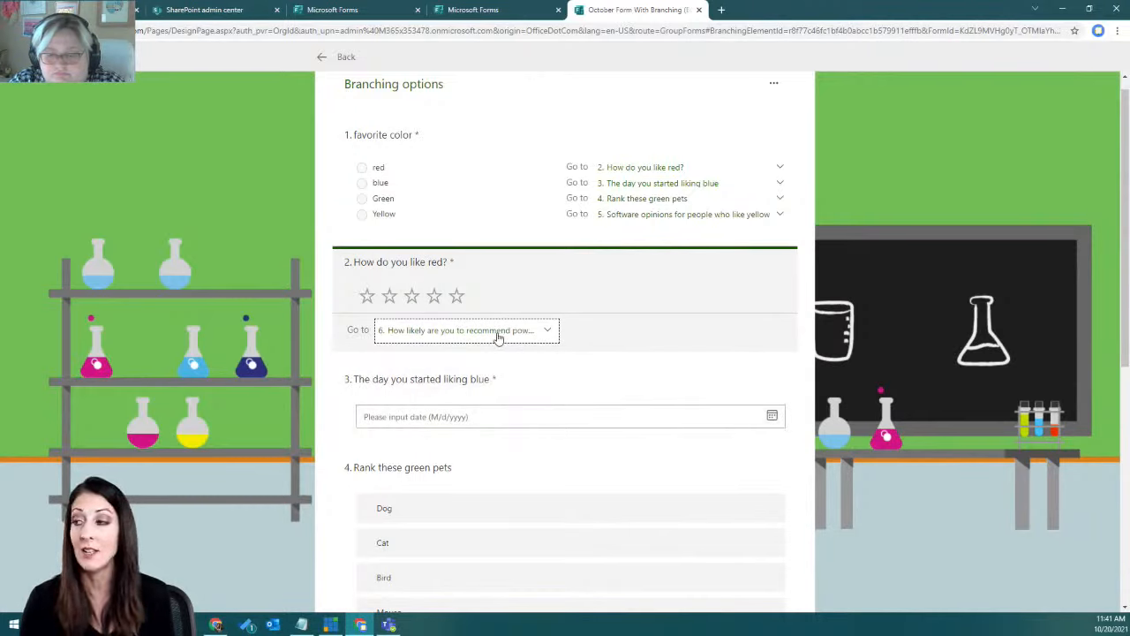
- Branch question 3, "The day you started liking blue", to question 6 about recommending power hour
left_click(529, 389)
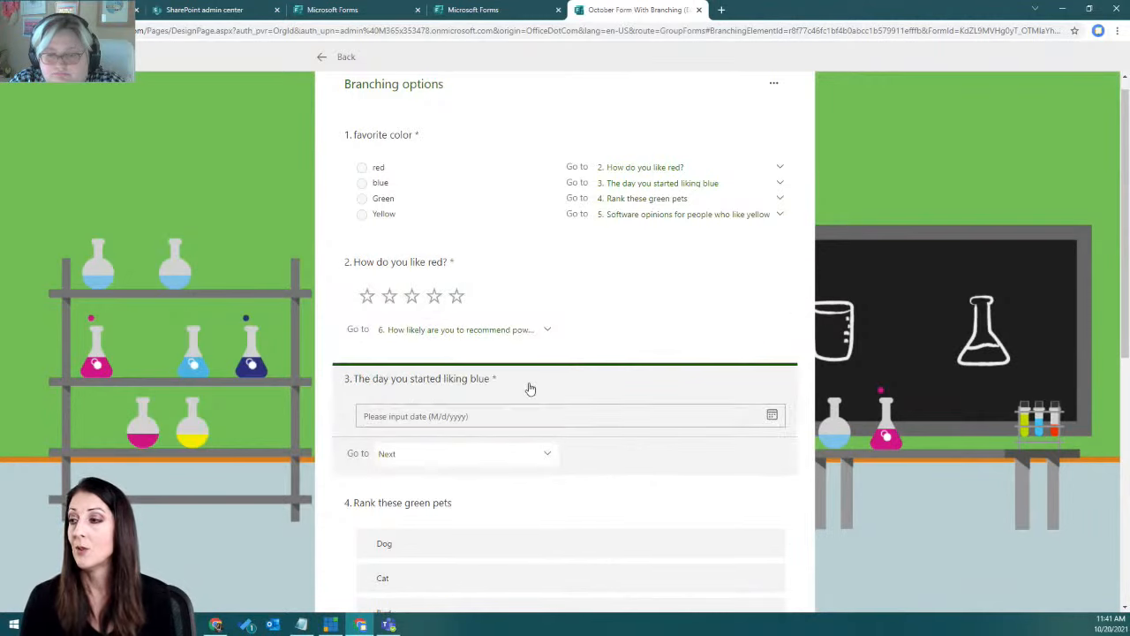
left_click(498, 457)
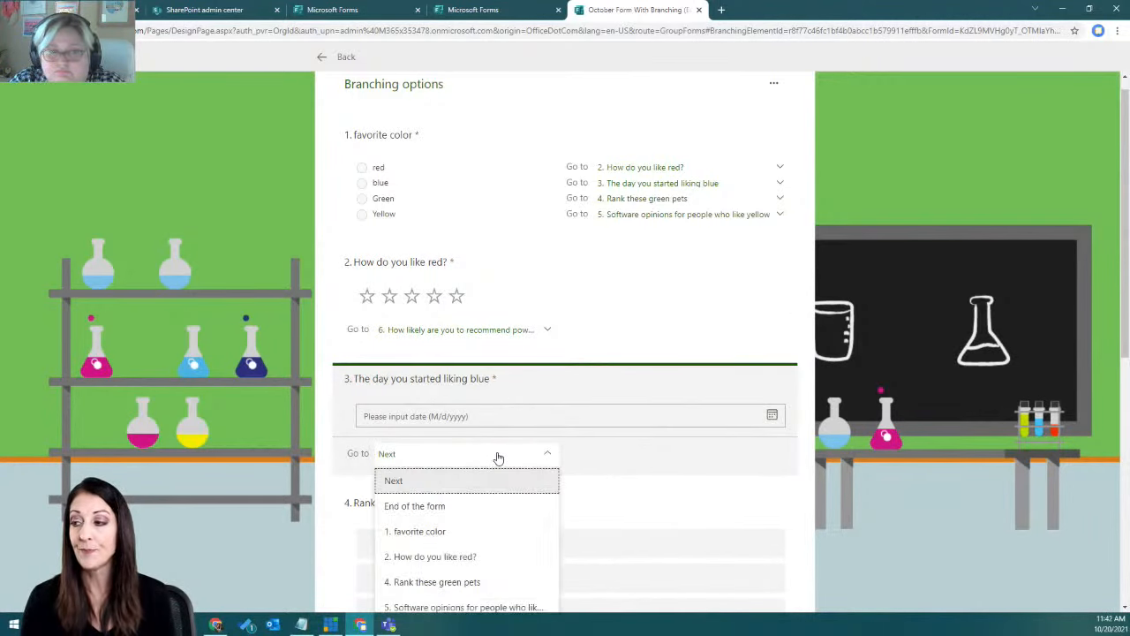
scroll(477, 327, "down", 2)
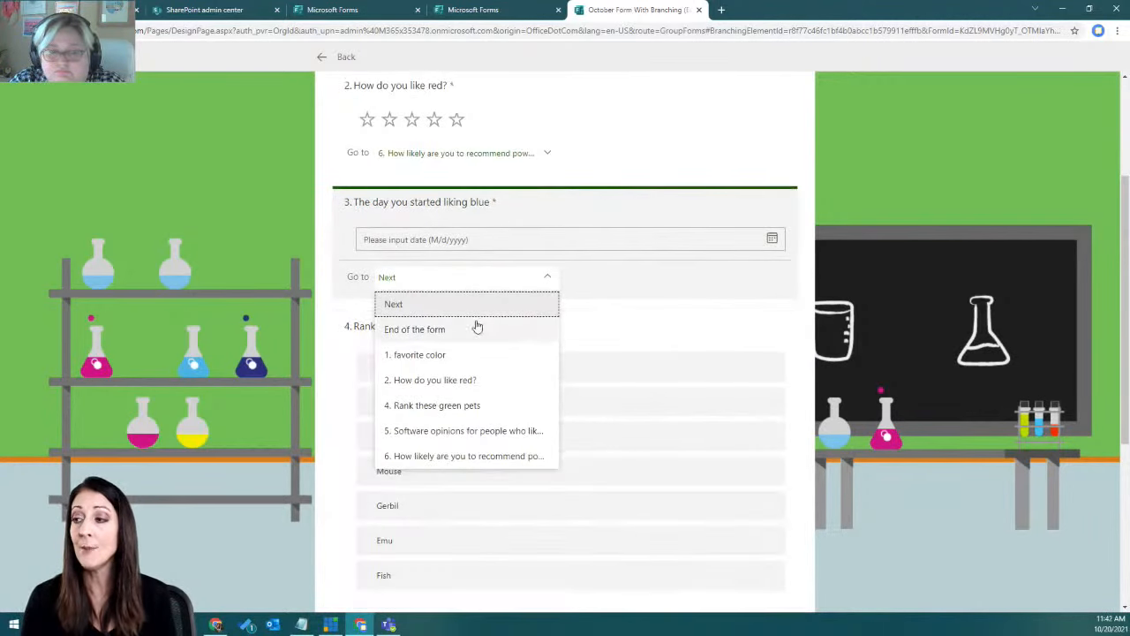
left_click(448, 456)
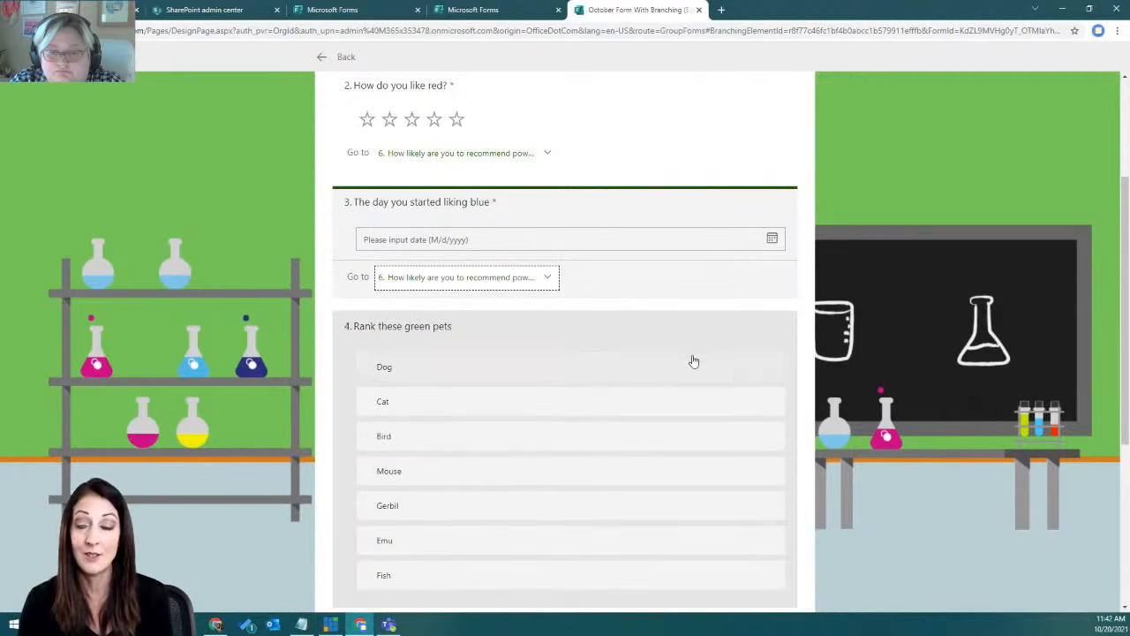
- Branch question 4, "Rank these green pets", to question 6 about recommending power hour
scroll(801, 326, "down", 3)
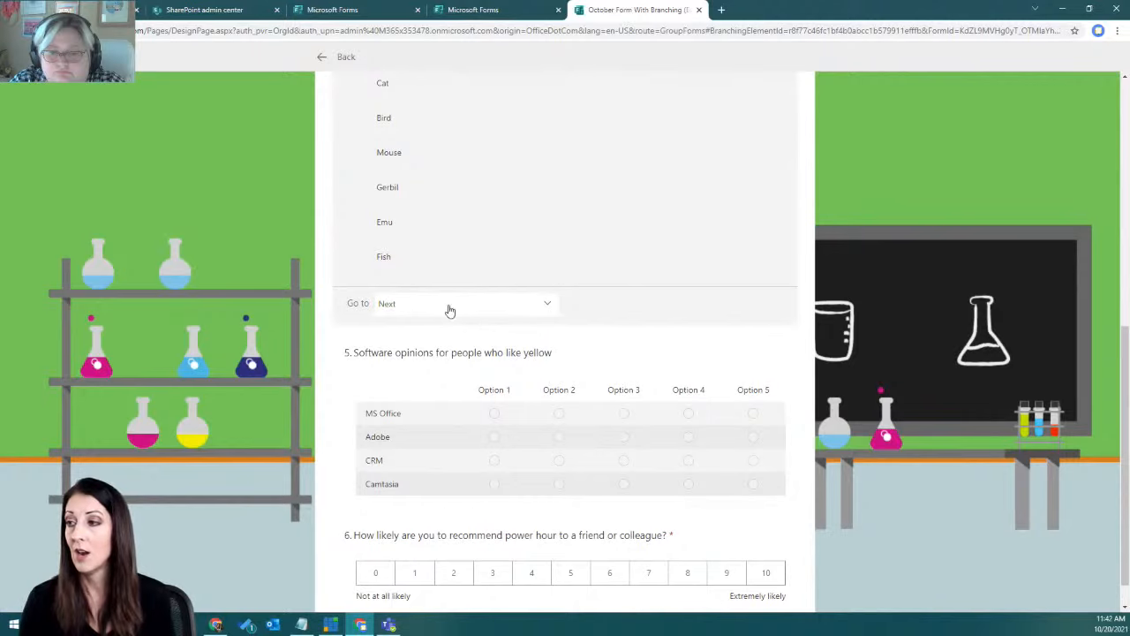
left_click(447, 305)
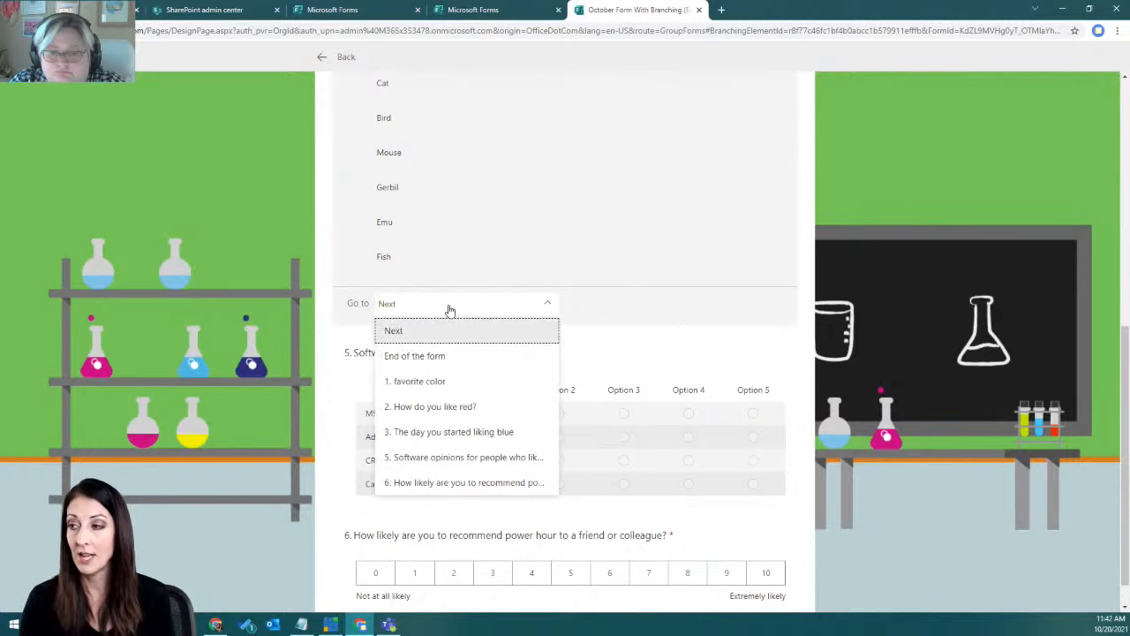
left_click(448, 483)
- Branch question 5, "Software opinions for people who like yellow", to question 6 about recommending power hour
scroll(431, 409, "down", 1)
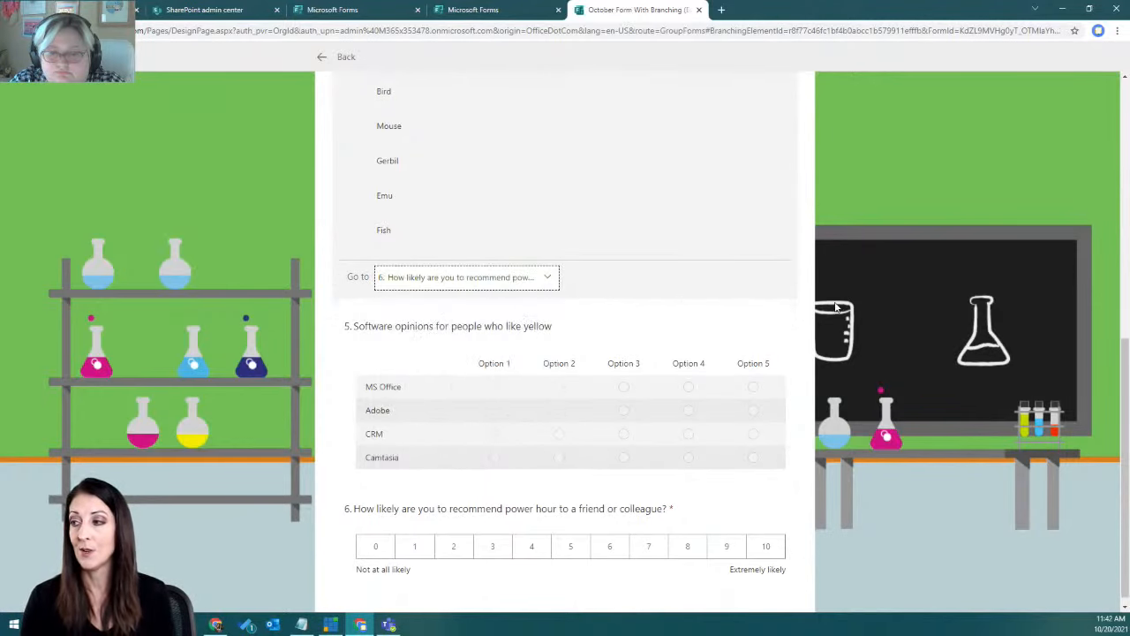
left_click(340, 456)
left_click(449, 486)
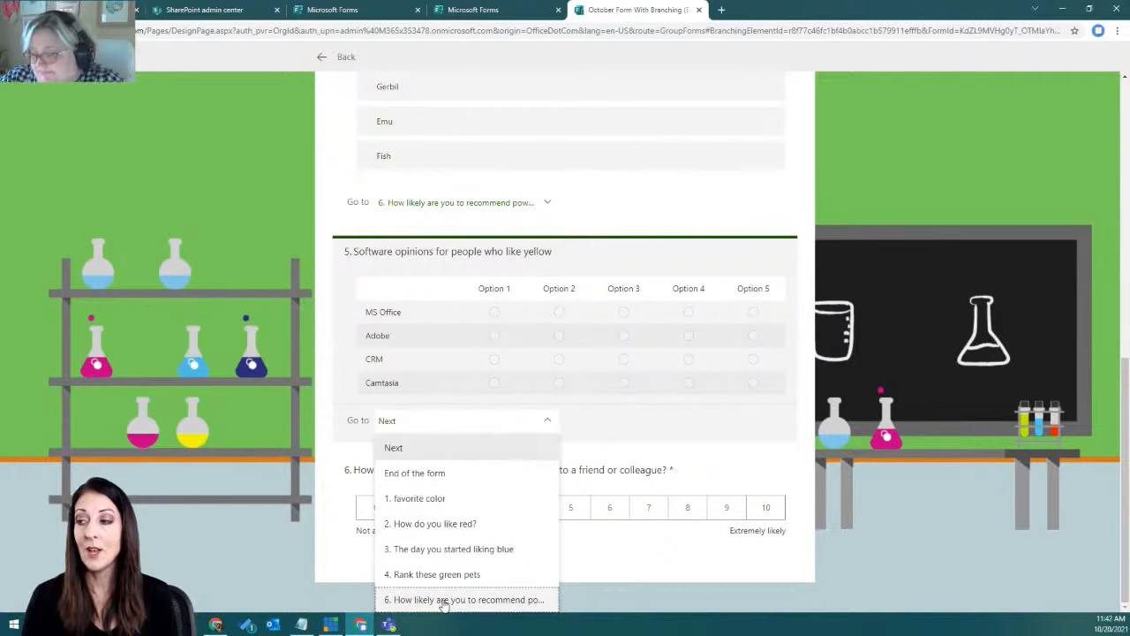
left_click(436, 599)
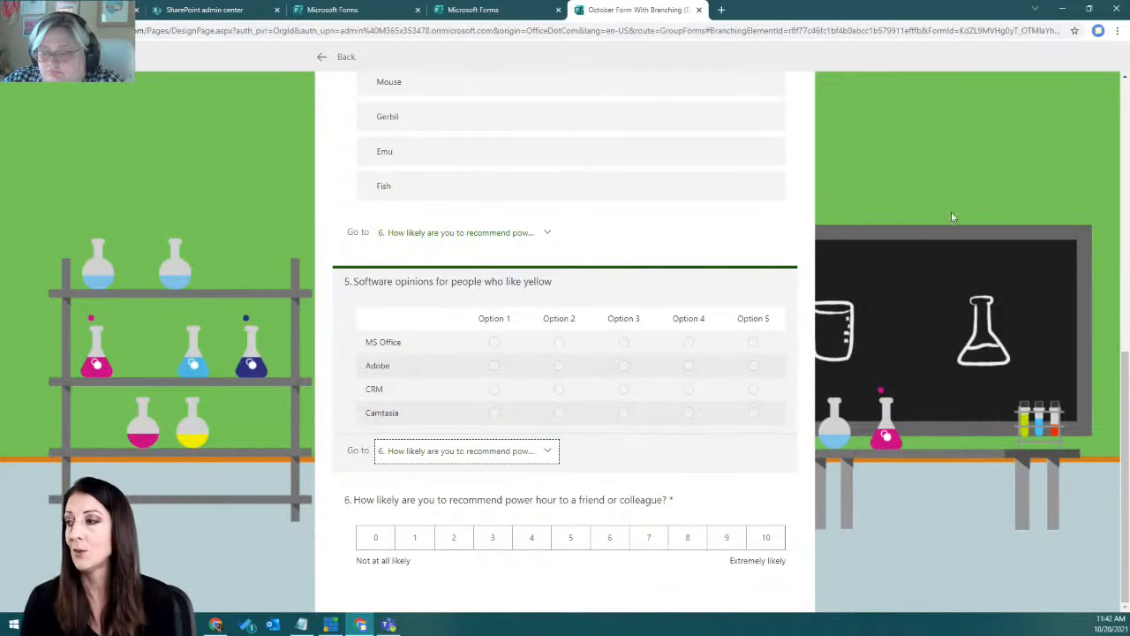
scroll(900, 234, "up", 10)
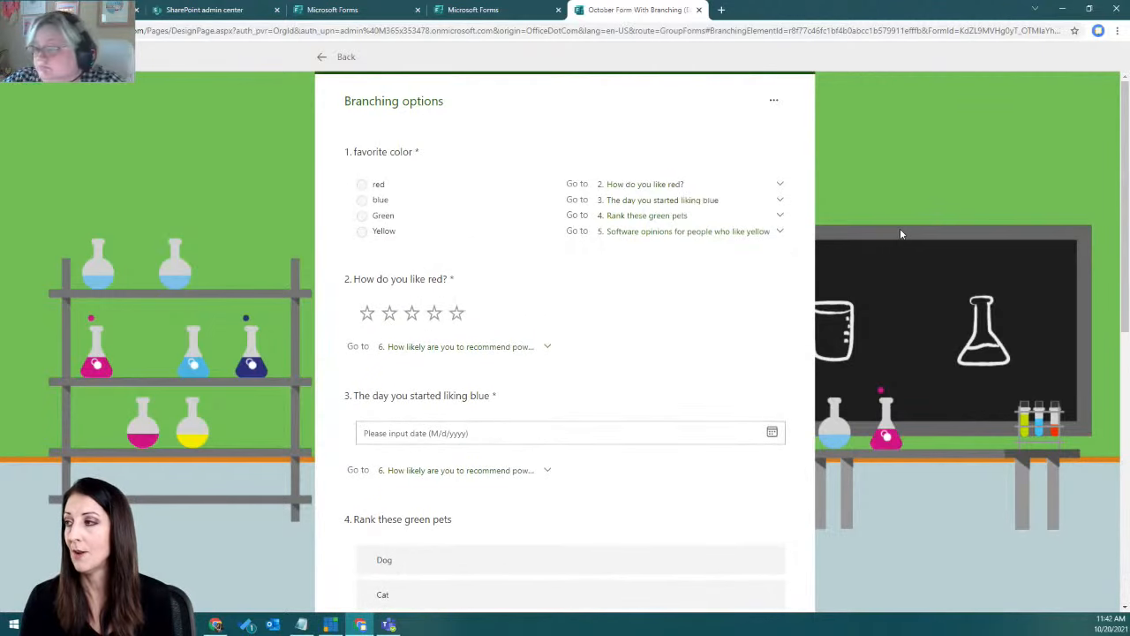
- Add an optional text question "Favorite shade of red" directly after question 2, "How do you like red?"
left_click(320, 58)
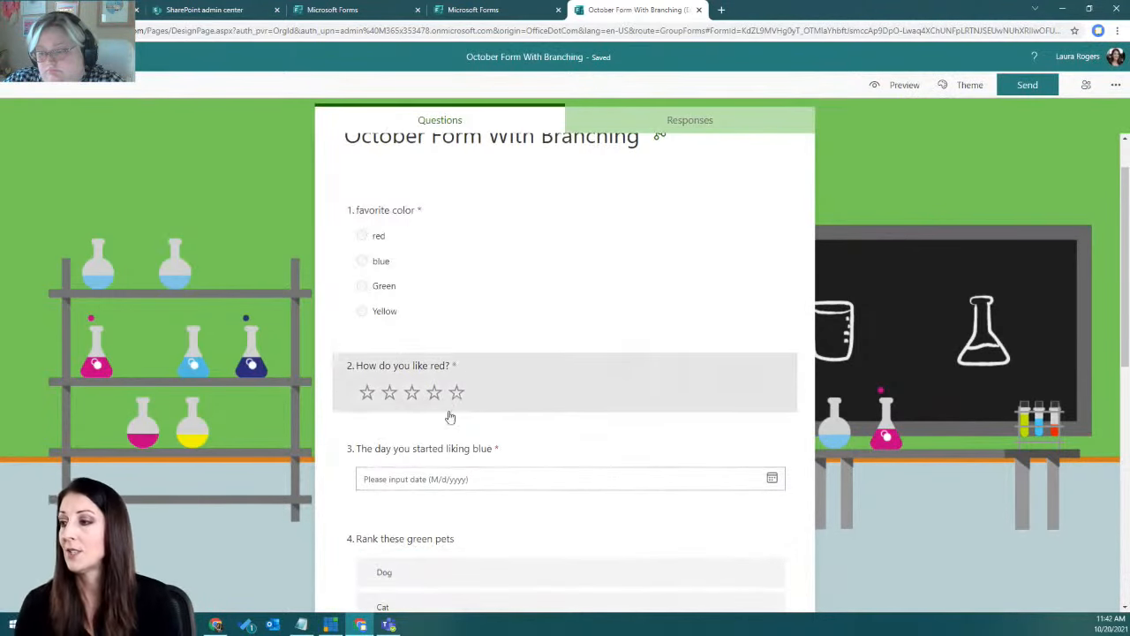
left_click(342, 403)
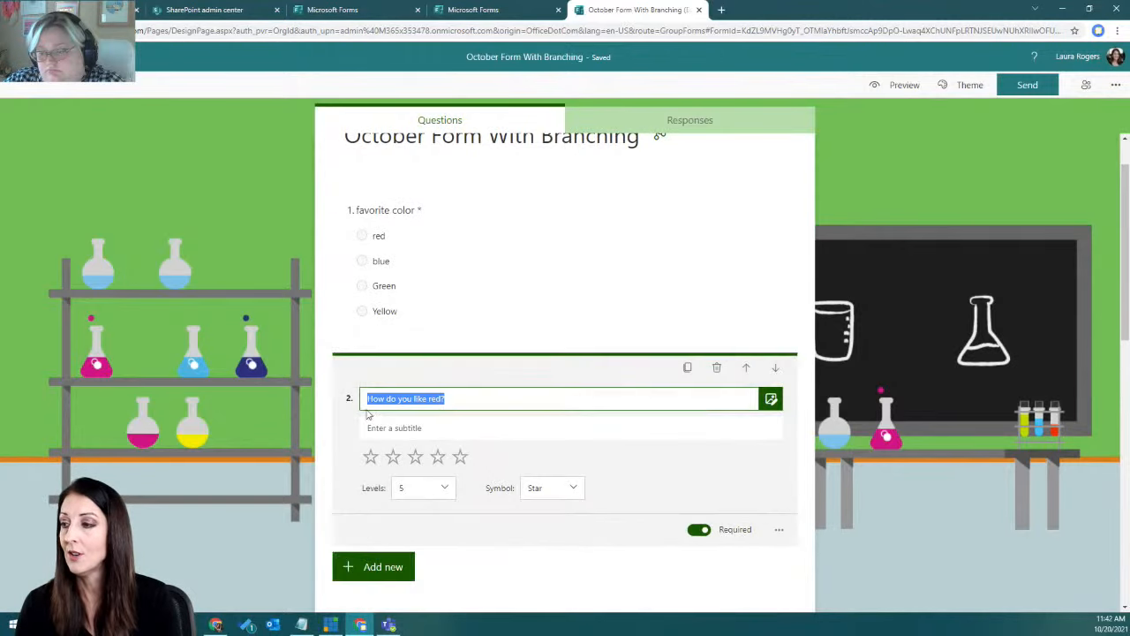
scroll(421, 479, "down", 1)
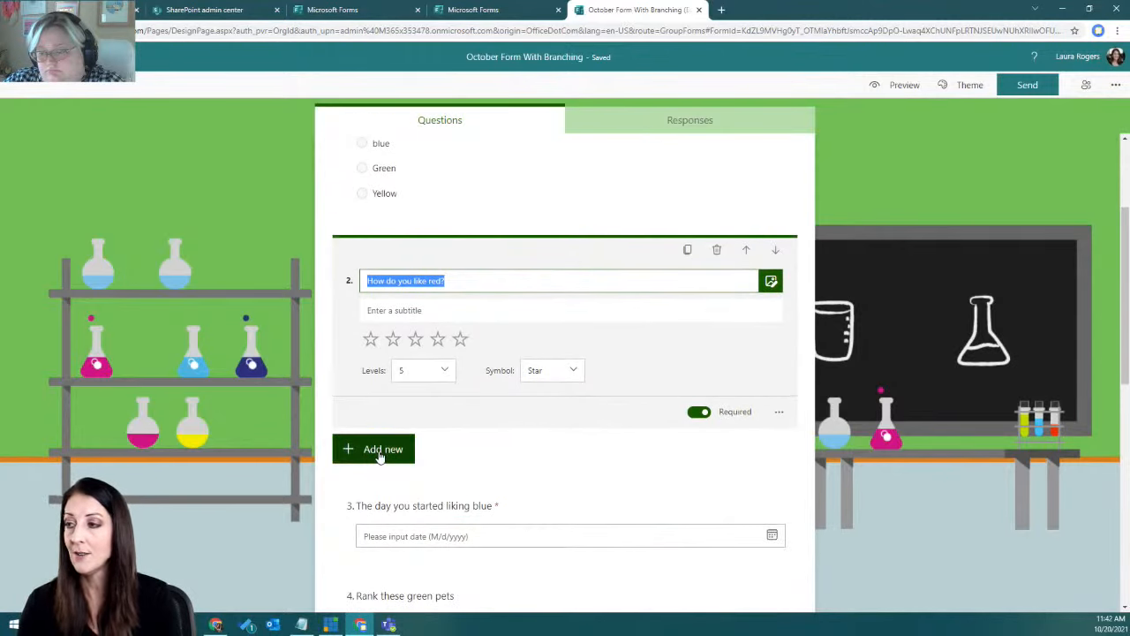
left_click(379, 451)
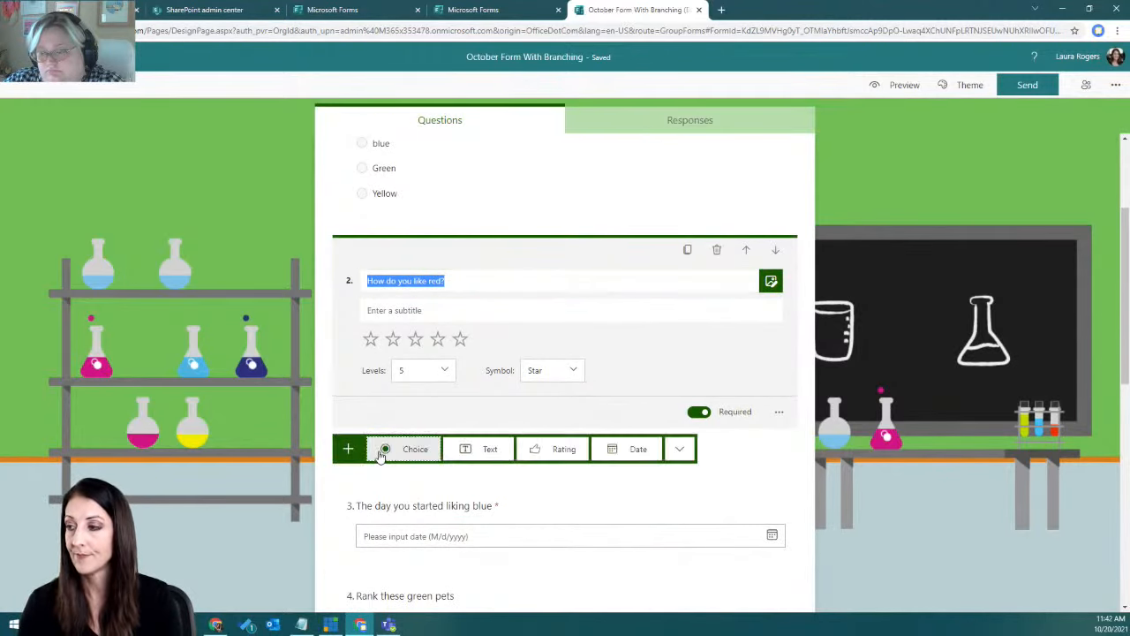
left_click(468, 449)
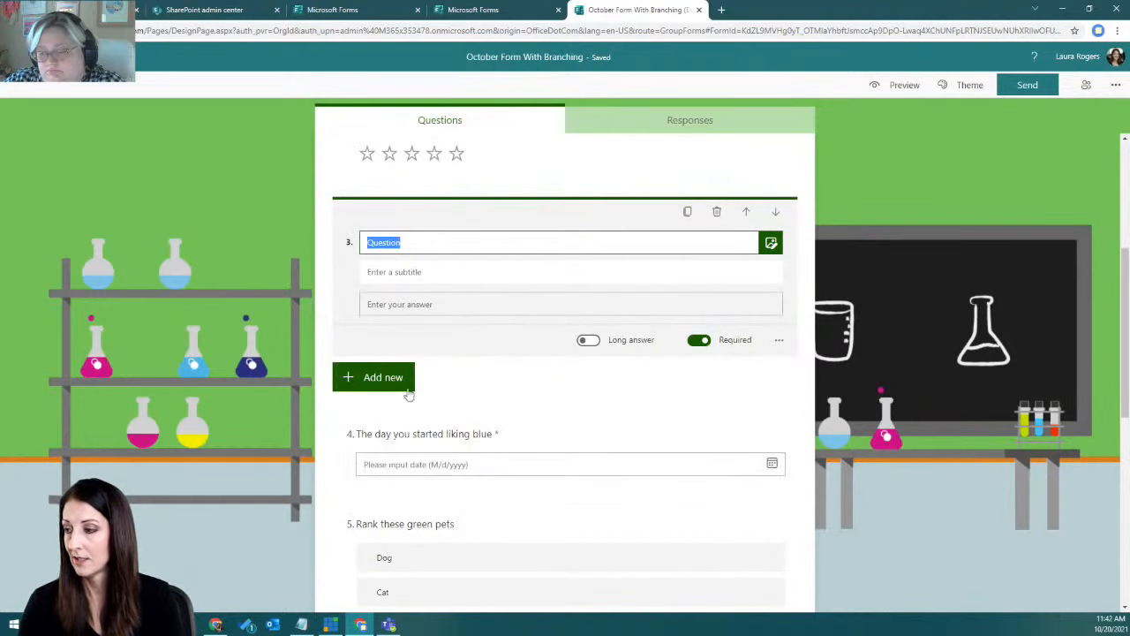
type("Favorite shade of red")
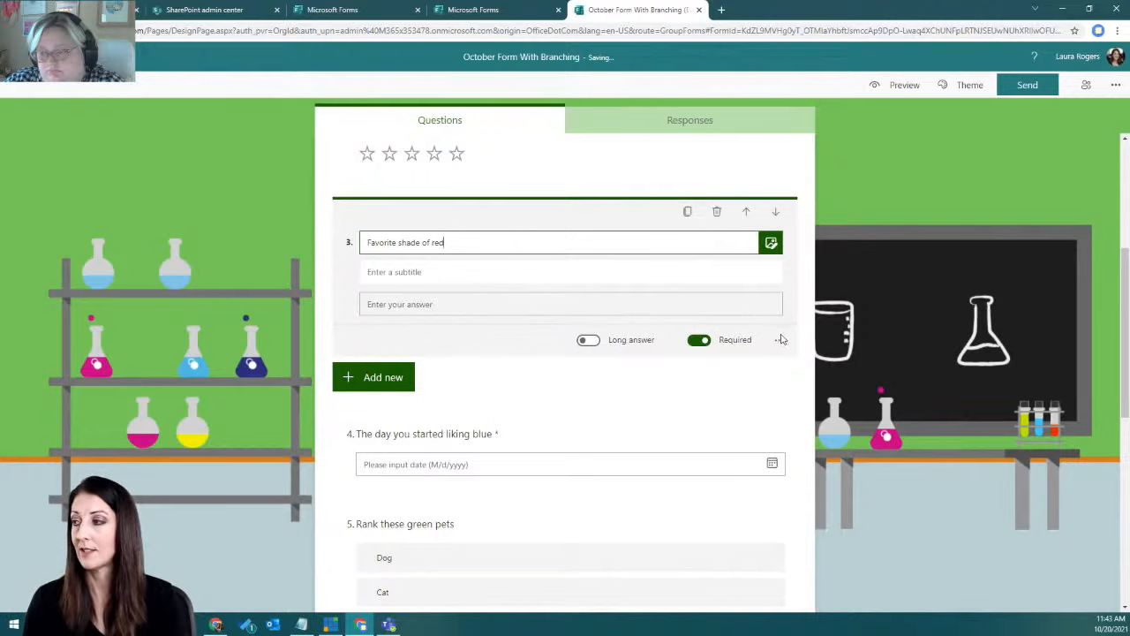
left_click(698, 341)
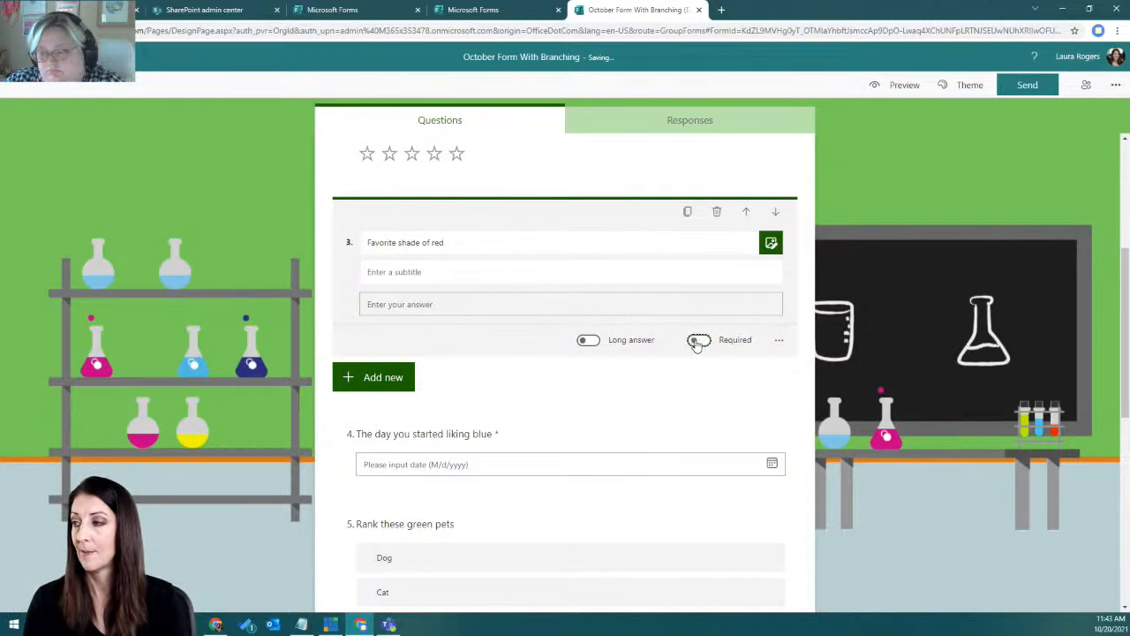
scroll(678, 291, "up", 2)
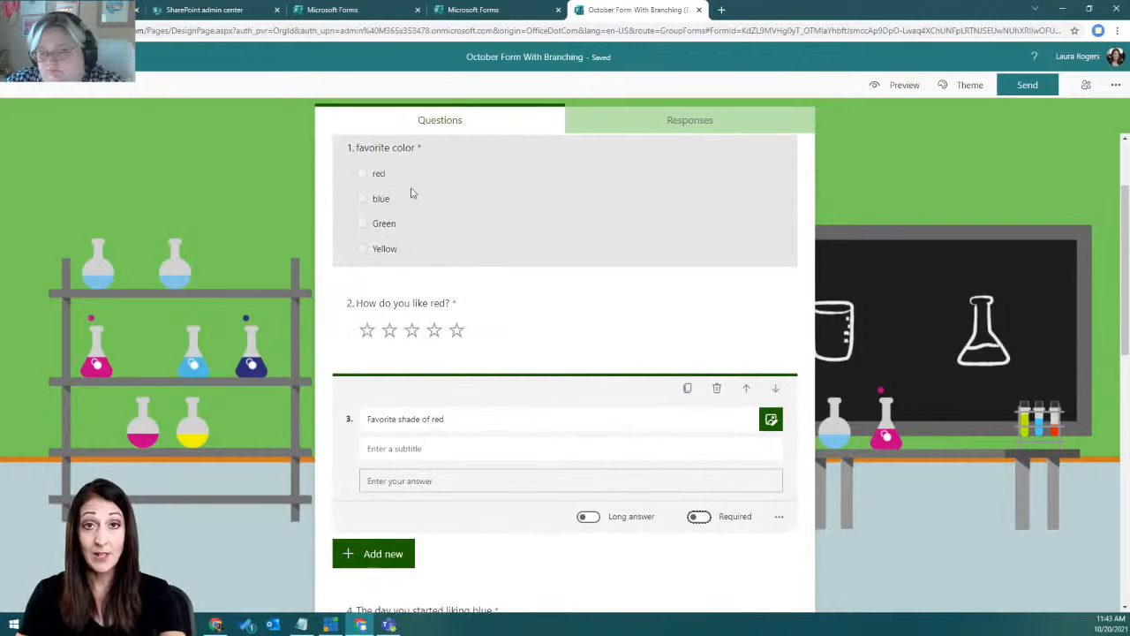
- In the branching options, set question 2, "How do you like red?", to go to Next
left_click(521, 323)
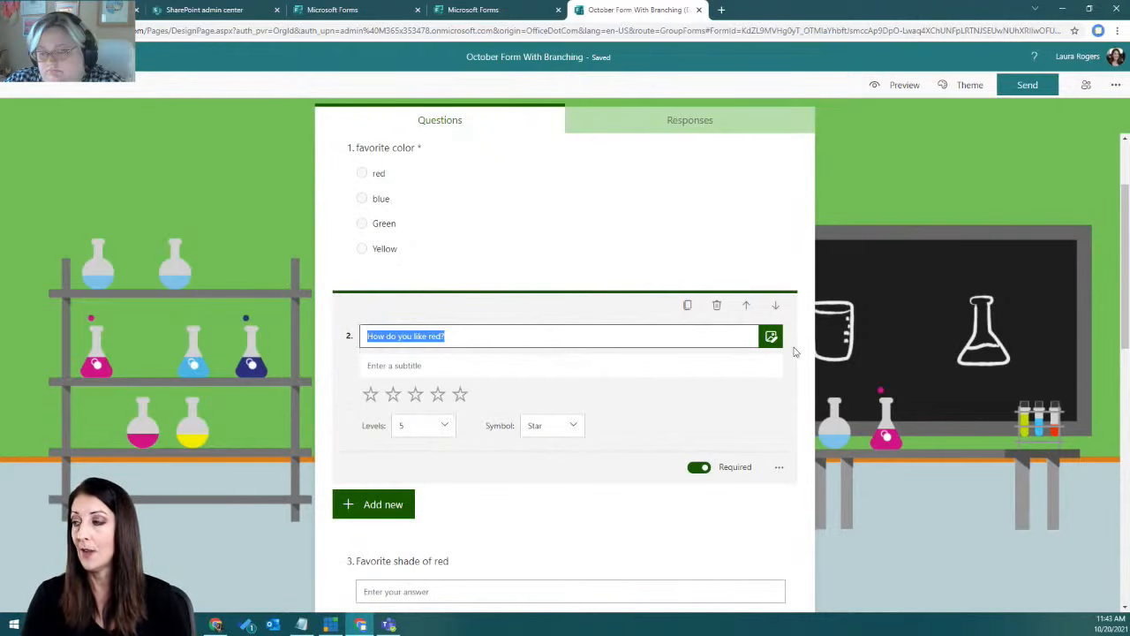
scroll(831, 345, "up", 2)
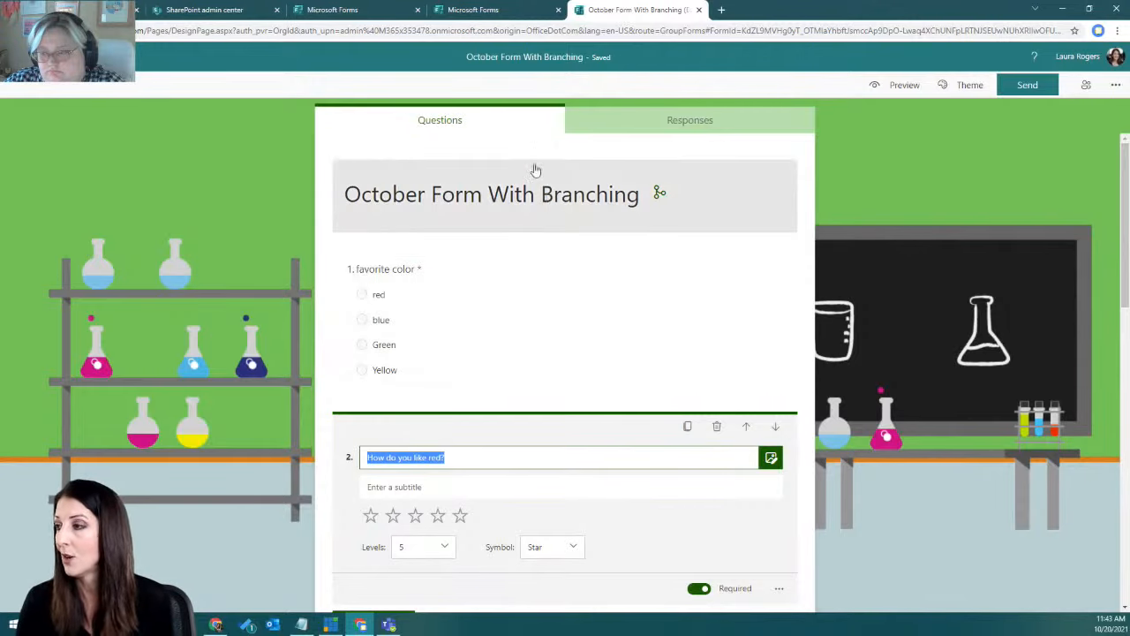
left_click(535, 281)
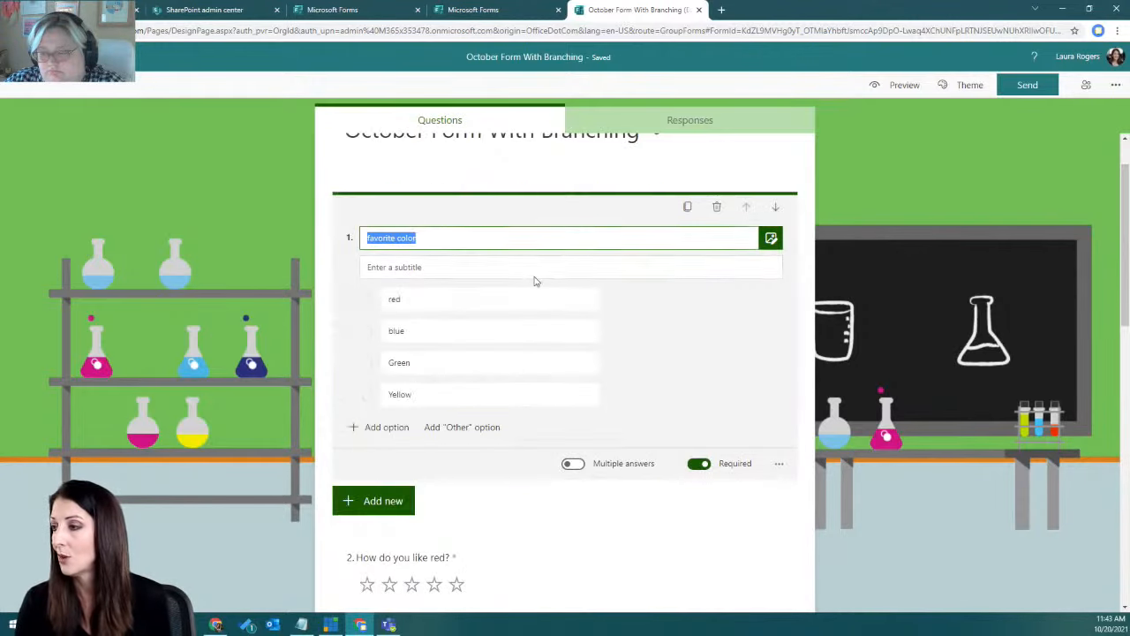
left_click(779, 463)
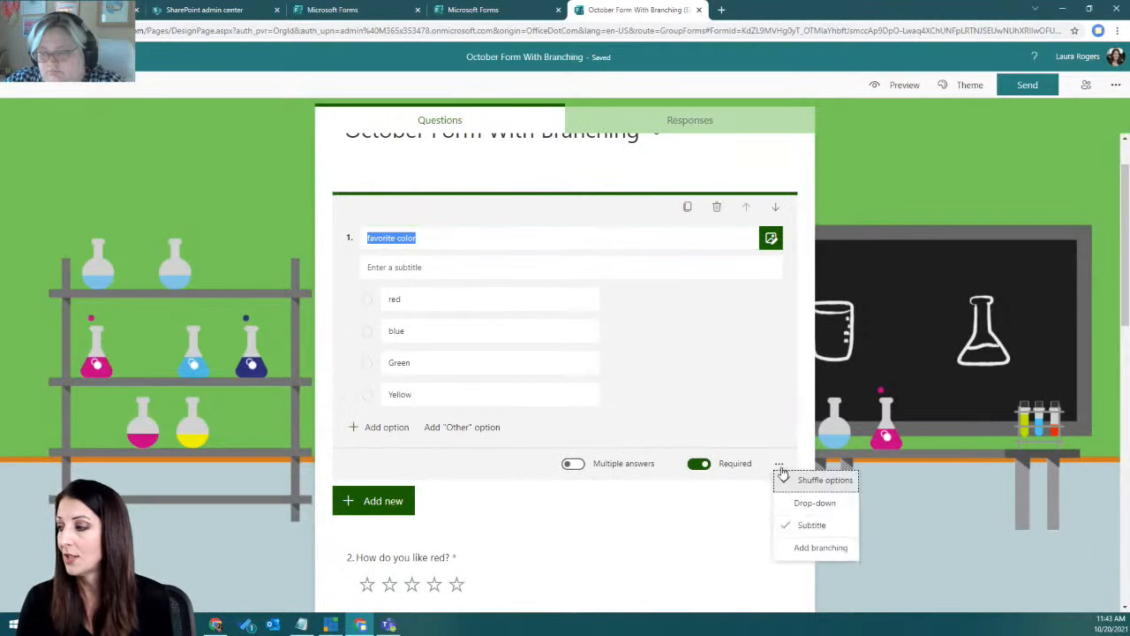
left_click(812, 547)
scroll(901, 446, "down", 2)
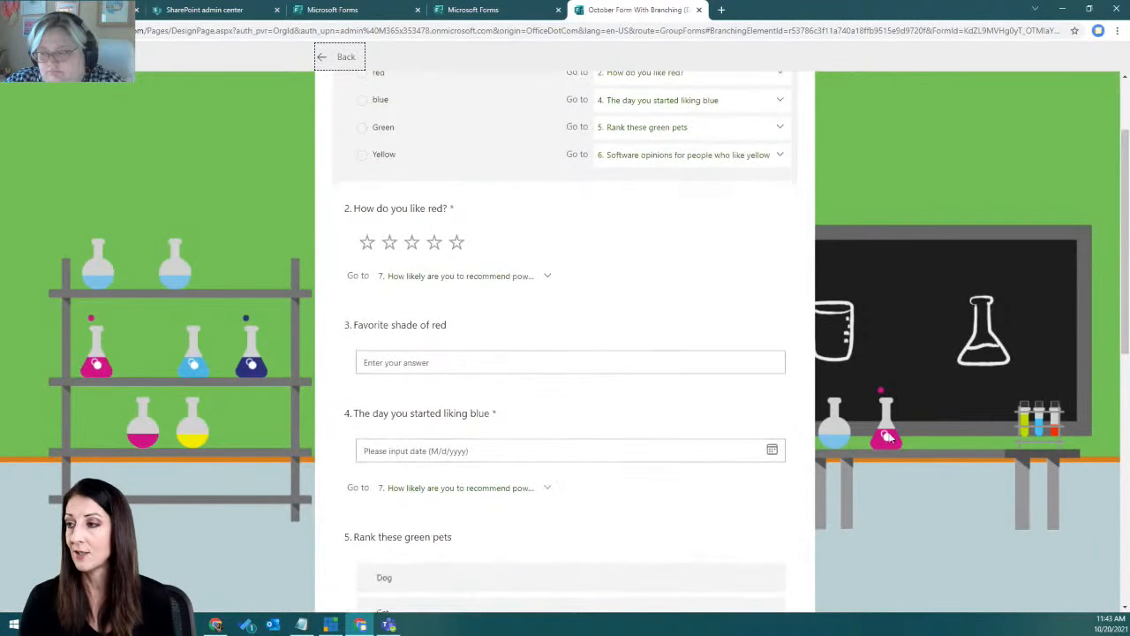
left_click(435, 277)
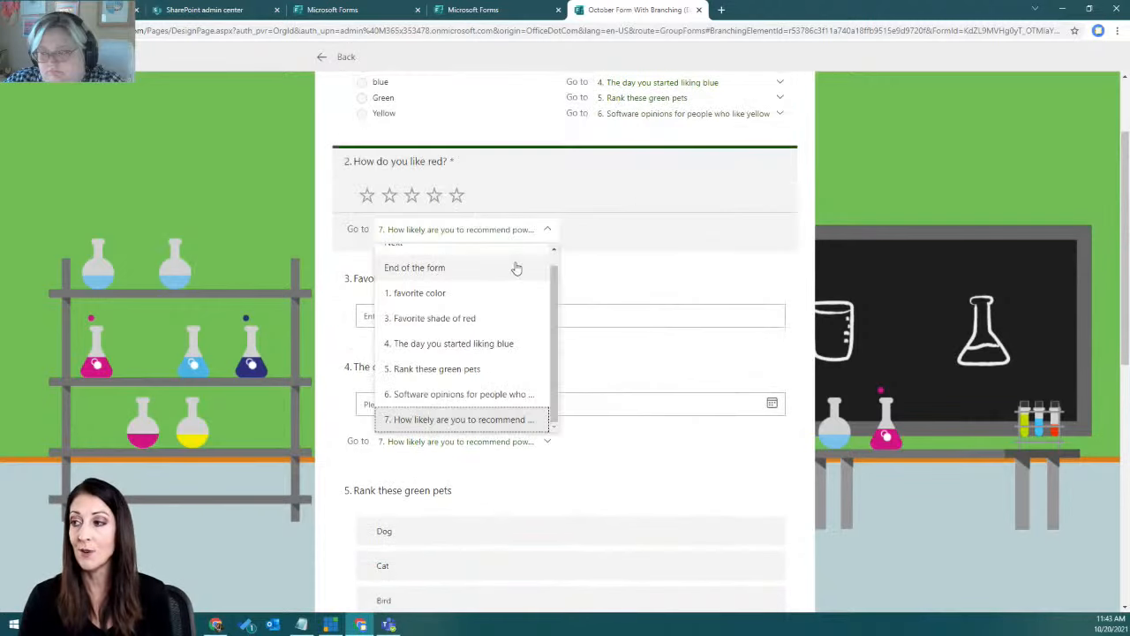
left_click(403, 376)
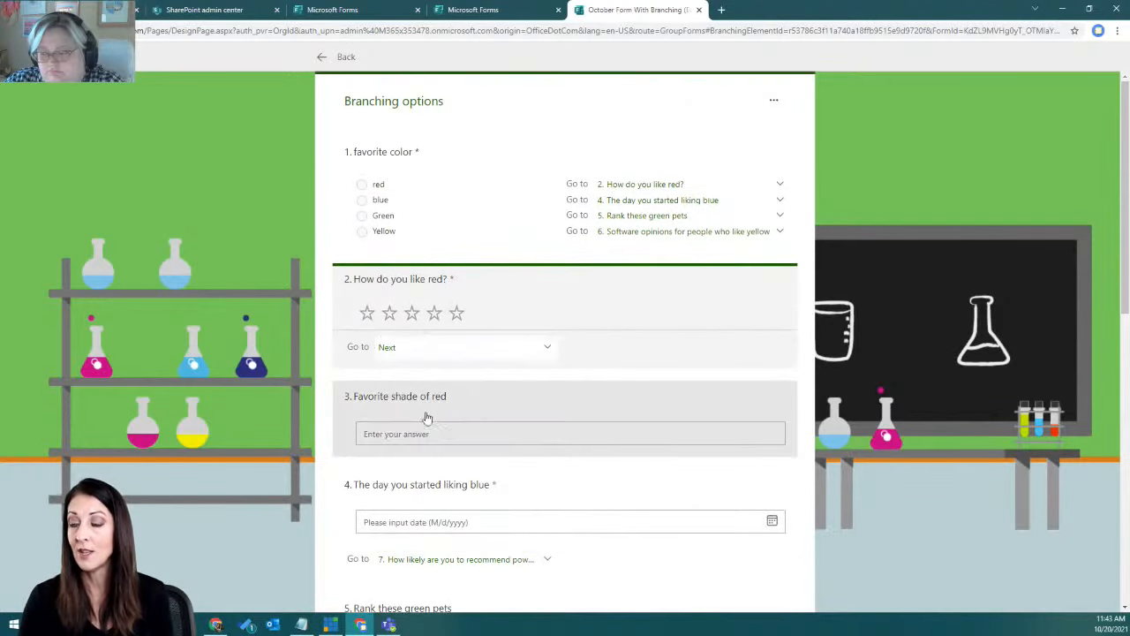
- Branch question 3, "Favorite shade of red", to question 7 about recommending power hour, check the remaining branches and return to the form
left_click(430, 420)
left_click(434, 441)
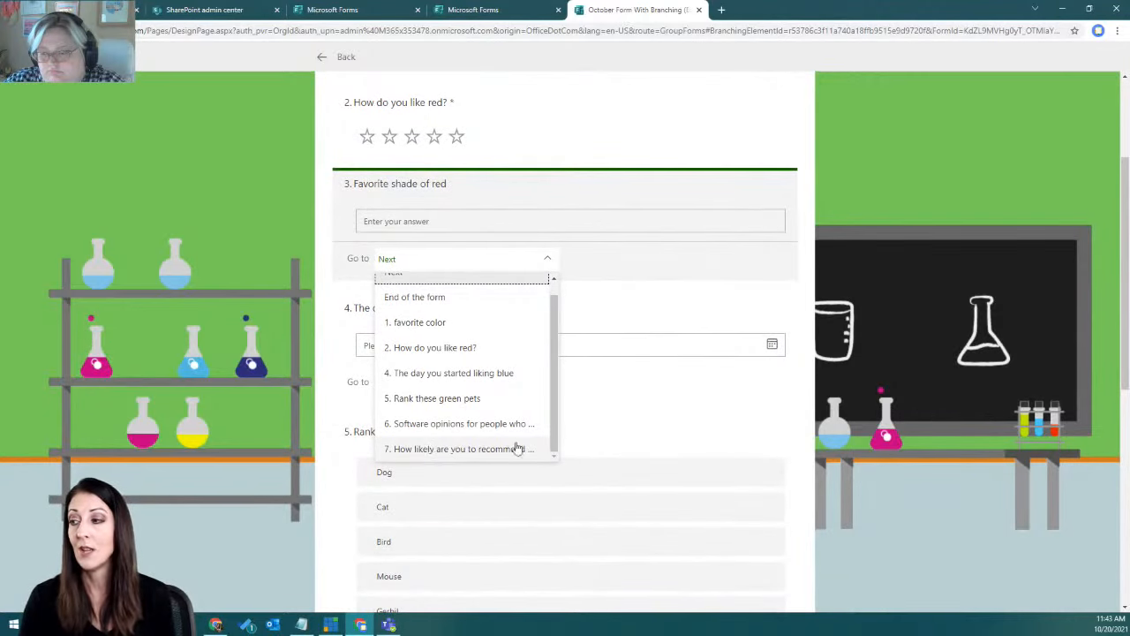
scroll(512, 445, "down", 2)
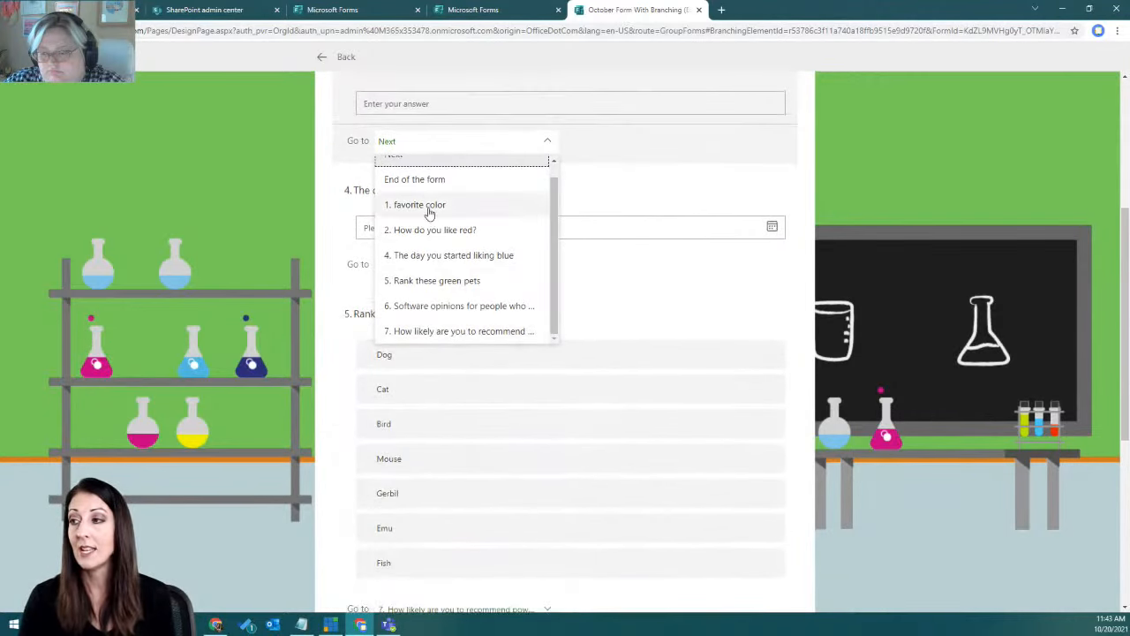
left_click(432, 331)
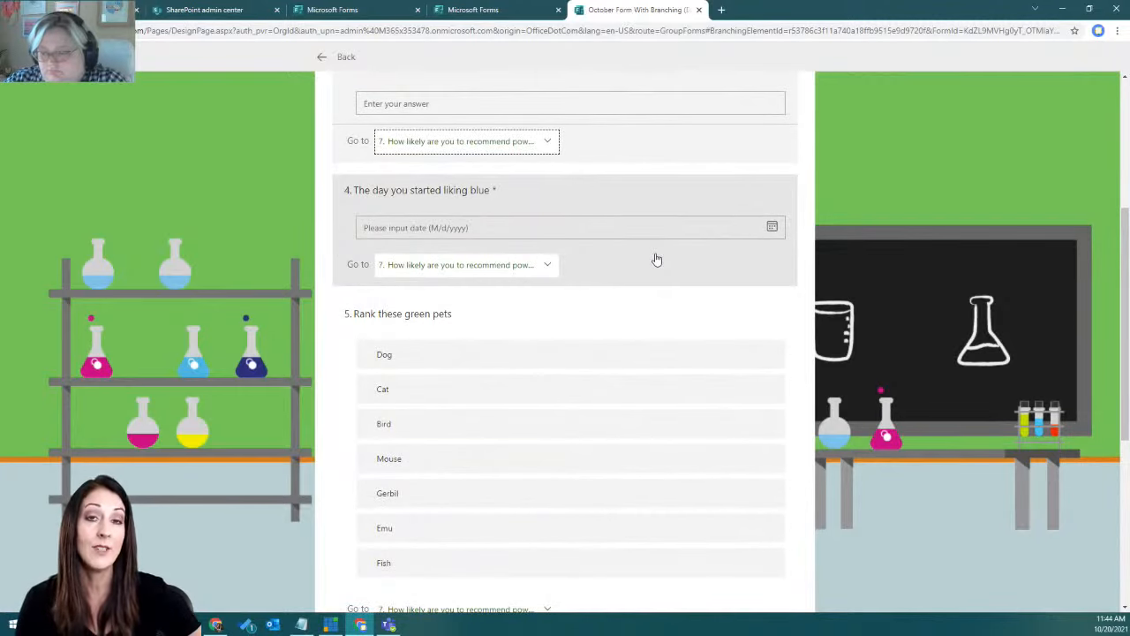
scroll(656, 259, "down", 2)
scroll(656, 259, "down", 2)
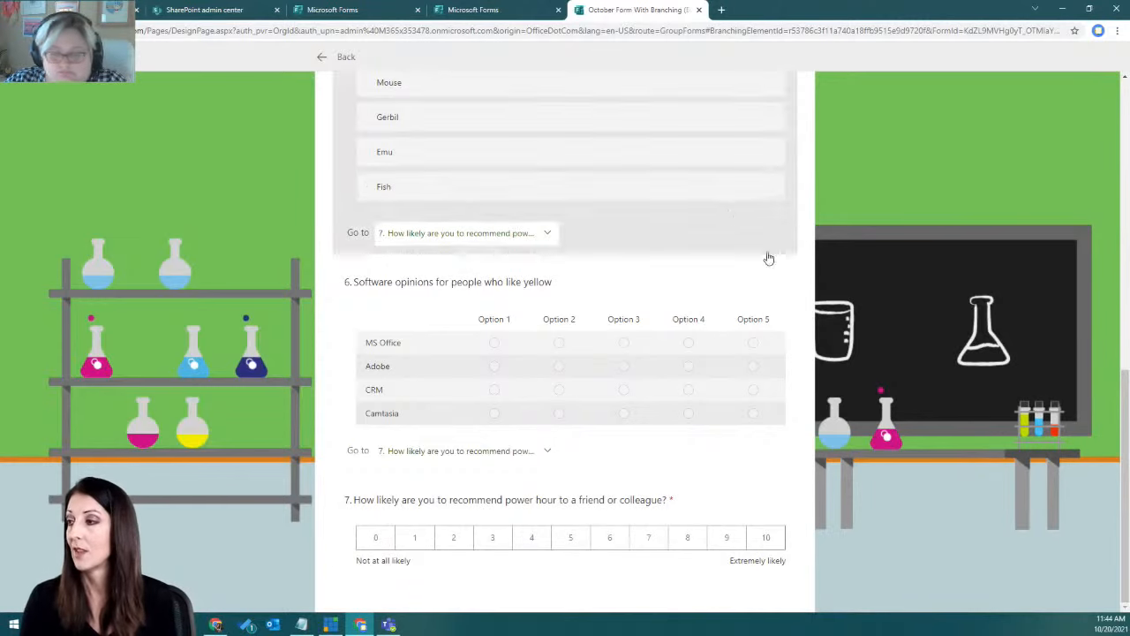
scroll(831, 284, "up", 10)
left_click(340, 56)
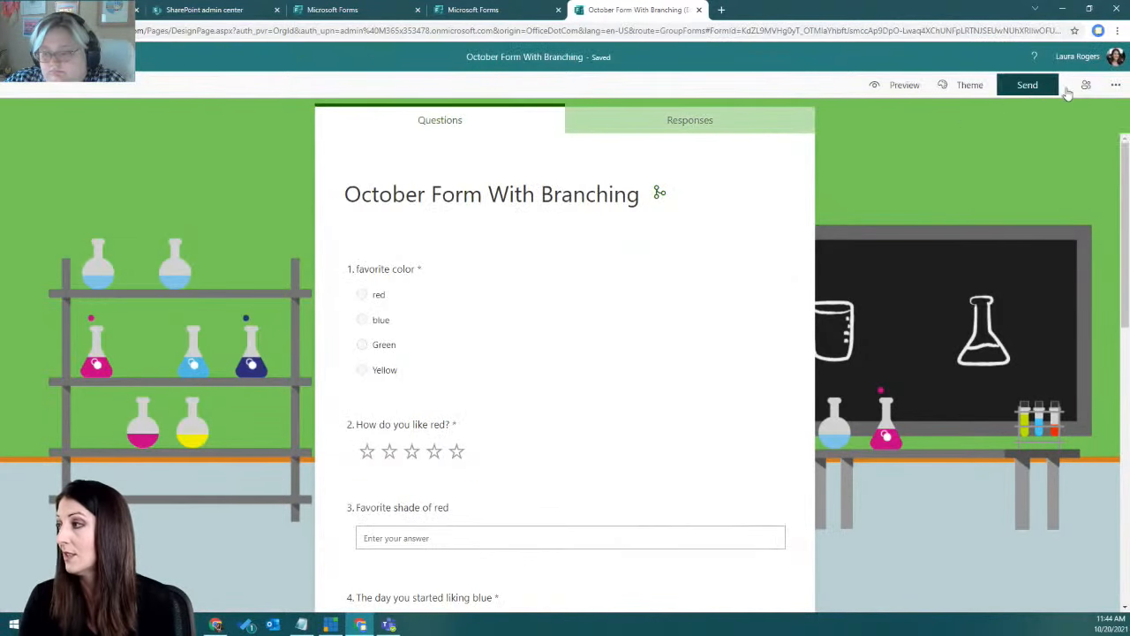
- Open the form's settings to review who can respond, the response options and the thank you message
left_click(1116, 85)
left_click(1036, 112)
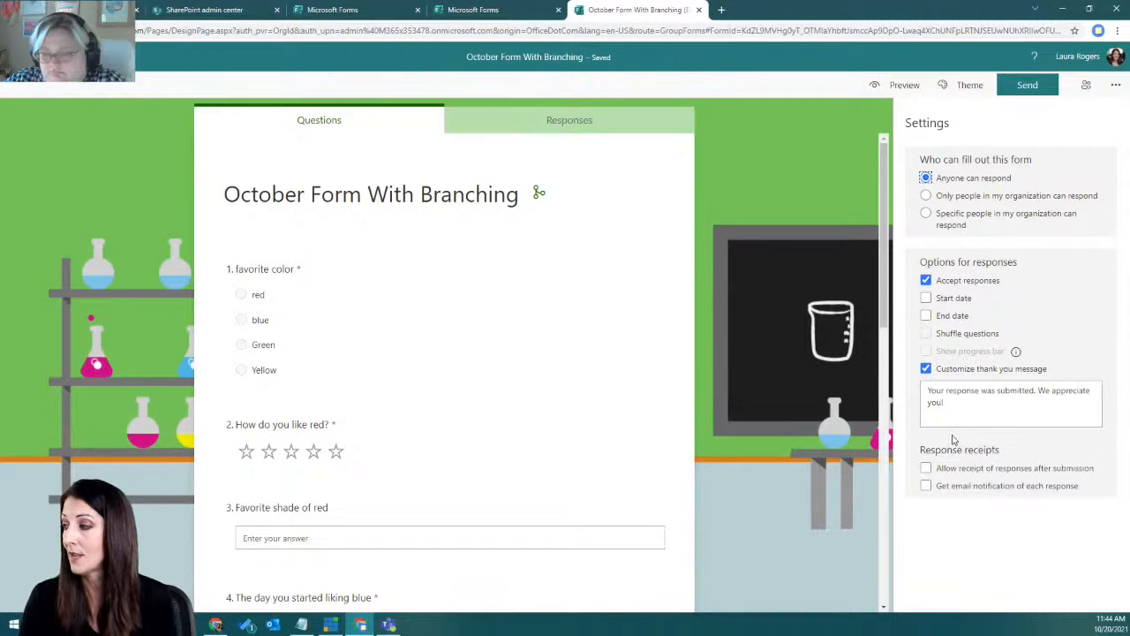
- Copy the form's shortened response link and show its QR code for sharing
left_click(1027, 85)
left_click(921, 220)
left_click(1087, 199)
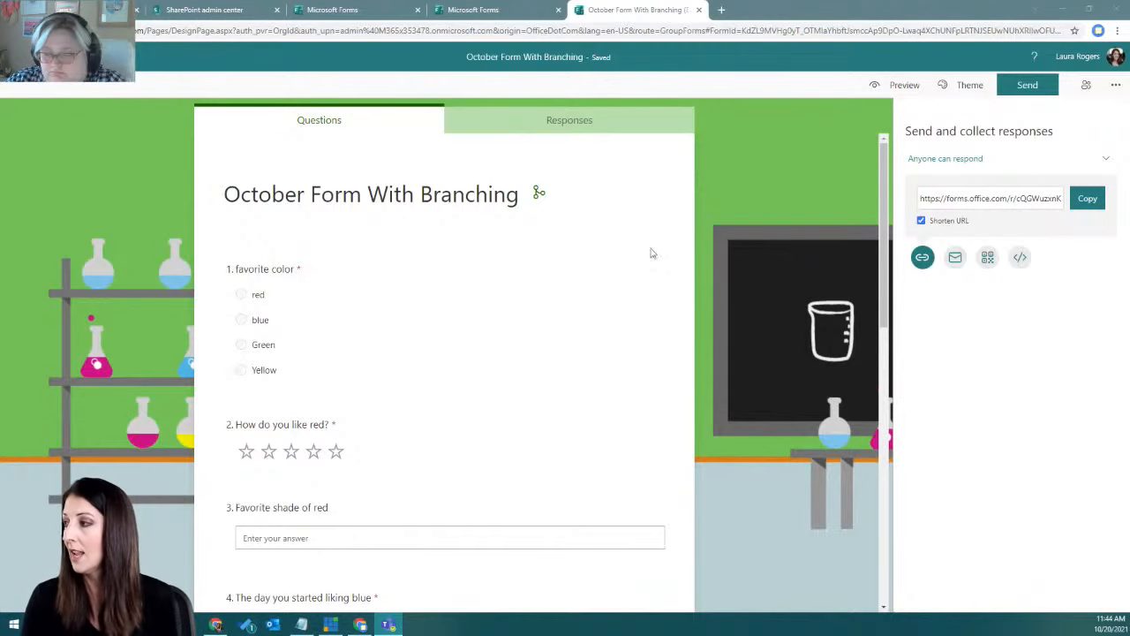
left_click(987, 257)
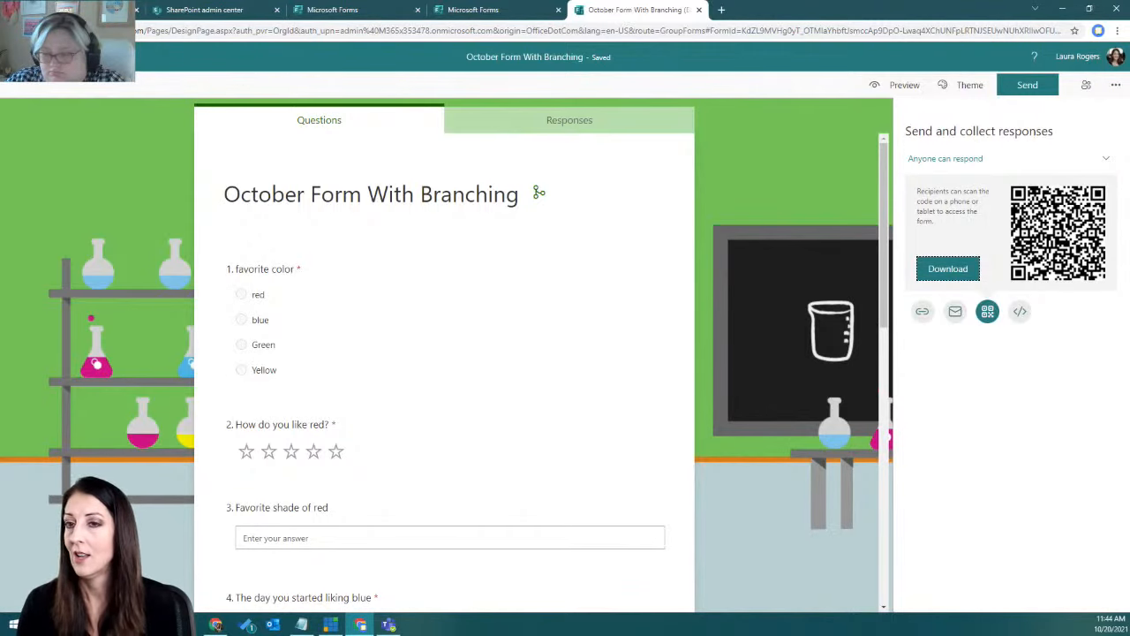
- Preview the form as a respondent, and reopen its settings to read the information about the progress bar option
left_click(895, 88)
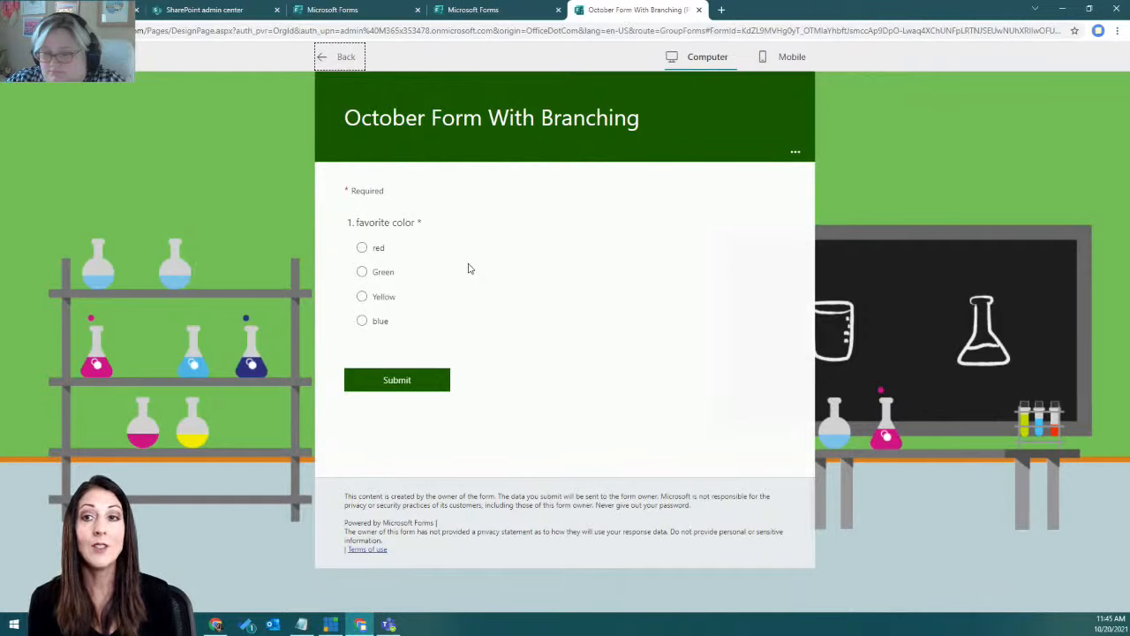
left_click(338, 60)
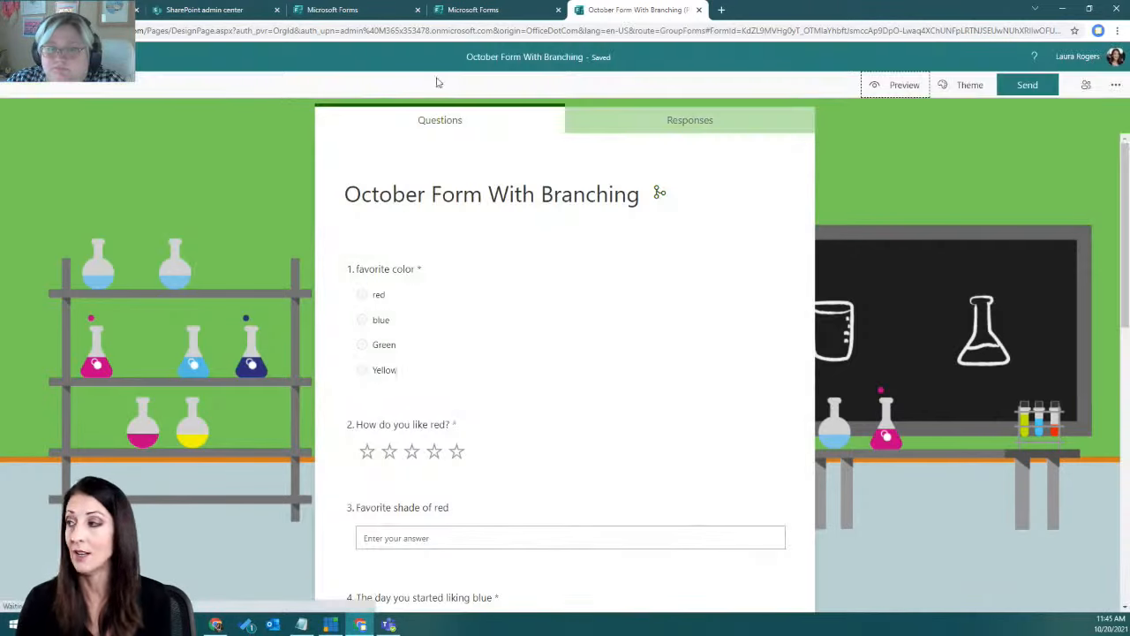
left_click(1114, 85)
left_click(1051, 118)
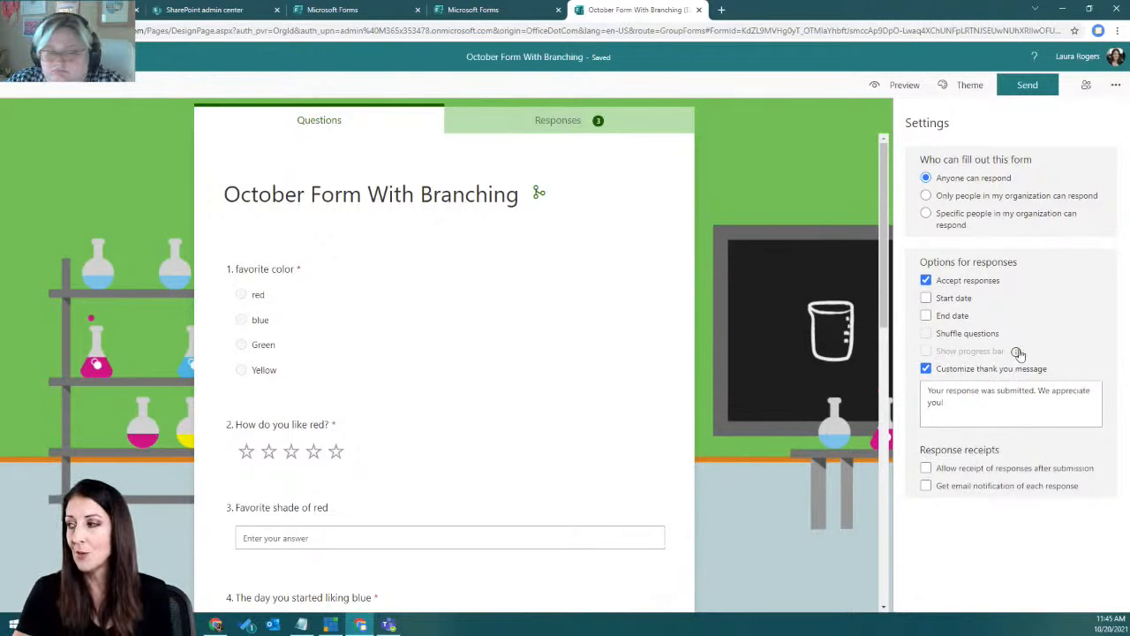
mouse_move(1016, 351)
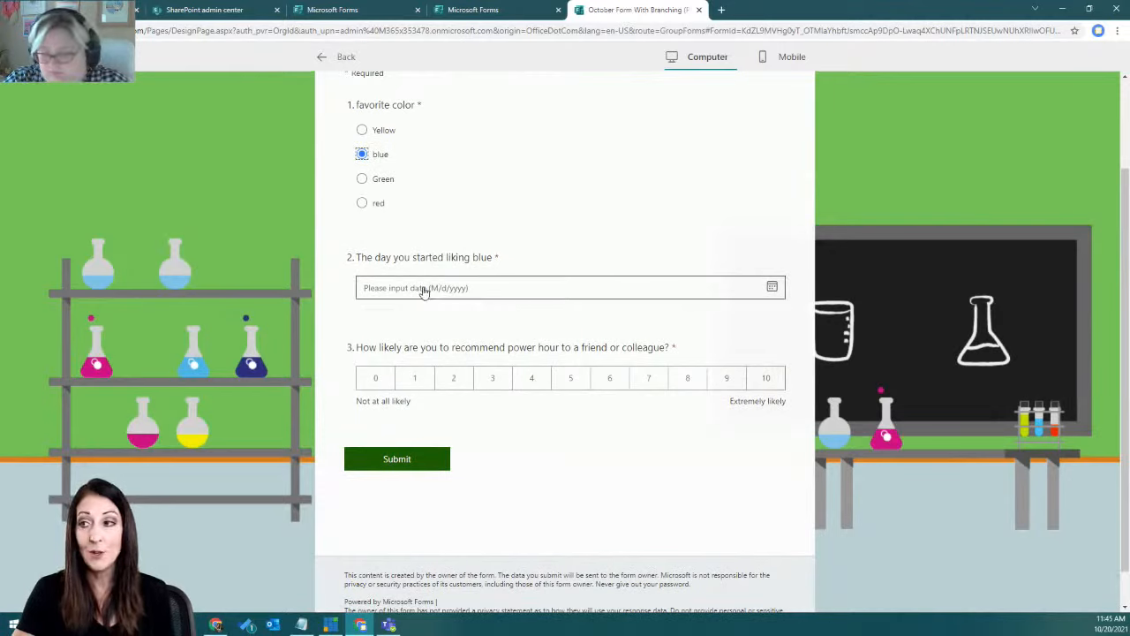
- In the preview's blue branch, enter 10/13/2021 as the day of starting to like blue and rate the recommendation 10
left_click(468, 289)
left_click(494, 386)
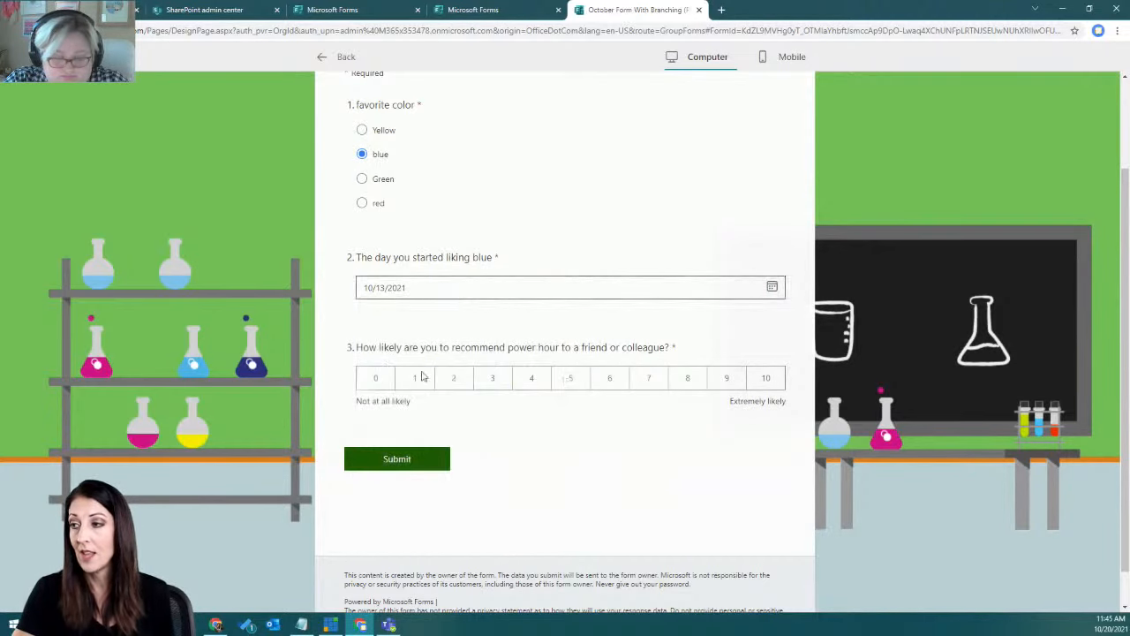
left_click(427, 387)
left_click(762, 382)
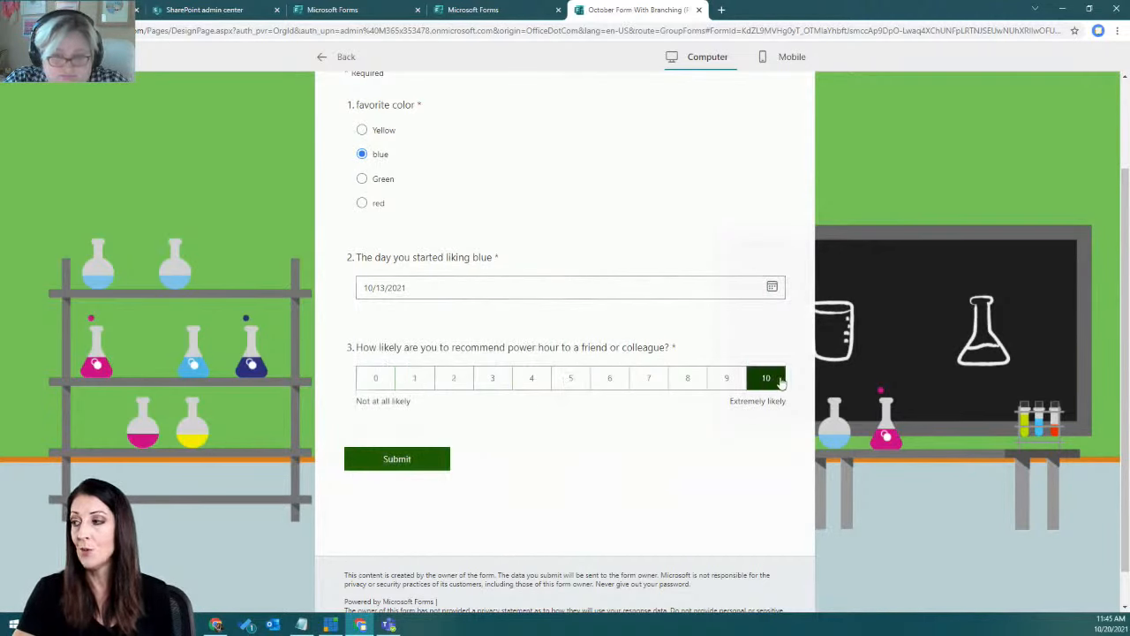
scroll(582, 411, "down", 1)
scroll(557, 398, "up", 2)
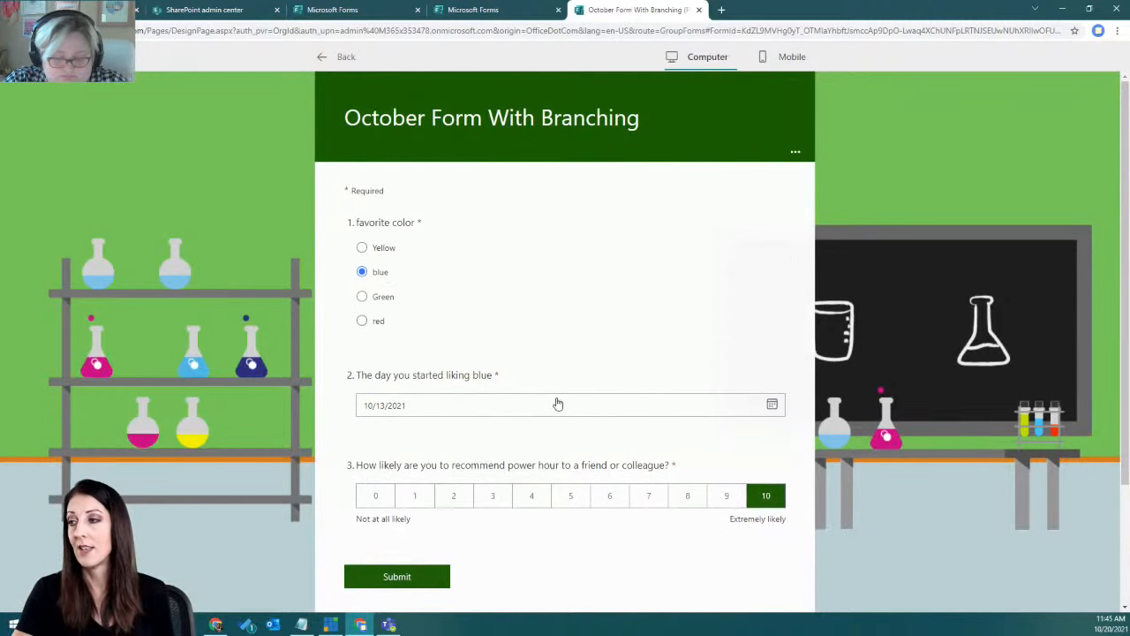
- Switch the previewed favorite color to Yellow and examine which follow-up questions its branch leads to
left_click(362, 248)
scroll(445, 460, "down", 2)
scroll(418, 253, "down", 1)
scroll(418, 253, "up", 3)
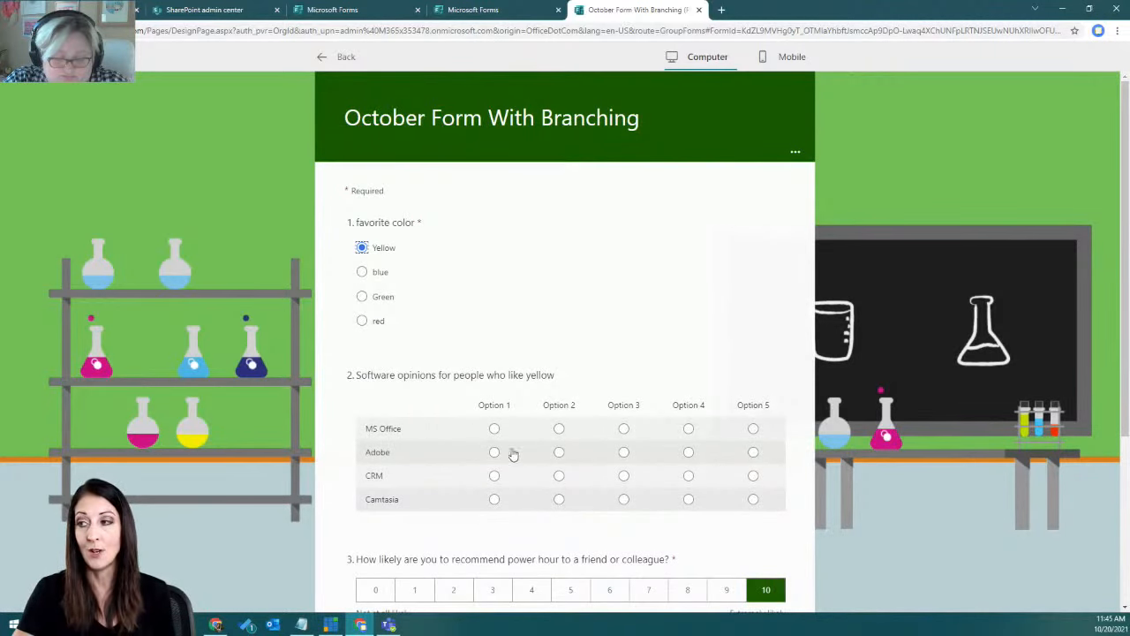
- Choose red as favorite color, rate it five stars, enter "pink" as favorite shade, rate the recommendation 10 and submit the response
left_click(361, 322)
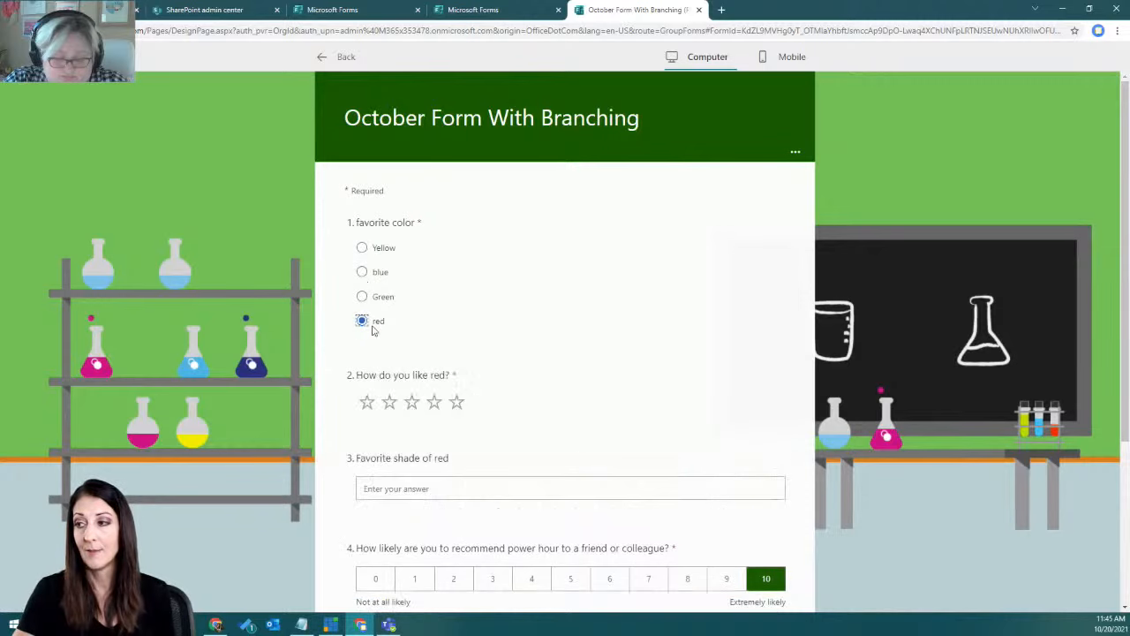
scroll(487, 336, "down", 2)
left_click(457, 226)
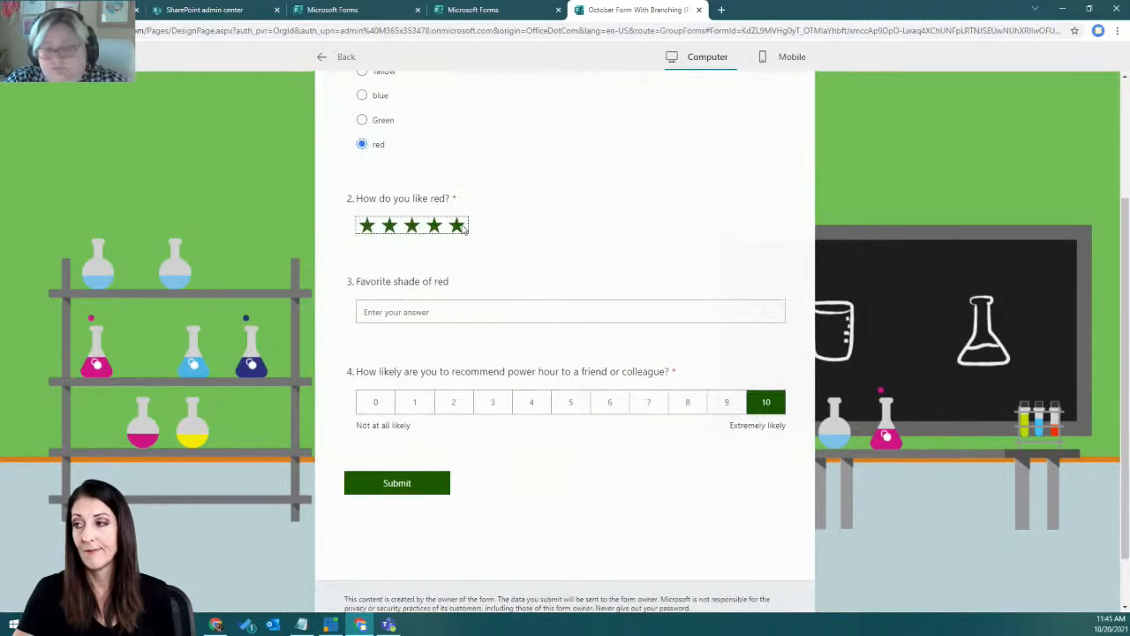
left_click(465, 311)
type("pink")
left_click(771, 400)
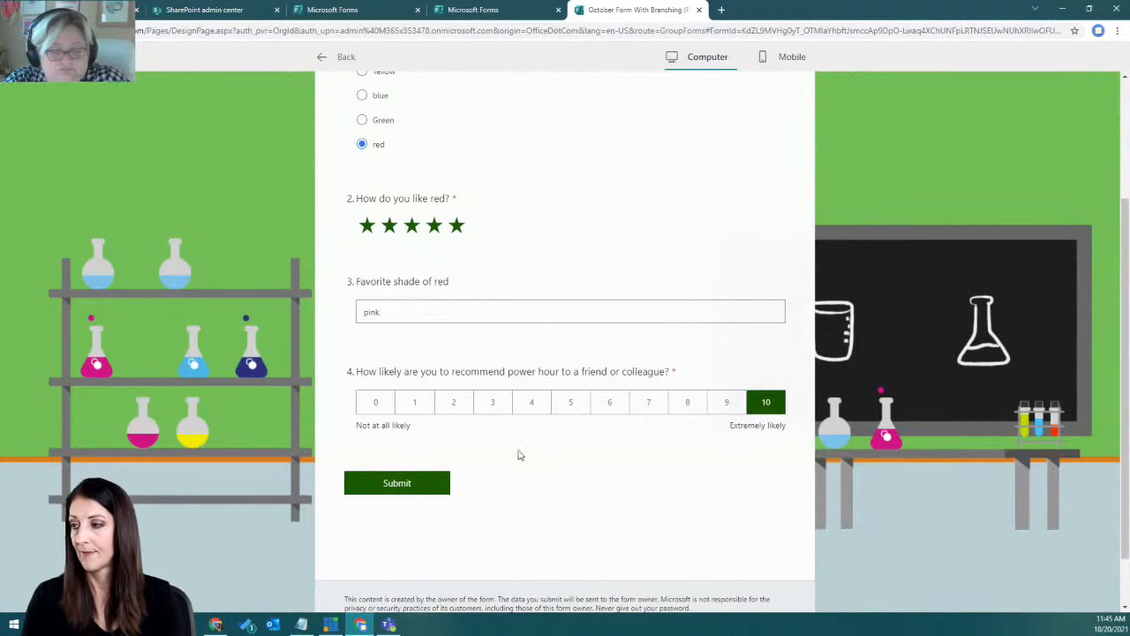
left_click(388, 486)
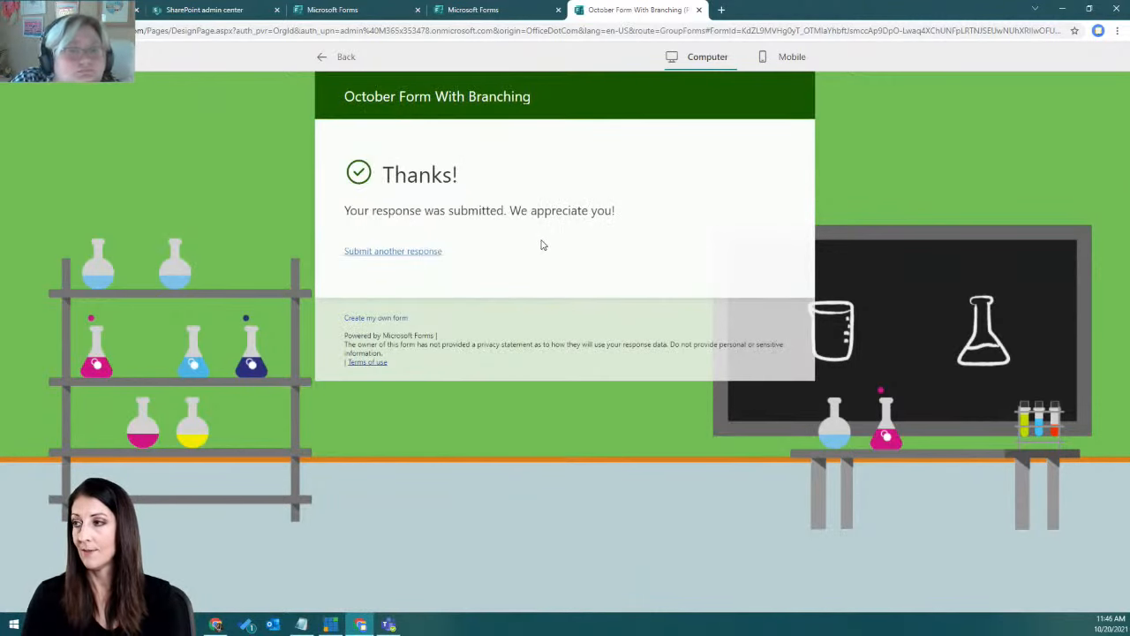
- Leave the preview of October Form With Branching and examine the summary of its collected responses question by question
left_click(343, 58)
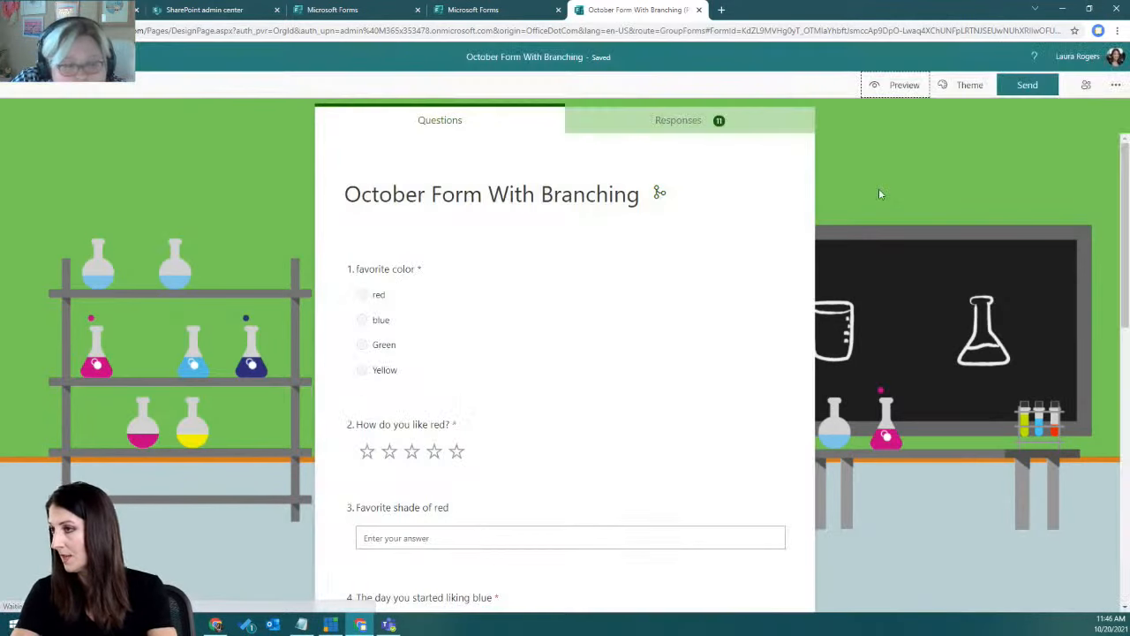
left_click(746, 121)
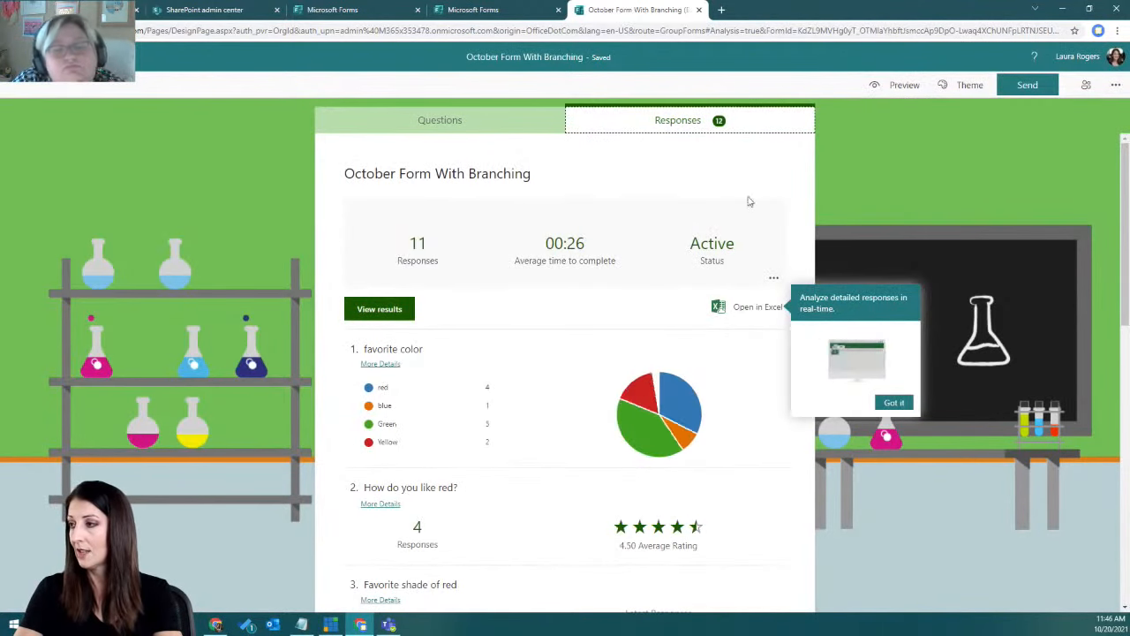
scroll(892, 203, "down", 2)
scroll(903, 361, "down", 3)
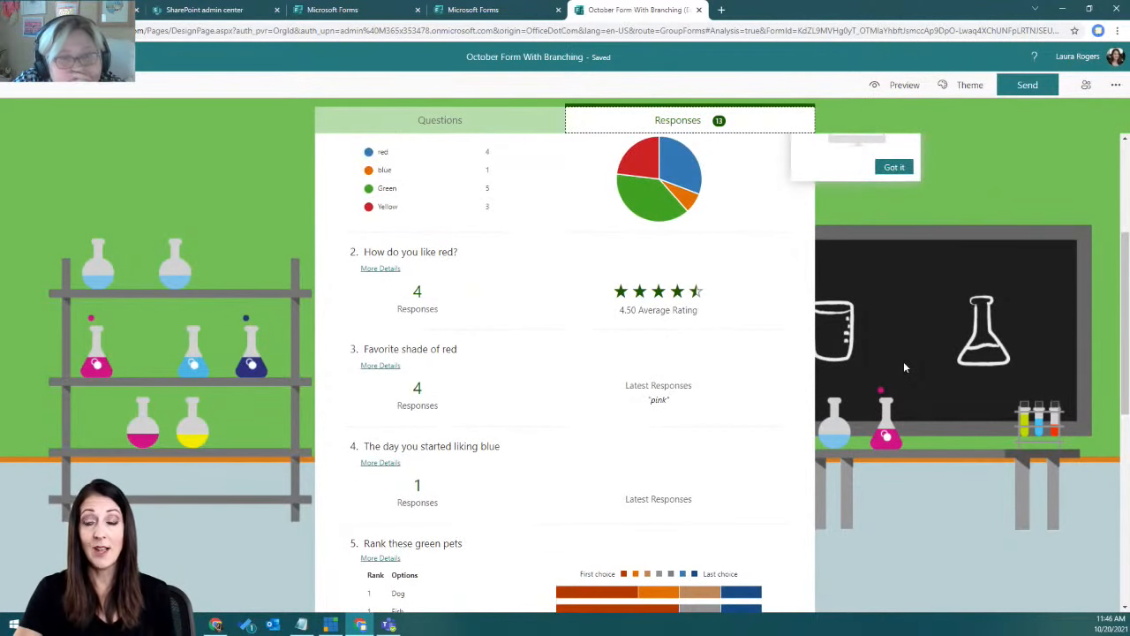
scroll(580, 327, "down", 4)
scroll(585, 328, "up", 6)
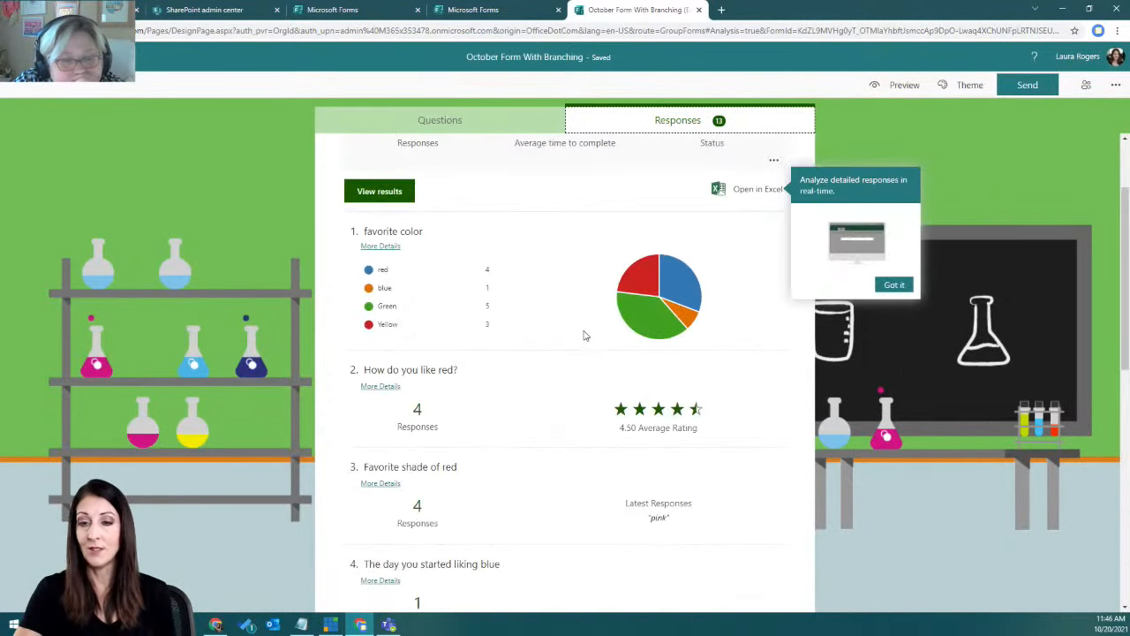
scroll(582, 335, "up", 1)
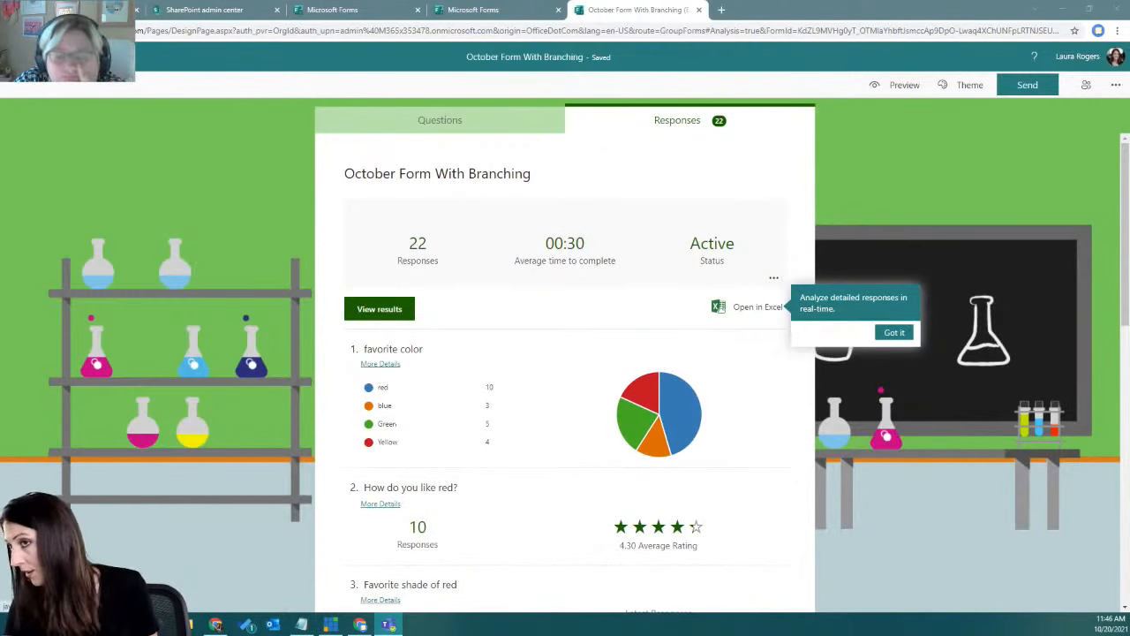
- Close the branching form and create a new quiz in the Power Hour group titled "Testing Y'all"
left_click(699, 11)
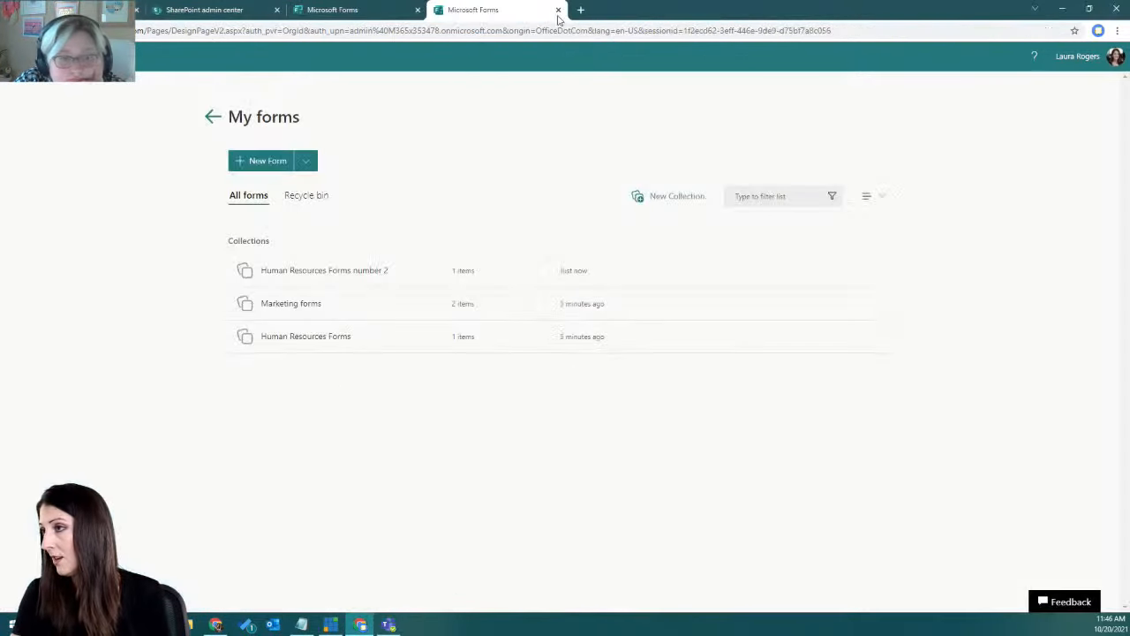
left_click(213, 119)
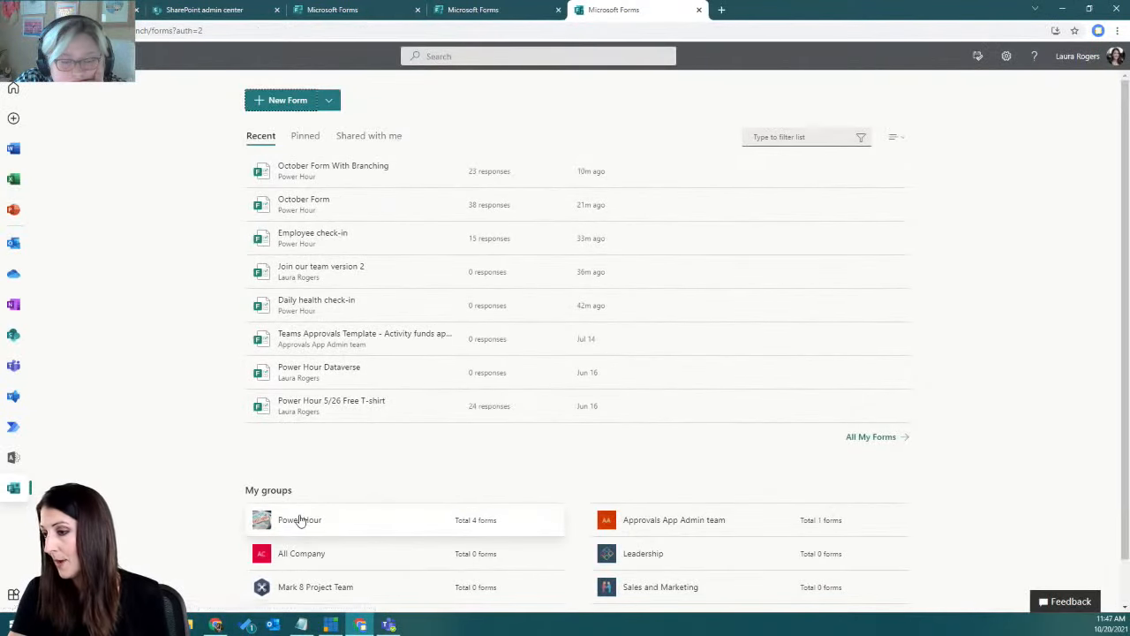
left_click(299, 519)
left_click(358, 221)
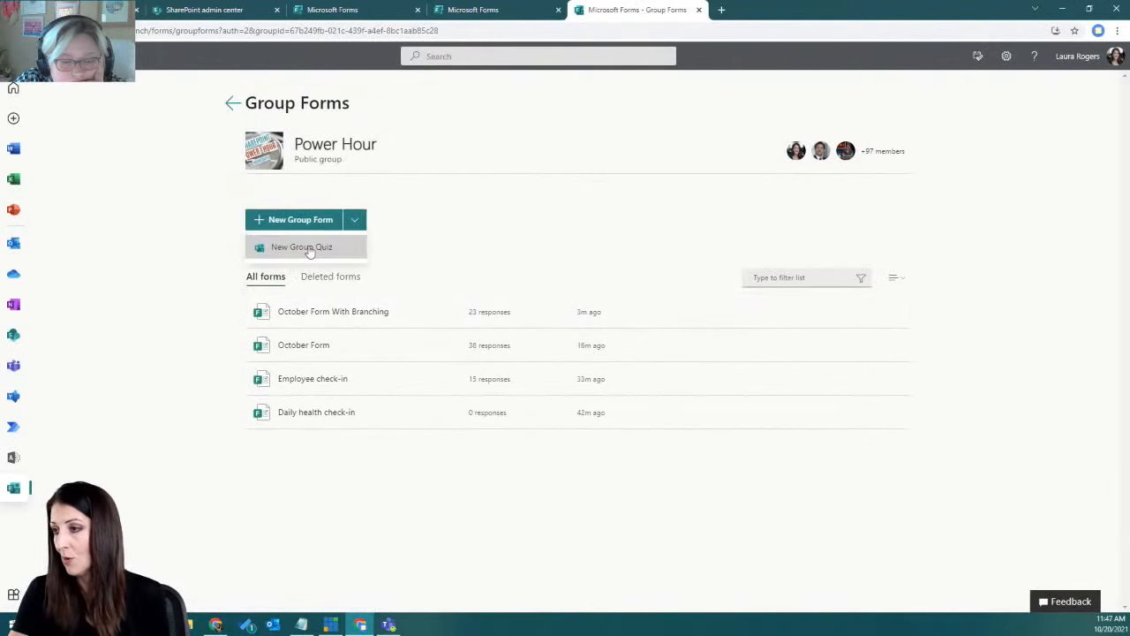
left_click(308, 248)
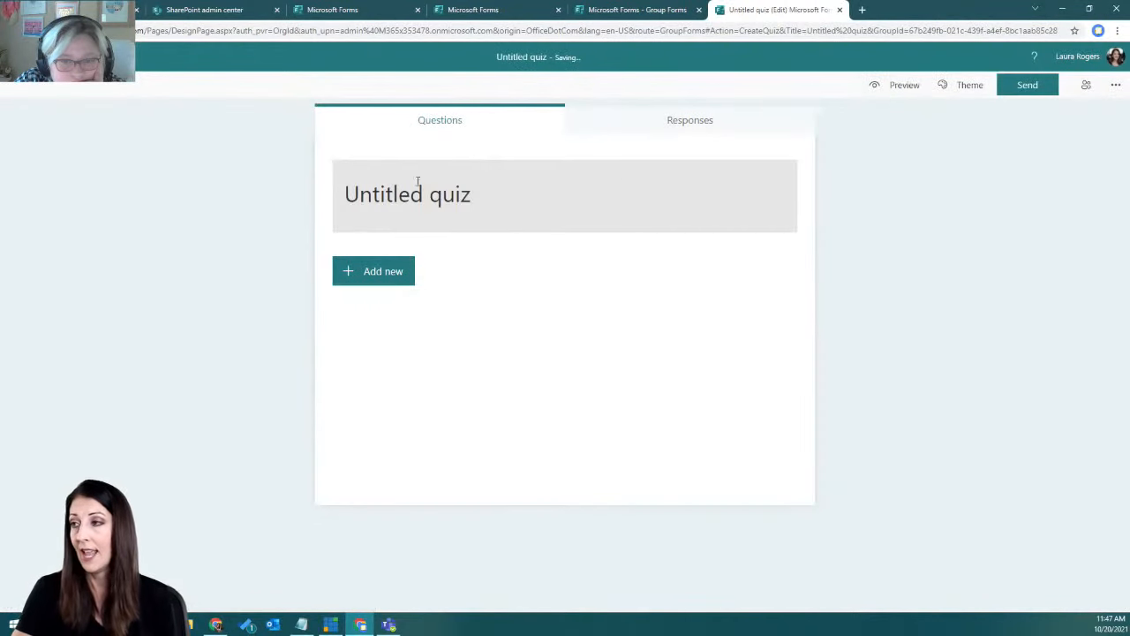
left_click(414, 193)
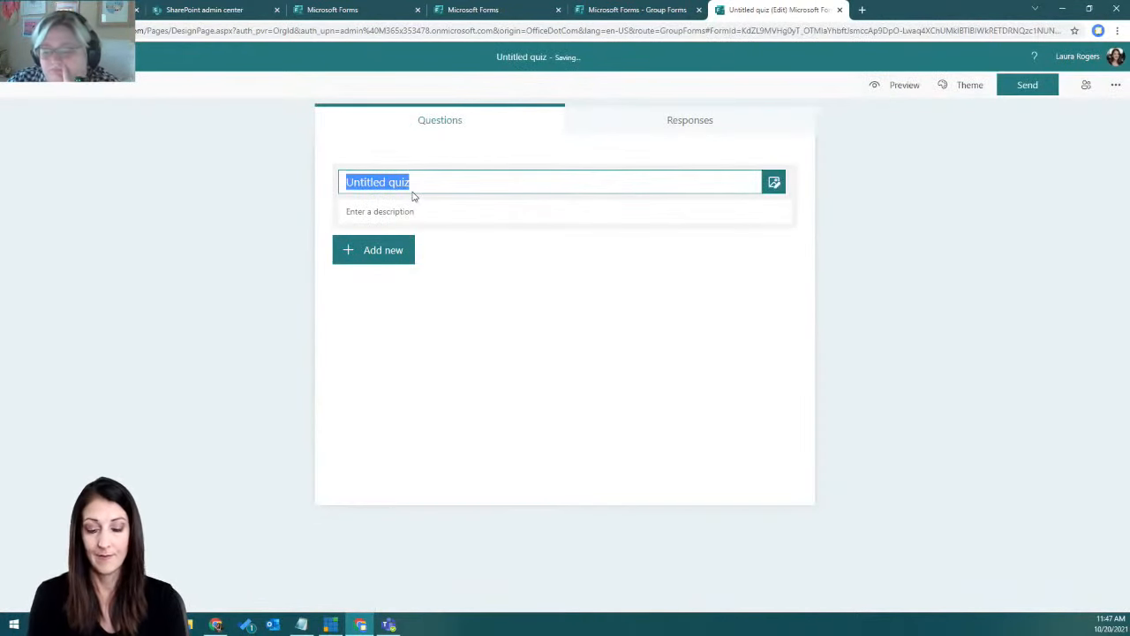
type("Testing Y'all")
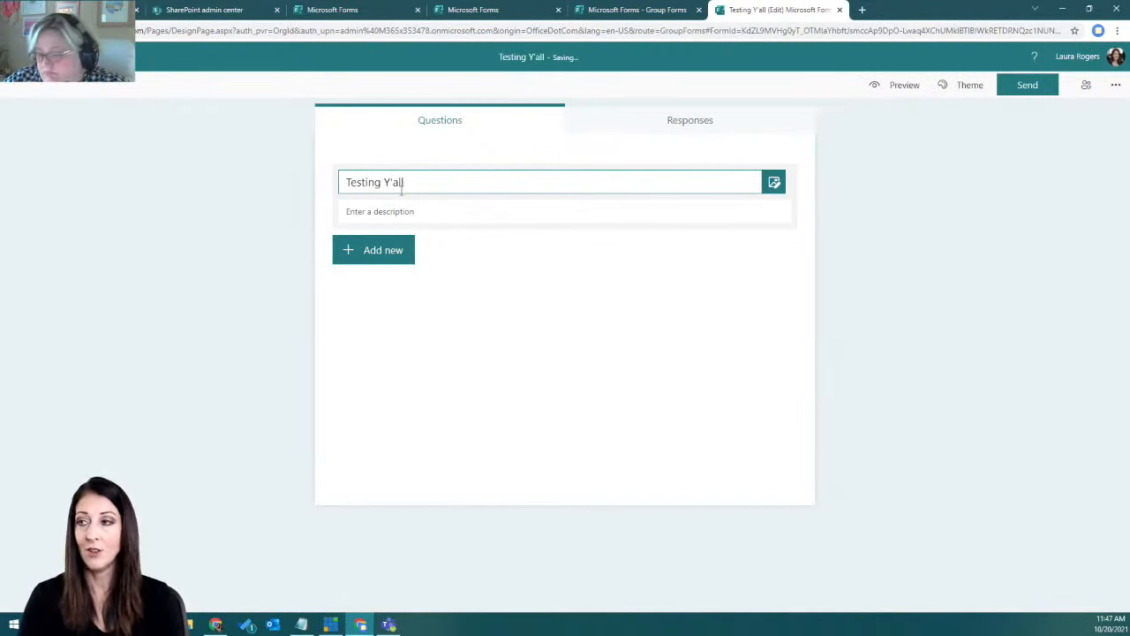
- Add a choice question "Which one is correct?" with the options "Today is Wednesday" and "Today is Thursday"
left_click(375, 250)
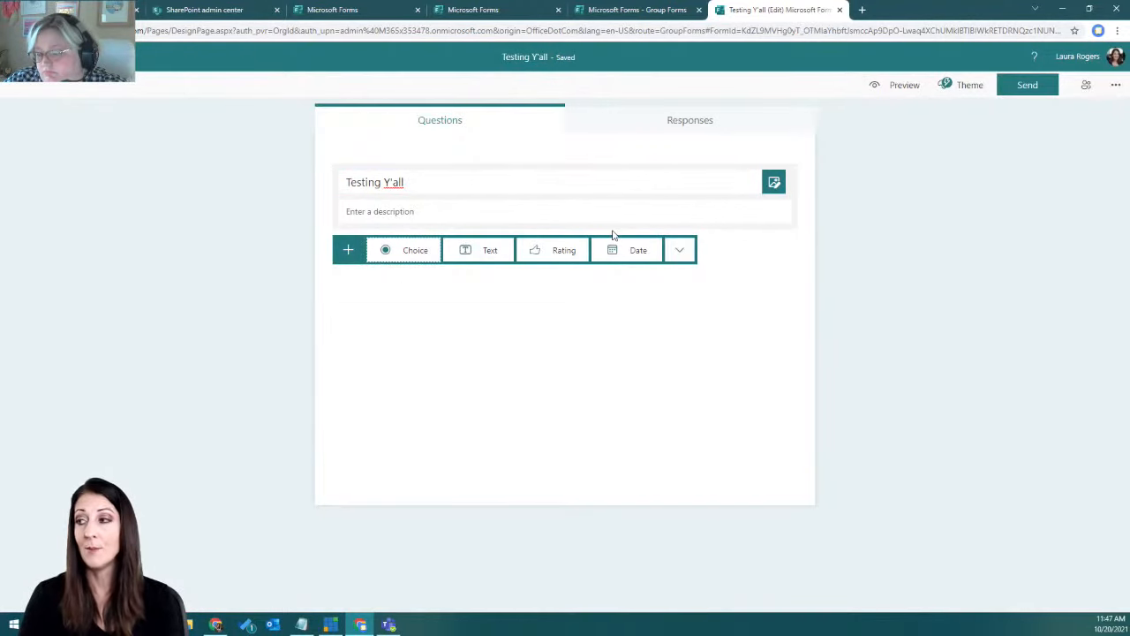
left_click(397, 255)
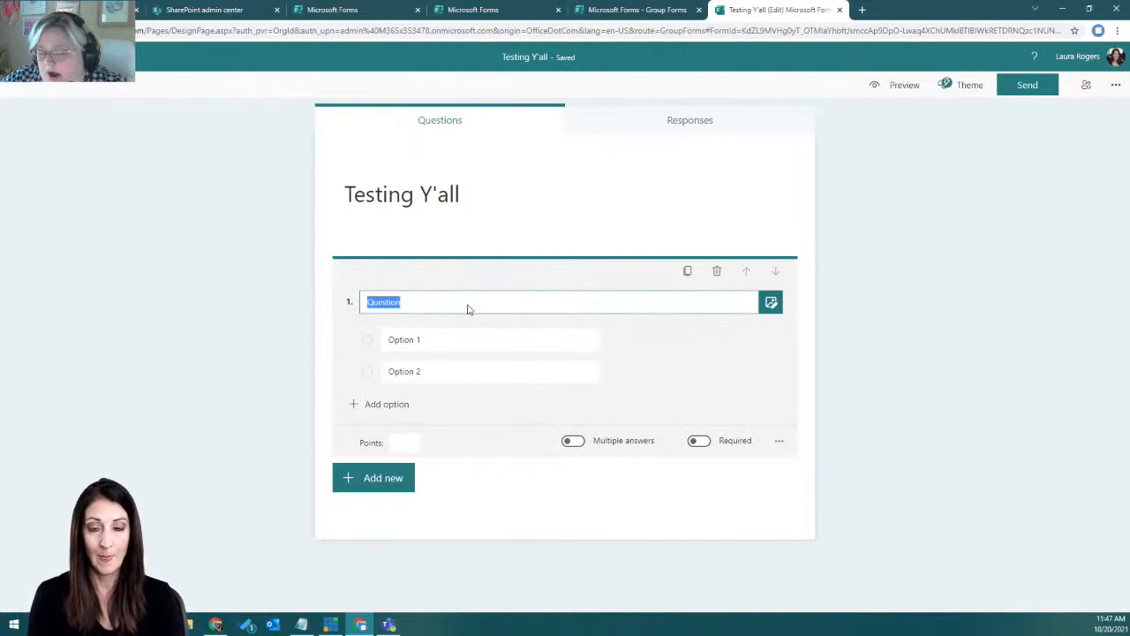
type("Which one is correct?")
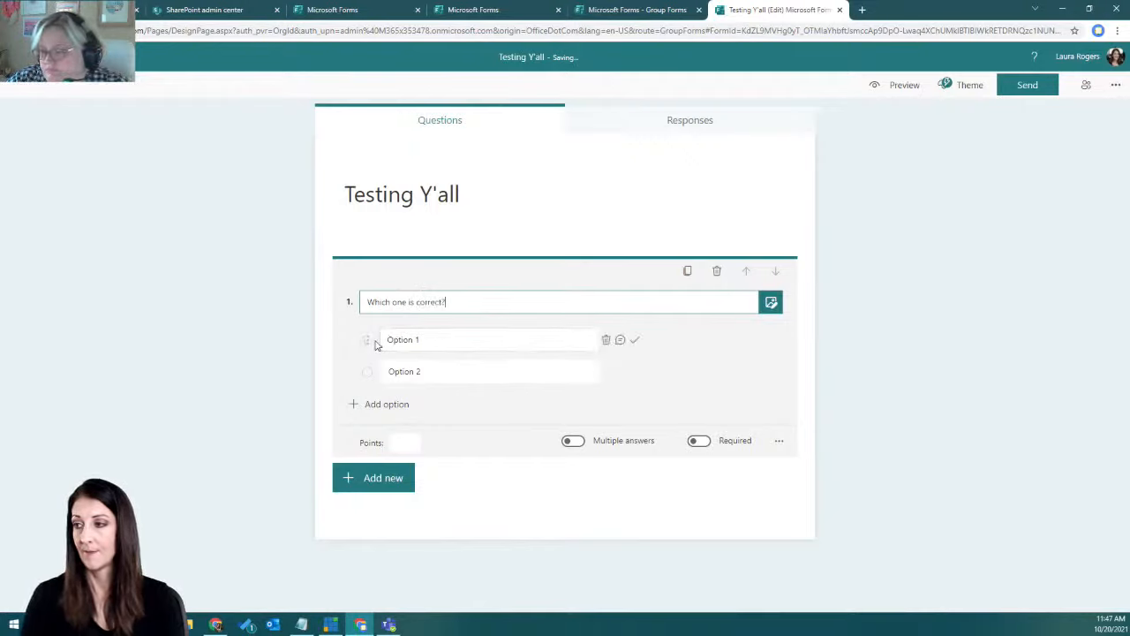
left_click(420, 339)
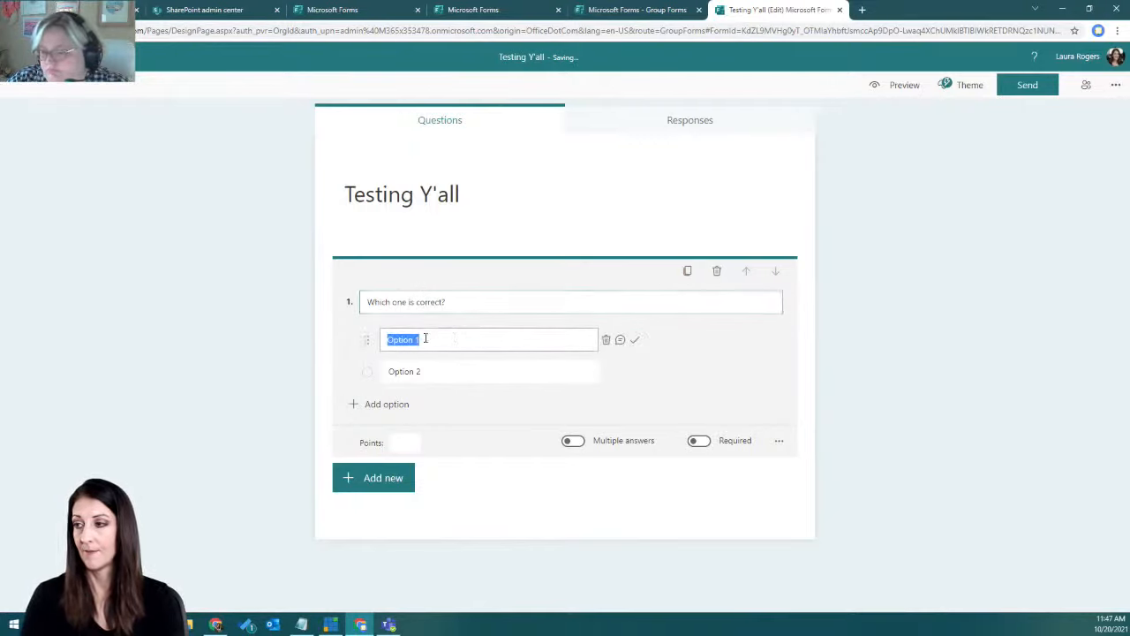
type("Today is Wednesday")
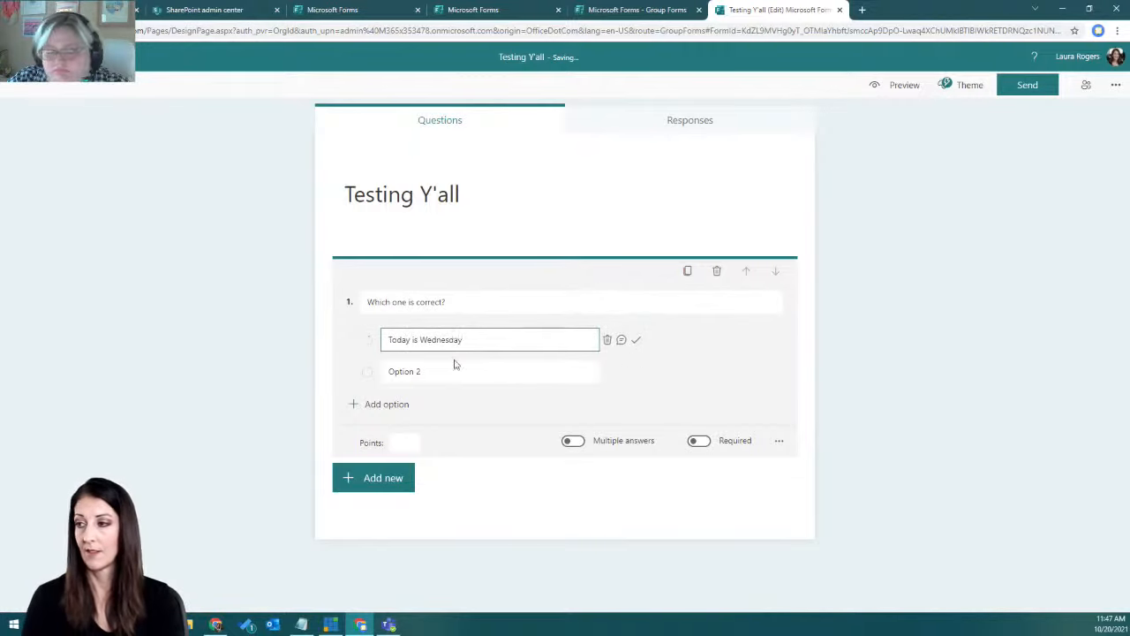
left_click(453, 370)
type("Today is")
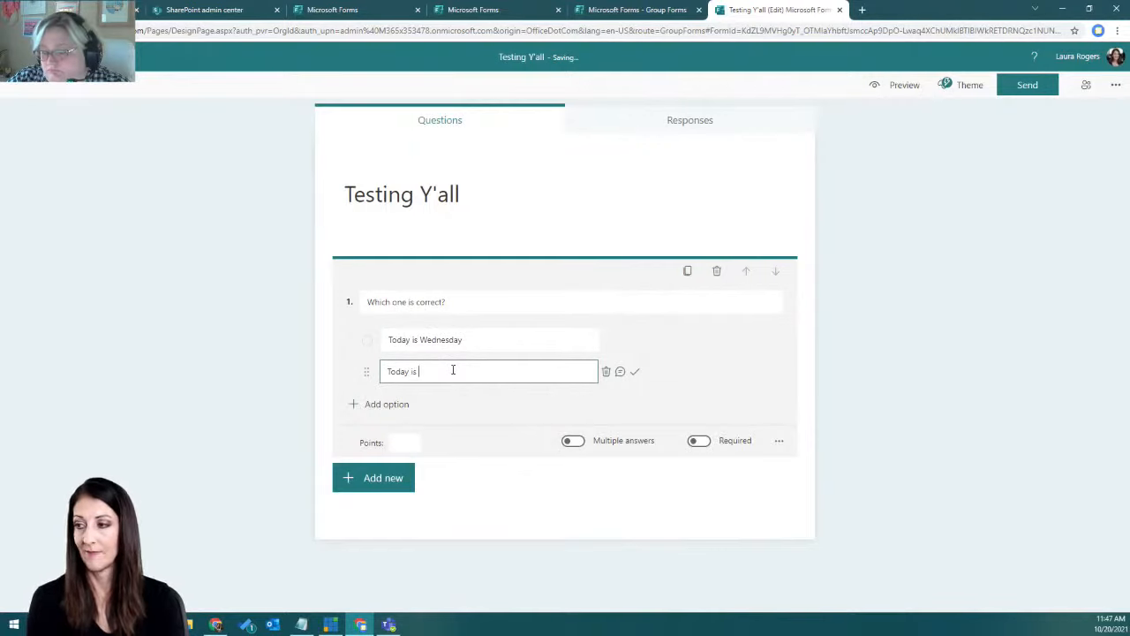
type(" Thursday")
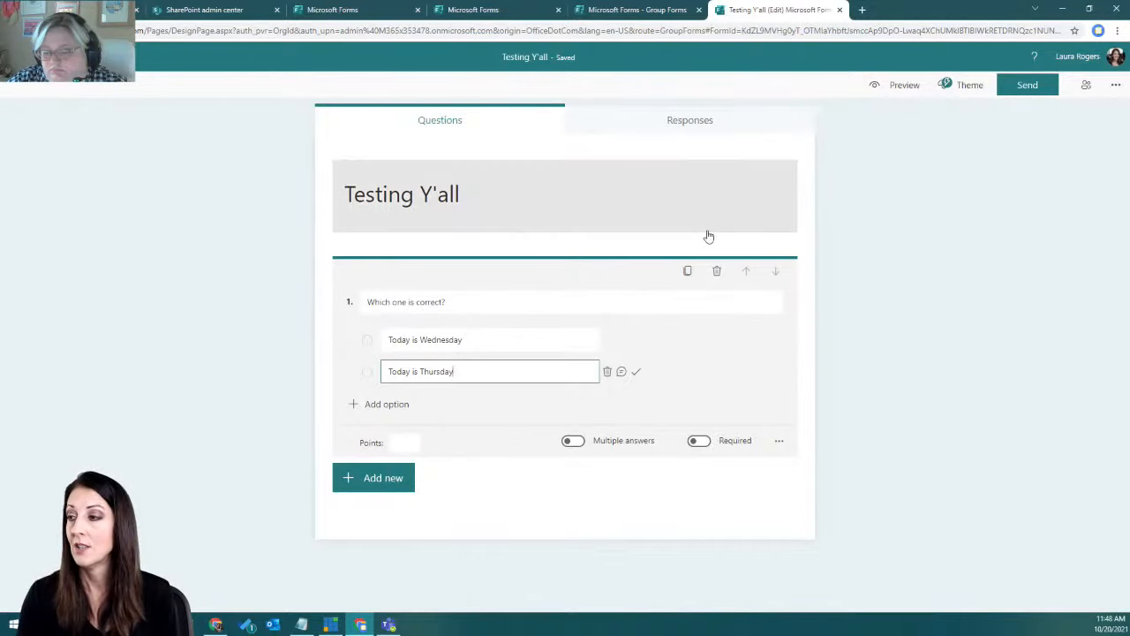
- Give respondents the message "You are so right" for the Wednesday option and "Nope!" for the Thursday option
left_click(620, 340)
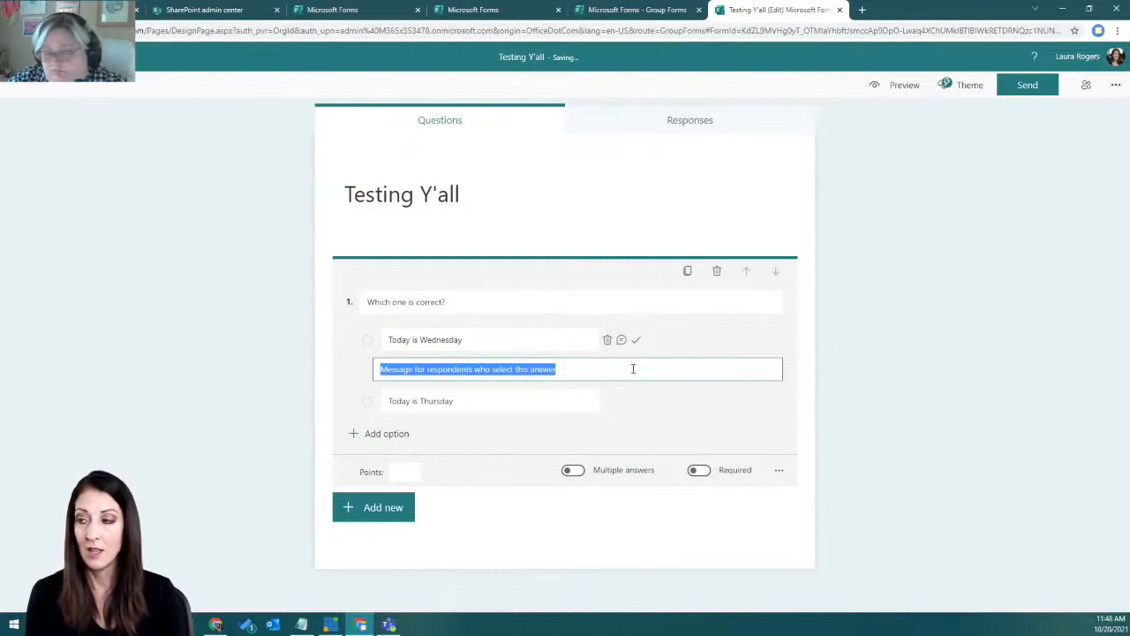
type("You are so right")
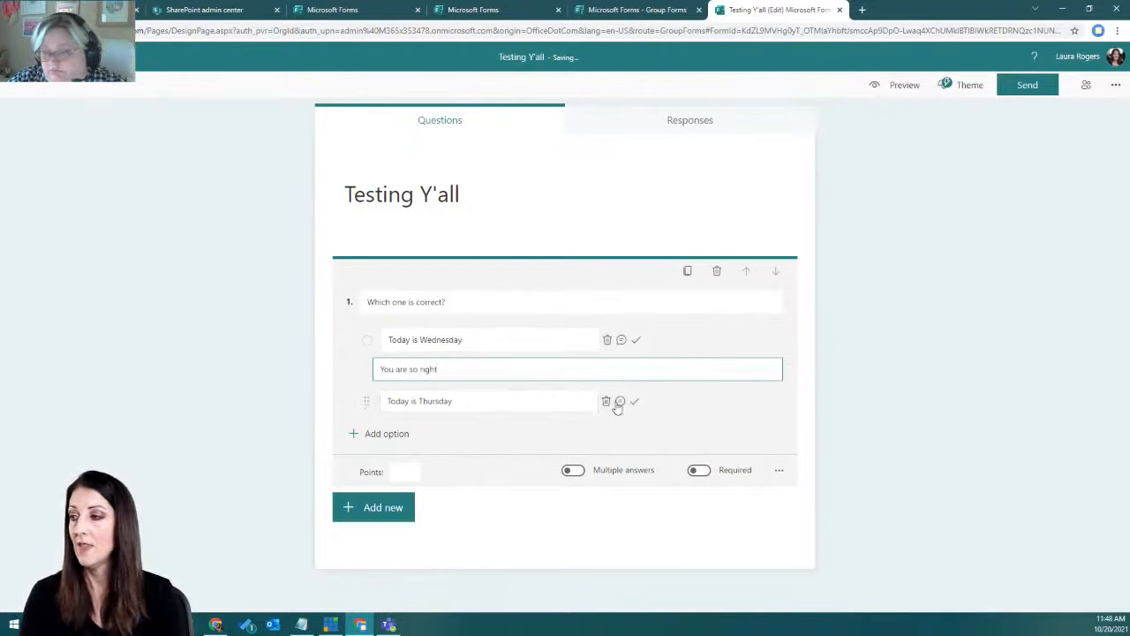
left_click(621, 401)
type("Nope!")
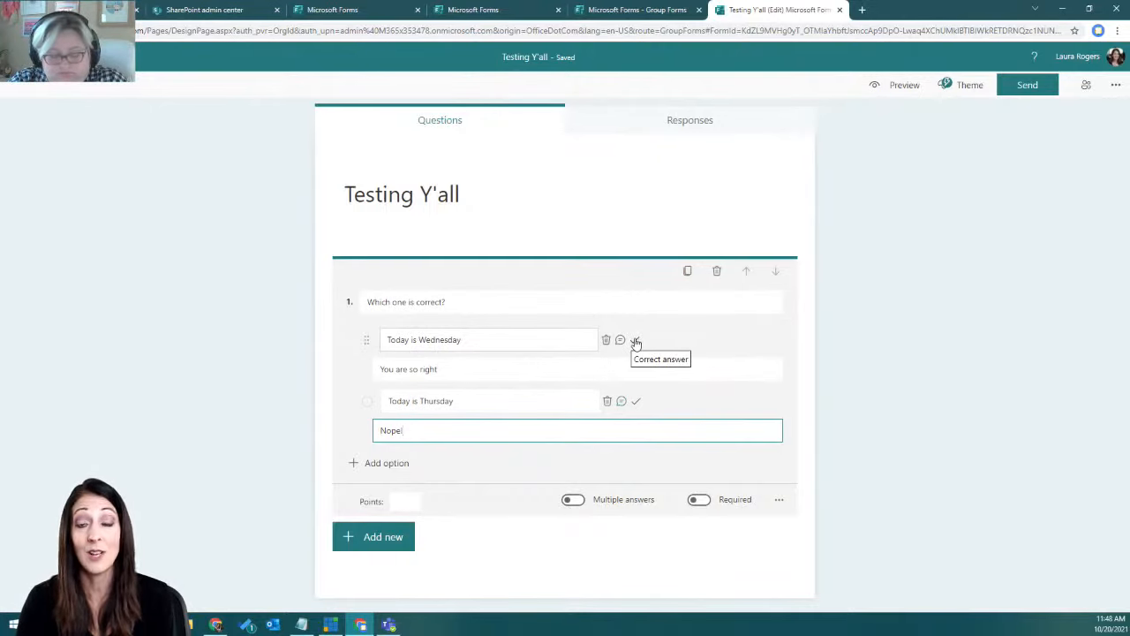
- Mark "Today is Wednesday" as the correct answer, and make the question required, worth 5 points, with shuffled options
left_click(636, 341)
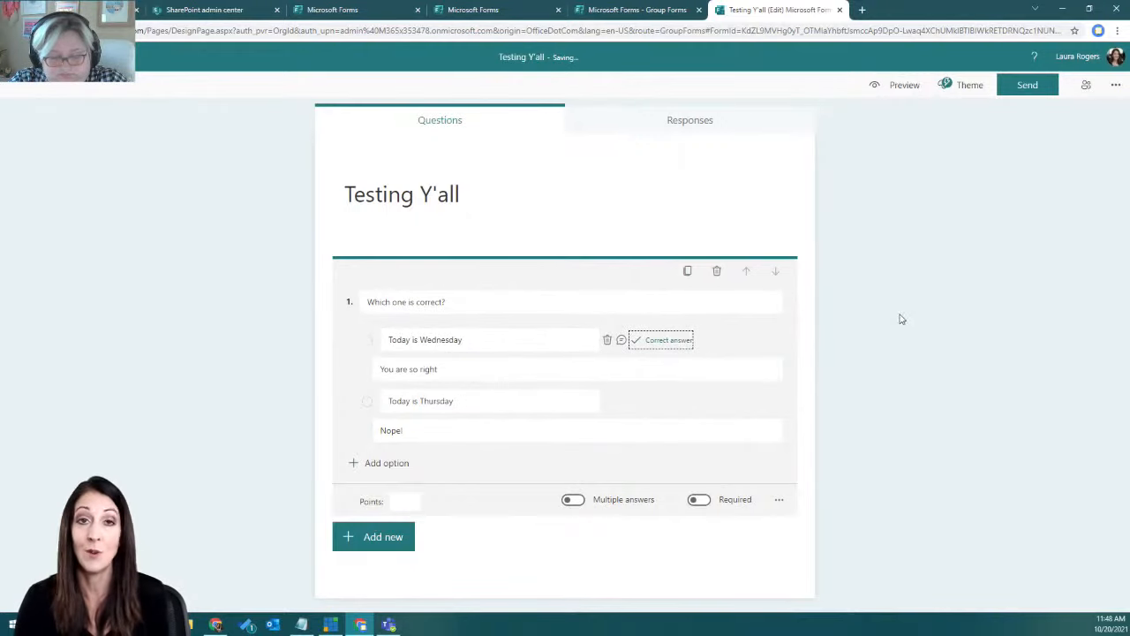
left_click(404, 503)
type("5")
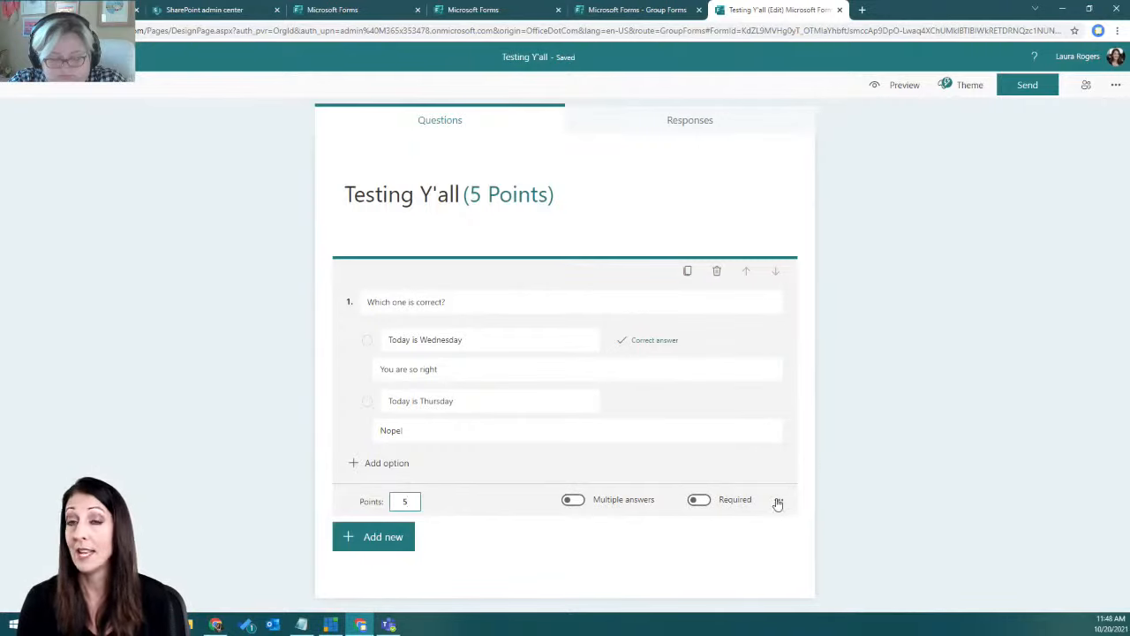
left_click(697, 501)
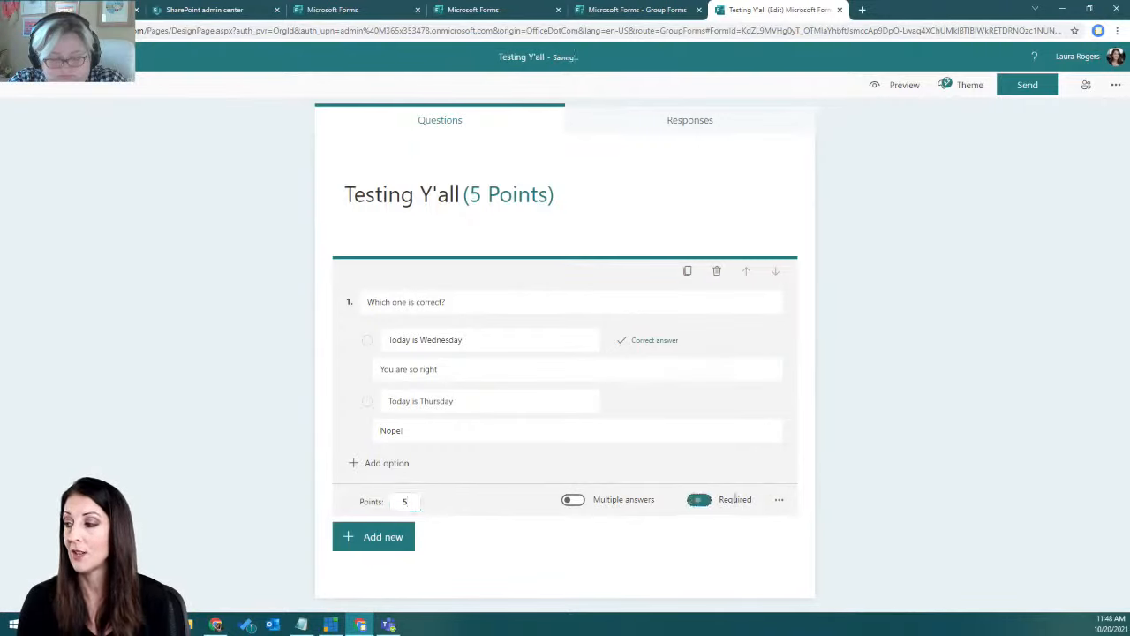
left_click(781, 500)
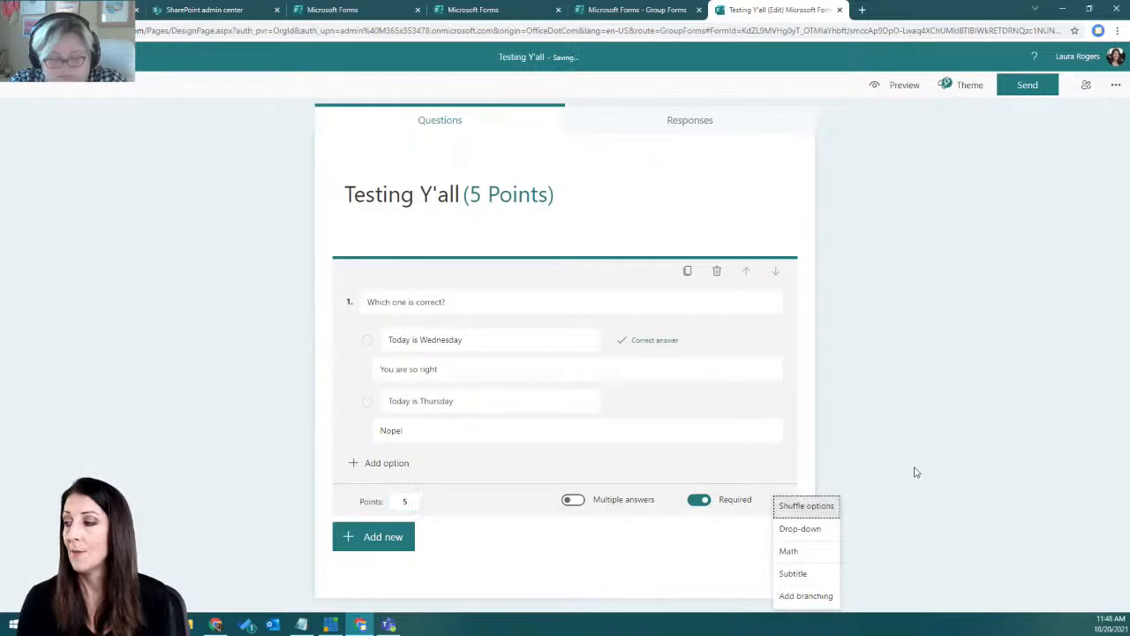
left_click(826, 510)
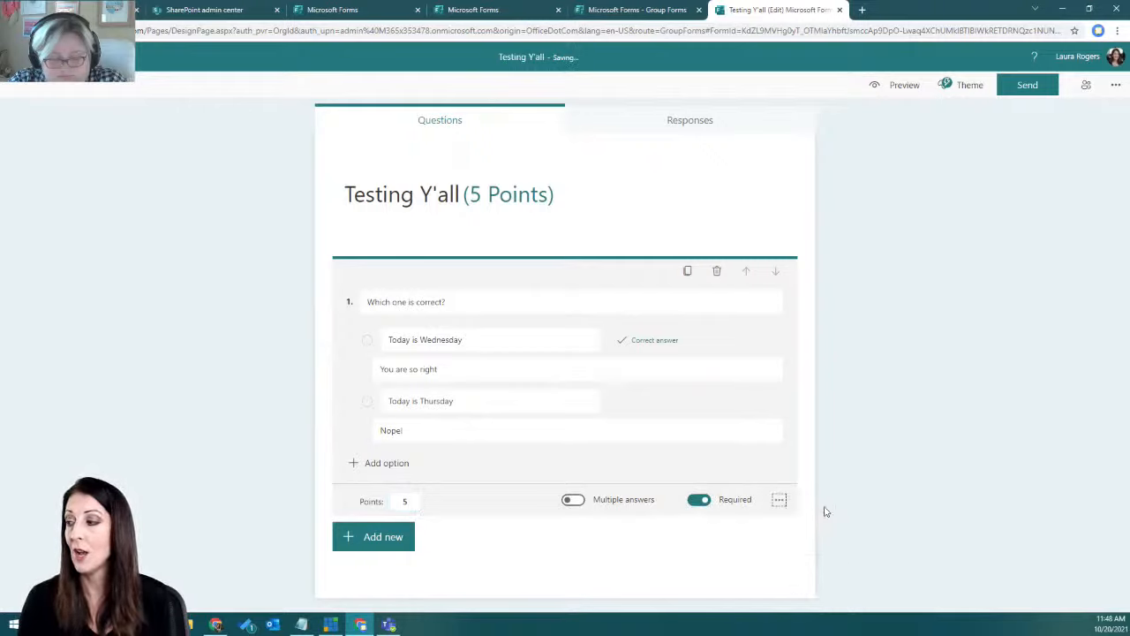
- Try the Math option on the question, turn it off again and finish editing the question
left_click(780, 500)
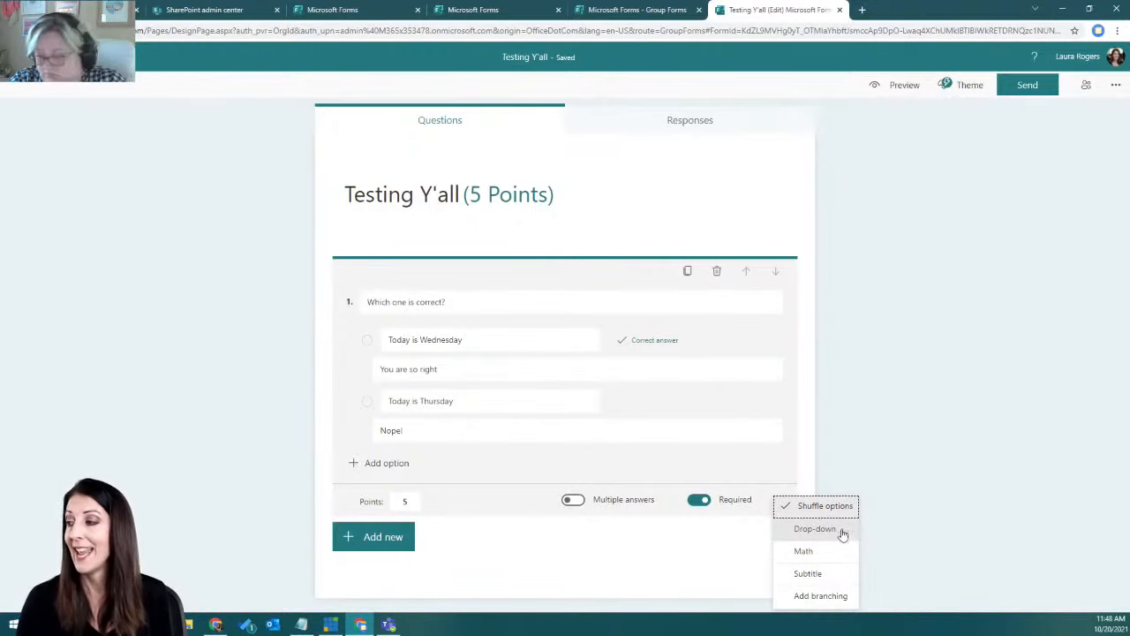
left_click(803, 551)
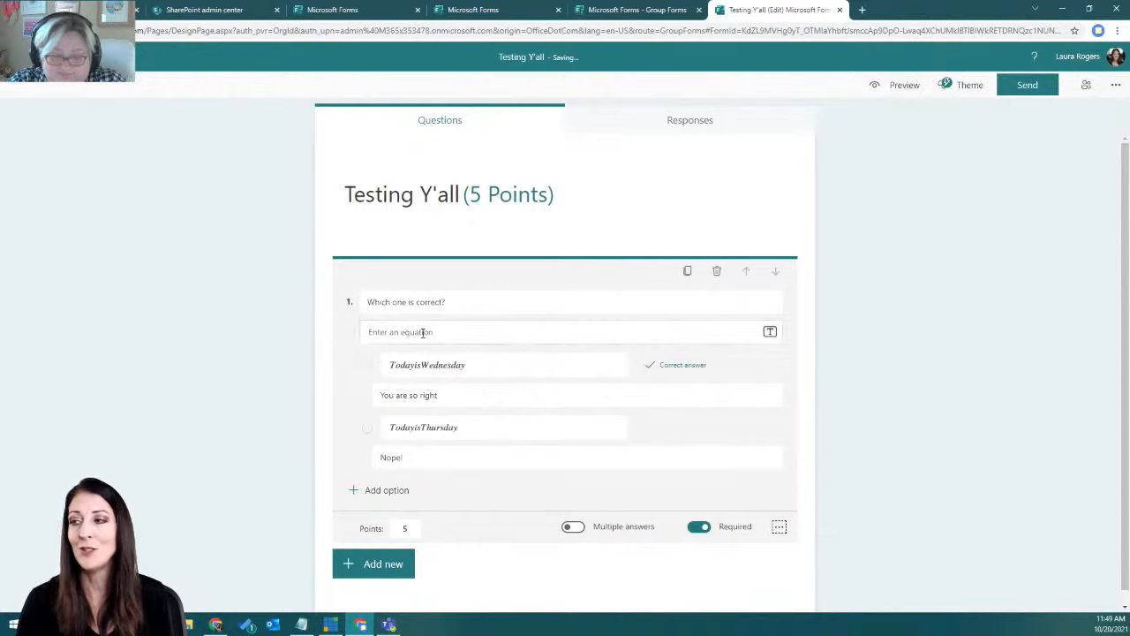
left_click(424, 365)
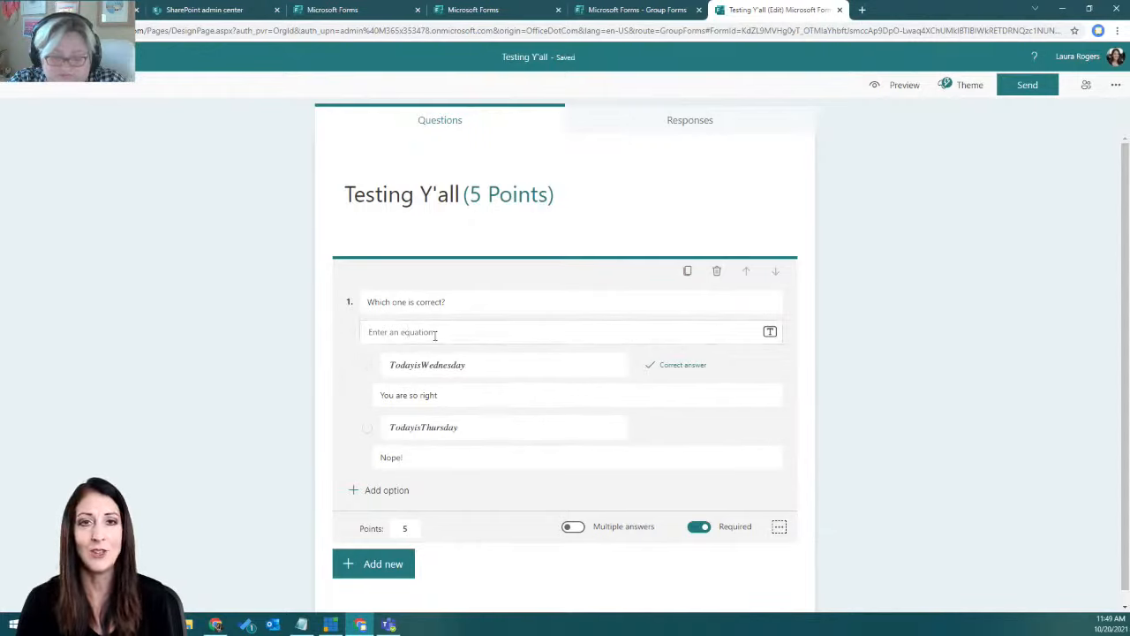
left_click(780, 528)
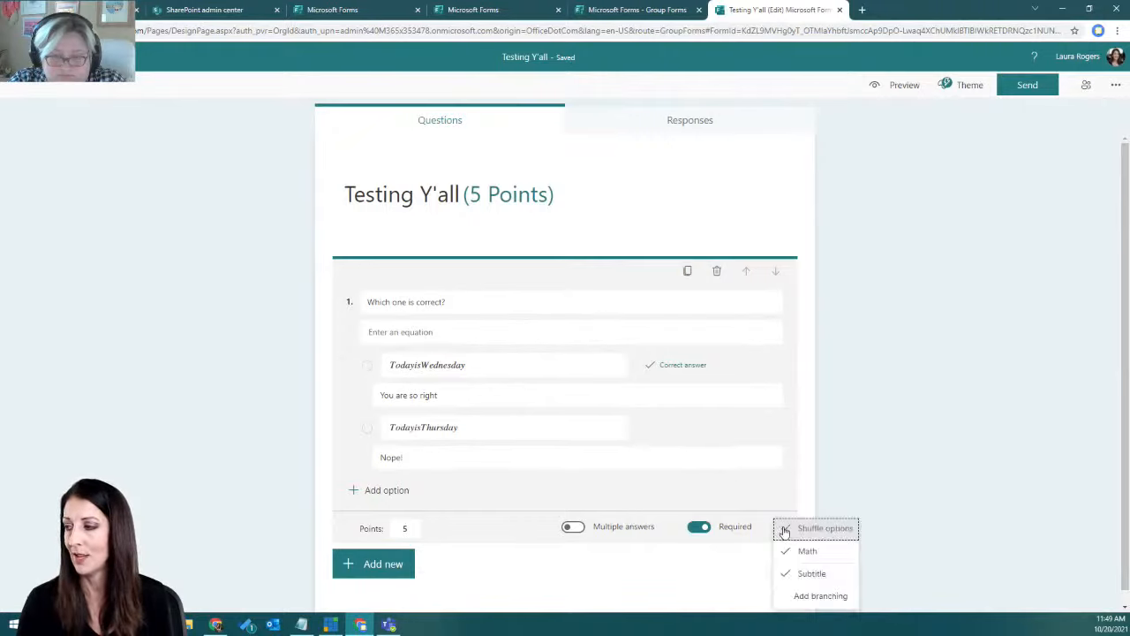
left_click(814, 558)
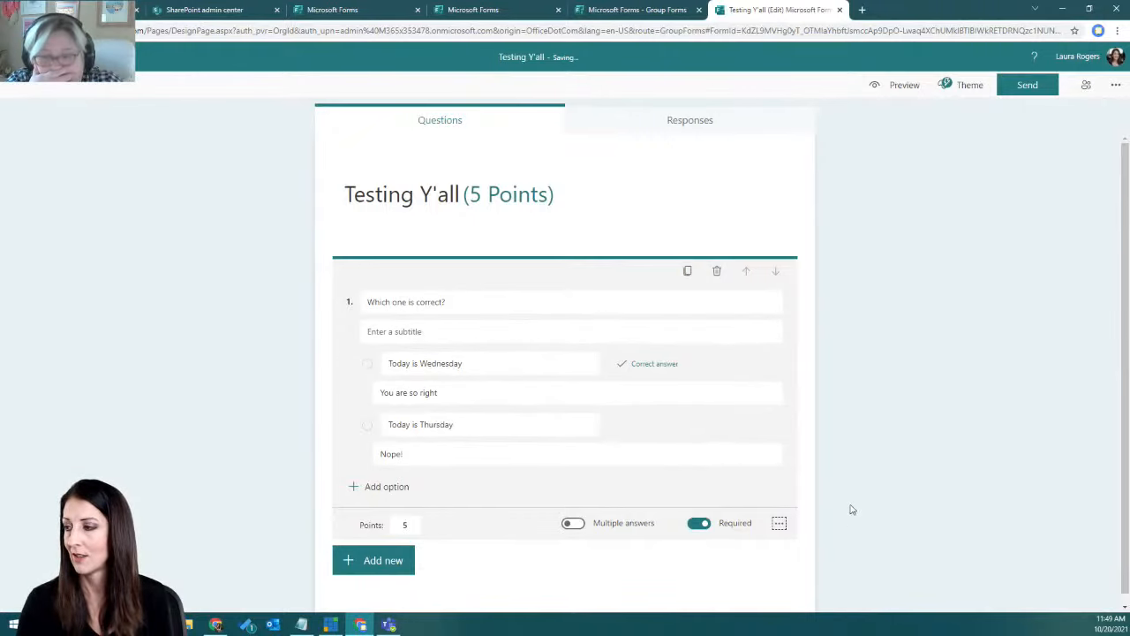
left_click(779, 524)
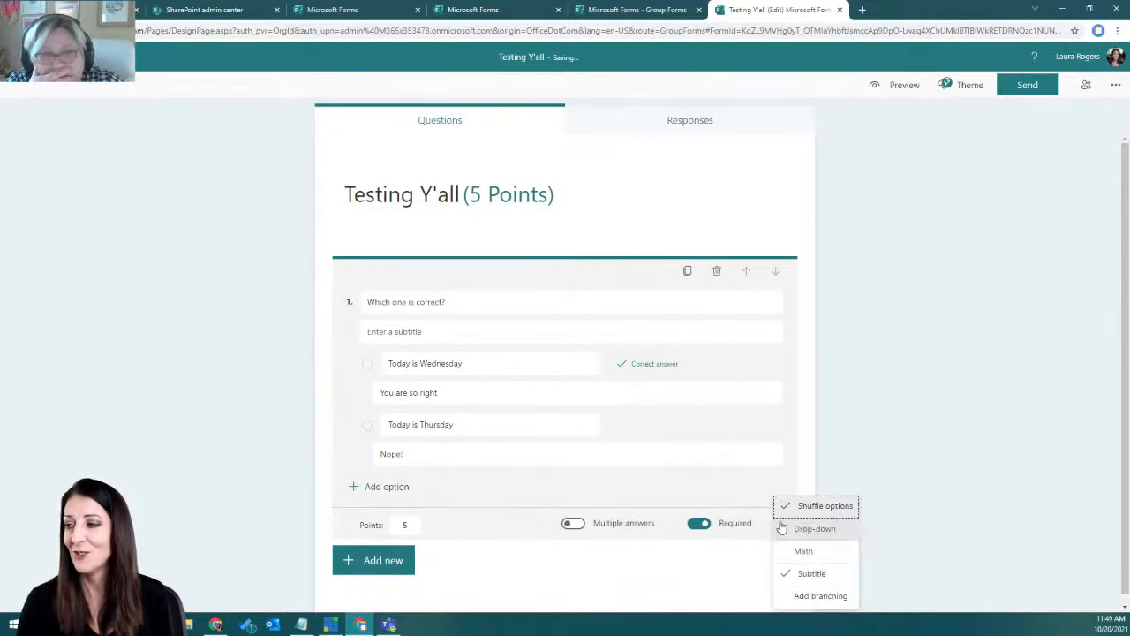
left_click(904, 476)
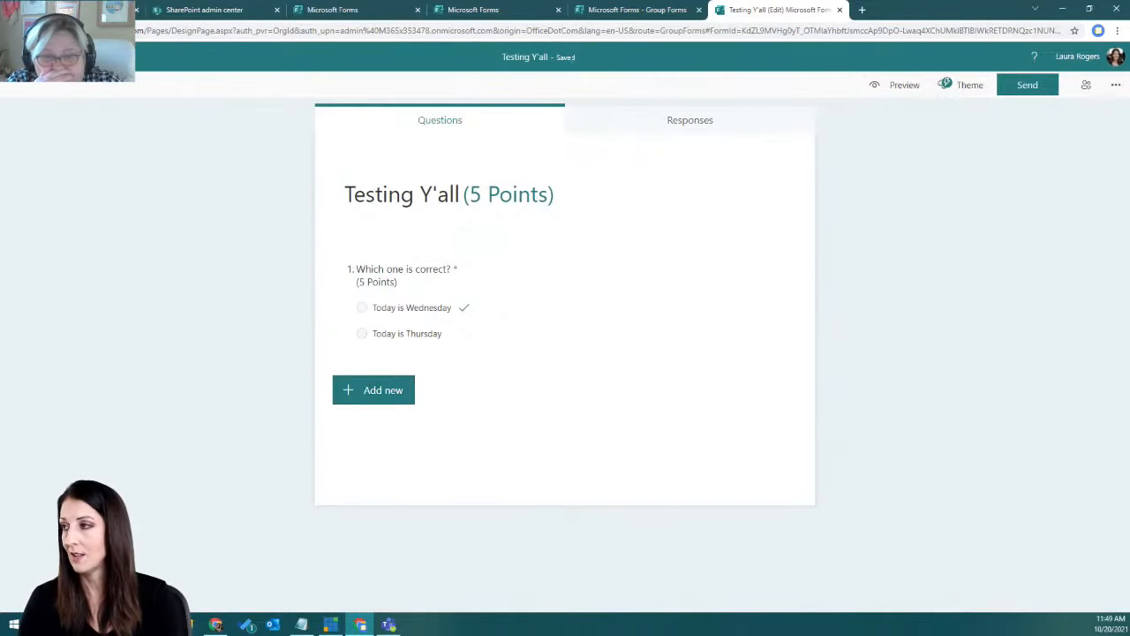
- Preview the Testing Y'all quiz as a respondent and return to editing it
left_click(904, 85)
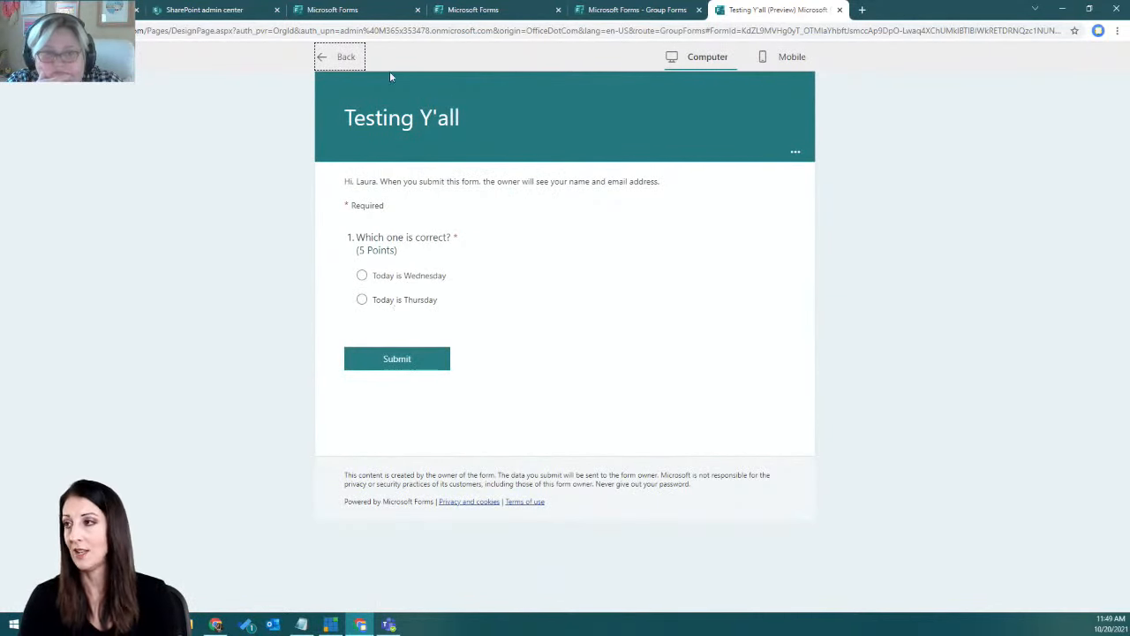
left_click(346, 57)
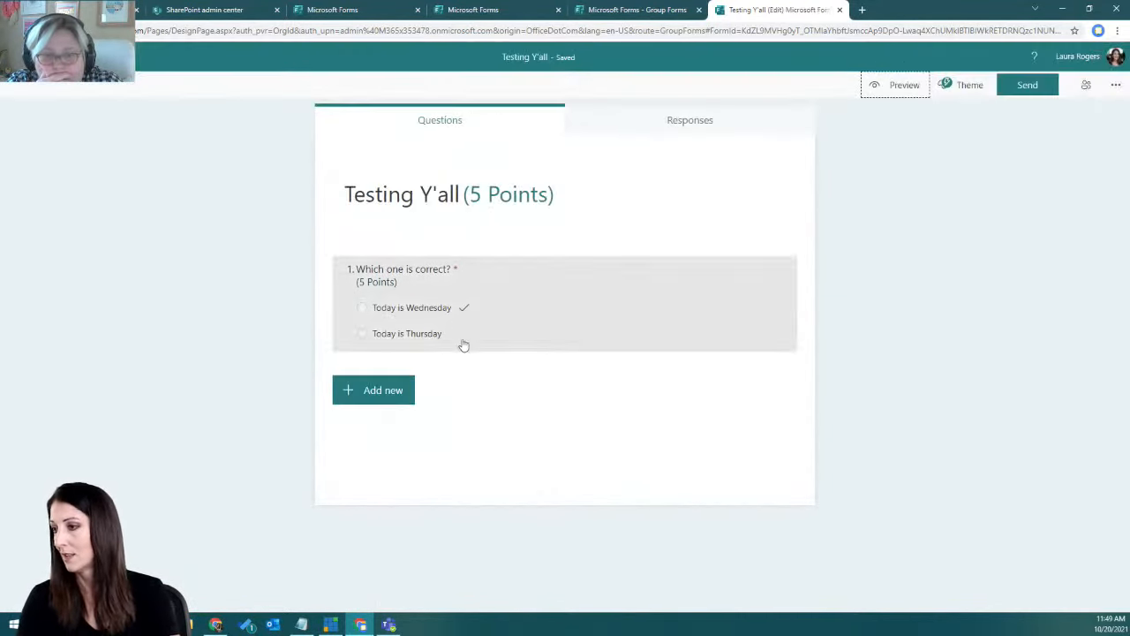
- Add a text question to the quiz titled "What is the best season?"
left_click(396, 396)
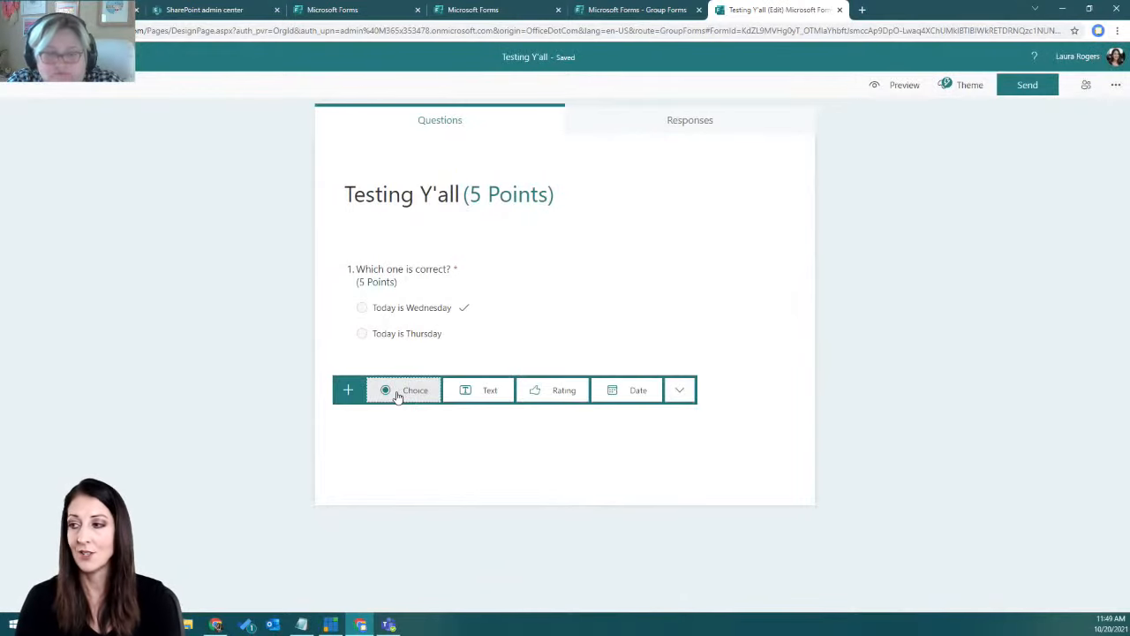
left_click(482, 396)
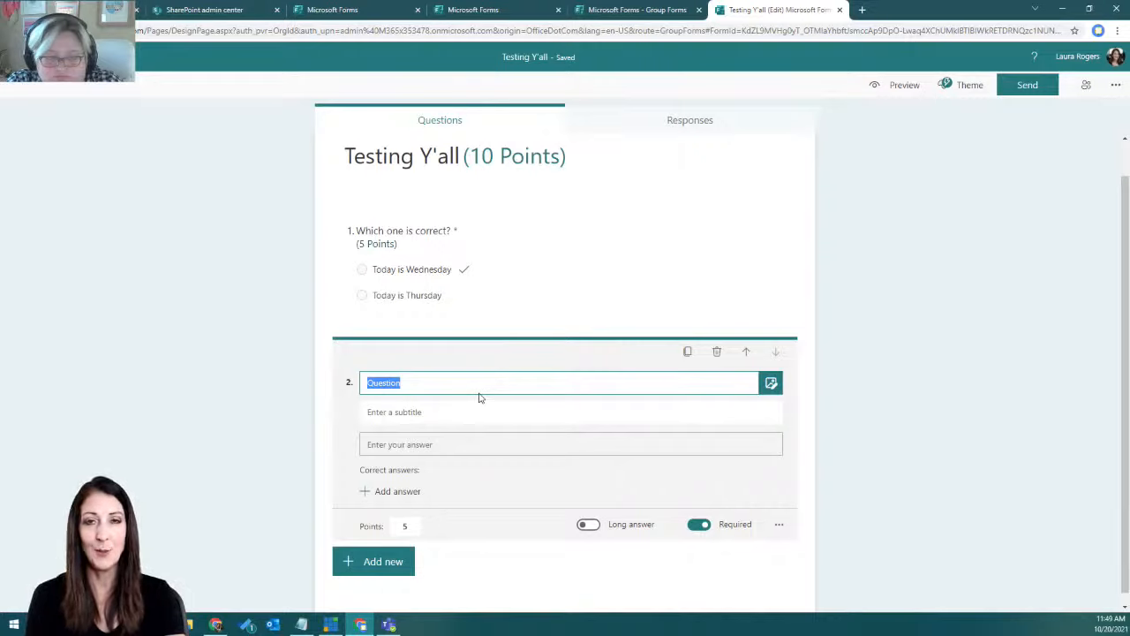
type("Who is the")
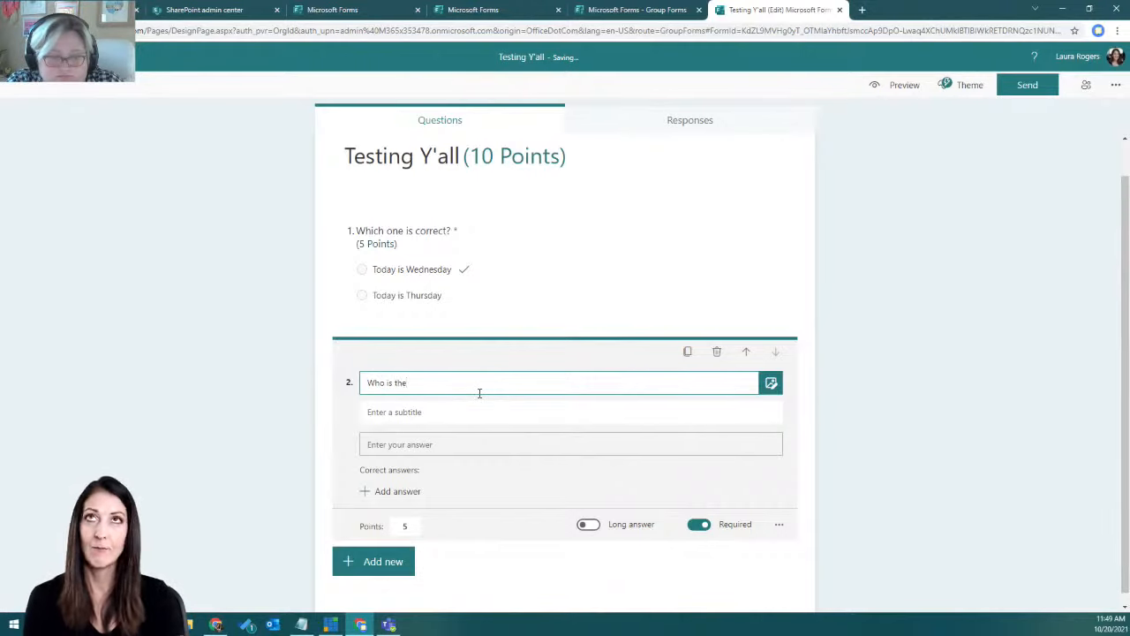
key("BackSpace")
key("BackSpace")
key("BackSpace")
key("BackSpace")
key("BackSpace")
key("BackSpace")
key("BackSpace")
key("BackSpace")
type("hat is the best")
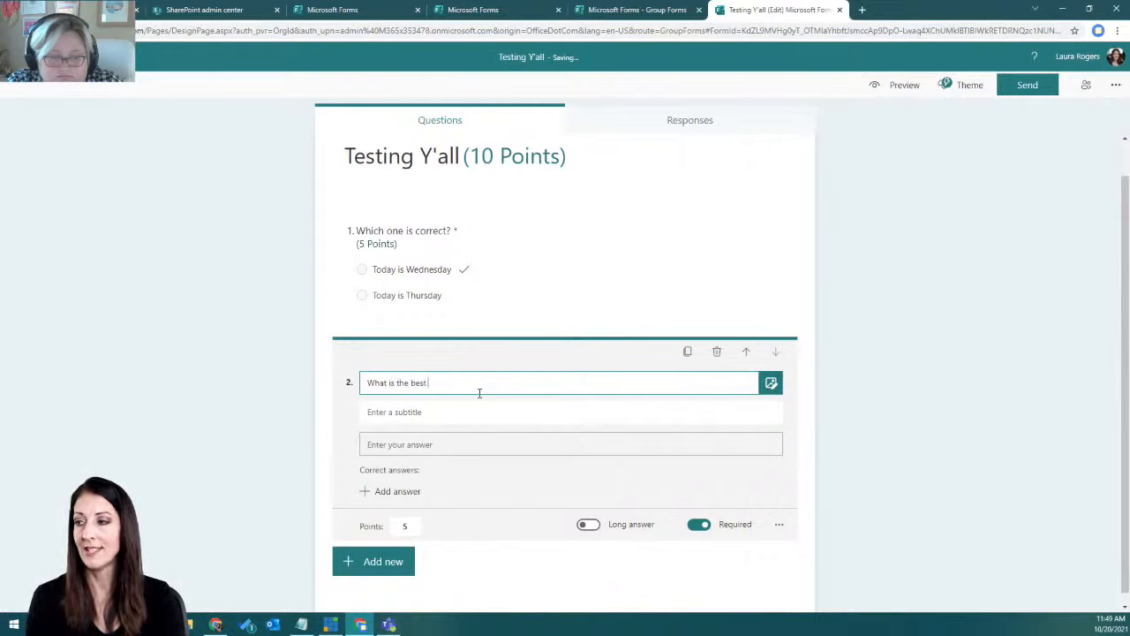
type(" season?")
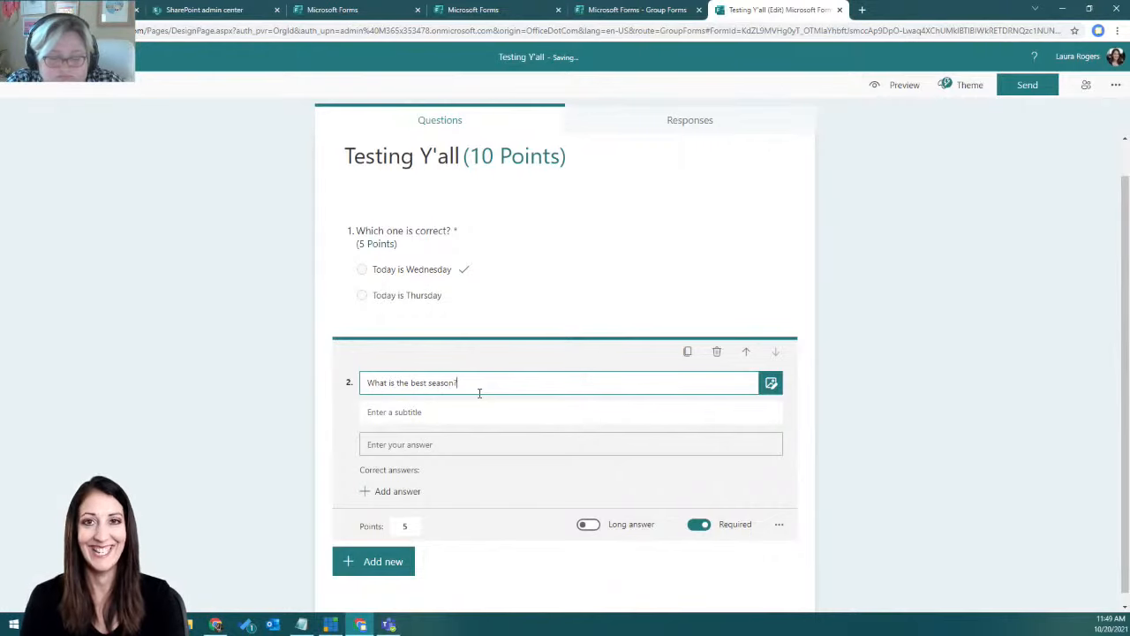
- Set "Fall" as the correct answer to the season question and make the question optional
left_click(439, 450)
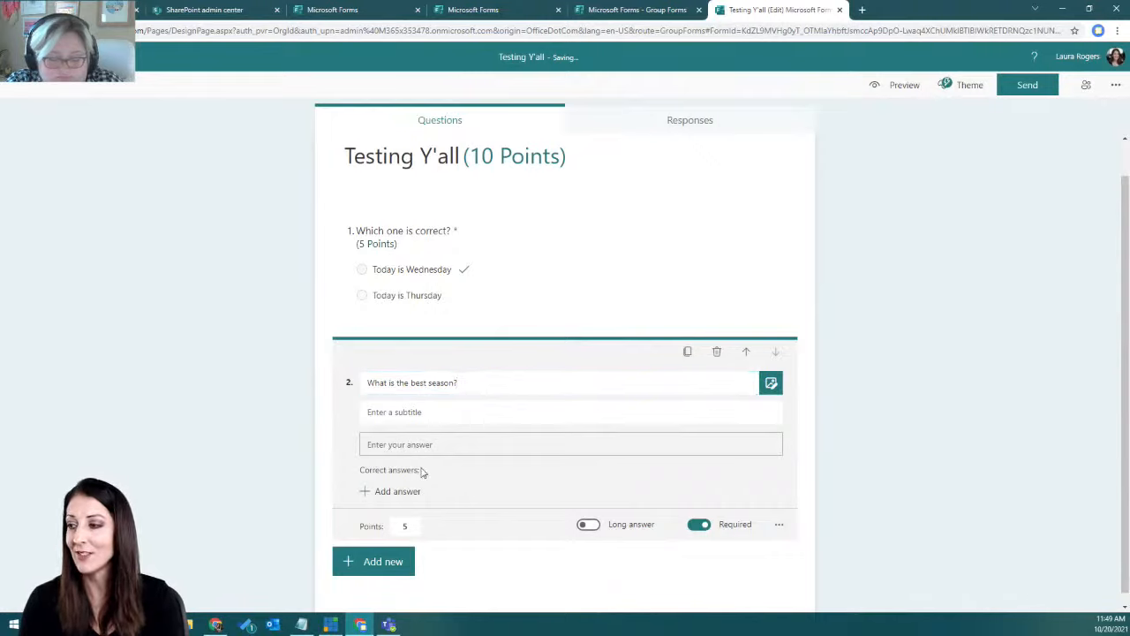
left_click(408, 495)
type("Fall")
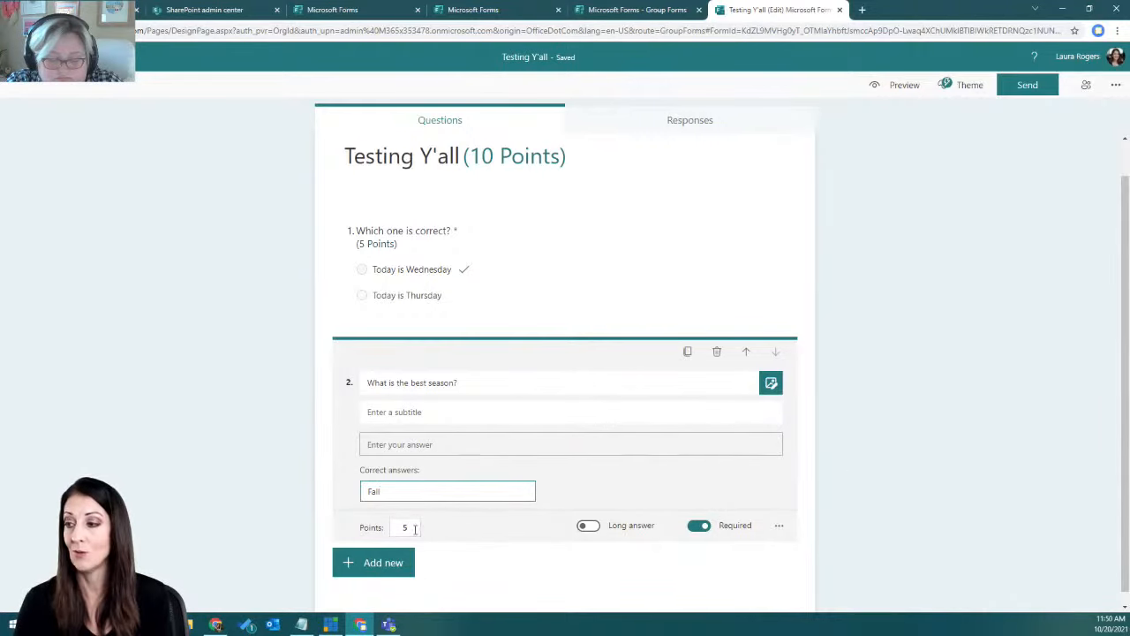
scroll(900, 473, "down", 1)
left_click(699, 513)
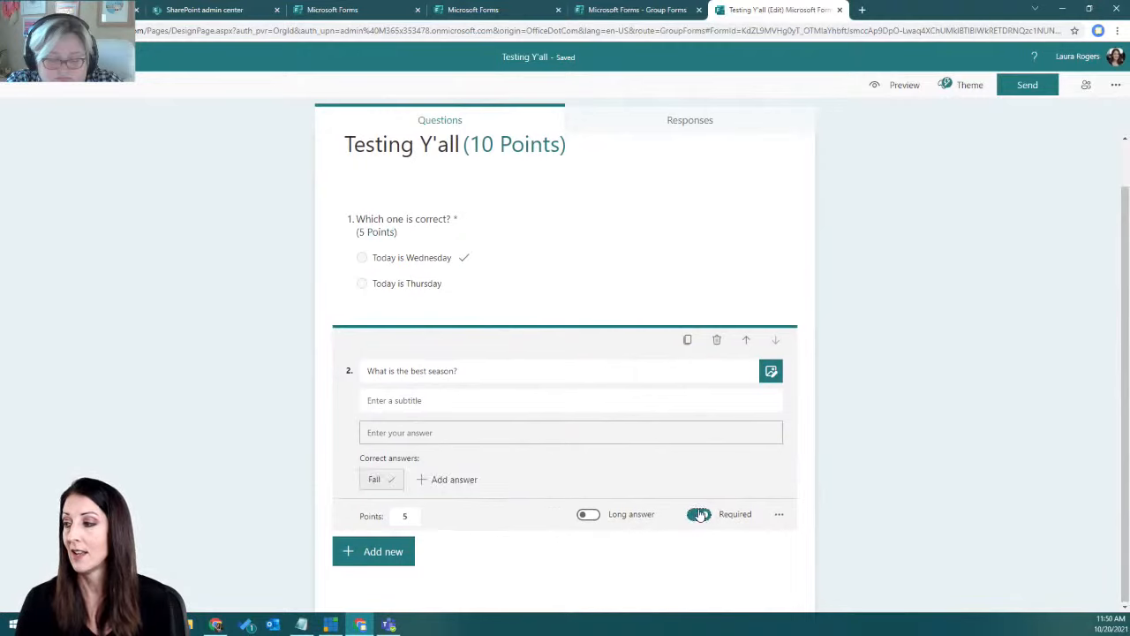
- Add a date question below the season question
left_click(395, 542)
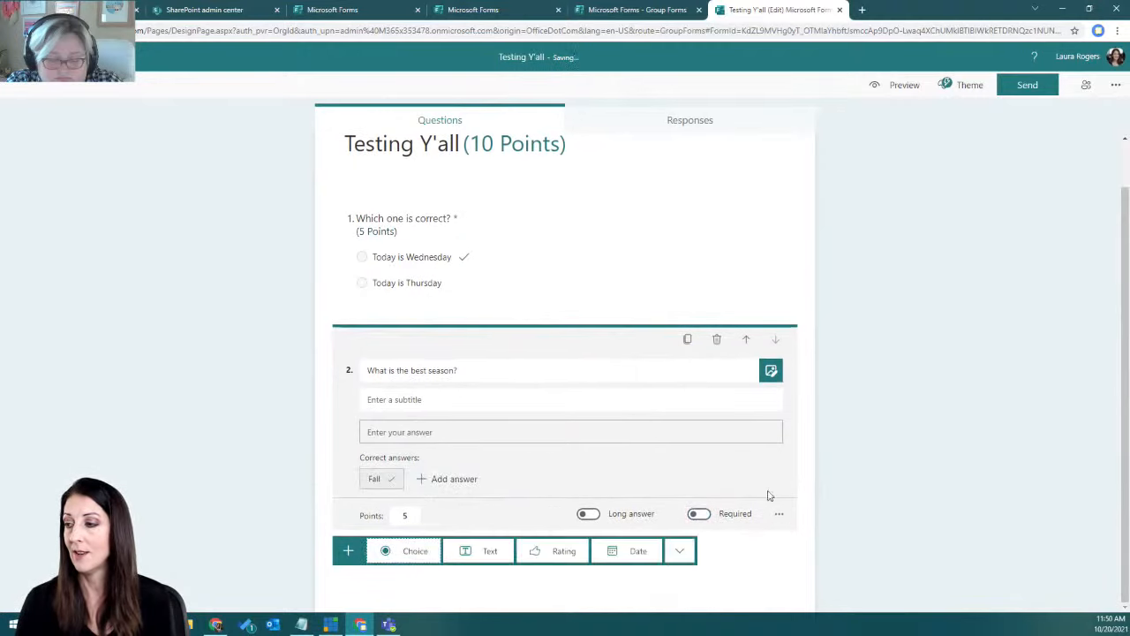
left_click(639, 551)
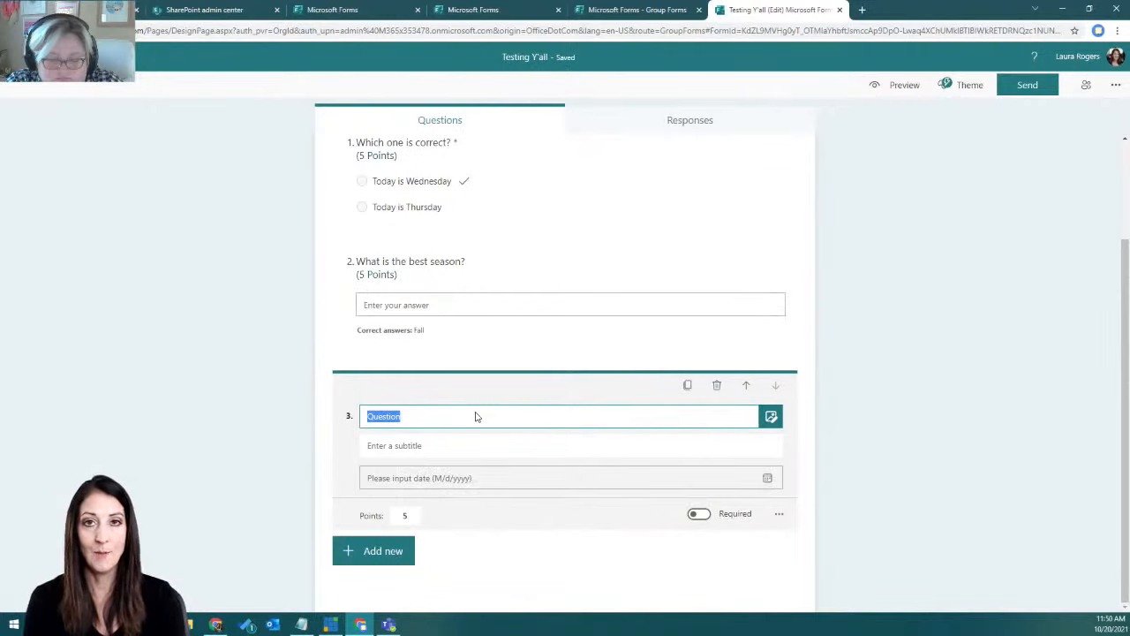
type("What day was")
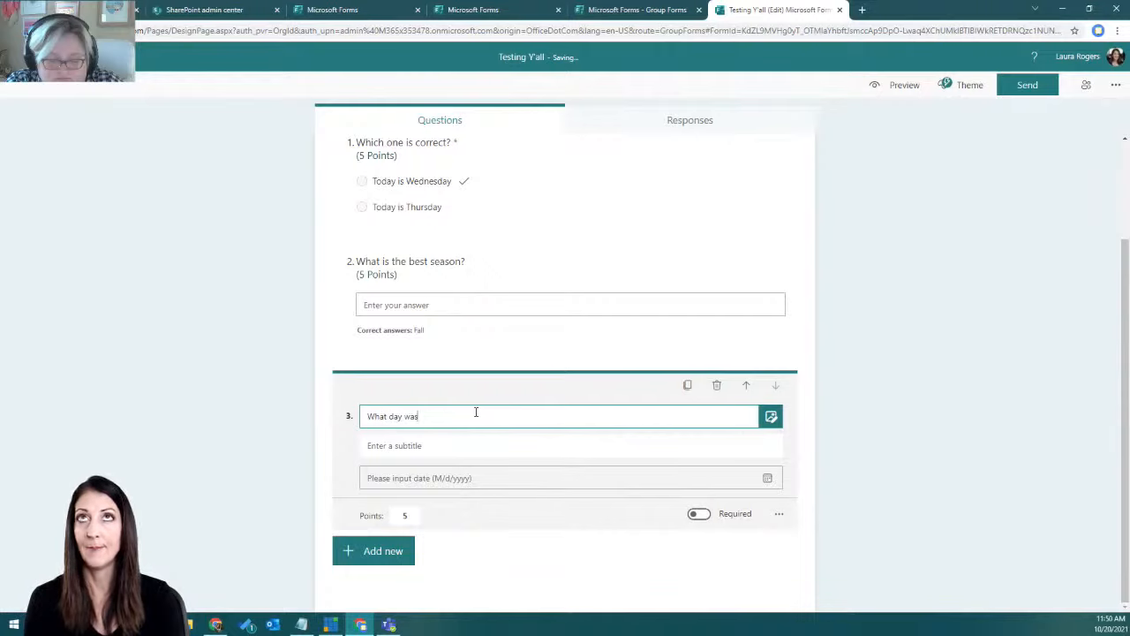
type(" Joelle born")
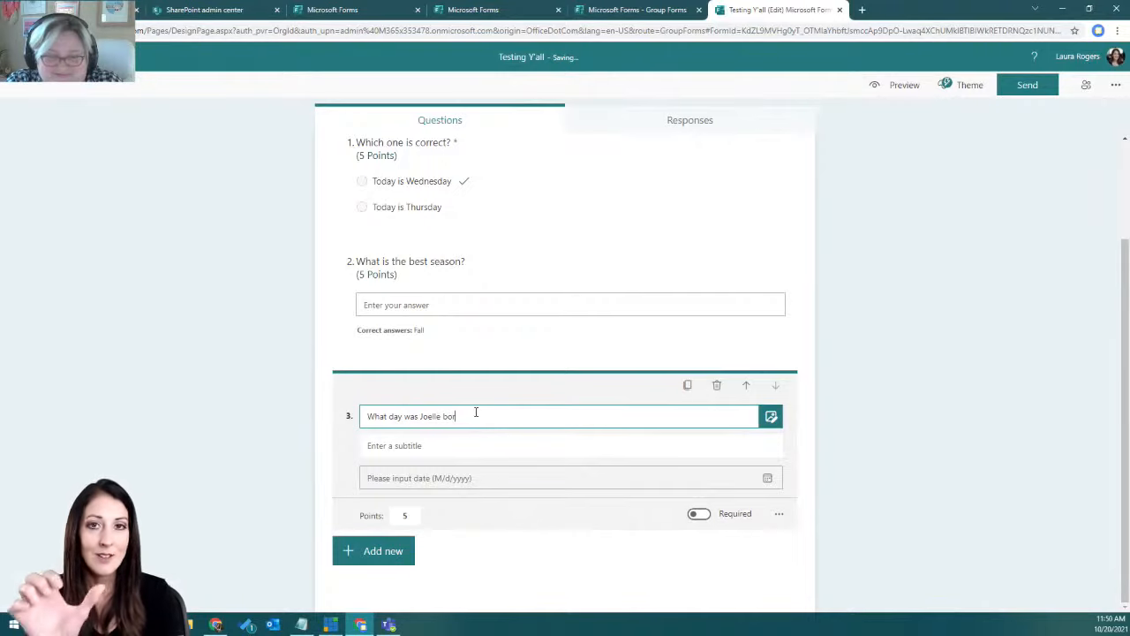
key("BackSpace")
key("BackSpace")
key("BackSpace")
key("BackSpace")
key("BackSpace")
key("BackSpace")
key("BackSpace")
key("BackSpace")
key("BackSpace")
key("BackSpace")
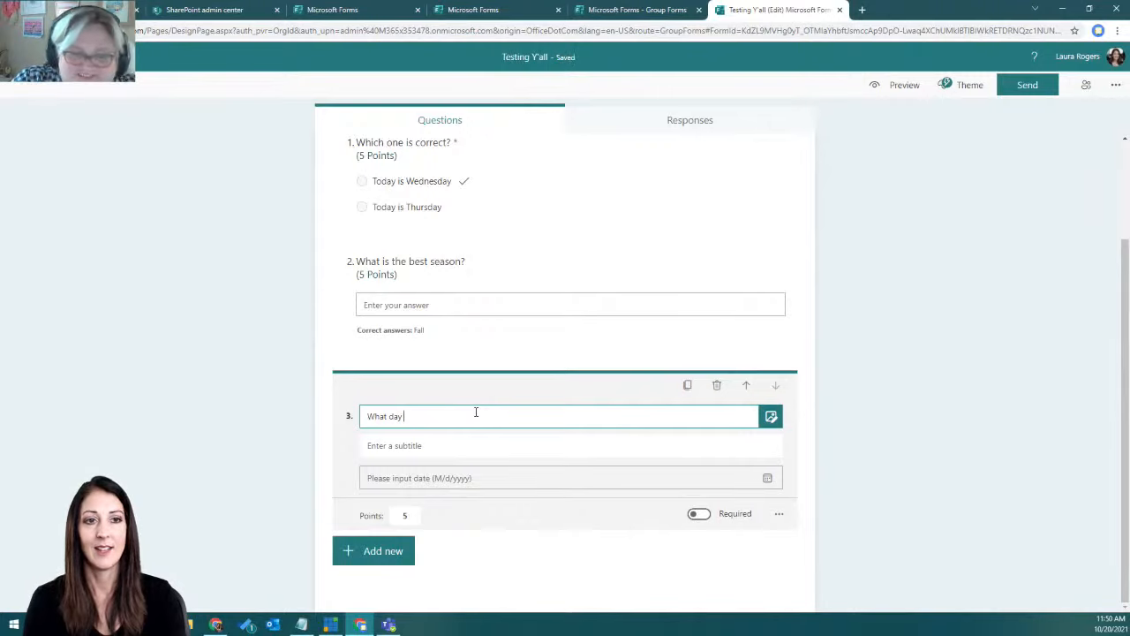
key("BackSpace")
key("BackSpace")
key("BackSpace")
key("BackSpace")
key("BackSpace")
key("BackSpace")
key("BackSpace")
key("BackSpace")
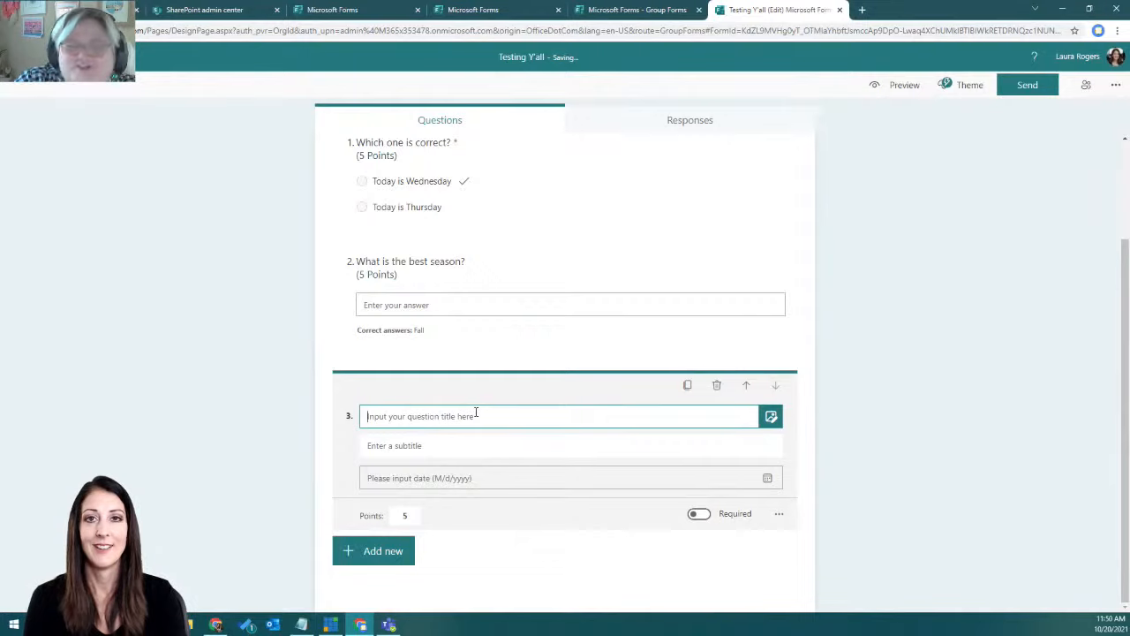
- Title the date question "What date is today?" and try its calendar field
type("What dat is")
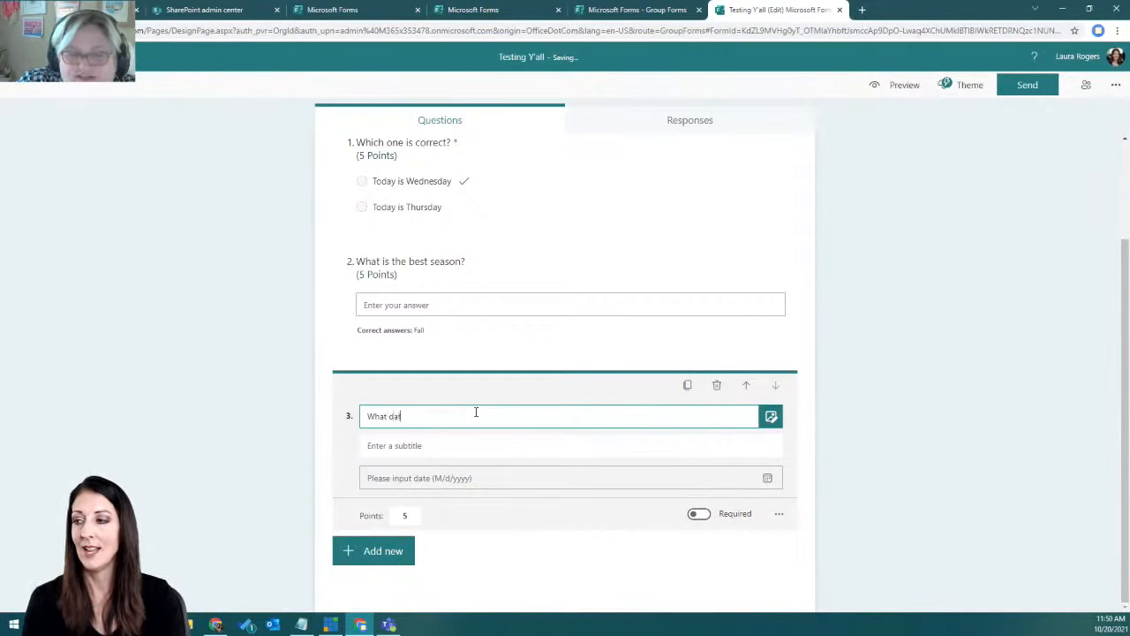
key("BackSpace")
key("BackSpace")
key("BackSpace")
type("e is toay")
key("BackSpace")
key("BackSpace")
type("day?")
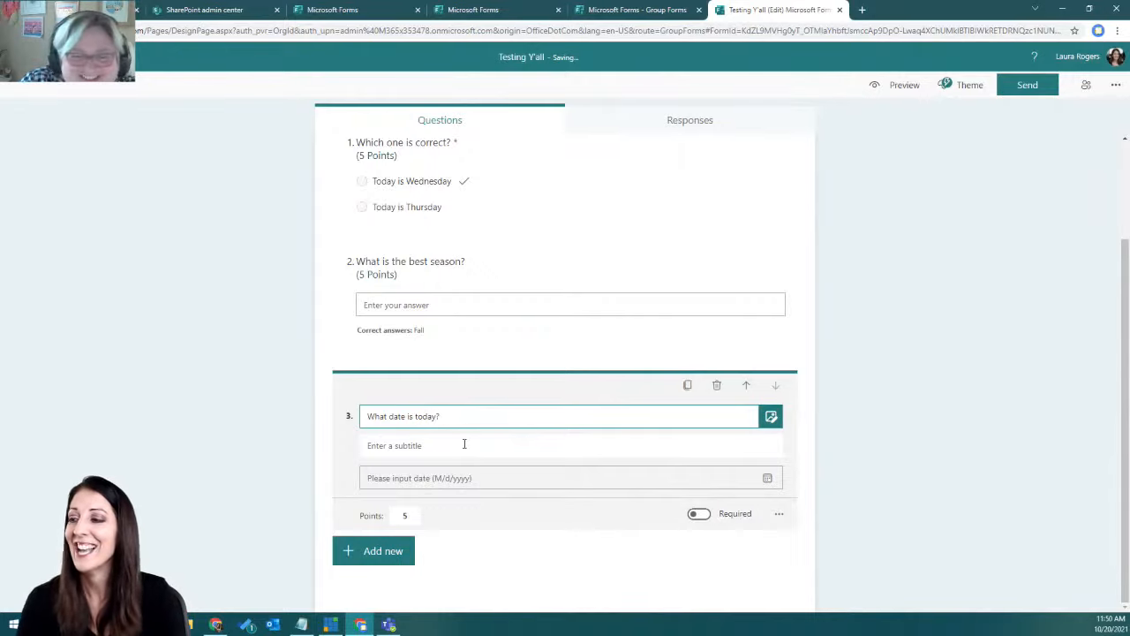
left_click(769, 479)
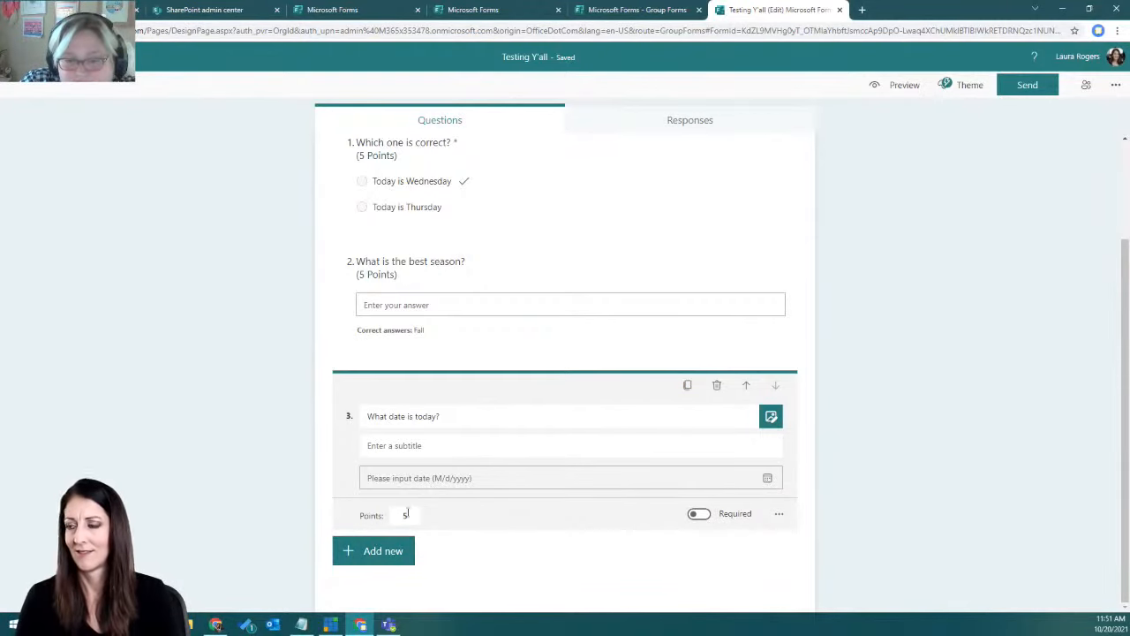
- Add a choice question asking for the presenter's astrological sign
left_click(379, 553)
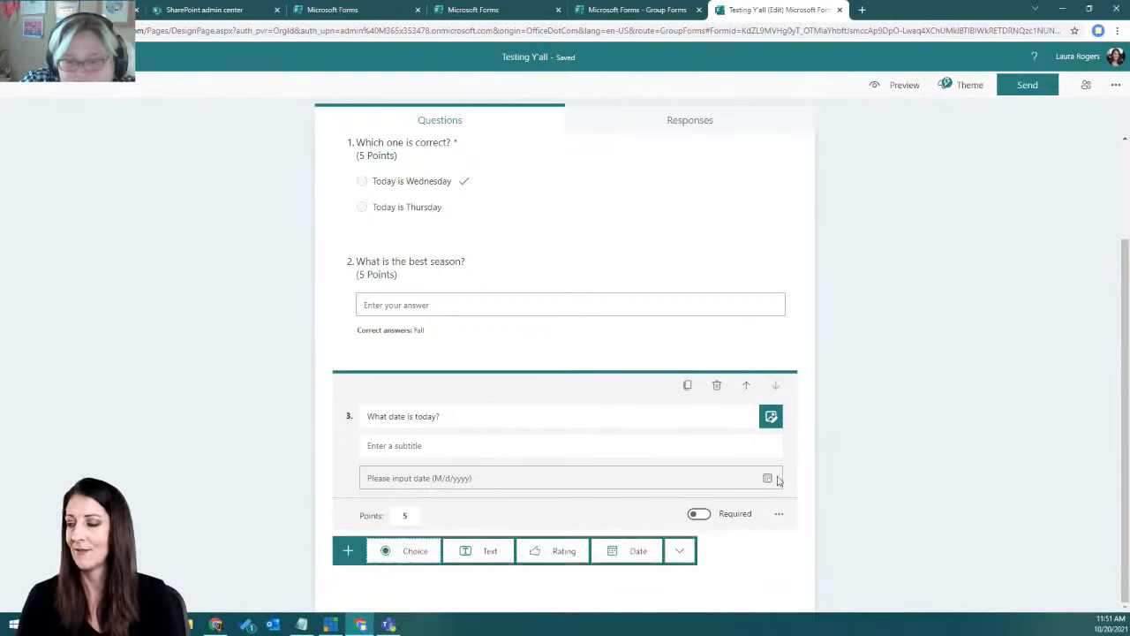
left_click(407, 551)
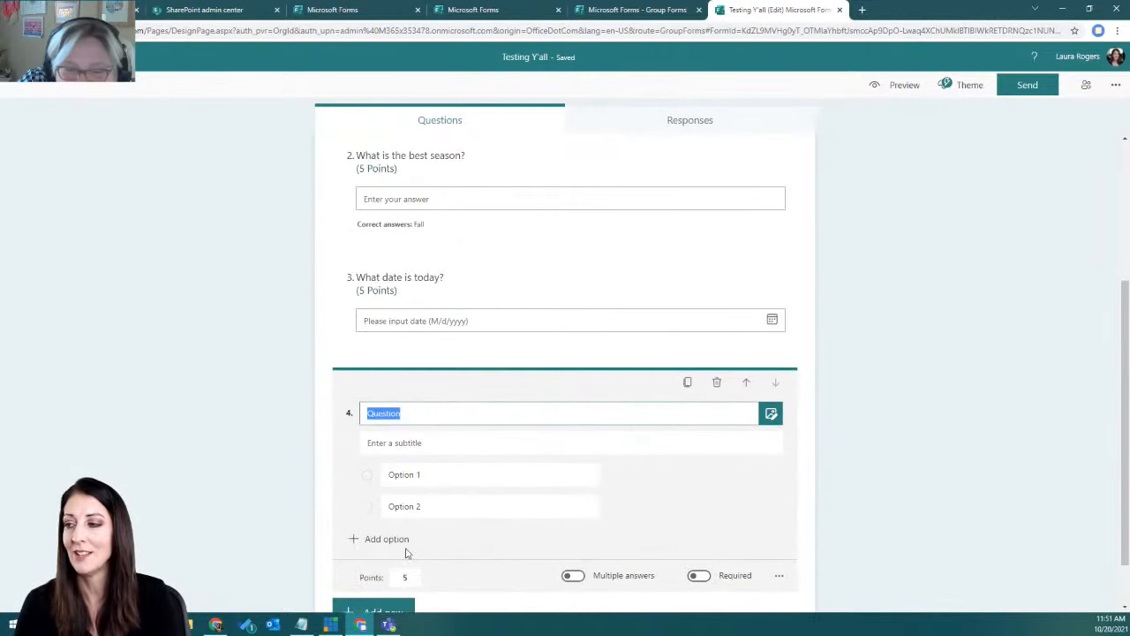
type("JOel")
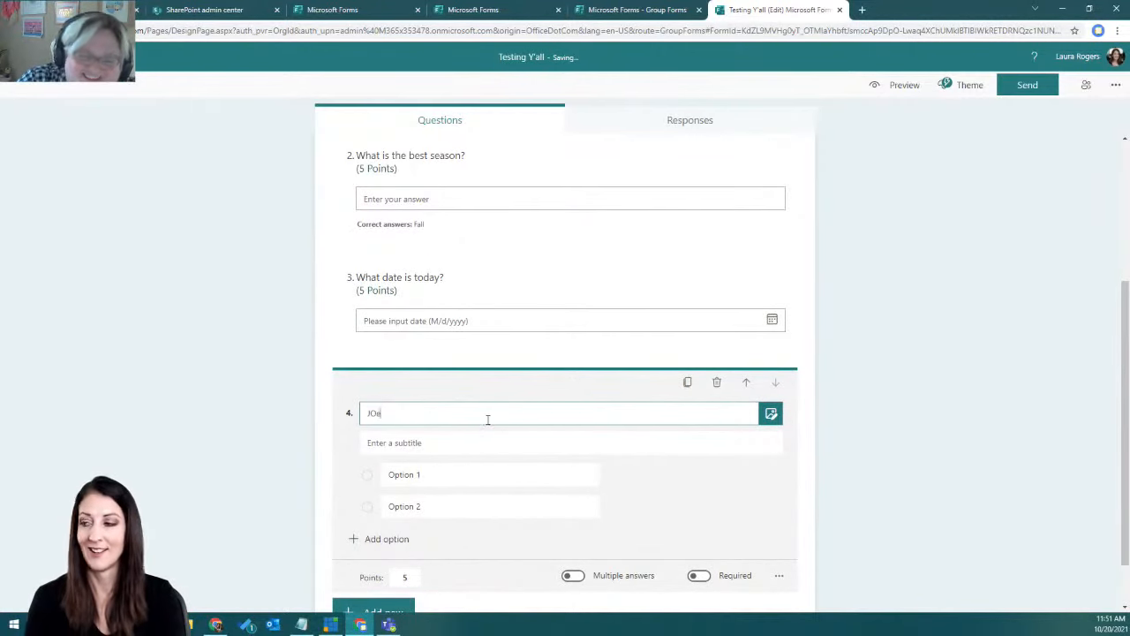
key("BackSpace")
key("BackSpace")
key("BackSpace")
key("BackSpace")
type("Laura's ashrological sign?")
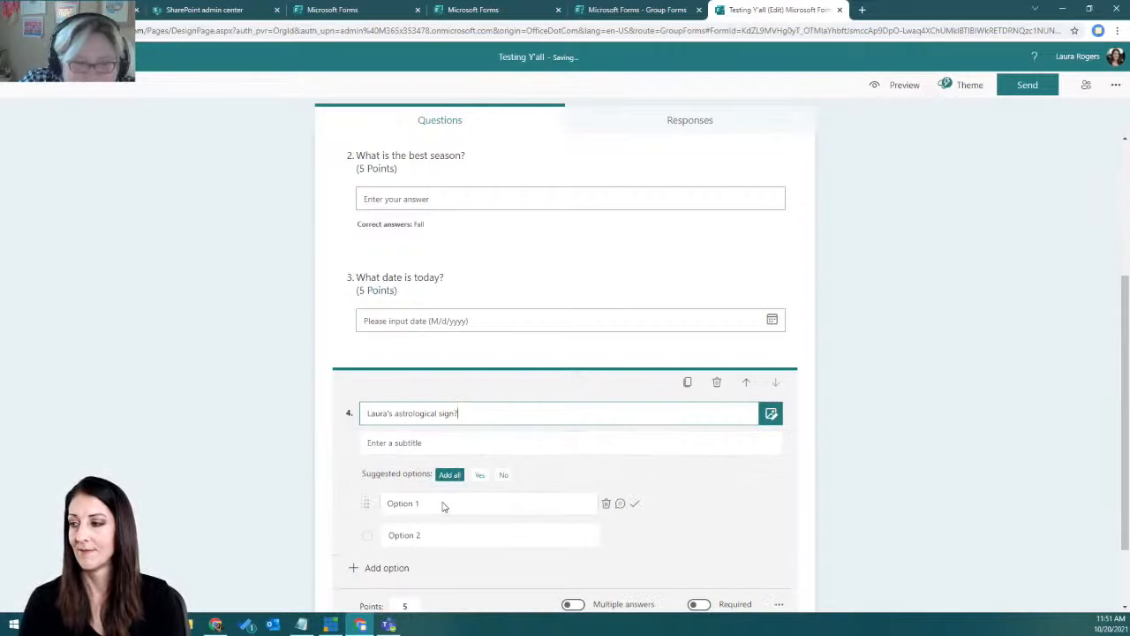
- Fill the sign question with the suggested options, and rename the two options as Leo and Cancer
scroll(443, 506, "down", 1)
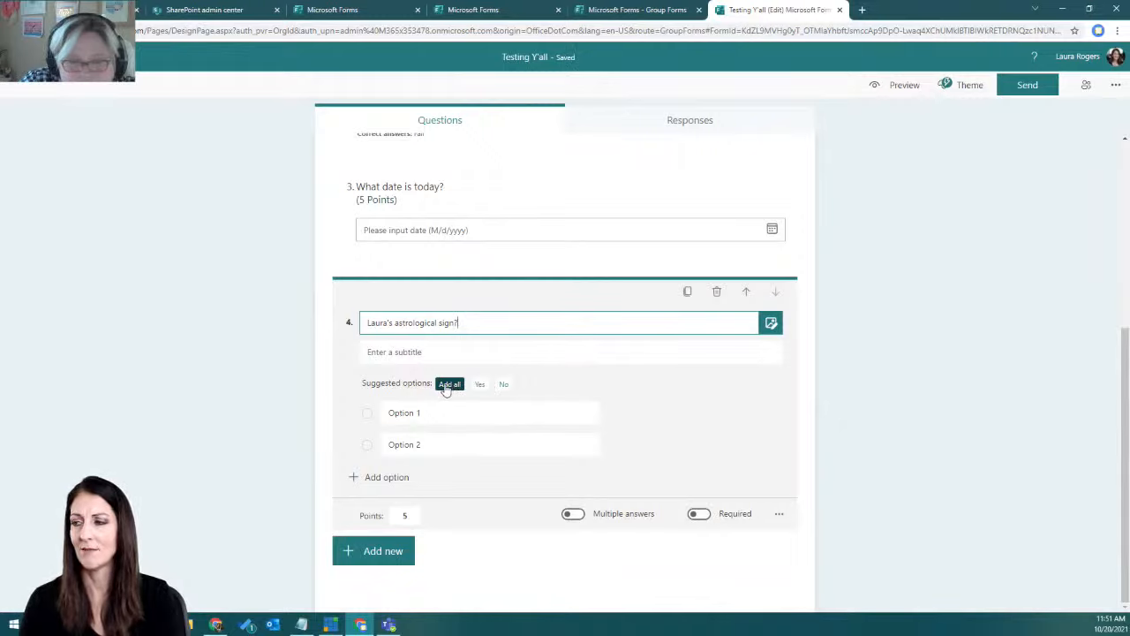
left_click(449, 385)
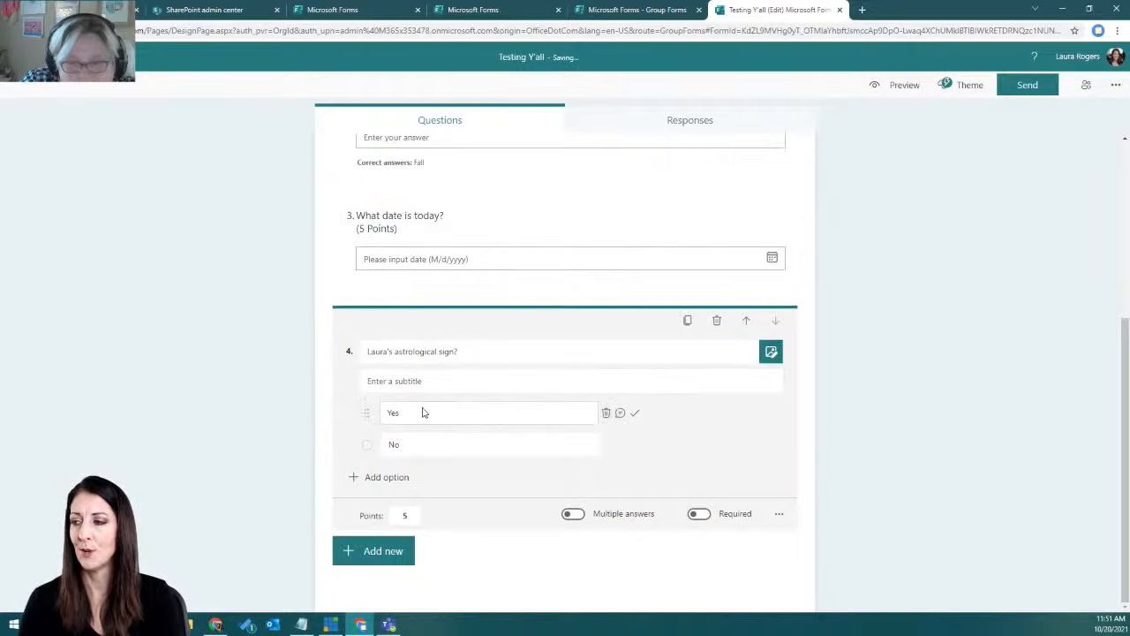
left_click(432, 414)
type("Leo")
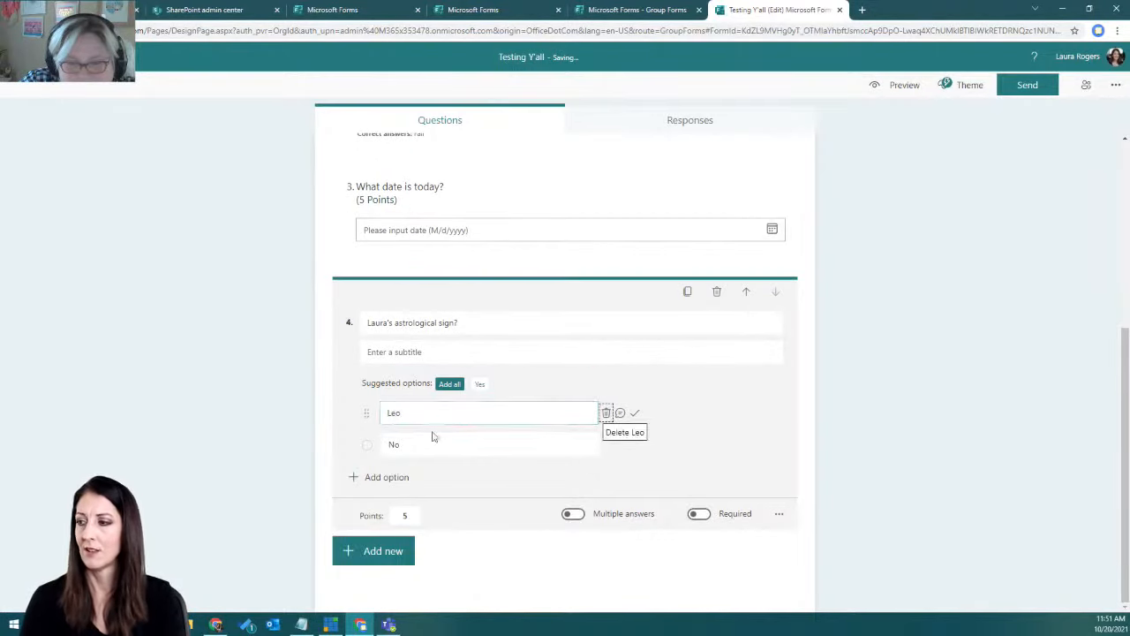
left_click(426, 441)
type("Cancer")
- Add Gemini and Pisces as further options of the sign question and make the question required
left_click(393, 477)
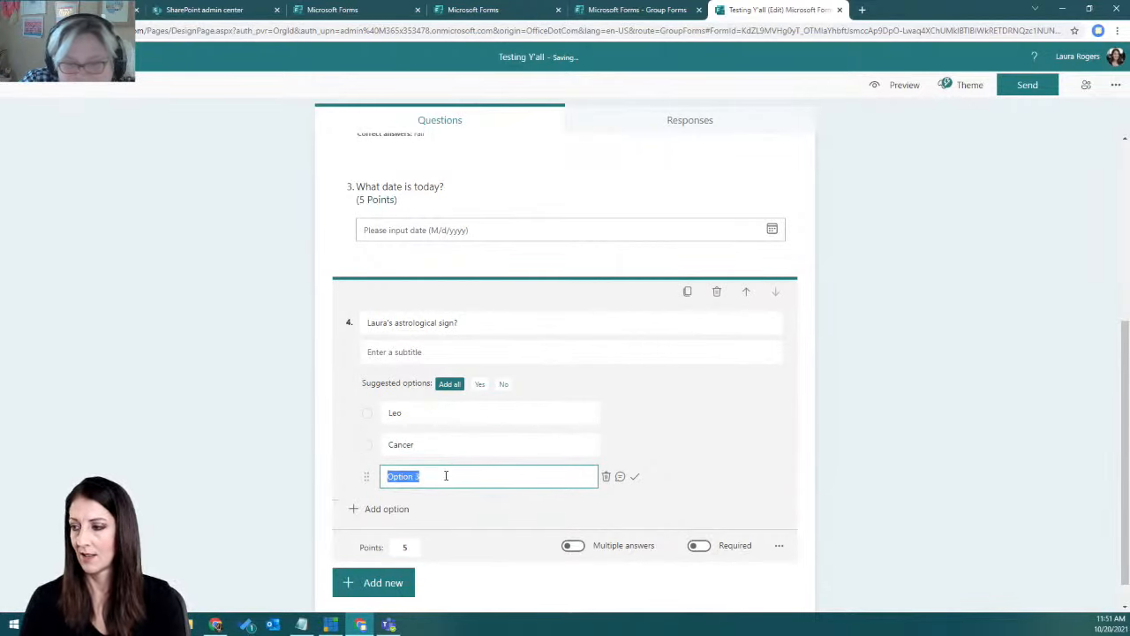
type("Gemi")
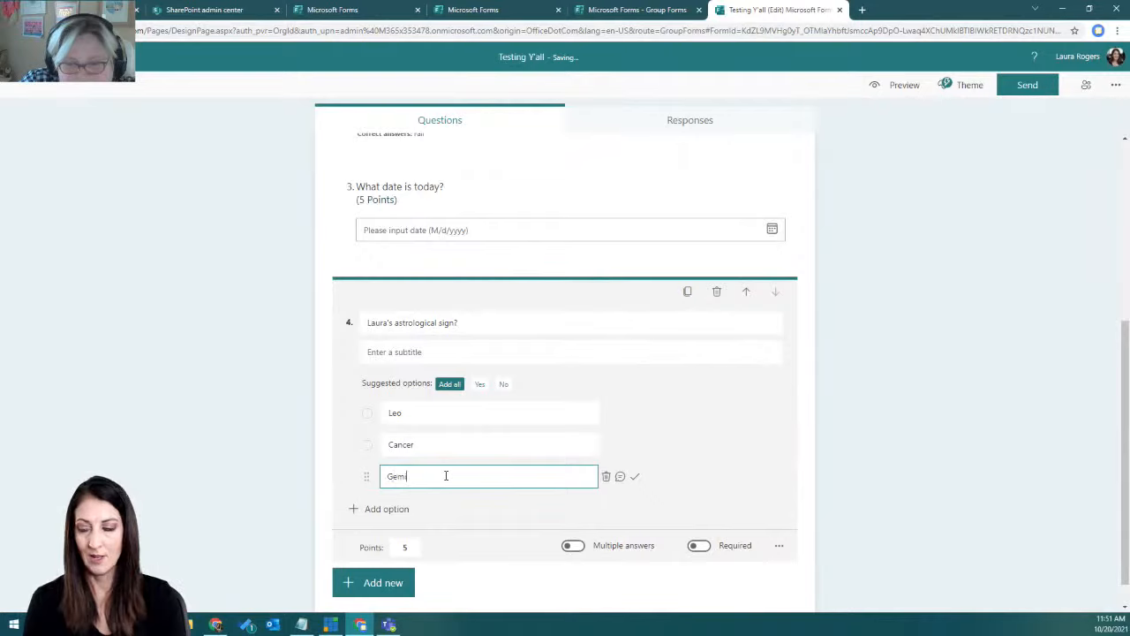
type("ni")
key("Return")
type("Pi")
type("s")
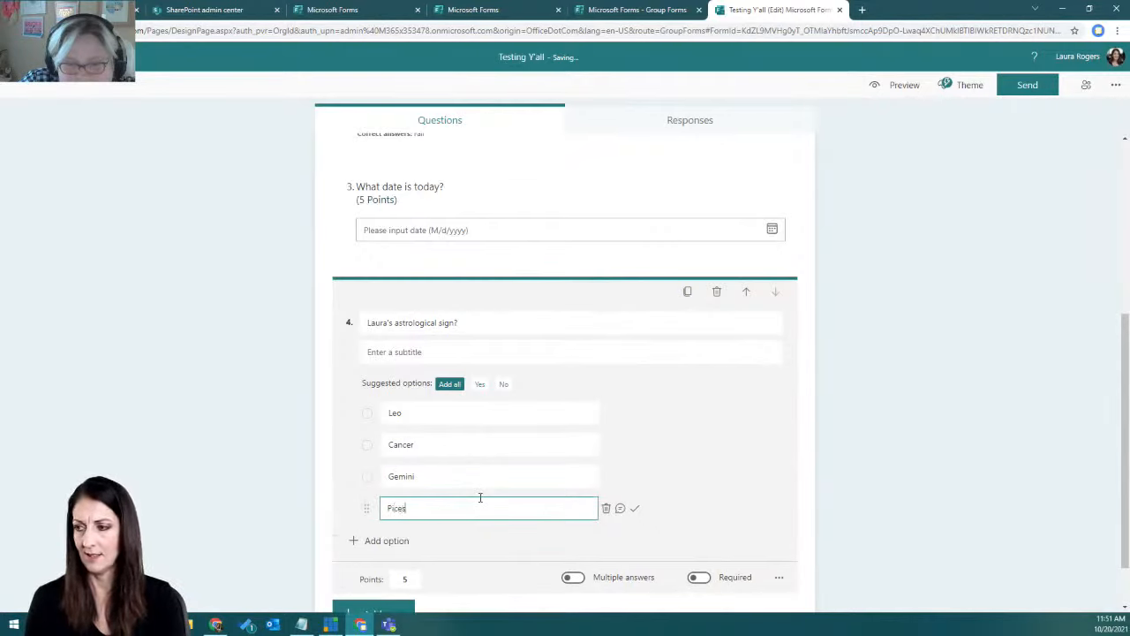
type("cesce")
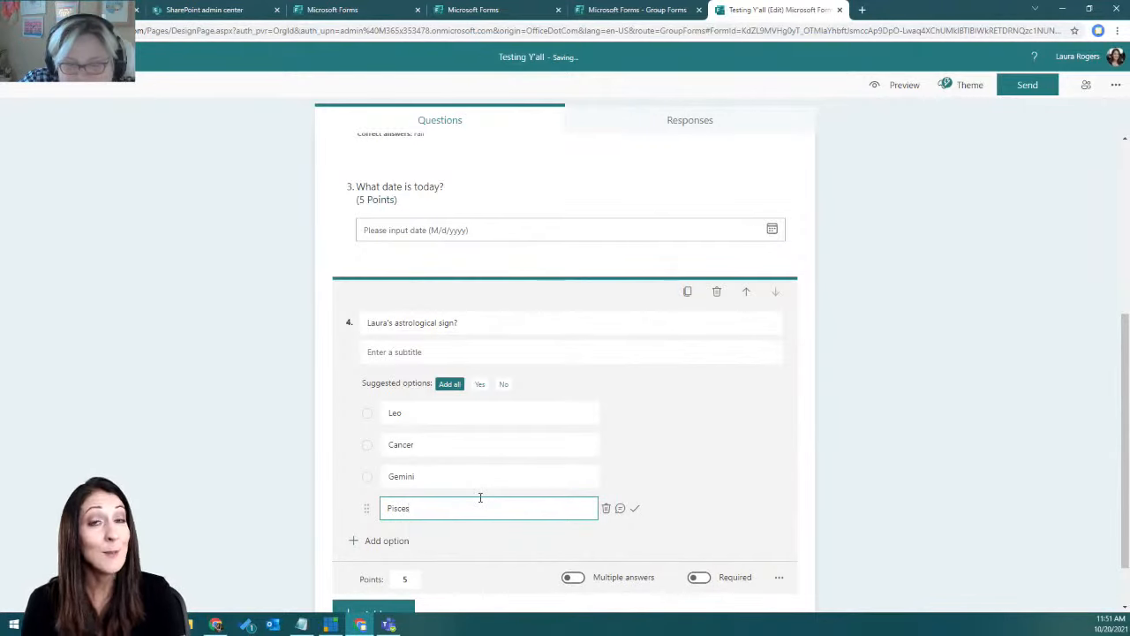
scroll(402, 545, "down", 1)
left_click(698, 513)
- Look through the additional question types without adding one, and finish editing the sign question
left_click(391, 549)
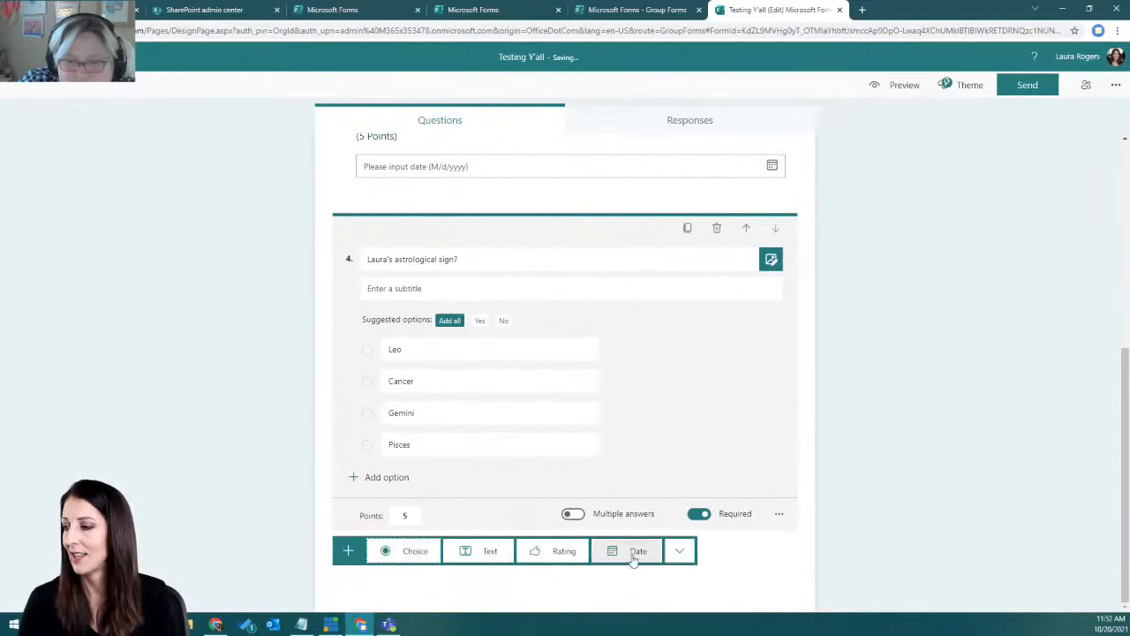
left_click(680, 553)
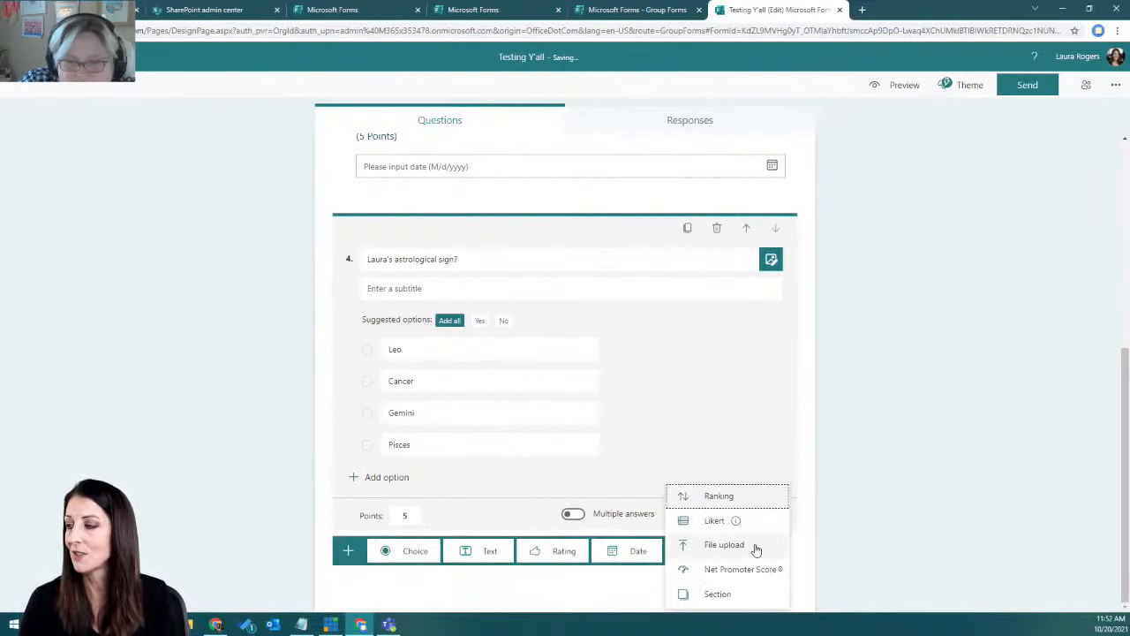
left_click(904, 428)
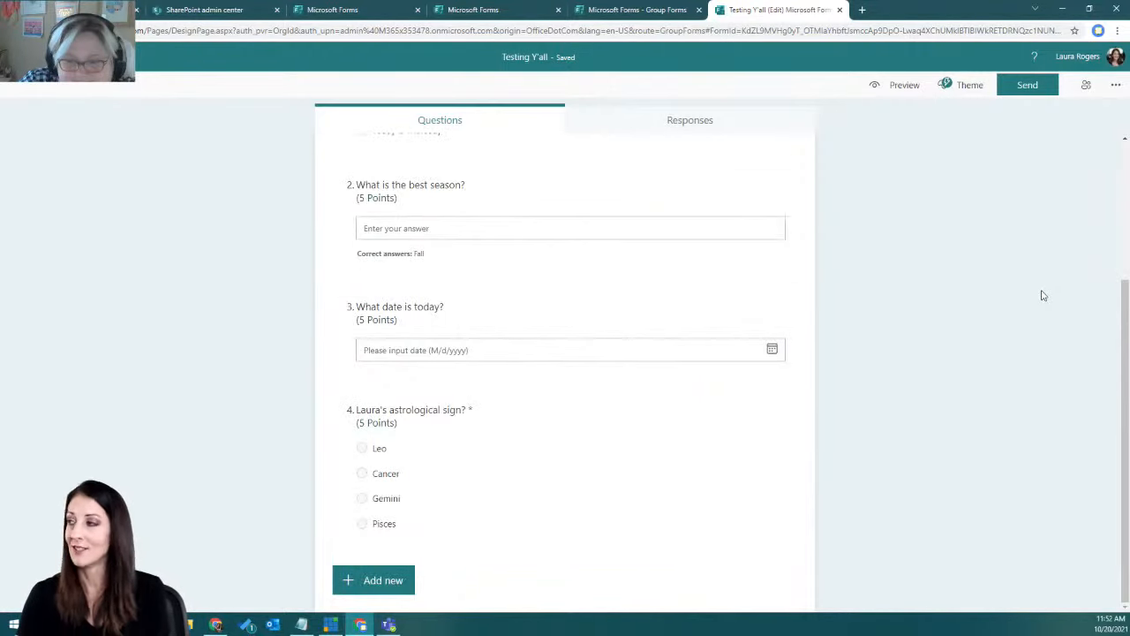
- Browse the theme ideas and apply the dark theme of black blocks with glowing blue edges to the quiz
scroll(924, 344, "up", 3)
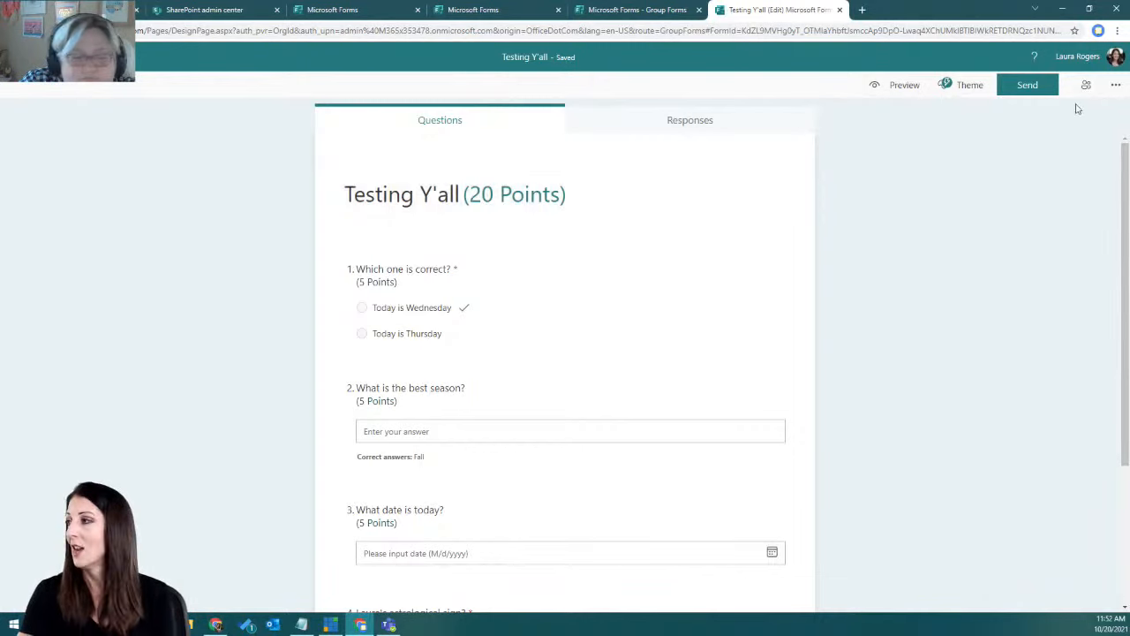
left_click(949, 95)
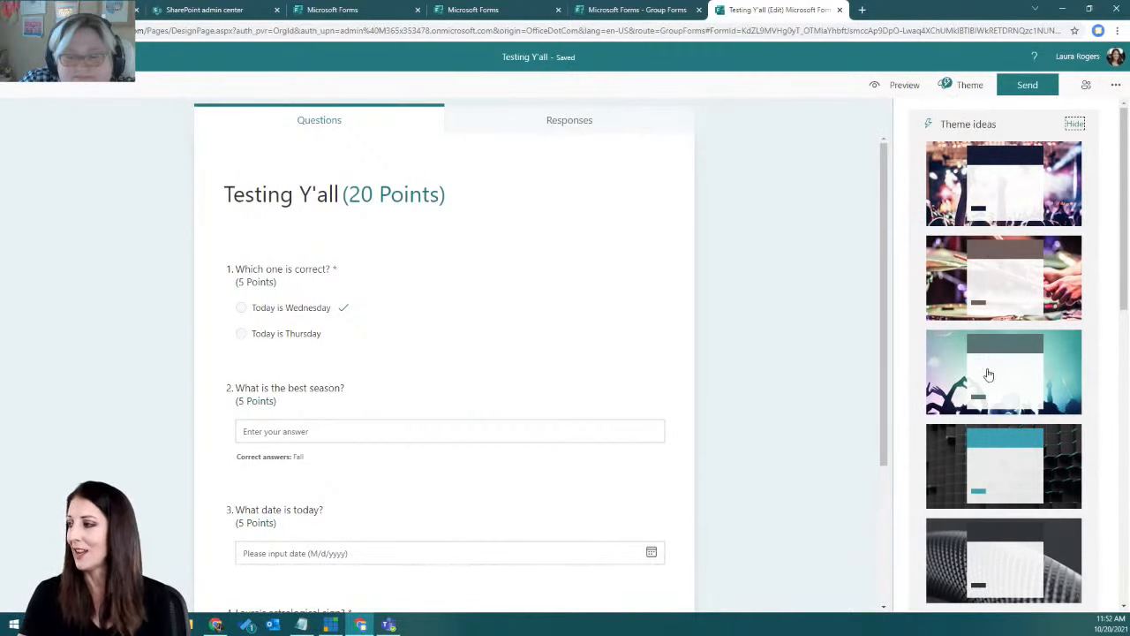
scroll(989, 375, "down", 10)
scroll(988, 377, "up", 10)
left_click(947, 471)
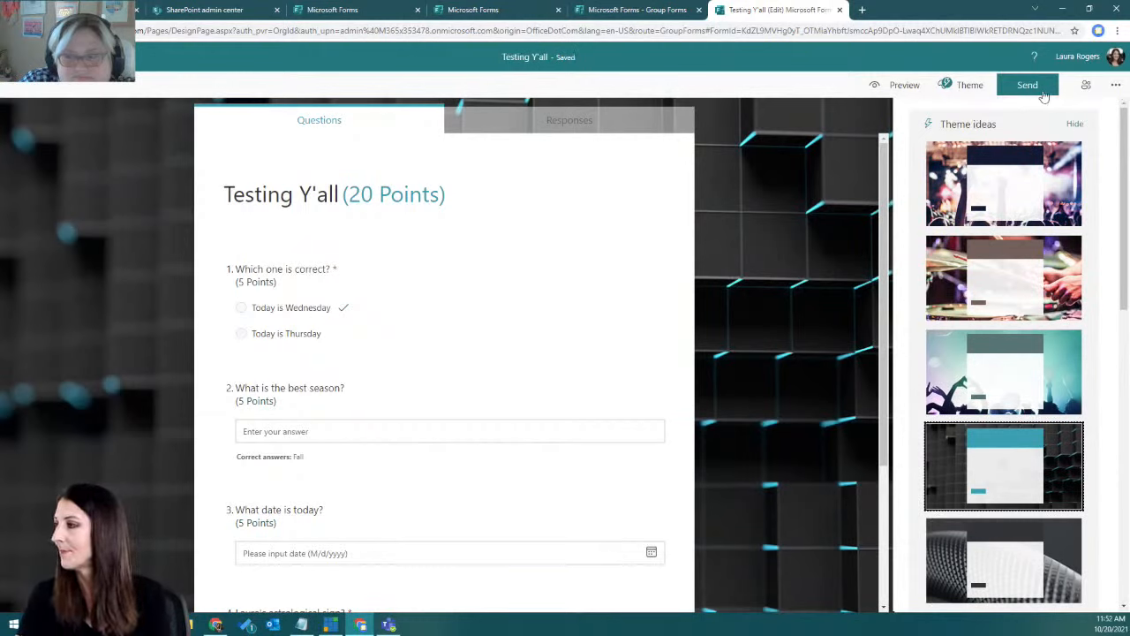
- Change who can fill out the quiz to Anyone can respond in its form settings
left_click(1116, 85)
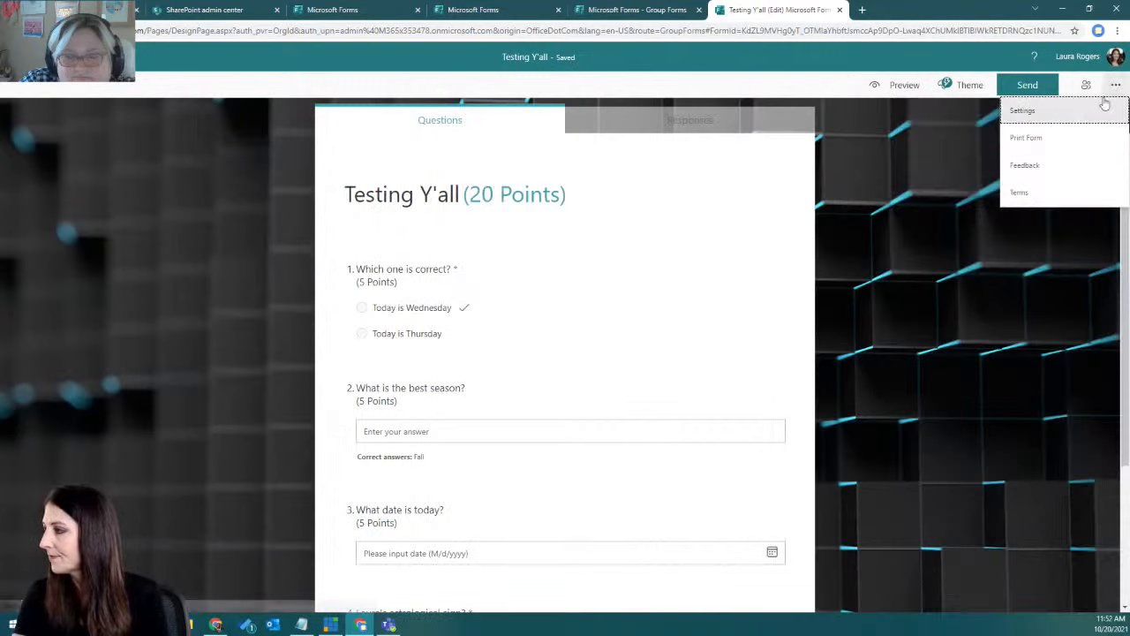
left_click(1047, 111)
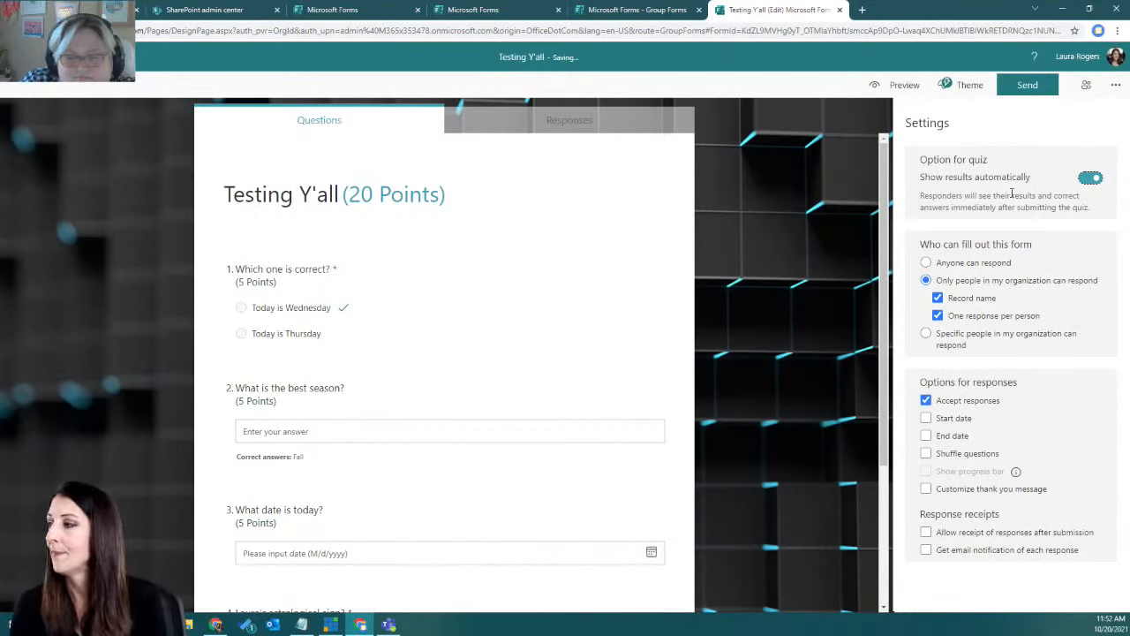
left_click(926, 262)
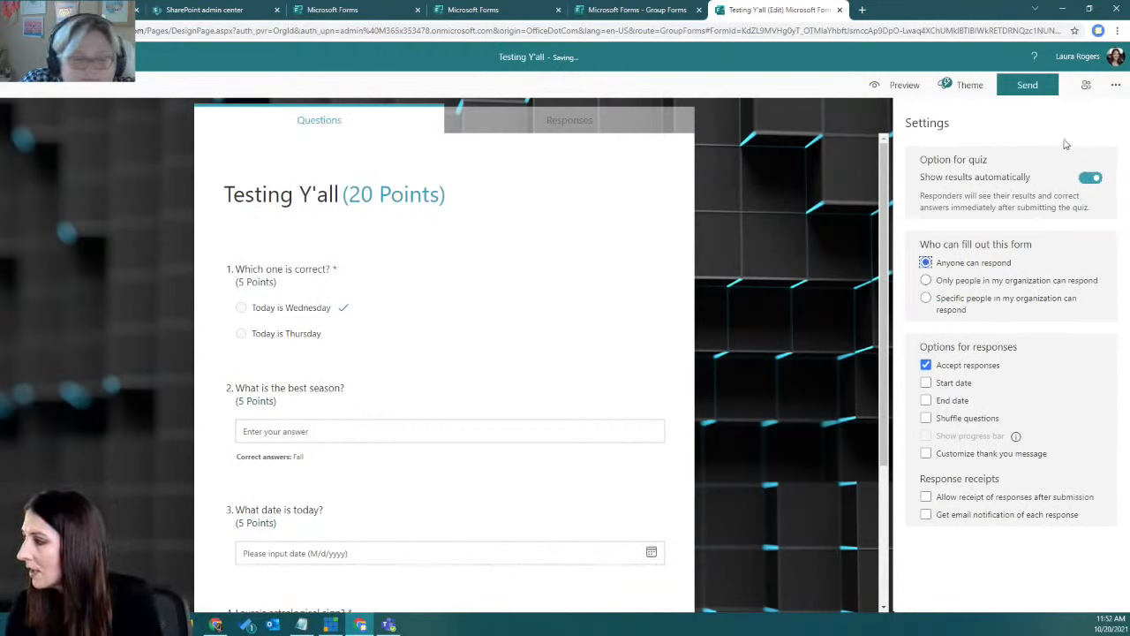
- Shorten and copy the quiz's response link for sharing, and display its QR code
left_click(1028, 87)
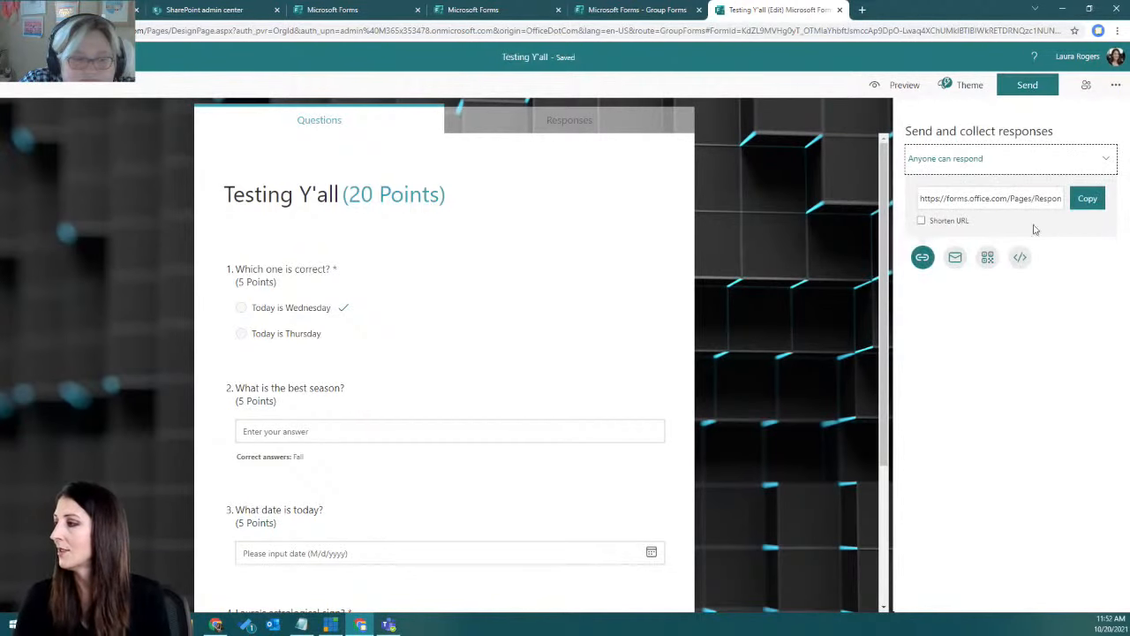
left_click(920, 221)
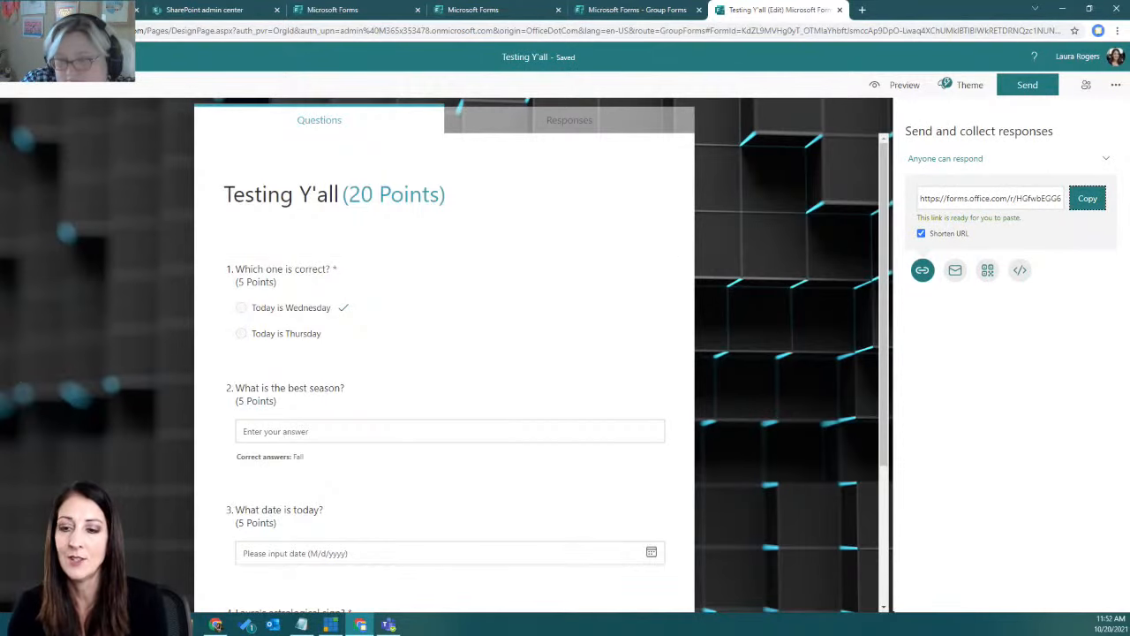
key("alt+Tab")
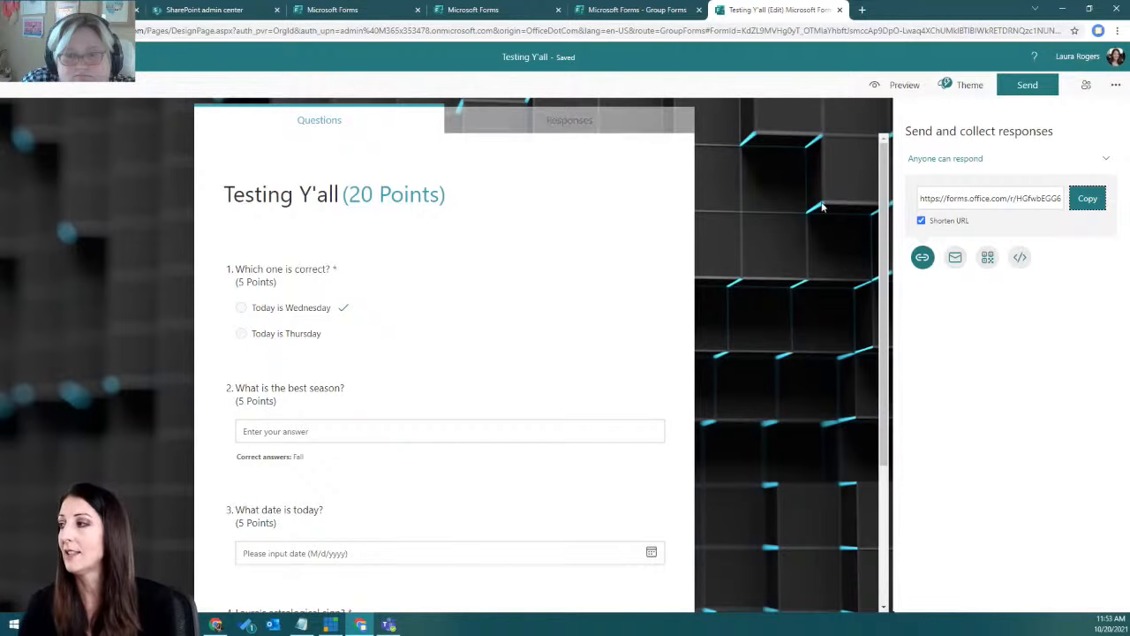
left_click(987, 257)
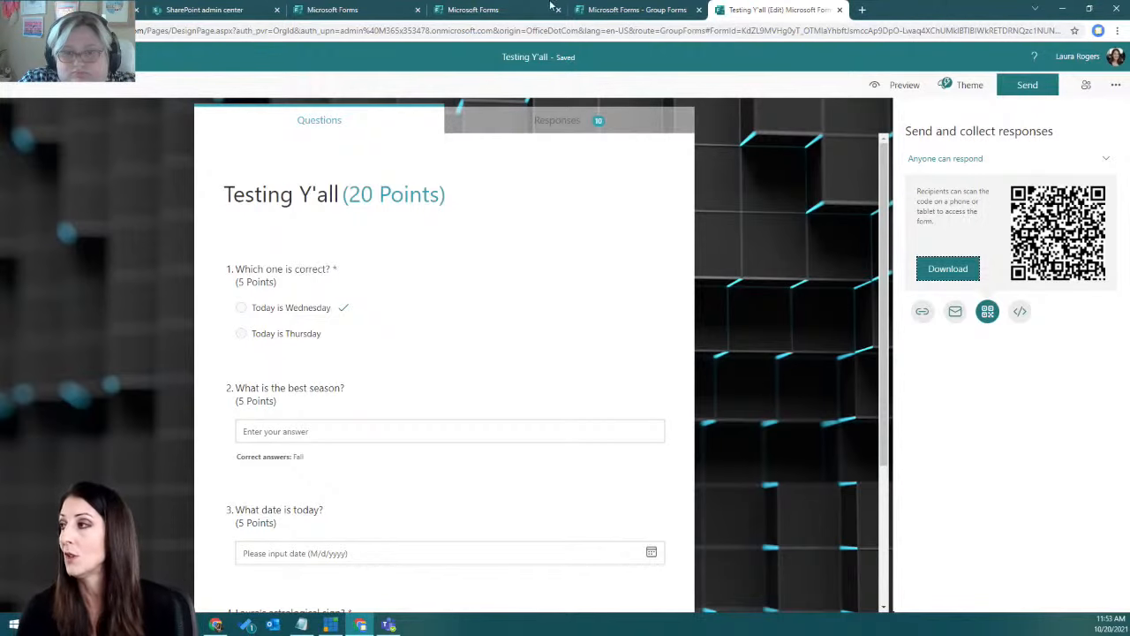
- Open flow.microsoft.com in a new browser tab and sign in to Power Automate
left_click(861, 11)
type("flow")
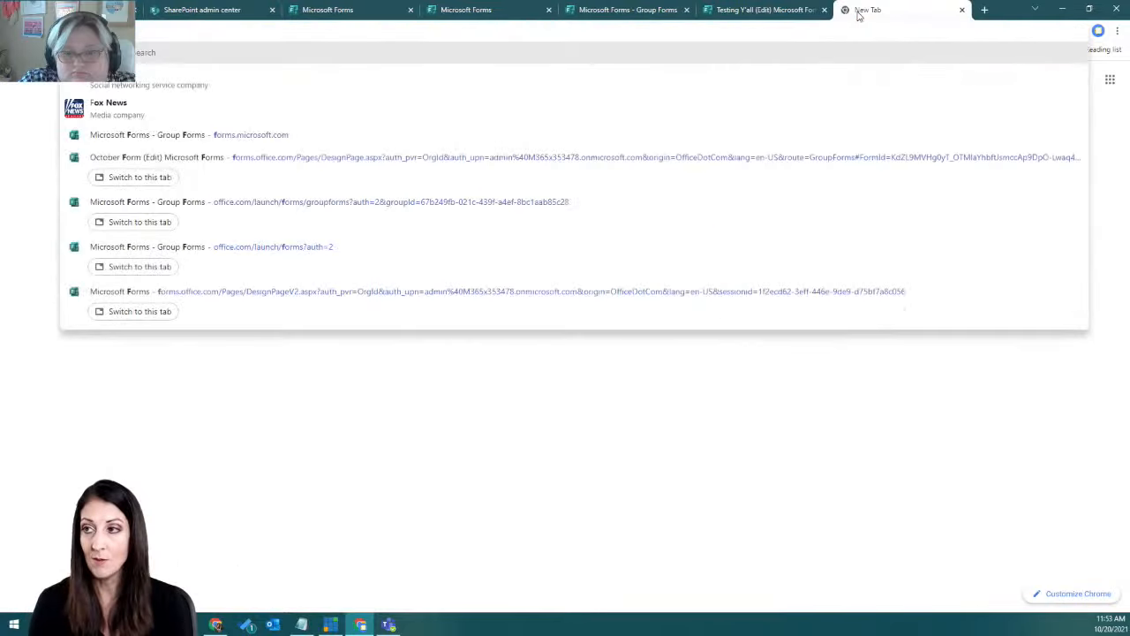
type(".microsoft.")
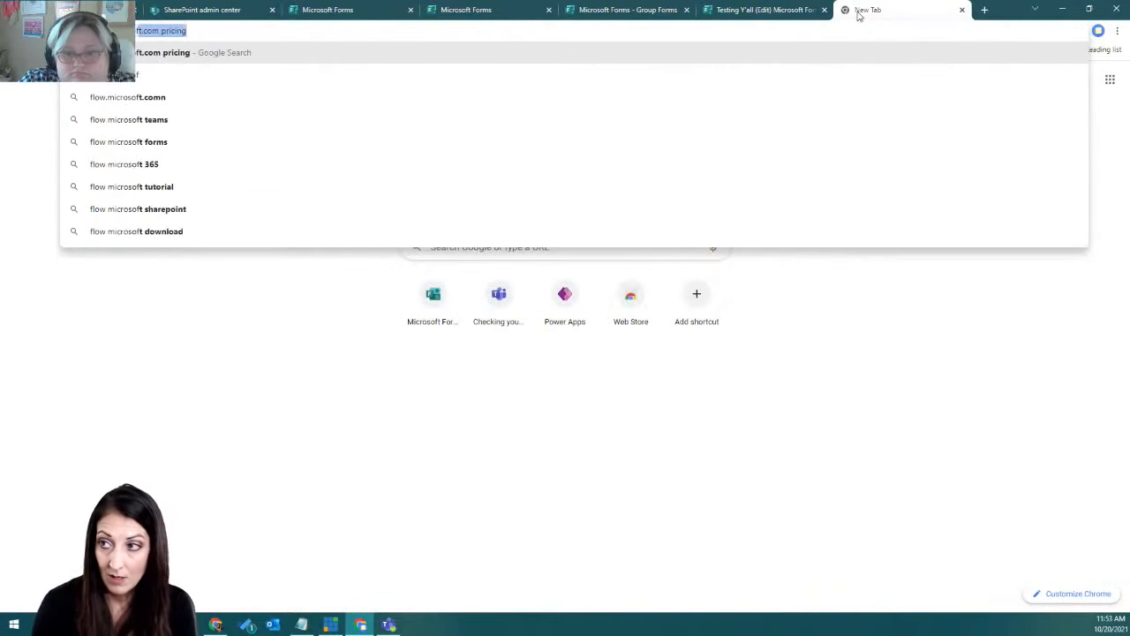
type("com")
key("Return")
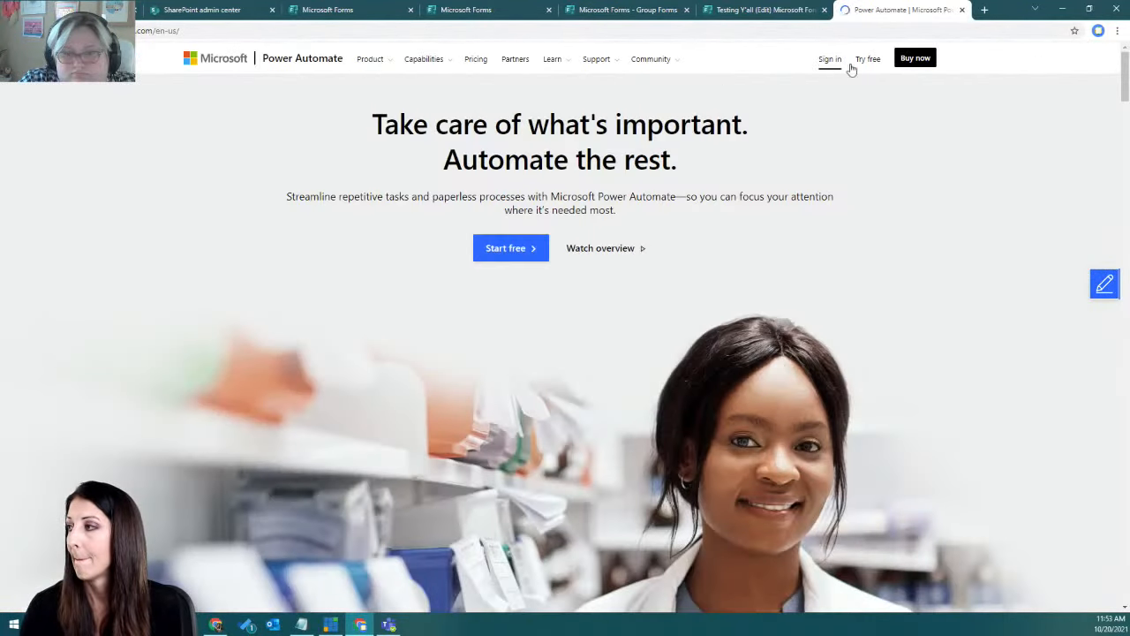
left_click(835, 67)
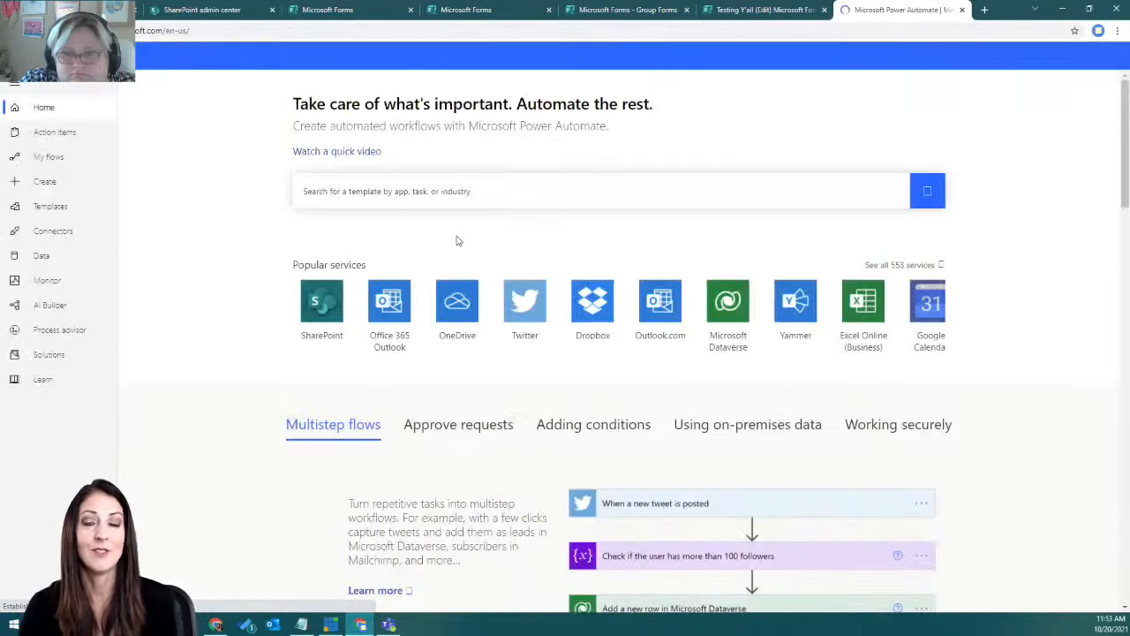
- Create an automated cloud flow, skipping the initial setup, with the Microsoft Forms trigger When a new response is submitted
left_click(64, 179)
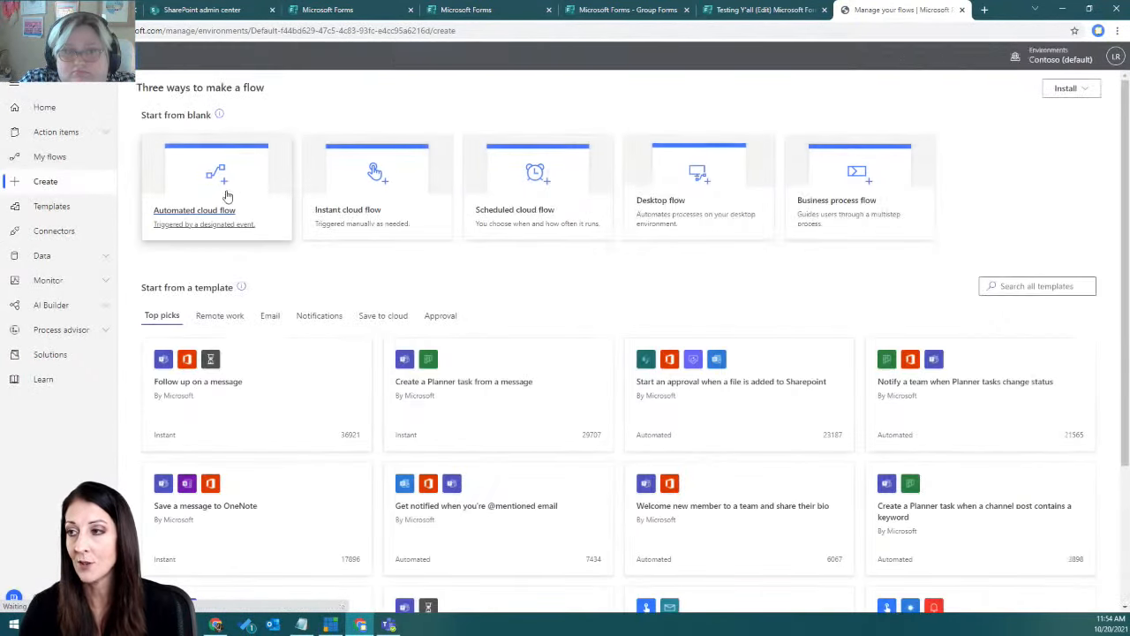
left_click(205, 193)
left_click(694, 477)
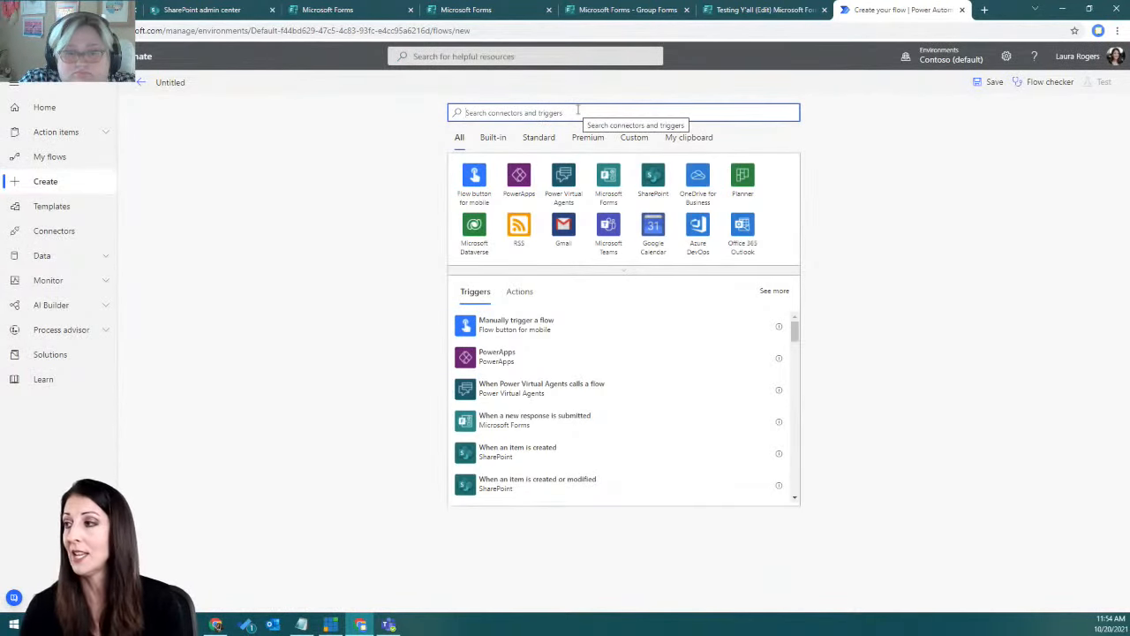
left_click(608, 177)
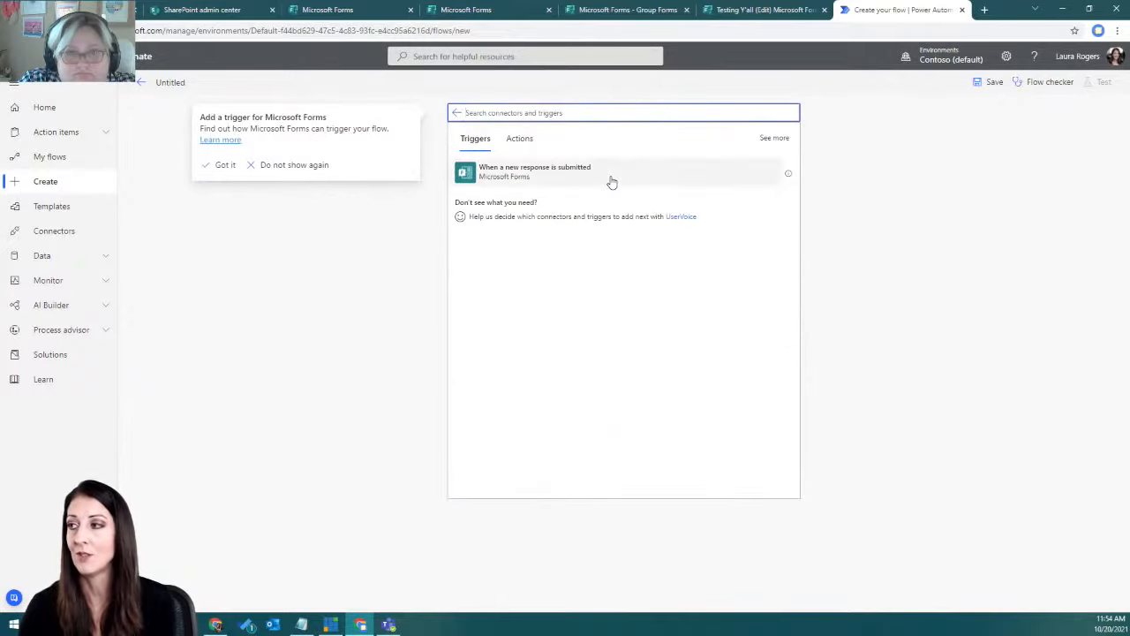
left_click(550, 173)
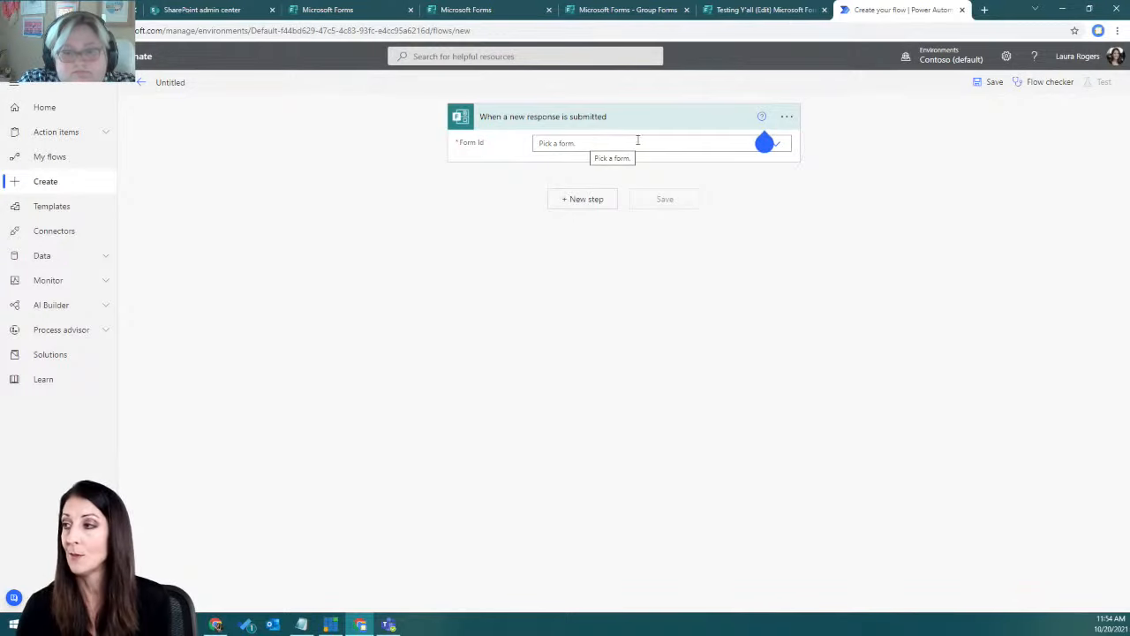
- Copy the form ID from the October Form's web address and enter it as the trigger's custom Form Id
left_click(763, 142)
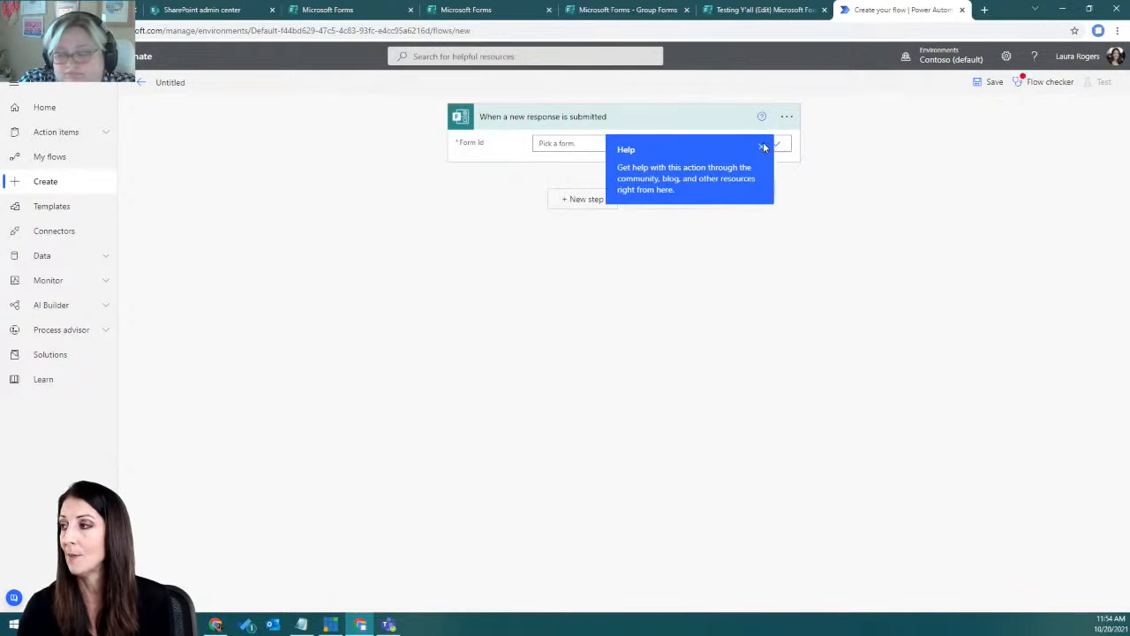
left_click(764, 148)
left_click(628, 143)
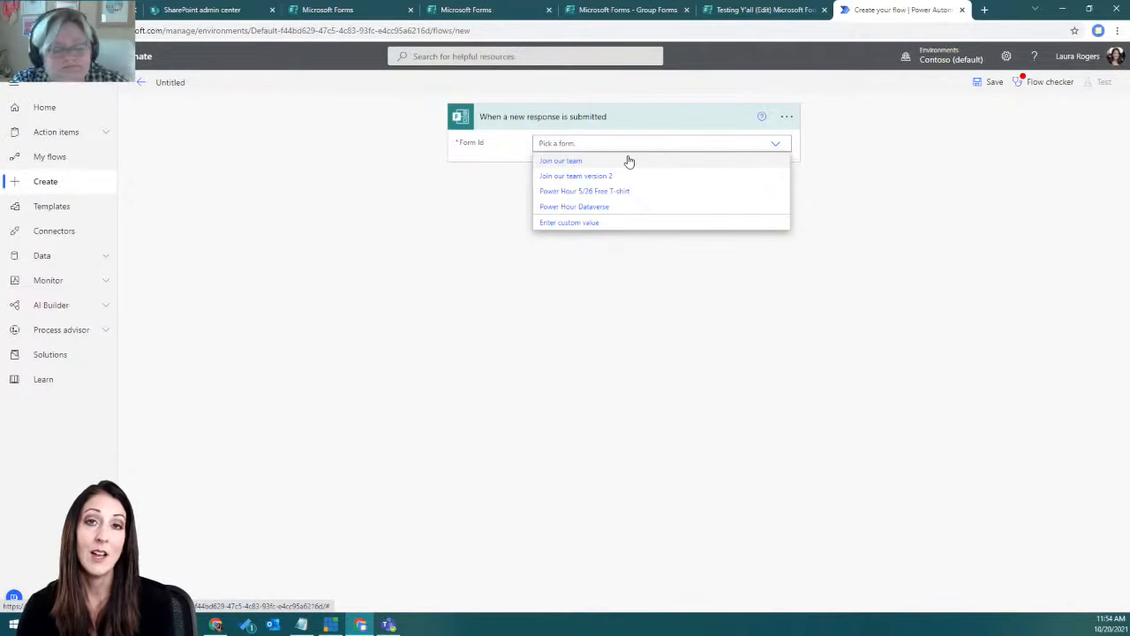
left_click(628, 10)
left_click_drag(768, 30, 1068, 18)
left_click(901, 10)
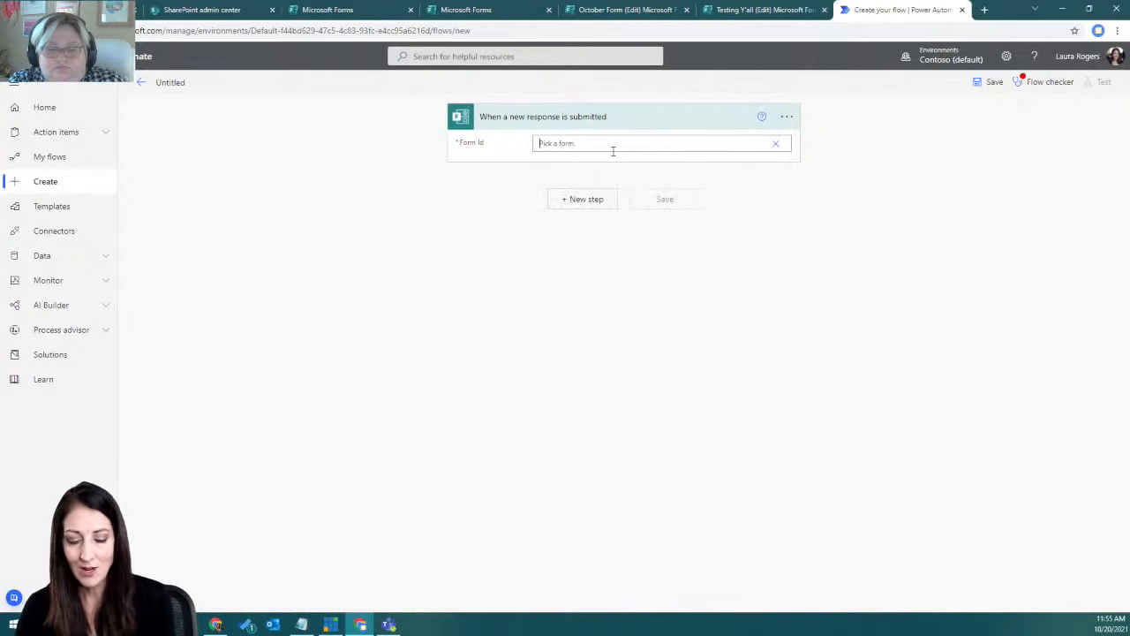
key("ctrl+v")
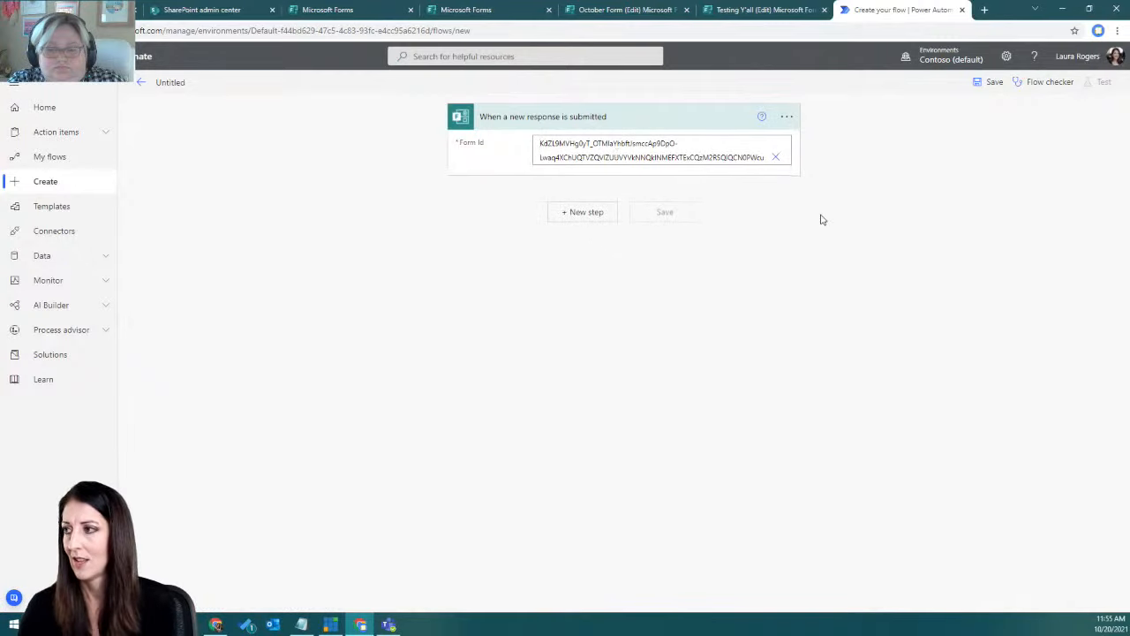
- Search for forms and add the Microsoft Forms action Get response details after the trigger
left_click(598, 213)
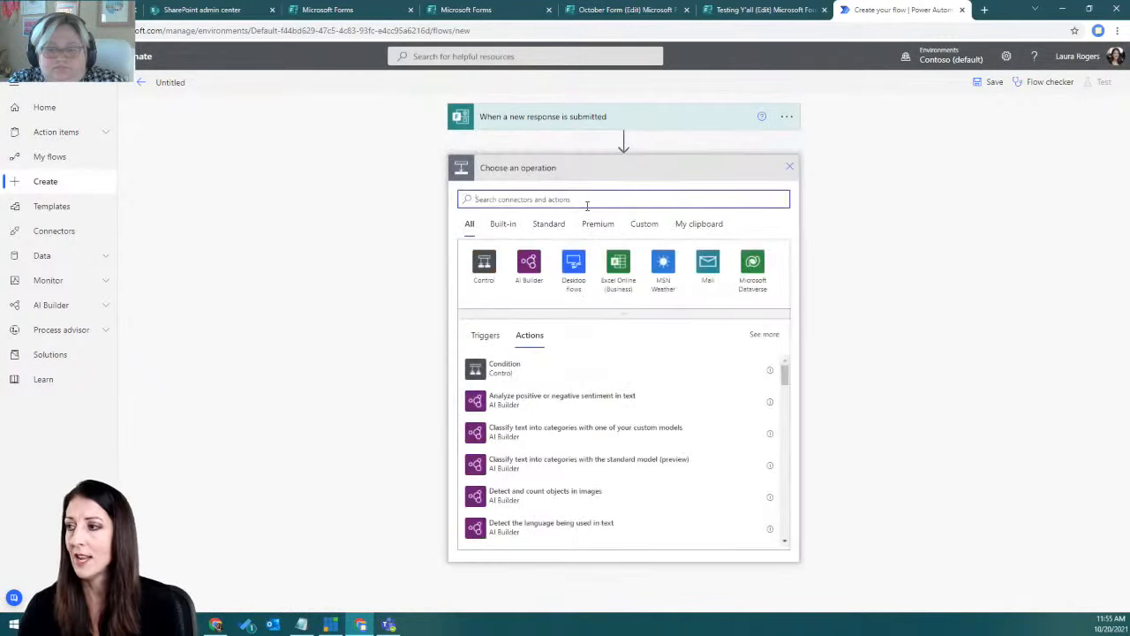
type("forms")
left_click(482, 263)
left_click(551, 262)
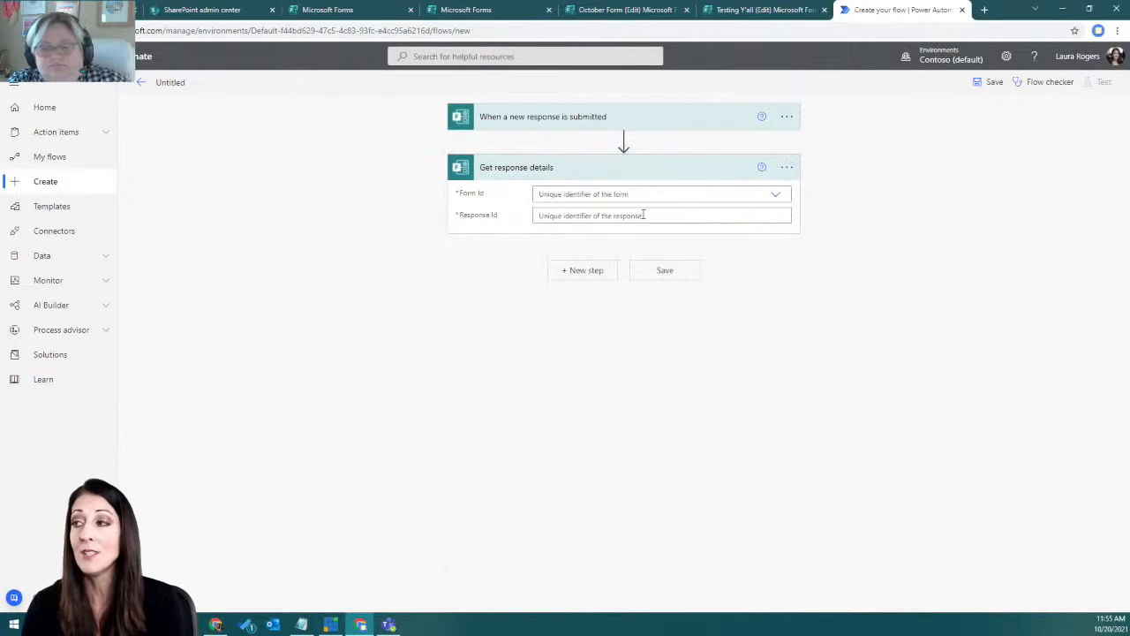
- Paste the copied form ID as a custom Form Id in Get response details and set Response Id to the trigger's Response Id
left_click(777, 196)
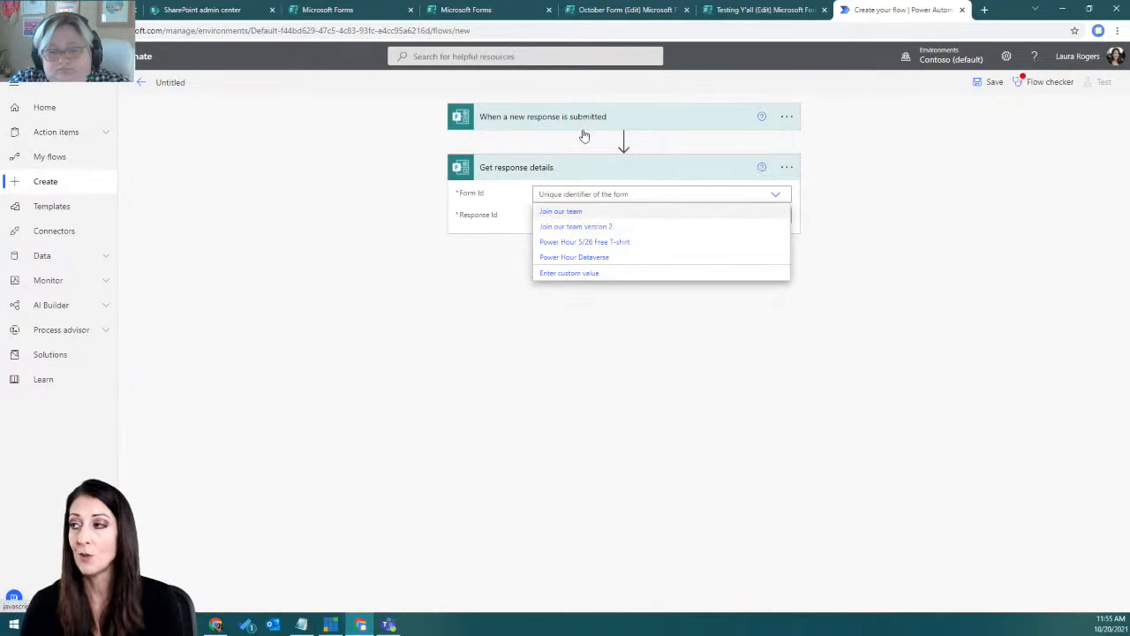
left_click(570, 274)
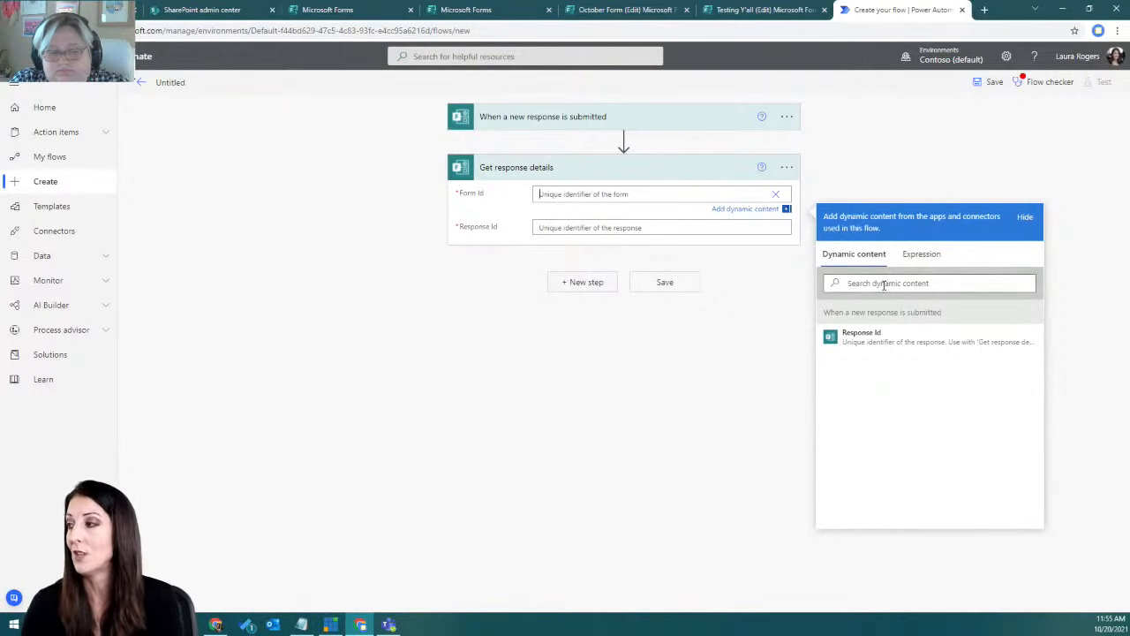
left_click(636, 193)
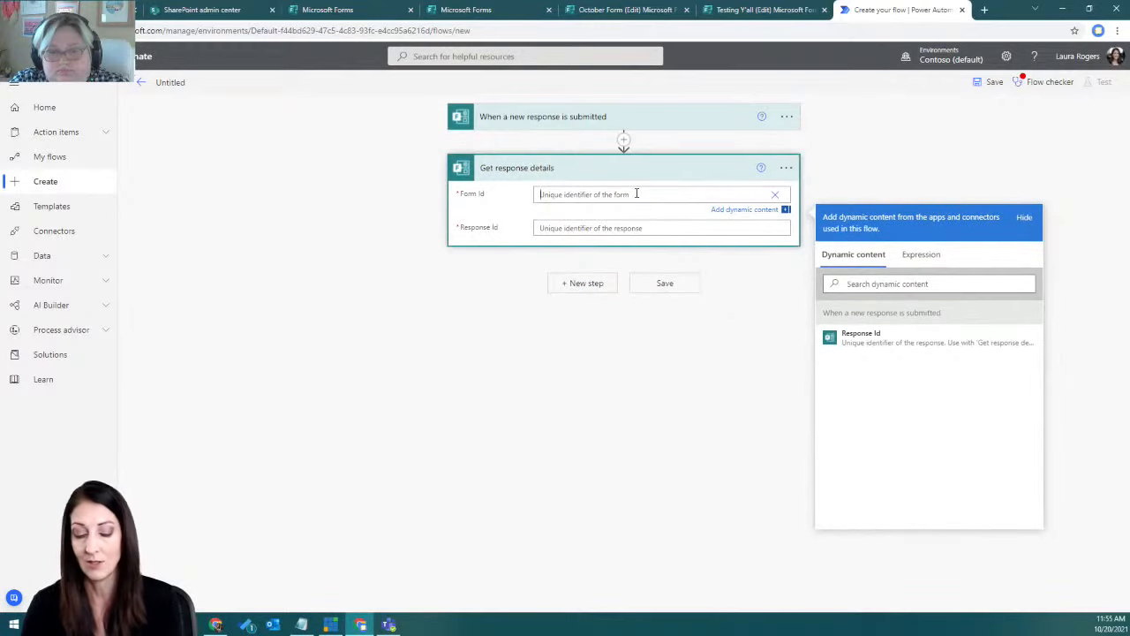
key("ctrl+v")
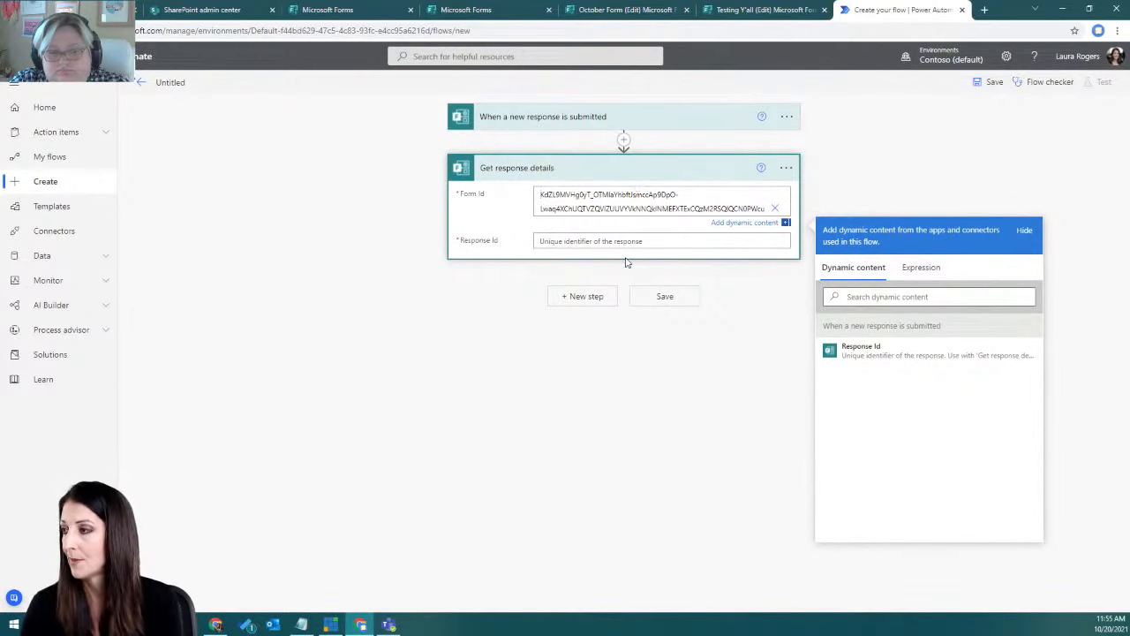
left_click(623, 240)
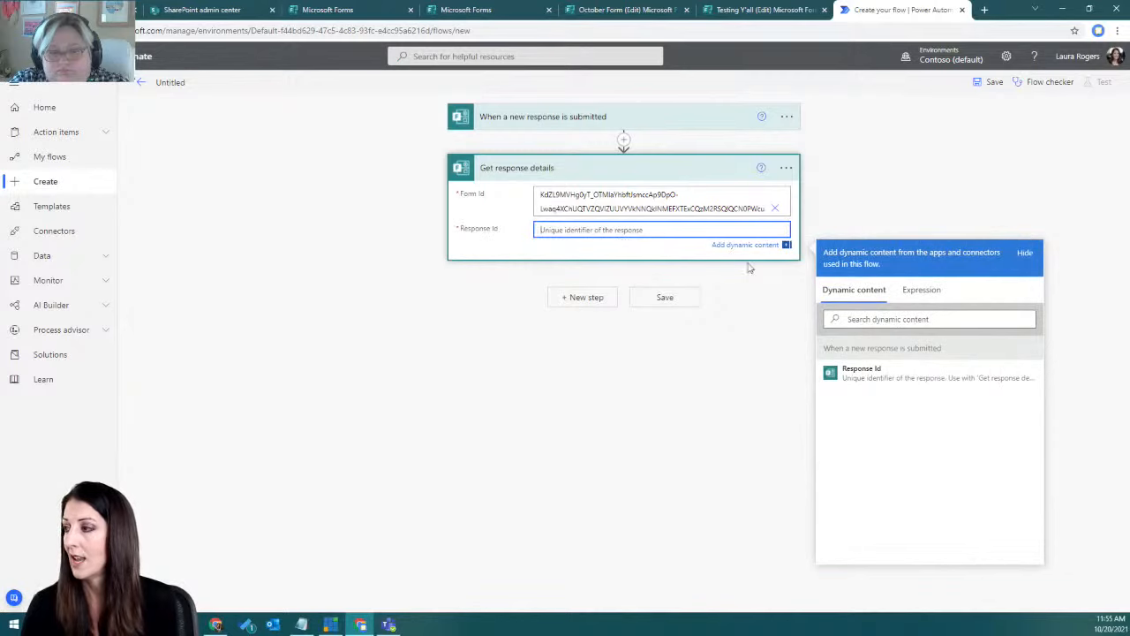
left_click(869, 375)
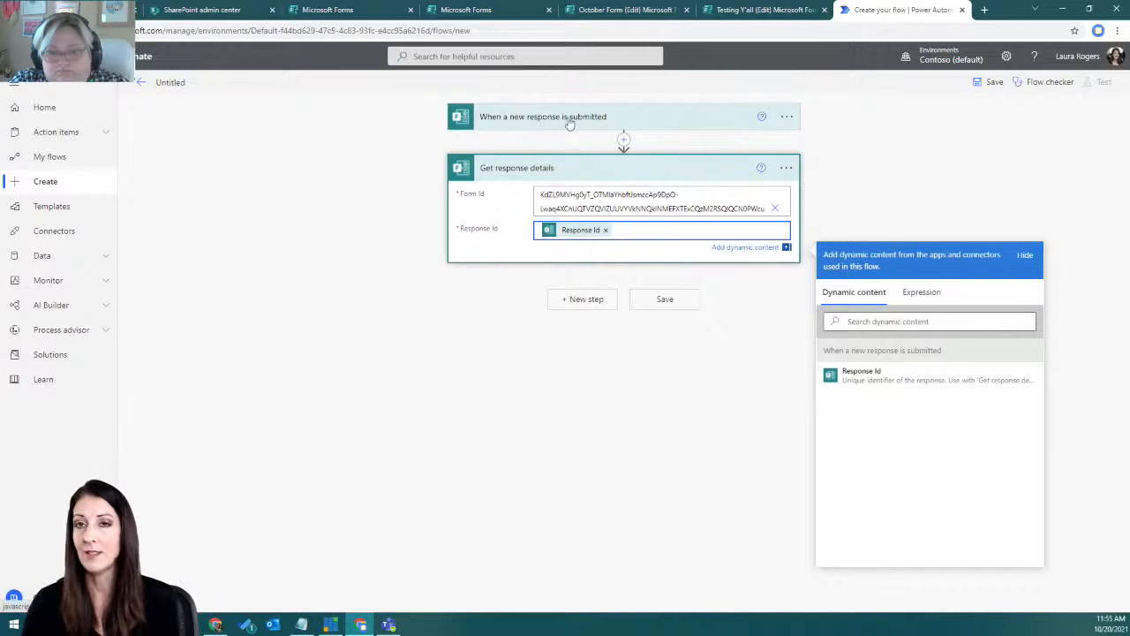
- Search for sharepoint and add the SharePoint action Create item after Get response details
left_click(570, 301)
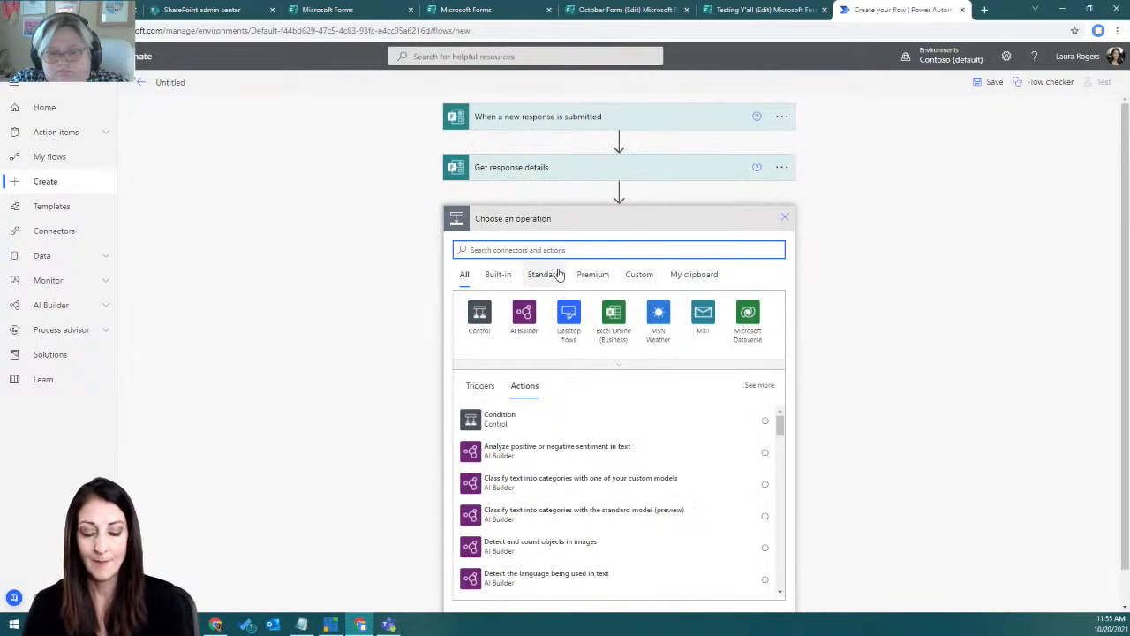
type("sharepoint")
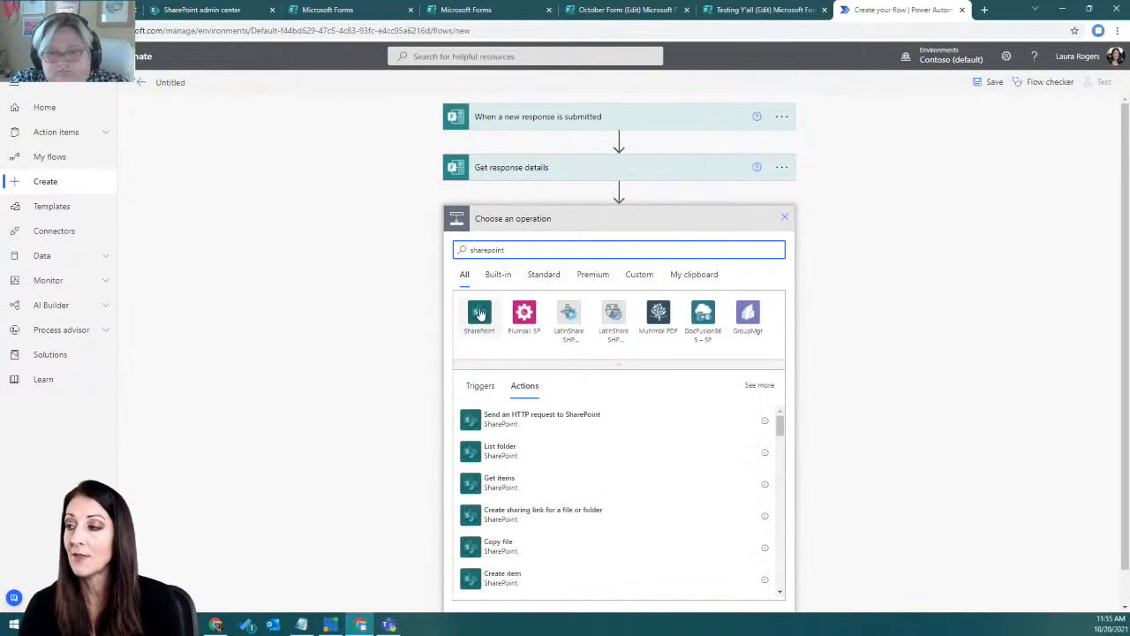
left_click(481, 313)
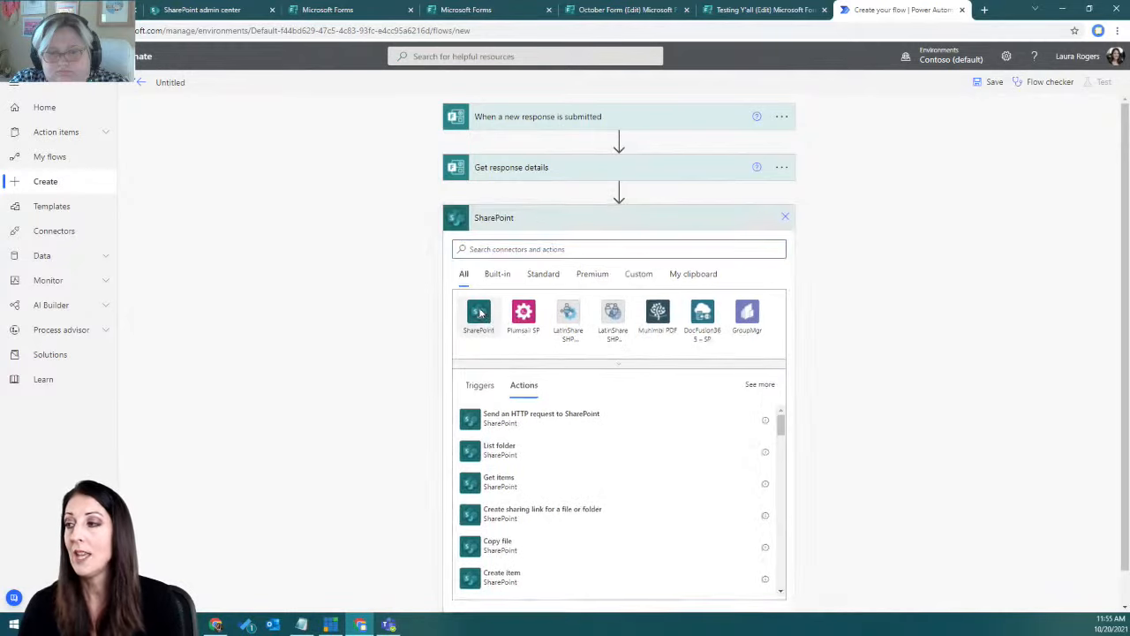
scroll(567, 441, "down", 5)
scroll(567, 442, "down", 3)
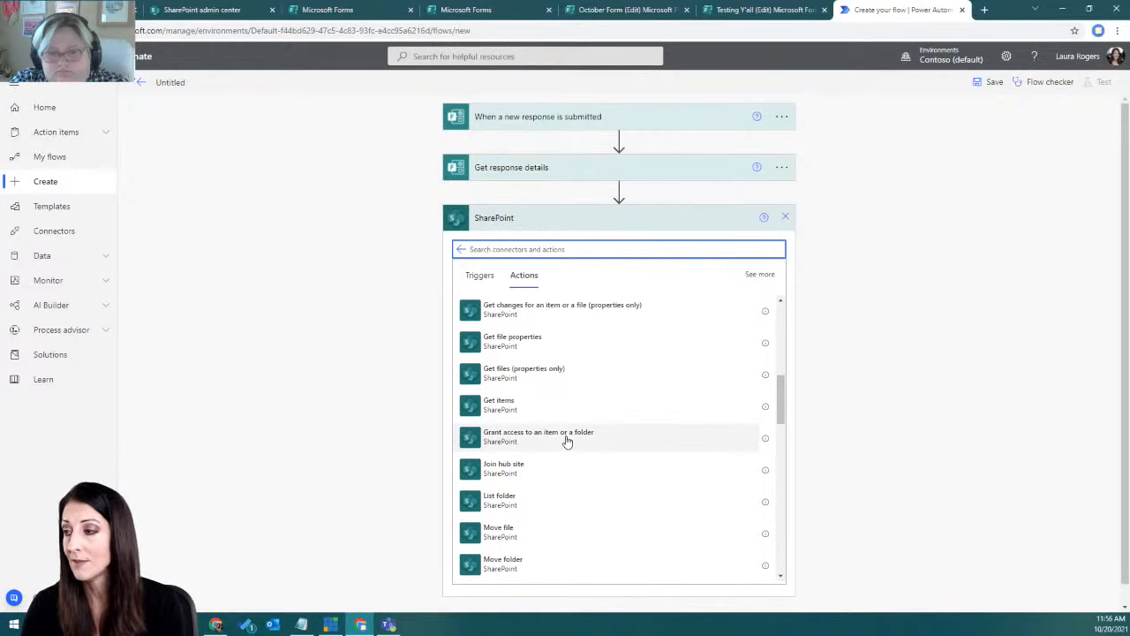
scroll(566, 441, "up", 6)
scroll(567, 441, "down", 5)
left_click(547, 398)
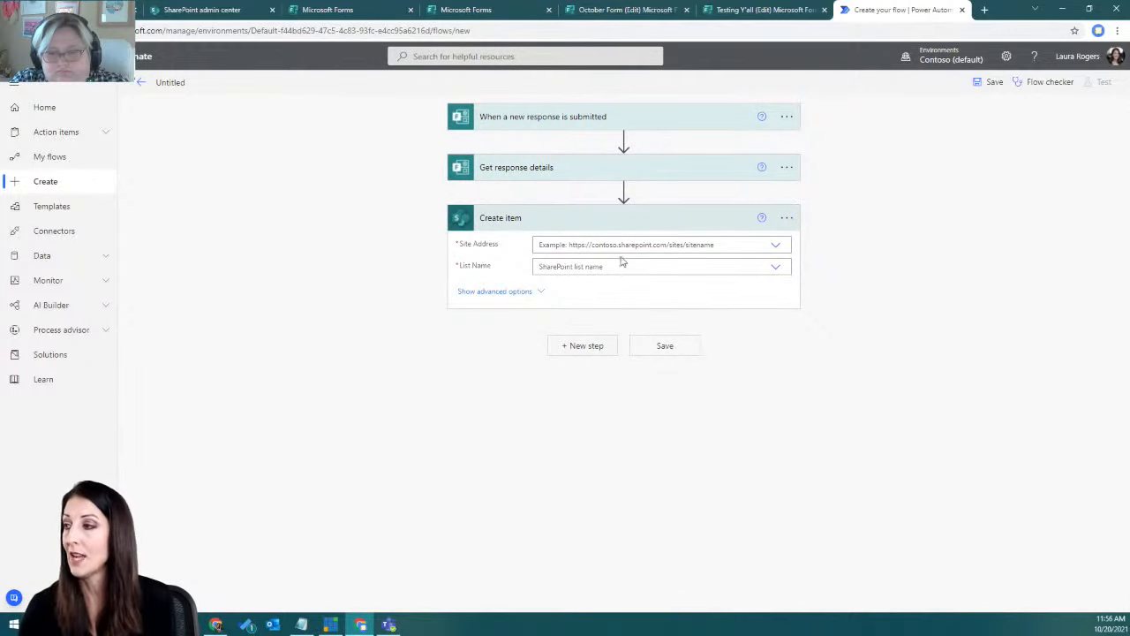
- Point the Create item action to the Product support site and its Products list
left_click(775, 245)
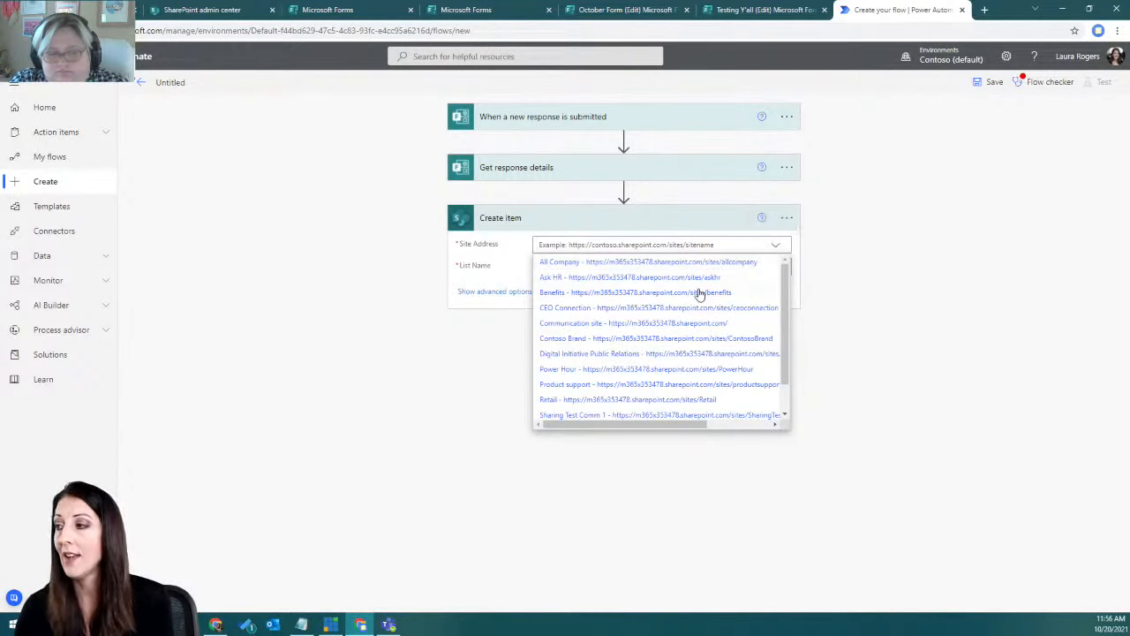
left_click(660, 386)
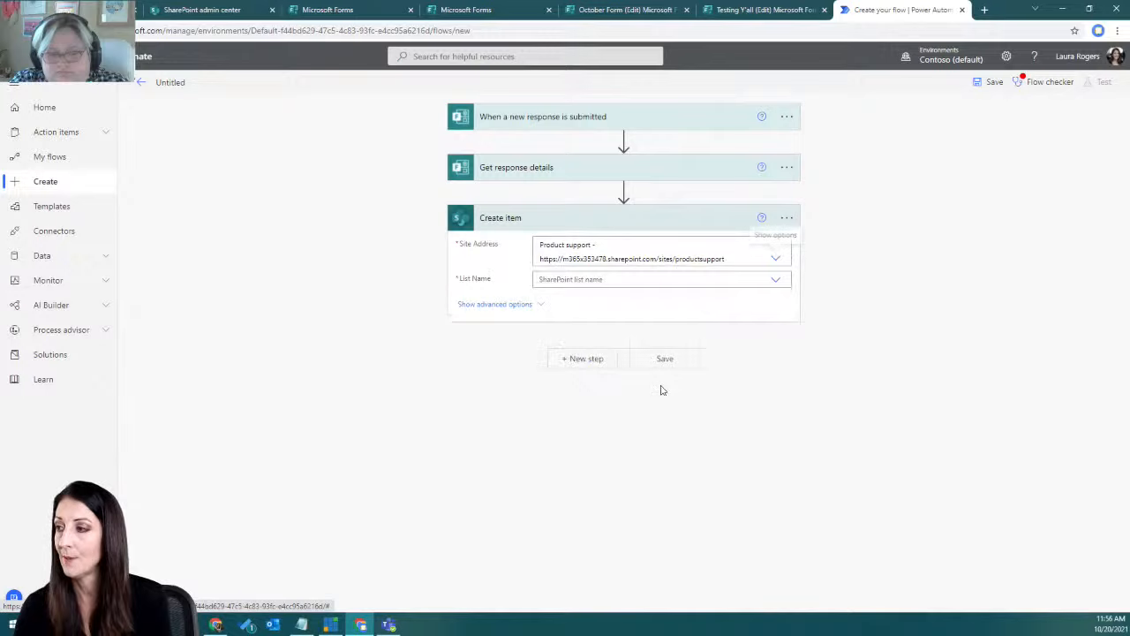
left_click(775, 284)
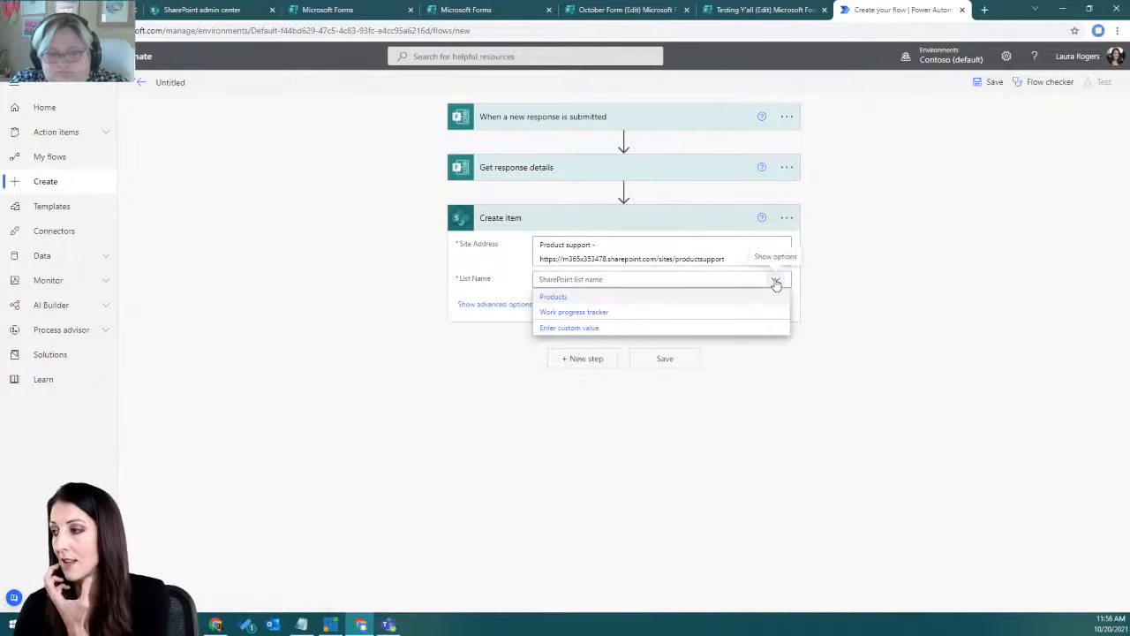
left_click(593, 295)
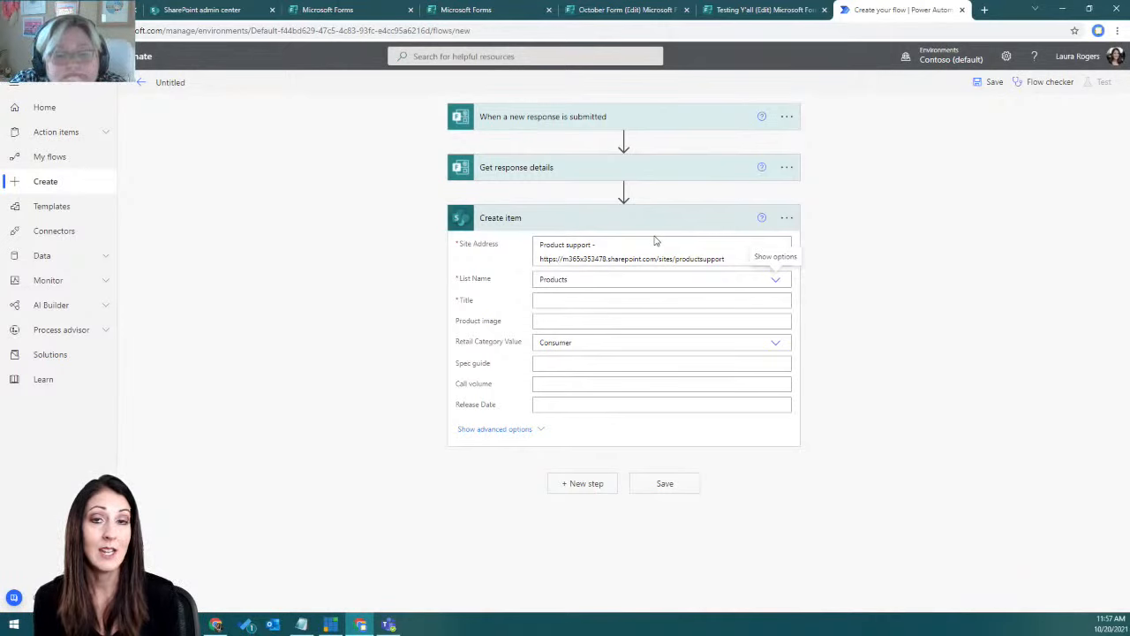
- Map the form answers favorite color to Title, How do you like Wednesdays? to Product image, and Your birthday to Spec guide
left_click(595, 299)
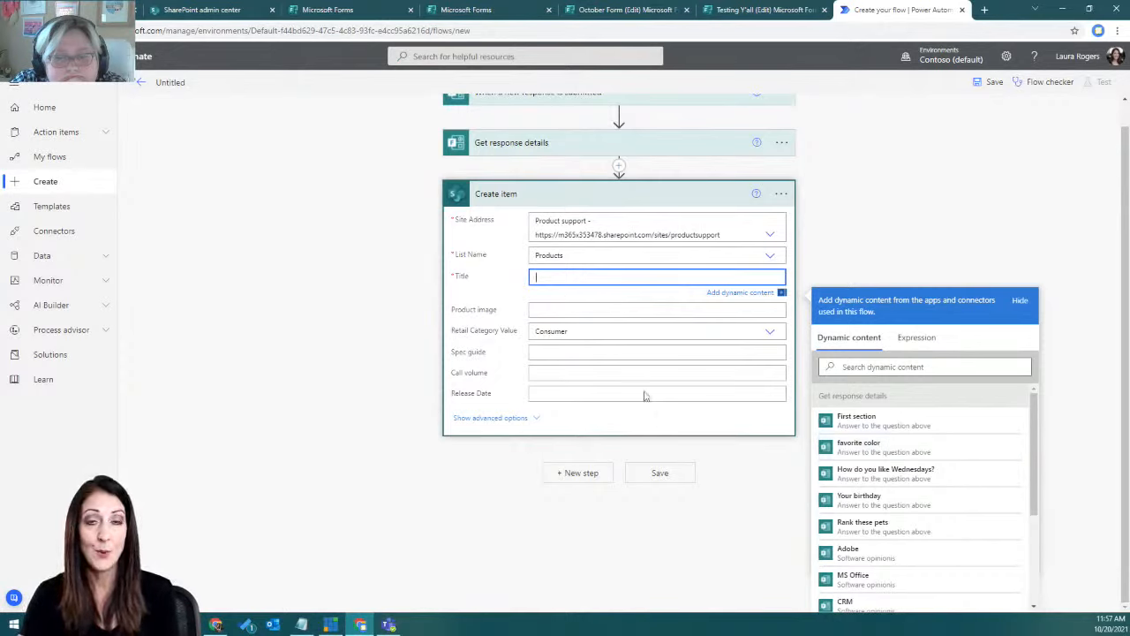
left_click(914, 446)
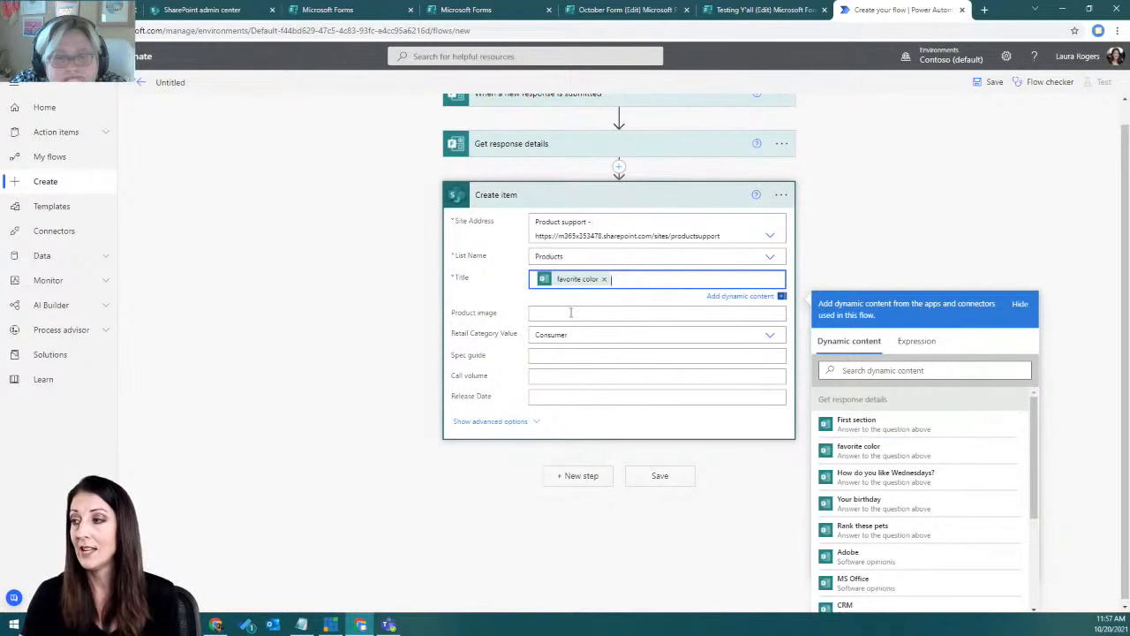
left_click(577, 354)
left_click(585, 313)
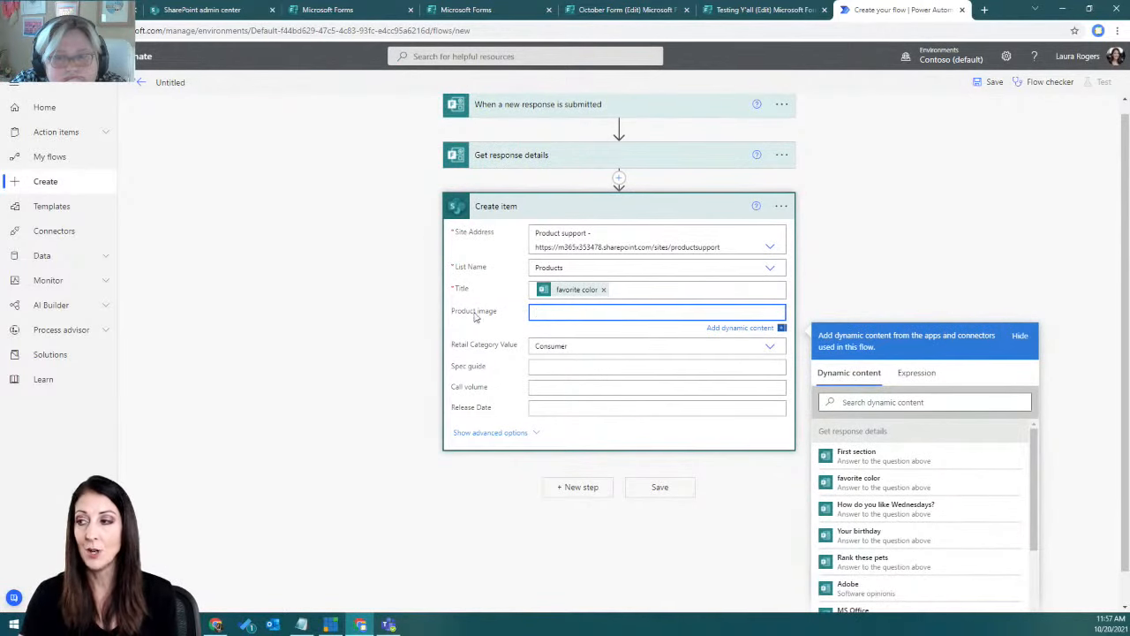
scroll(961, 436, "down", 1)
left_click(940, 452)
left_click(575, 366)
scroll(961, 490, "down", 2)
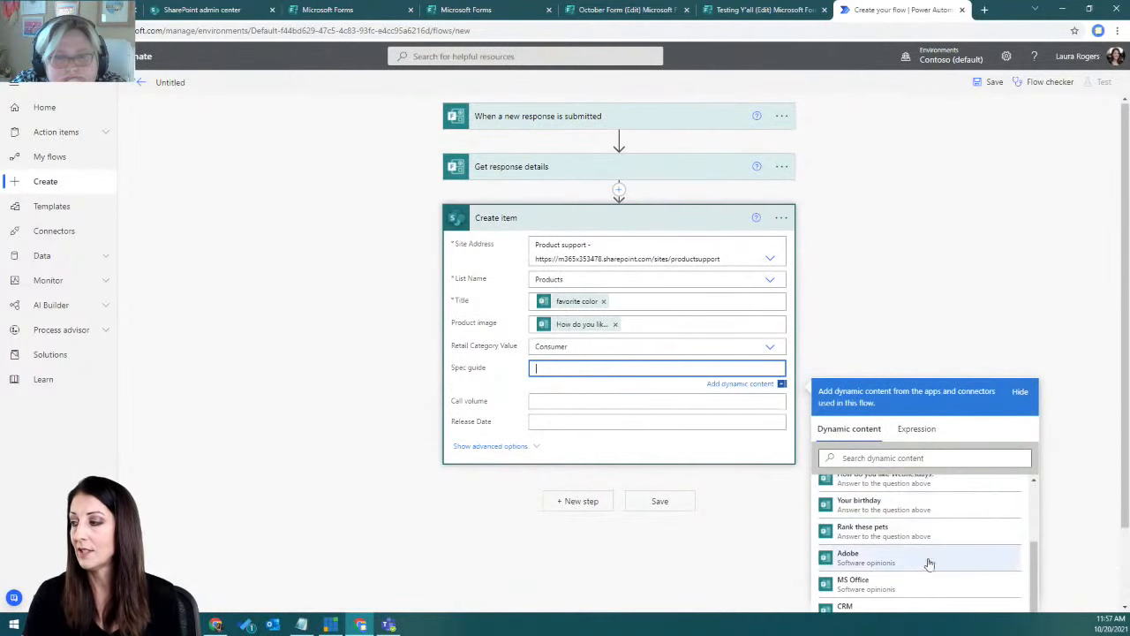
left_click(909, 505)
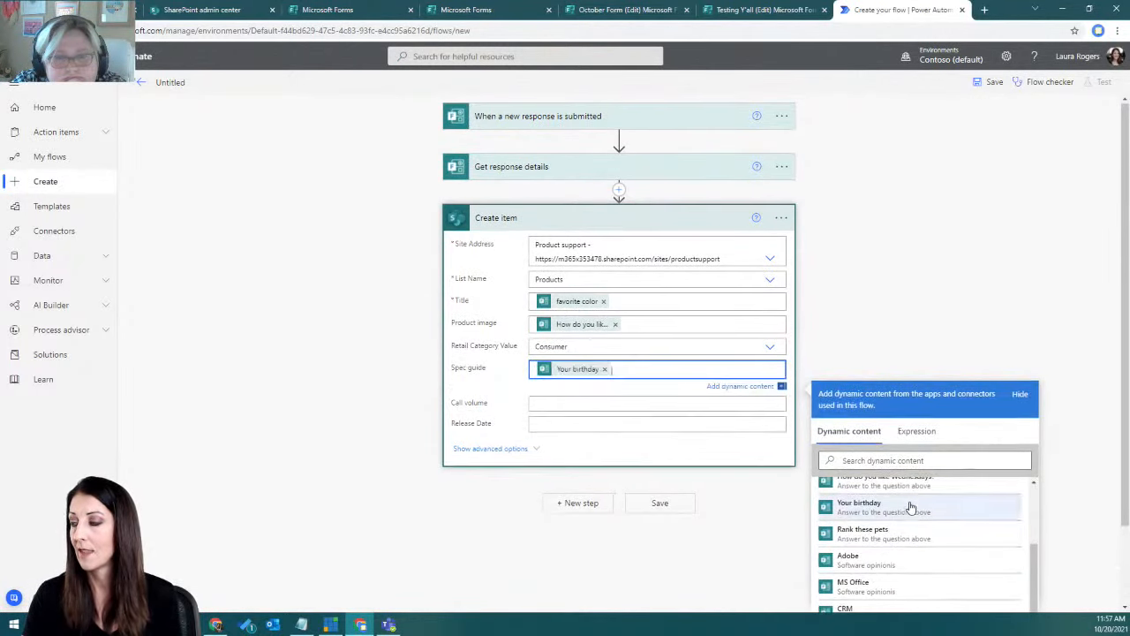